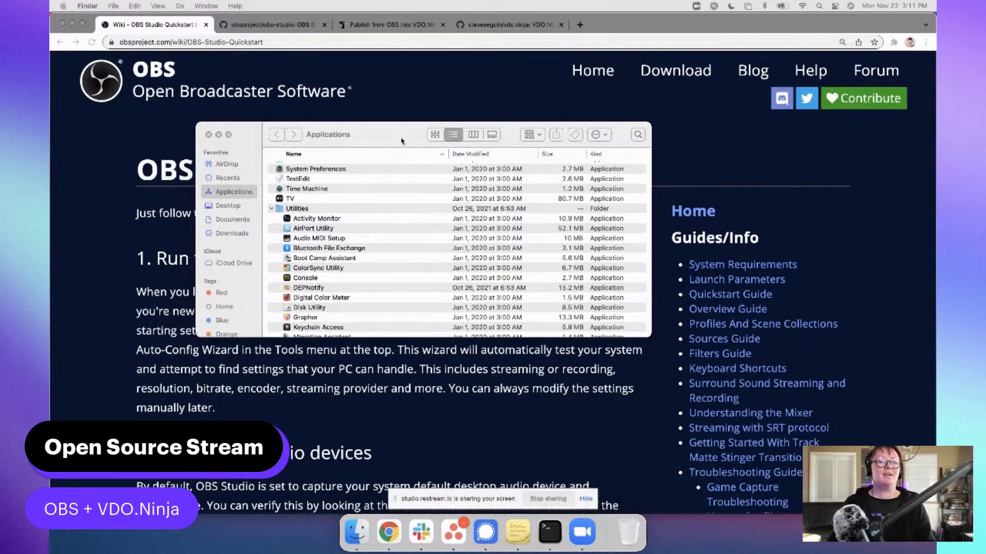
- Move the Finder Applications window aside and open the Apple menu
{"action": "left_click_drag", "start_coordinate": [403, 140], "coordinate": [50, 191]}
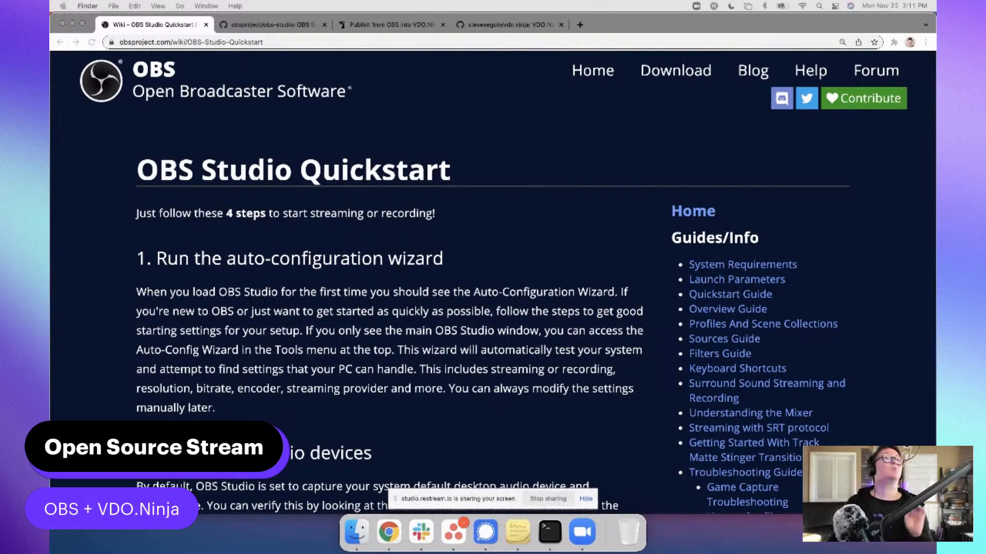
{"action": "left_click", "coordinate": [64, 5]}
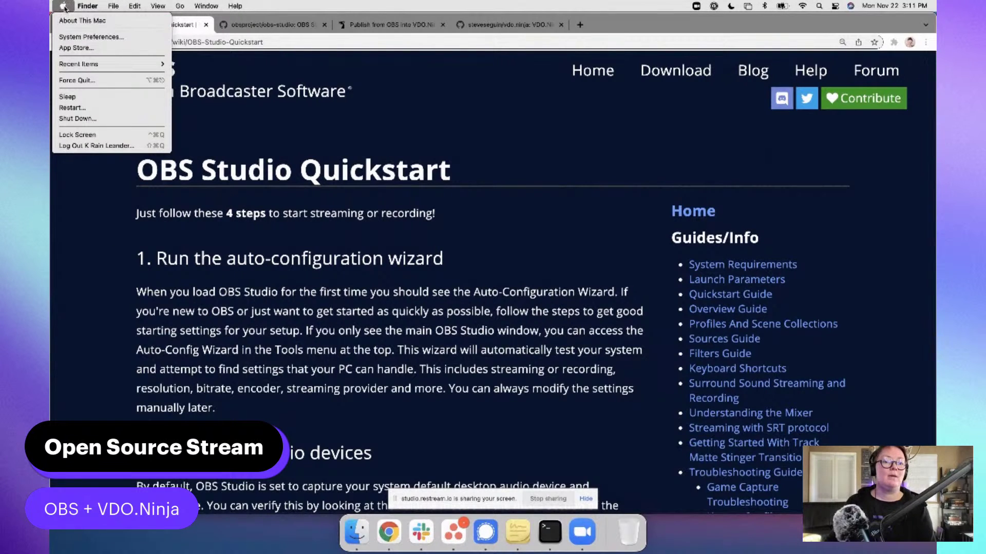
- View About This Mac (macOS Big Sur, MacBook Pro 16-inch 2019, 32 GB), then close it
{"action": "left_click", "coordinate": [211, 105]}
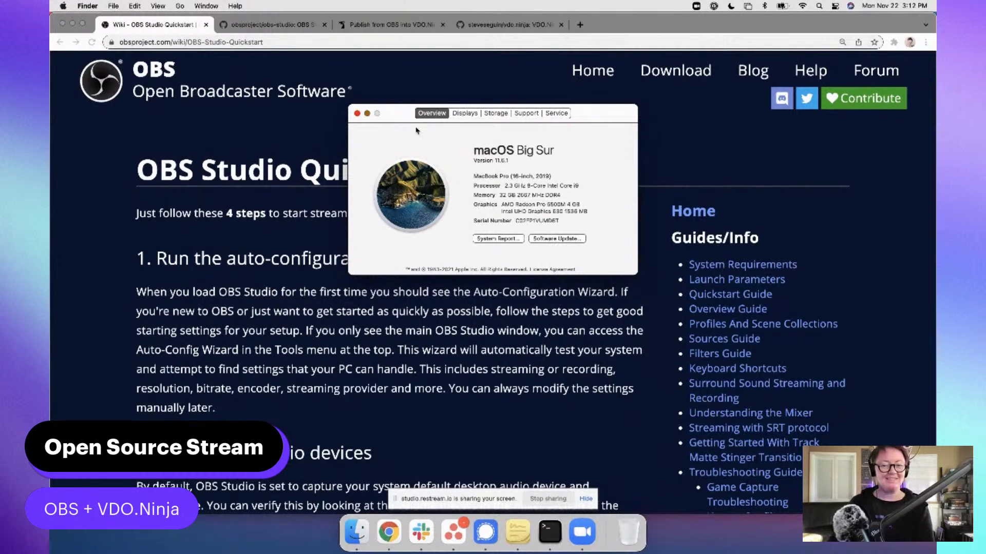
{"action": "left_click", "coordinate": [357, 113]}
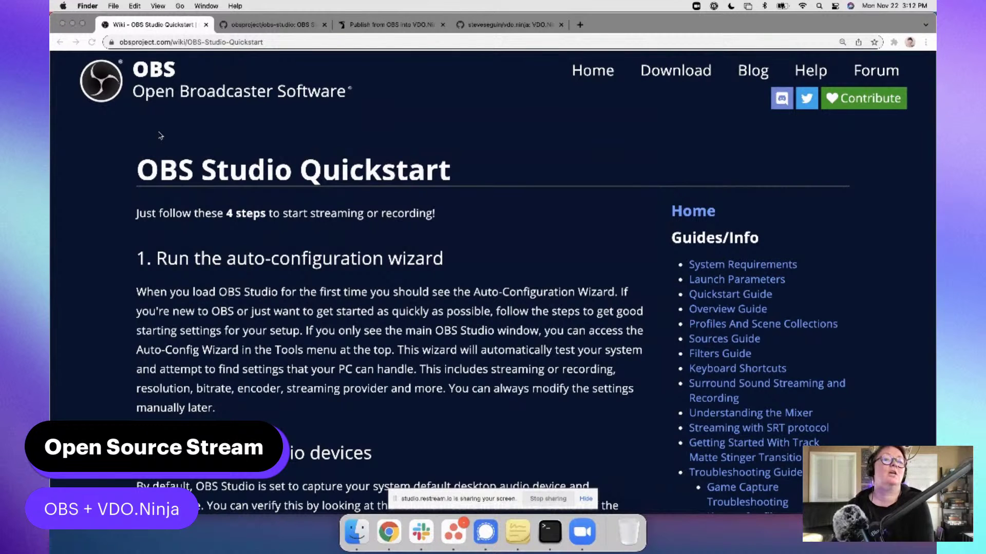
{"action": "scroll", "coordinate": [161, 135], "scroll_direction": "down", "scroll_amount": 1}
{"action": "left_click", "coordinate": [331, 170]}
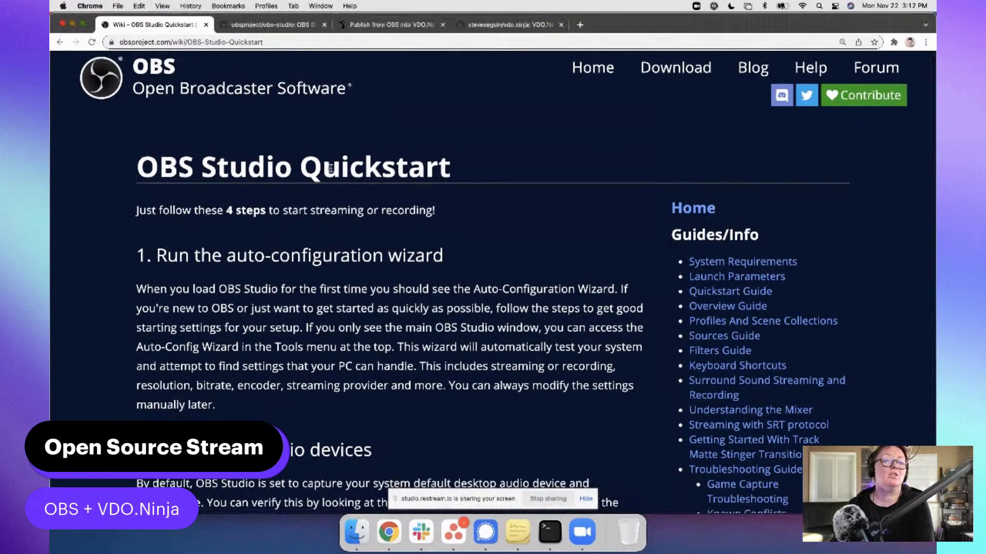
{"action": "double_click", "coordinate": [330, 170]}
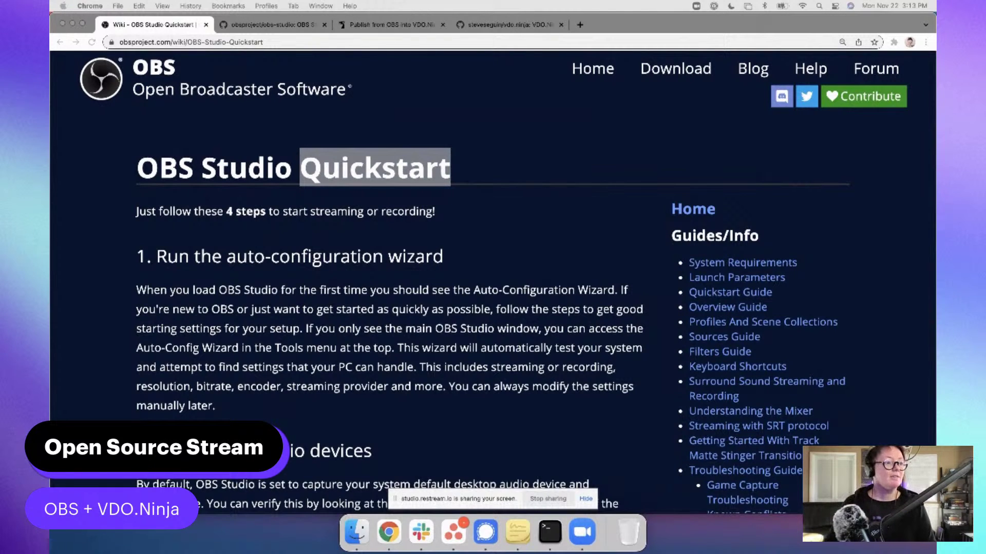
{"action": "left_click", "coordinate": [100, 203]}
{"action": "left_click", "coordinate": [102, 195]}
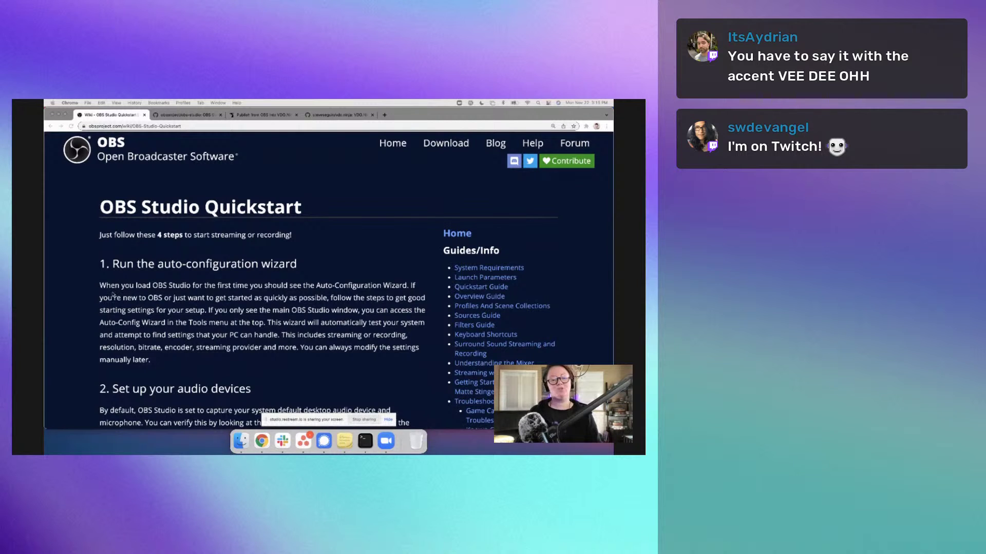
- Highlight the 'Run the auto-configuration wizard' heading in Chrome, then switch to Terminal
{"action": "left_click", "coordinate": [112, 265]}
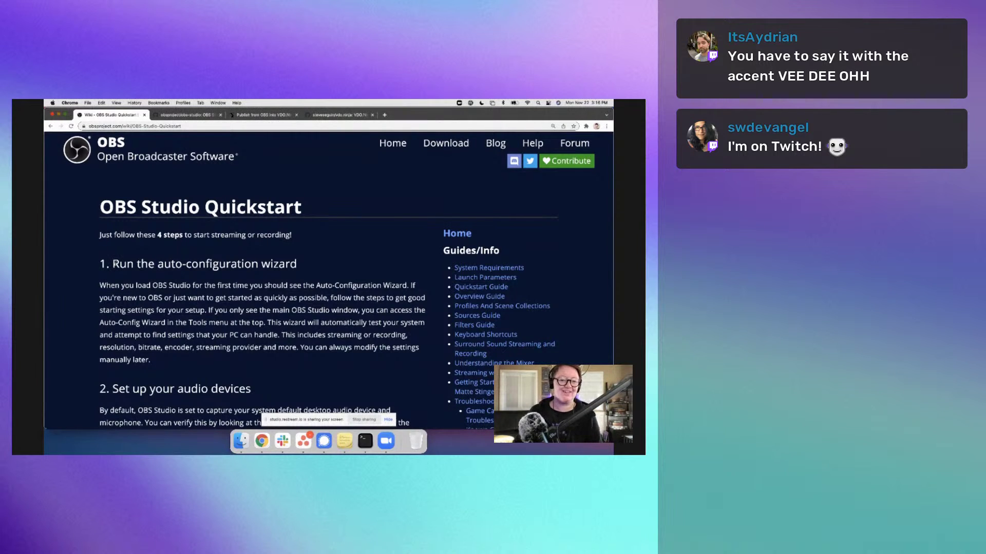
{"action": "left_click_drag", "start_coordinate": [113, 265], "coordinate": [306, 268]}
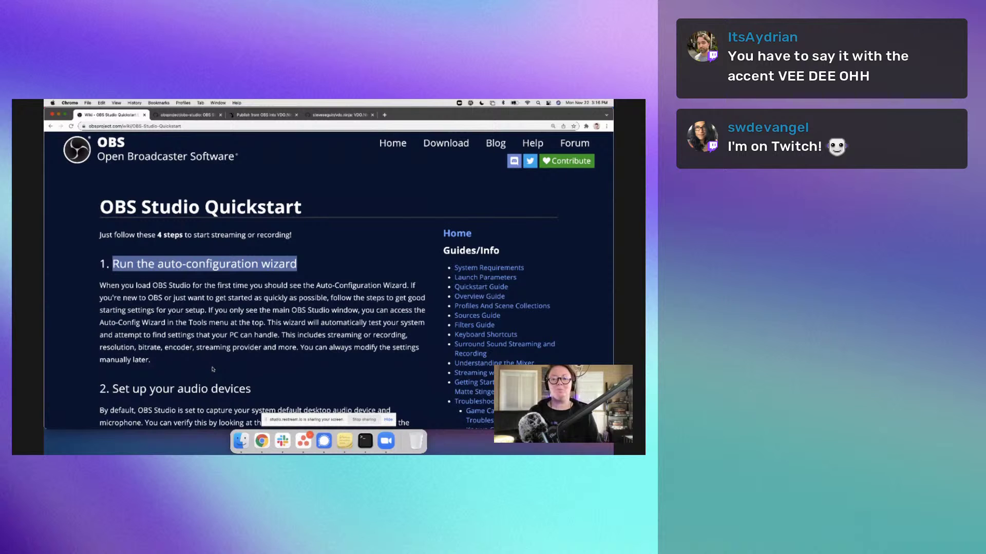
{"action": "left_click", "coordinate": [365, 441]}
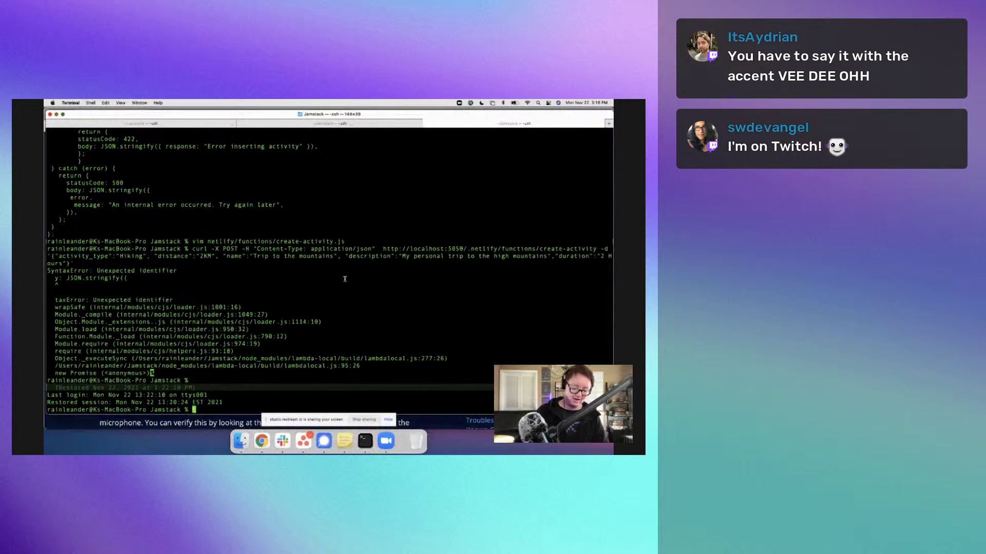
- Clear the old error output from the Terminal screen
{"action": "key", "text": "super+l"}
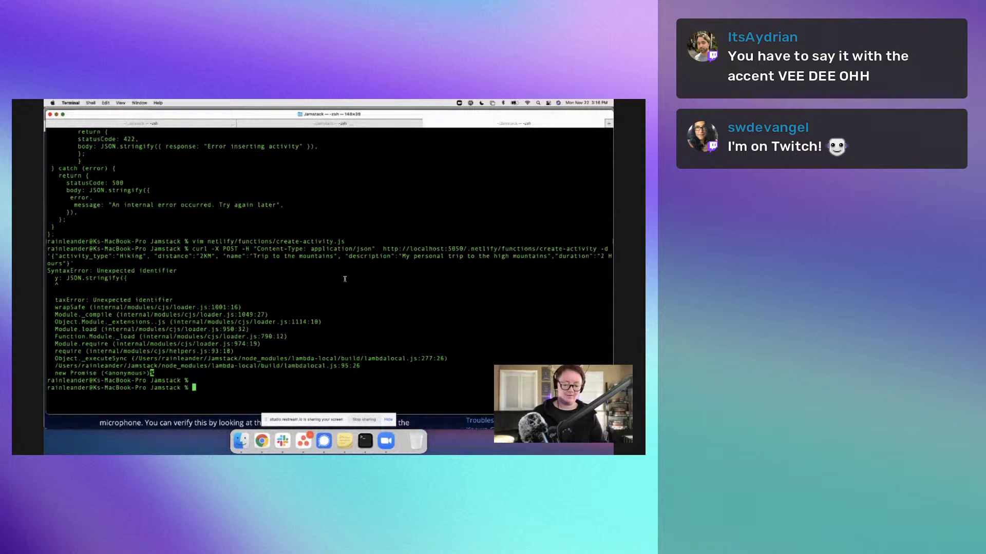
{"action": "key", "text": "super+l"}
{"action": "key", "text": "super+k"}
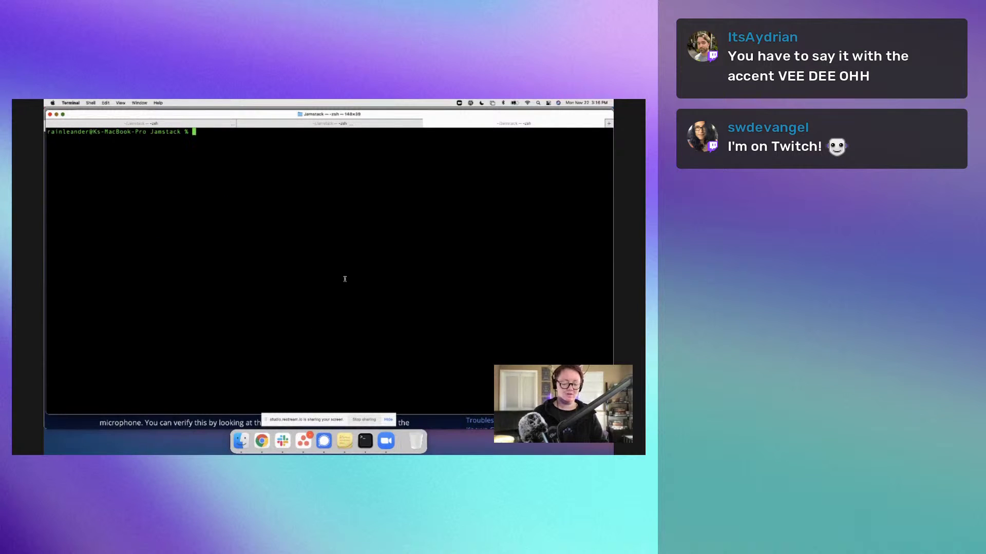
- Type and then erase a partial 'brew install' command, and return to Chrome
{"action": "type", "text": "b"}
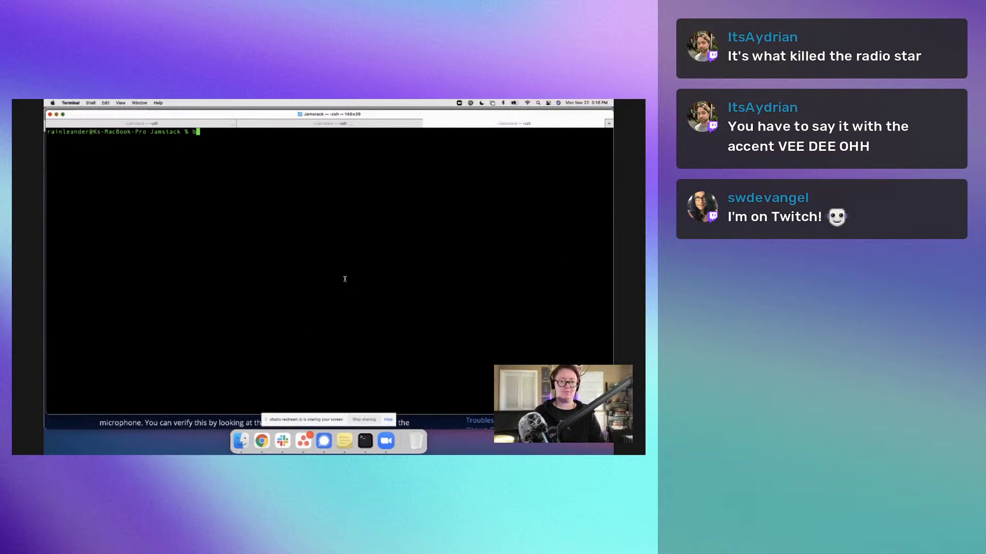
{"action": "type", "text": "rew install"}
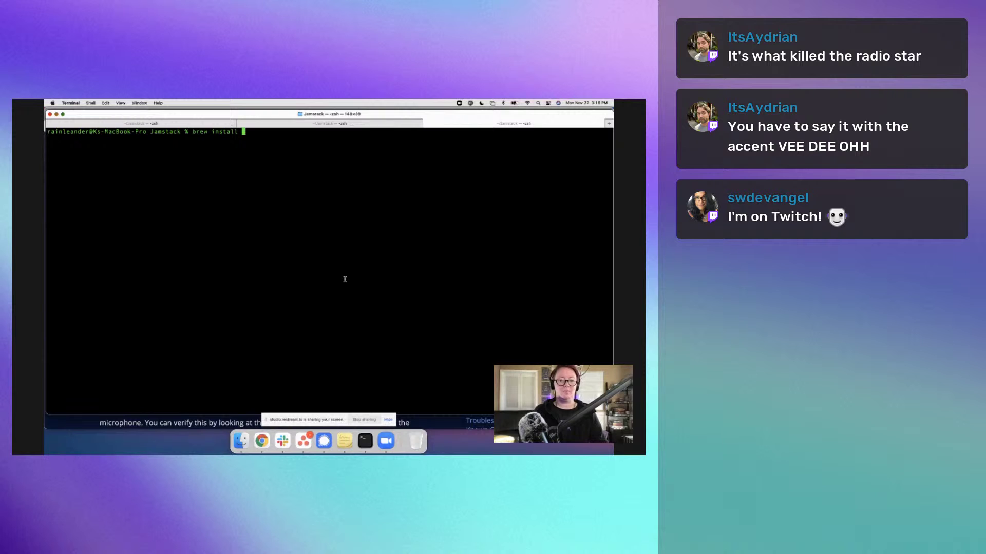
{"action": "key", "text": "super+a"}
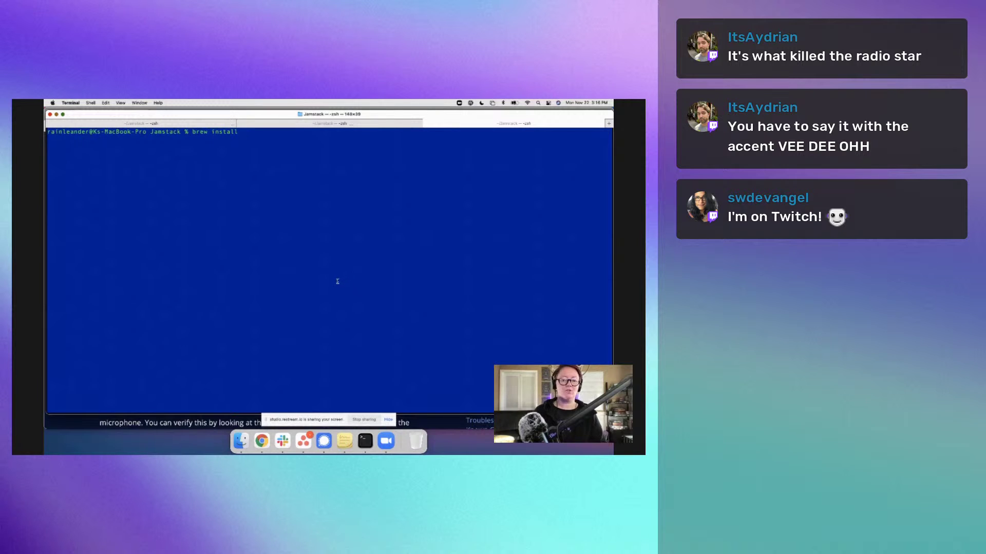
{"action": "left_click_drag", "start_coordinate": [242, 132], "coordinate": [196, 133]}
{"action": "key", "text": "BackSpace"}
{"action": "key", "text": "BackSpace"}
{"action": "key", "text": "BackSpace"}
{"action": "key", "text": "BackSpace"}
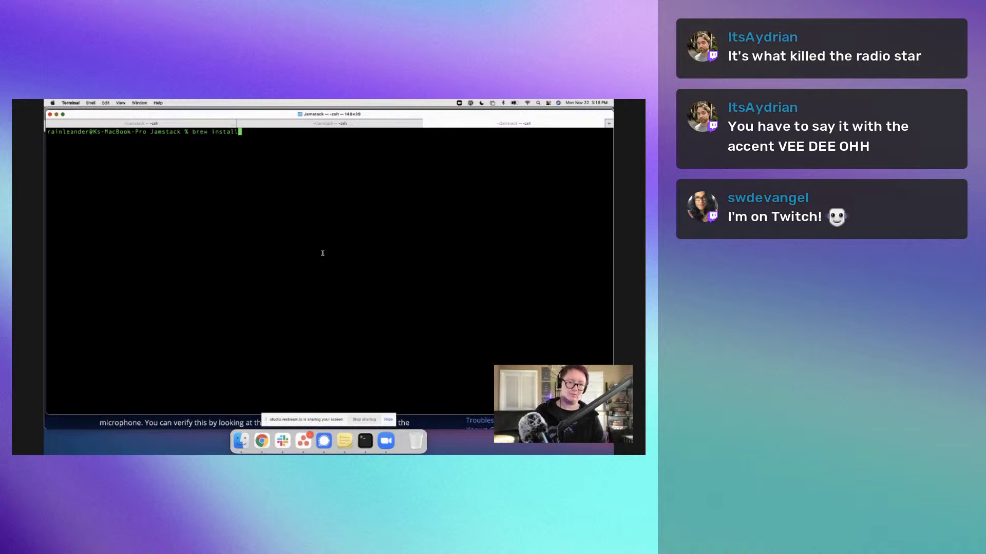
{"action": "key", "text": "BackSpace"}
{"action": "key", "text": "BackSpace"}
{"action": "key", "text": "BackSpace"}
{"action": "key", "text": "BackSpace"}
{"action": "key", "text": "BackSpace"}
{"action": "key", "text": "BackSpace"}
{"action": "key", "text": "BackSpace"}
{"action": "key", "text": "BackSpace"}
{"action": "key", "text": "BackSpace"}
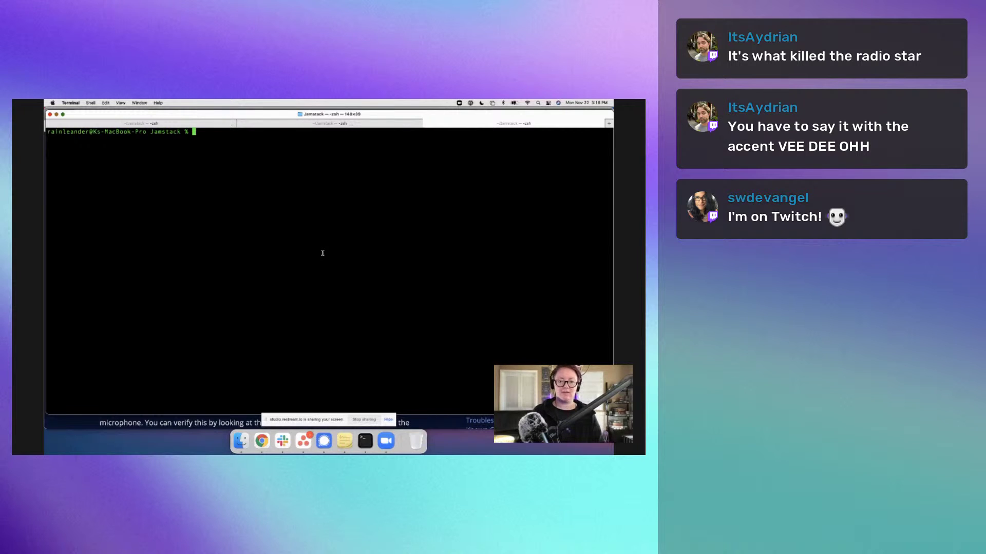
{"action": "left_click", "coordinate": [260, 439]}
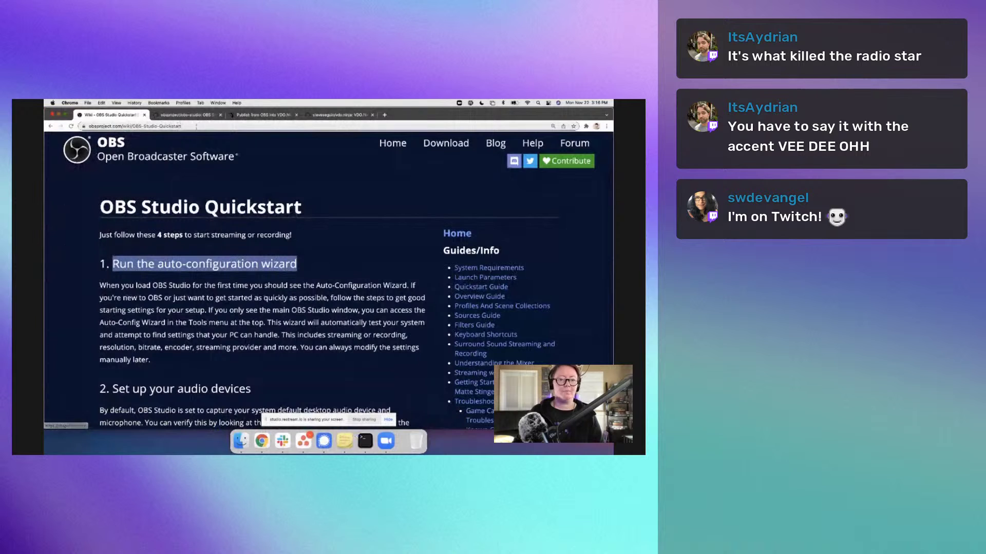
- Search 'obs install brew' in a new tab and open the obs Homebrew Formulae result
{"action": "key", "text": "super+t"}
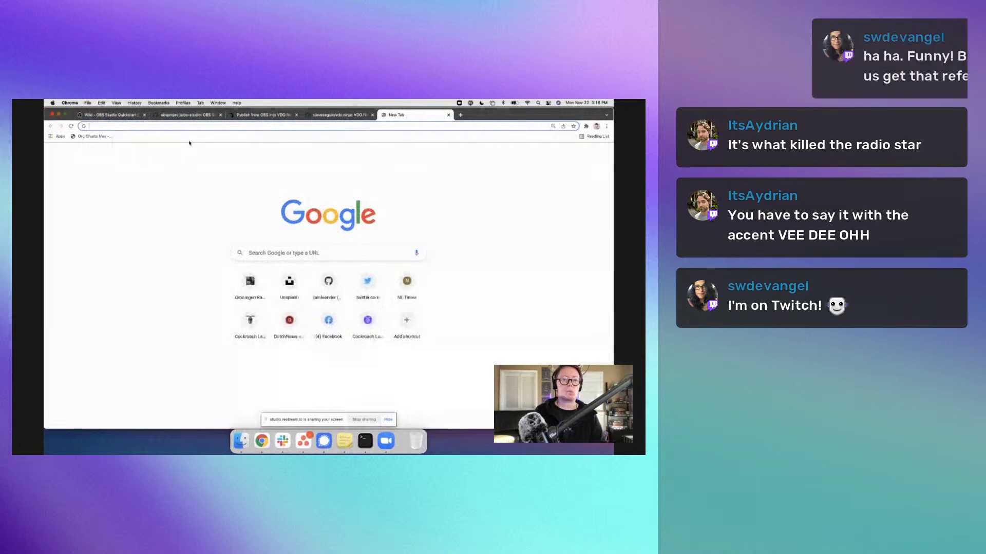
{"action": "type", "text": "obs install brew"}
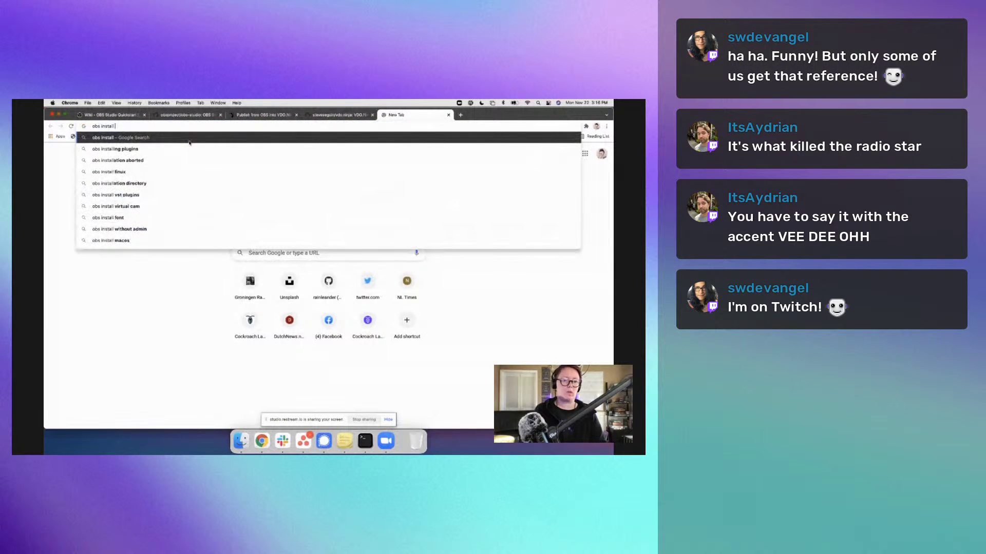
{"action": "key", "text": "Return"}
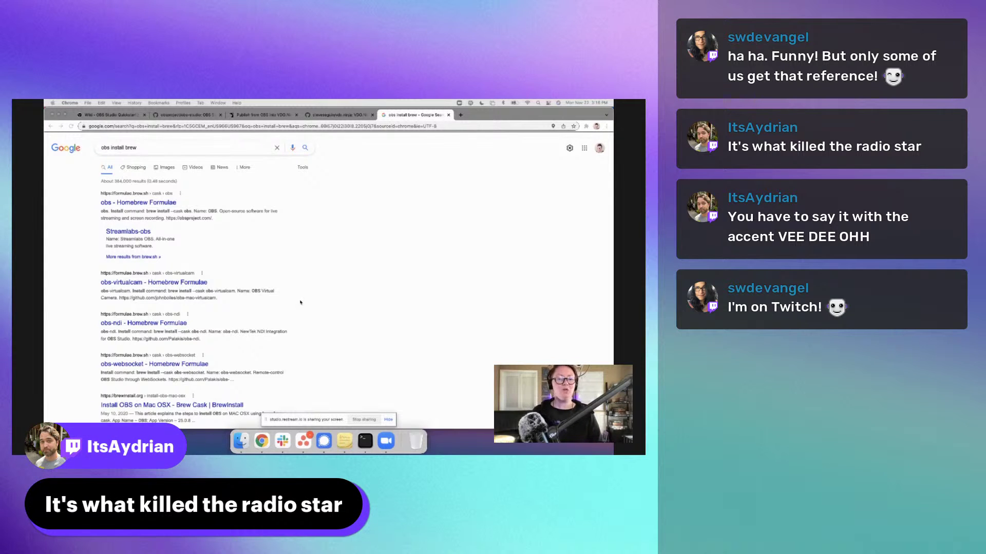
{"action": "left_click", "coordinate": [155, 204]}
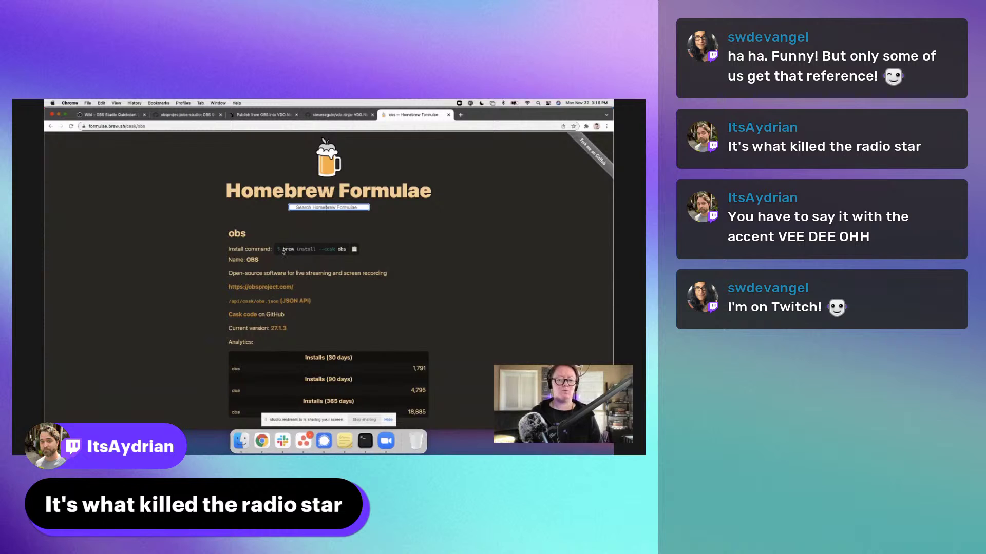
{"action": "left_click_drag", "start_coordinate": [282, 251], "coordinate": [345, 263]}
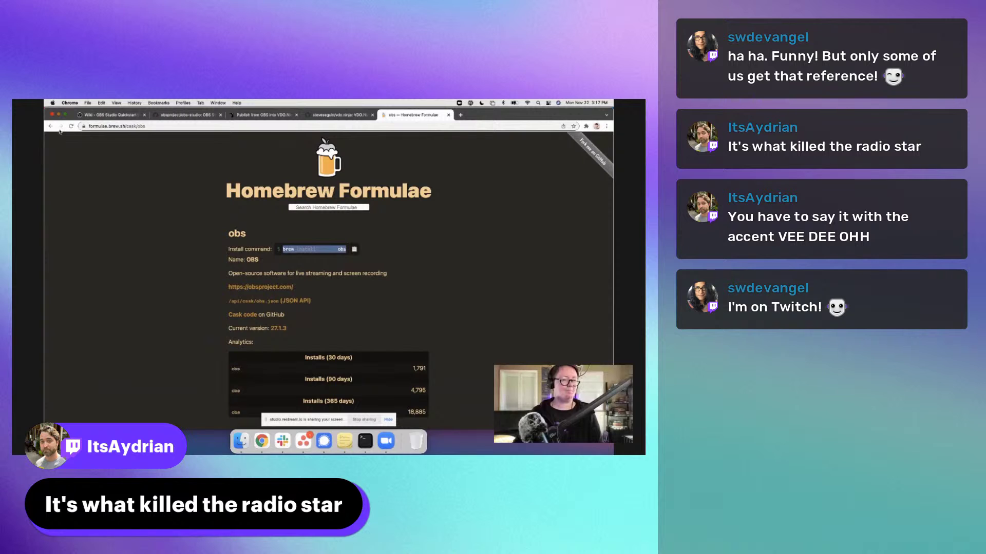
{"action": "left_click", "coordinate": [51, 126]}
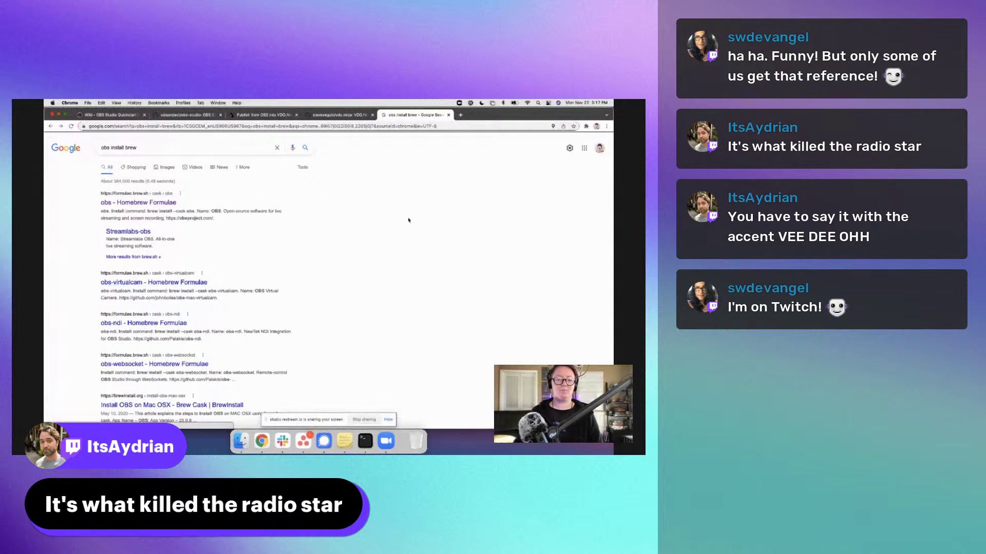
{"action": "left_click", "coordinate": [159, 405]}
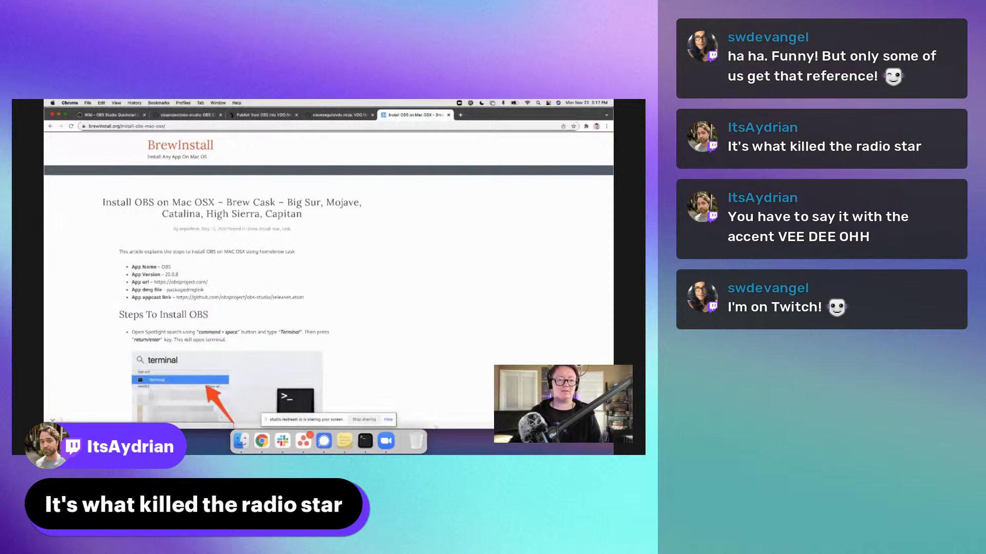
{"action": "left_click", "coordinate": [50, 126]}
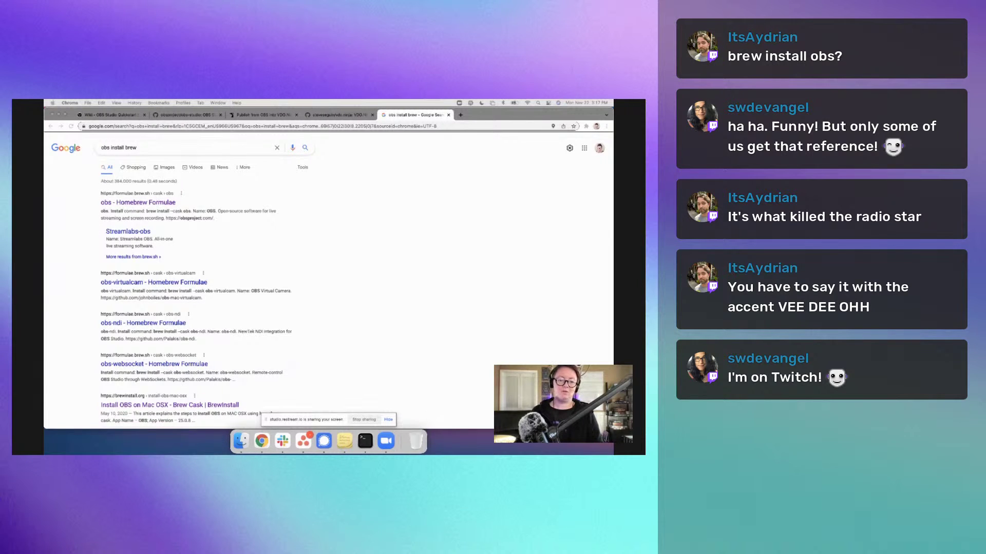
- Run 'brew install obs' in Terminal to download OBS
{"action": "left_click", "coordinate": [365, 440]}
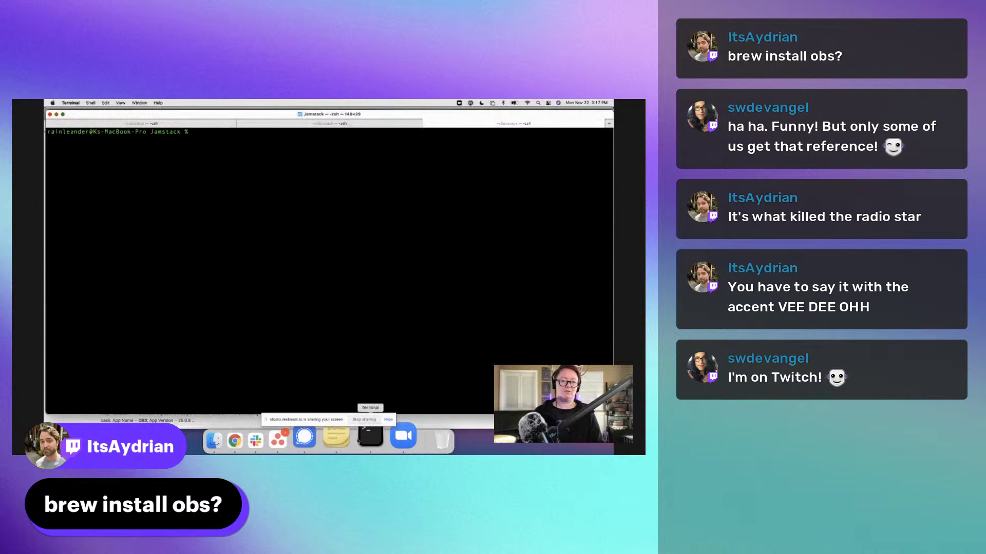
{"action": "type", "text": "brew install obs"}
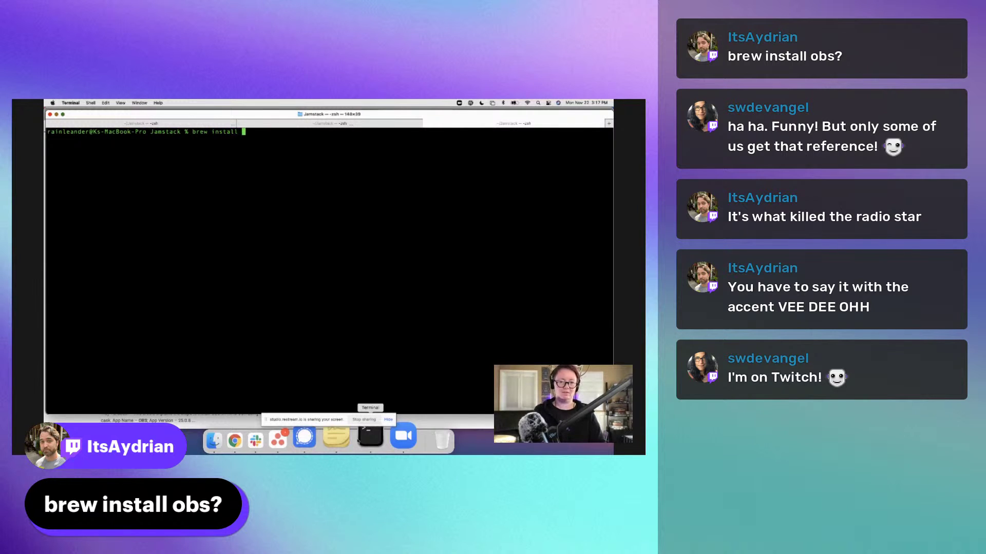
{"action": "key", "text": "Return"}
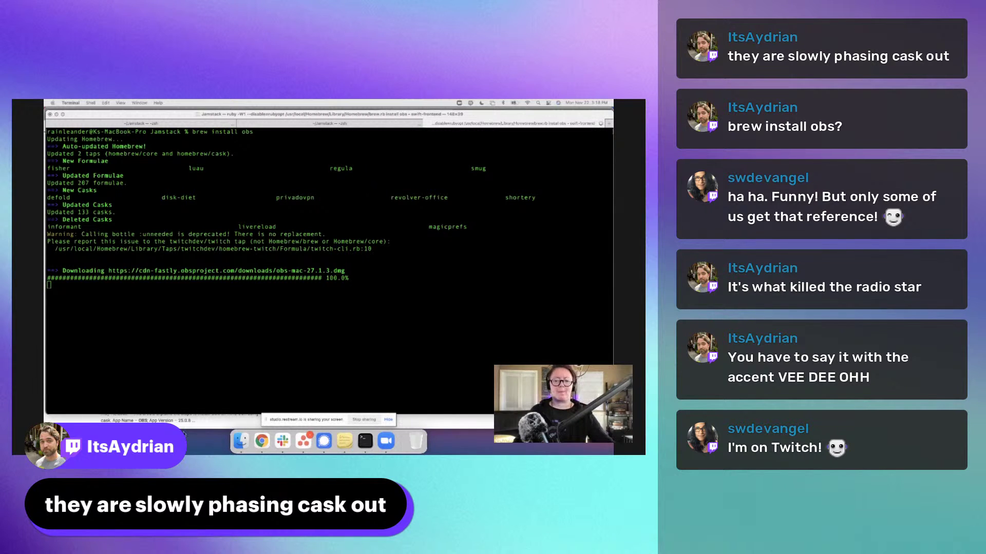
- Bring Chrome back to the front showing the 'obs install brew' search results
{"action": "left_click", "coordinate": [261, 437]}
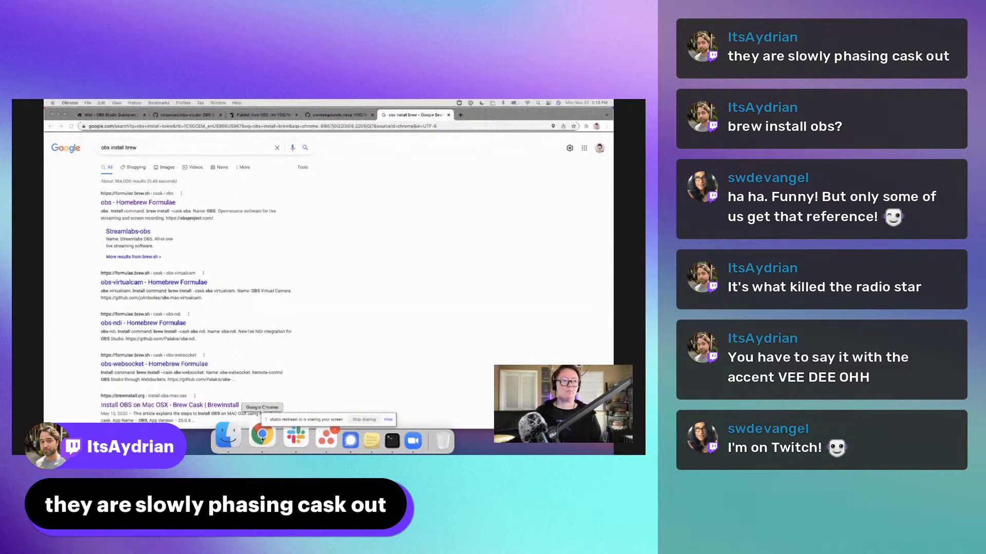
{"action": "left_click", "coordinate": [410, 229]}
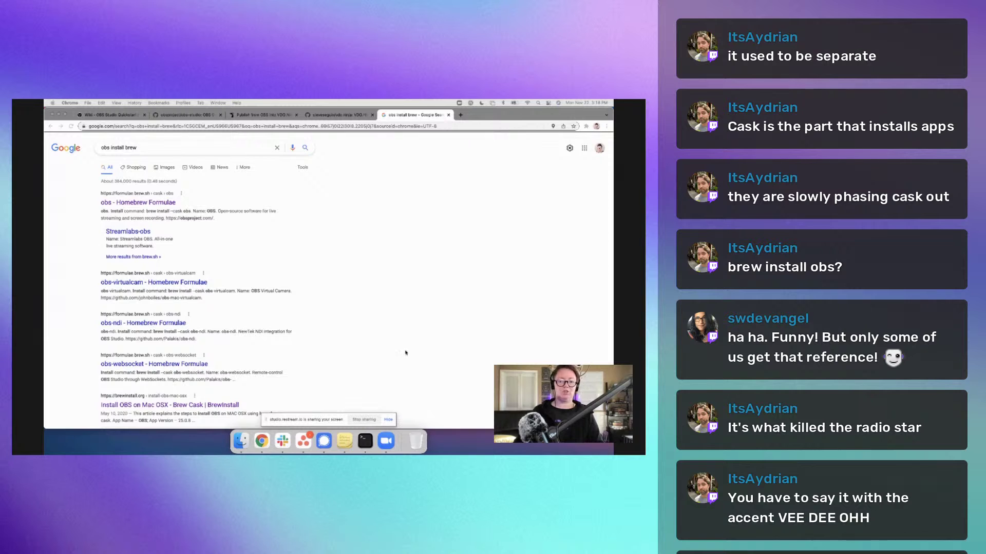
- Hide Zoom and quit Stickies, Signal, Slack and Asana from the Dock
{"action": "right_click", "coordinate": [384, 436]}
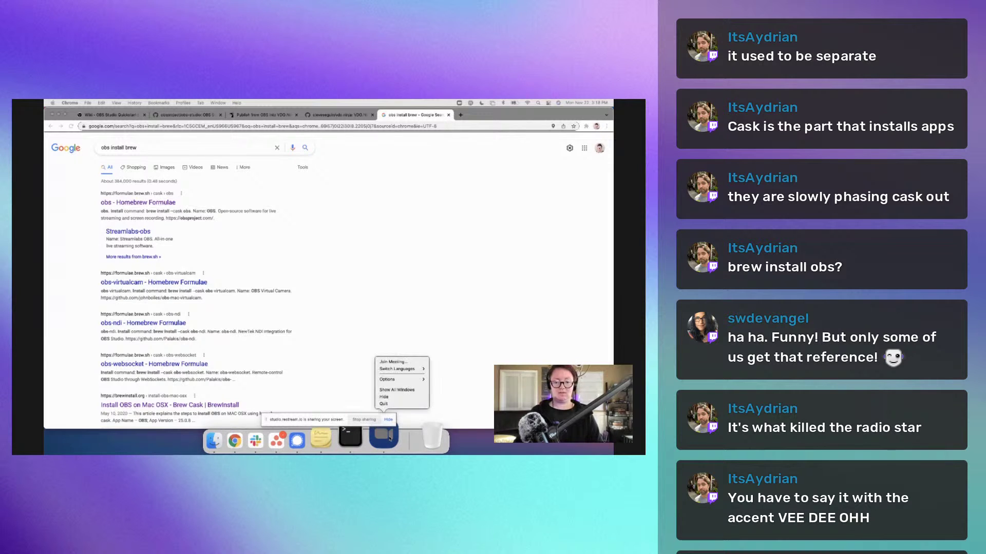
{"action": "left_click", "coordinate": [400, 398]}
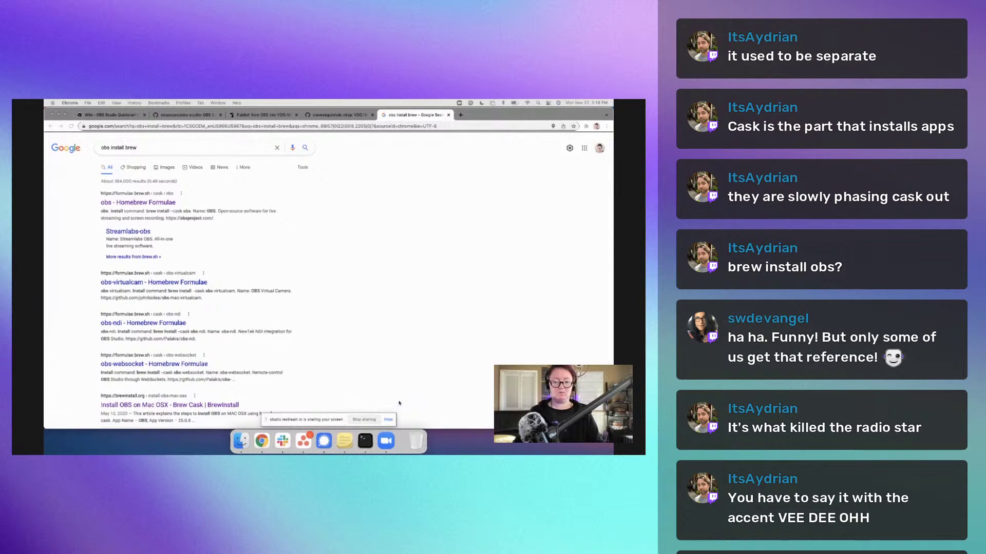
{"action": "right_click", "coordinate": [355, 443]}
{"action": "left_click", "coordinate": [376, 404]}
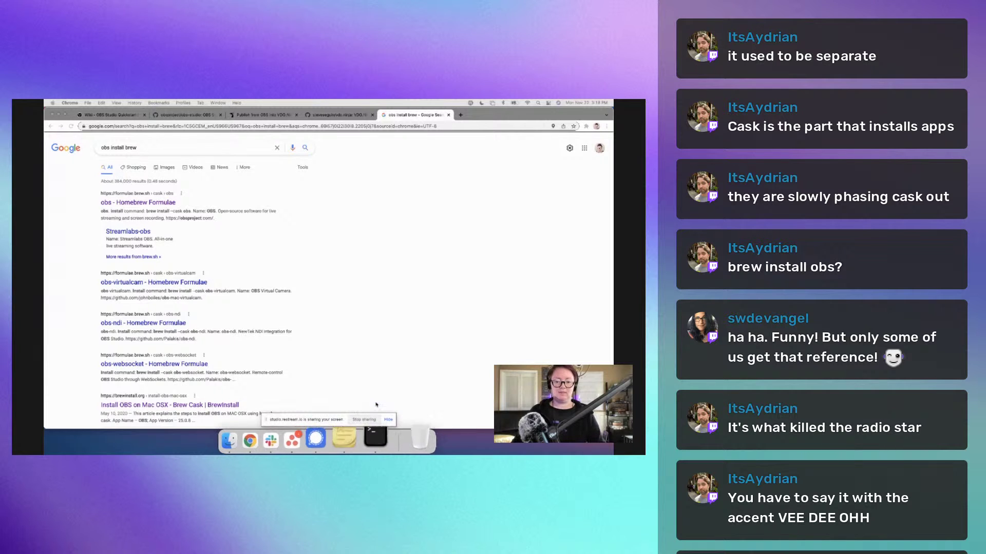
{"action": "right_click", "coordinate": [354, 433]}
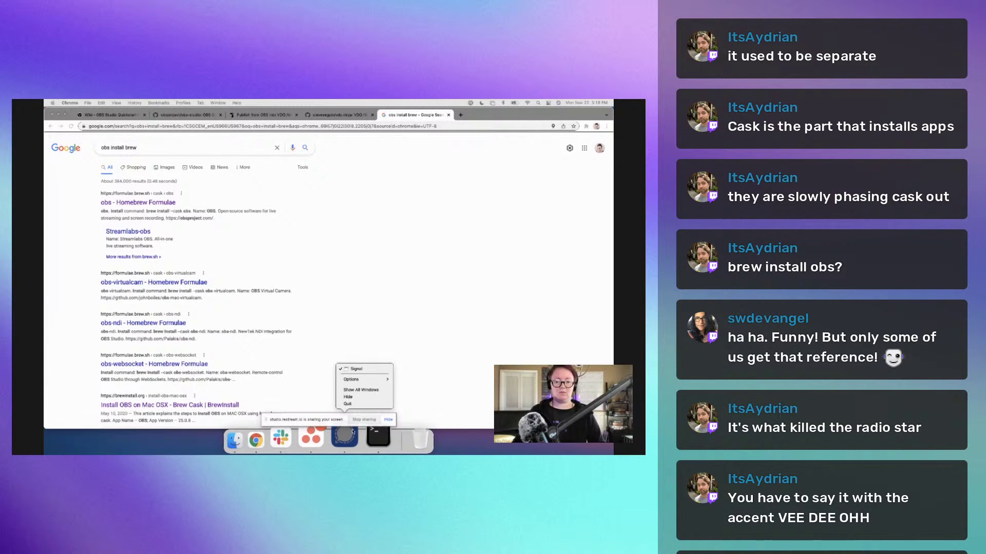
{"action": "left_click", "coordinate": [348, 404]}
{"action": "right_click", "coordinate": [318, 442]}
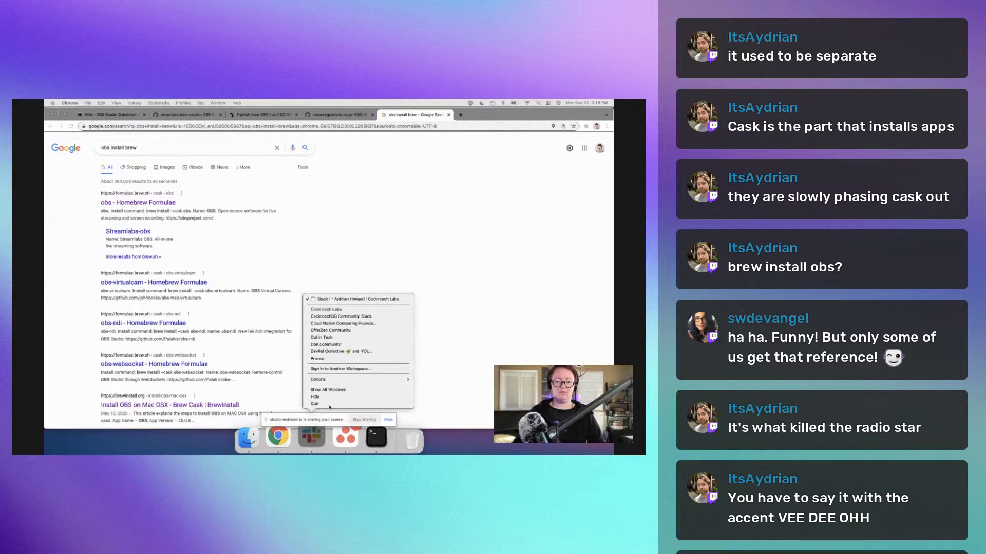
{"action": "left_click", "coordinate": [332, 405]}
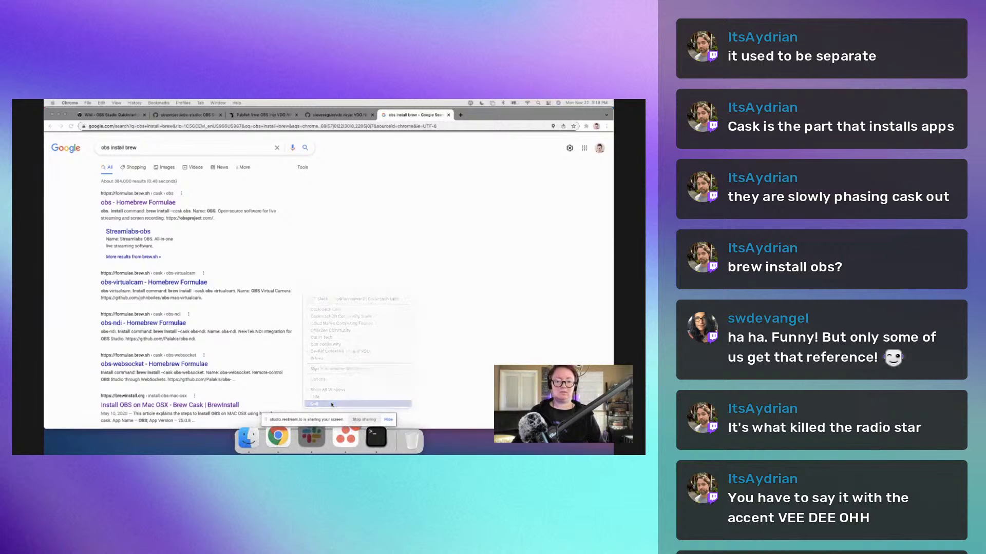
{"action": "right_click", "coordinate": [335, 439]}
{"action": "left_click", "coordinate": [345, 405]}
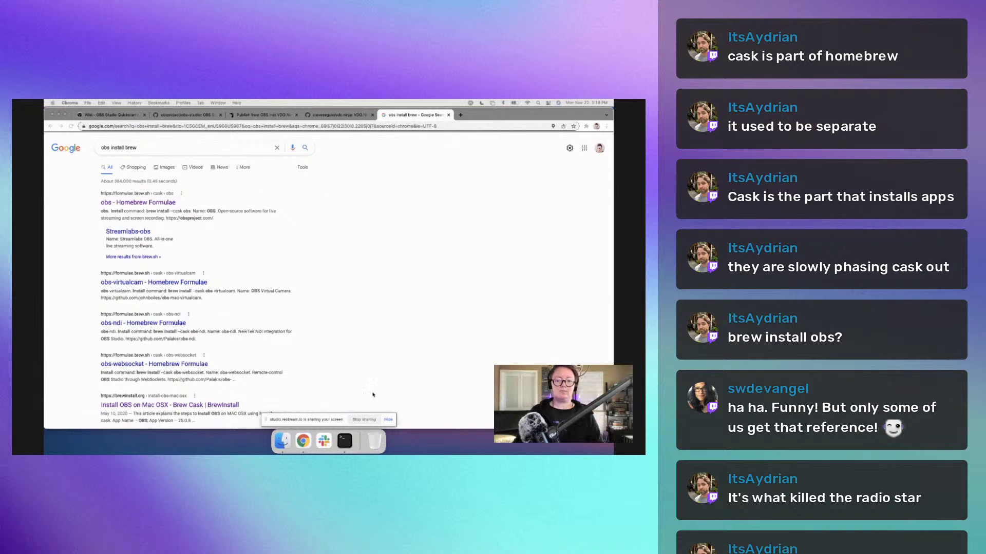
- Switch to Terminal to read the brew output, which failed because /Applications/OBS.app already exists
{"action": "left_click", "coordinate": [344, 441]}
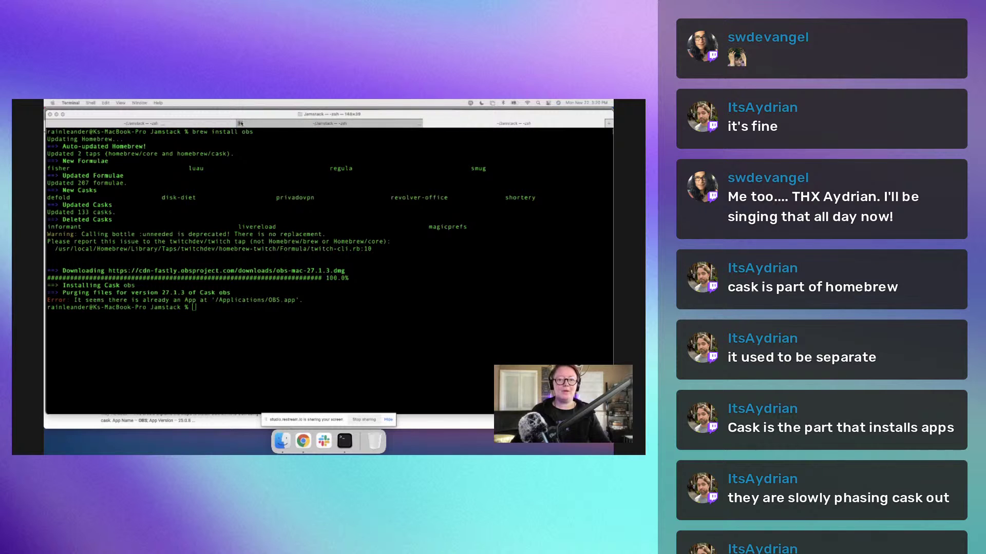
- Close the two extra Terminal tabs and return to the Chrome search results
{"action": "left_click", "coordinate": [52, 125]}
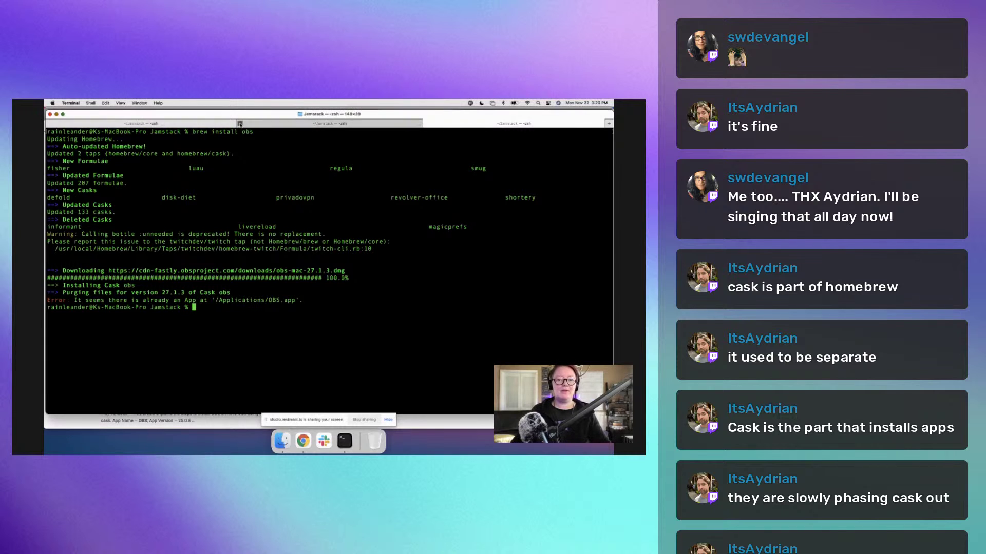
{"action": "left_click", "coordinate": [52, 125]}
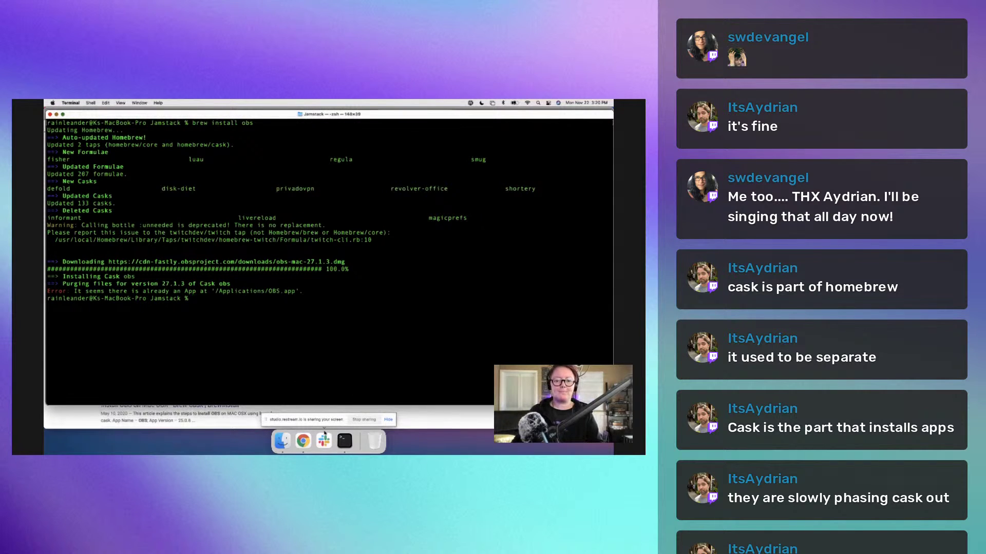
{"action": "left_click", "coordinate": [303, 440]}
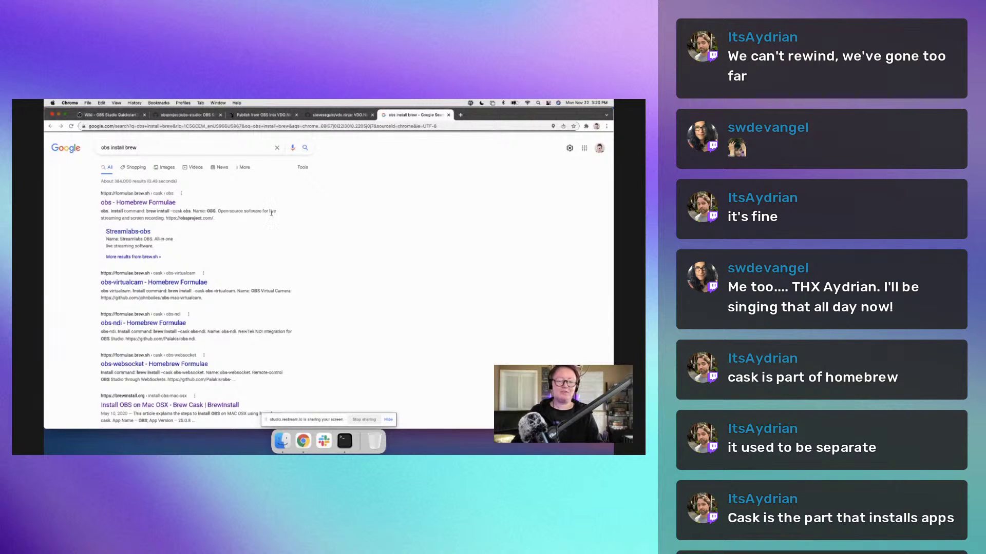
- Open the OBS Studio Quickstart tab, highlight the Auto-Config Wizard sentence, then bring up Finder's Applications folder
{"action": "left_click", "coordinate": [95, 116]}
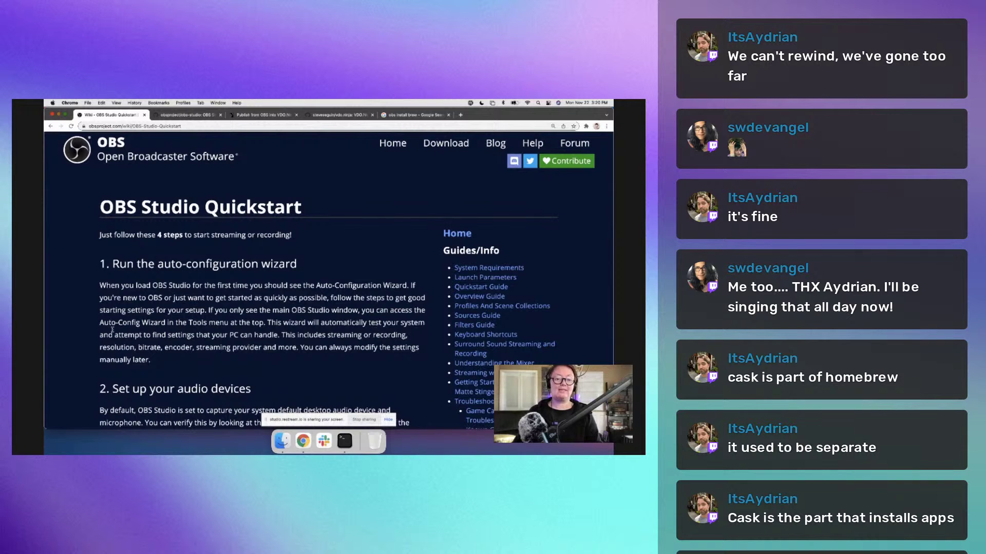
{"action": "left_click_drag", "start_coordinate": [100, 323], "coordinate": [265, 322]}
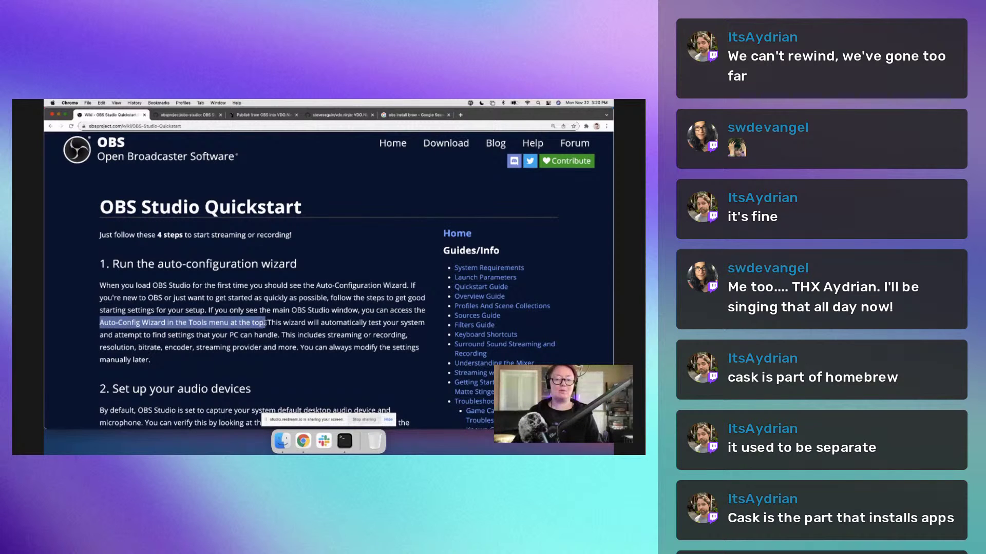
{"action": "left_click", "coordinate": [282, 440]}
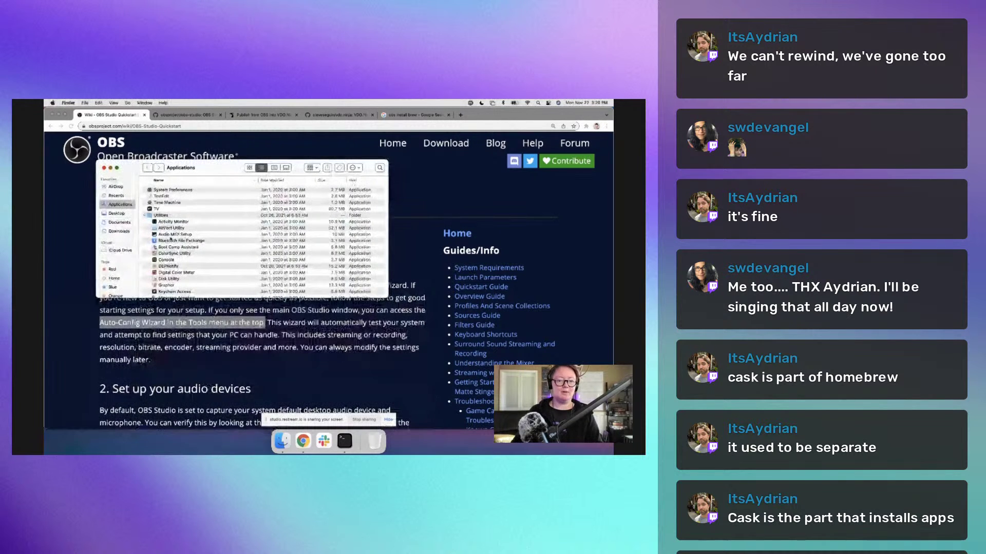
- Scroll the Applications list to OBS, launch it, and move its main window higher on screen
{"action": "scroll", "coordinate": [179, 230], "scroll_direction": "up", "scroll_amount": 10}
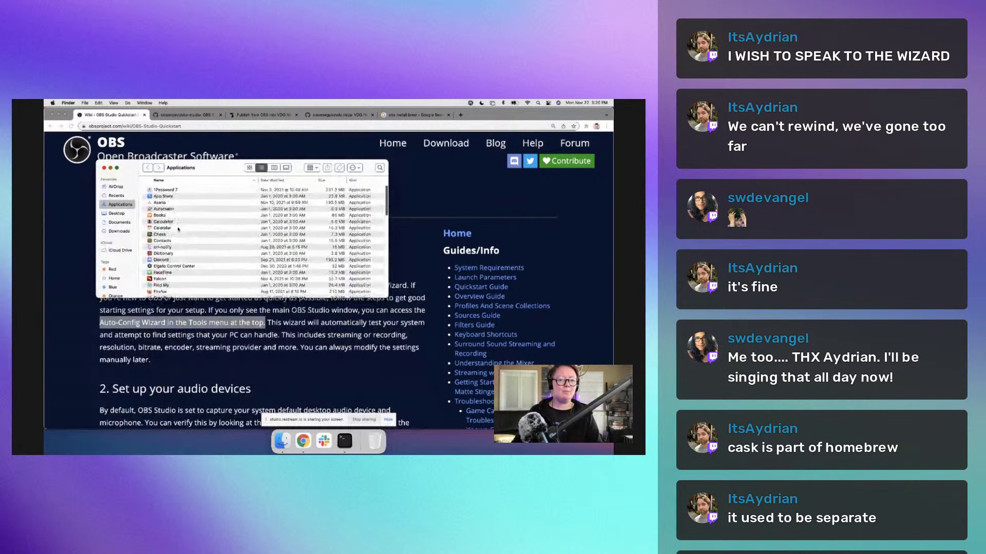
{"action": "scroll", "coordinate": [175, 247], "scroll_direction": "down", "scroll_amount": 5}
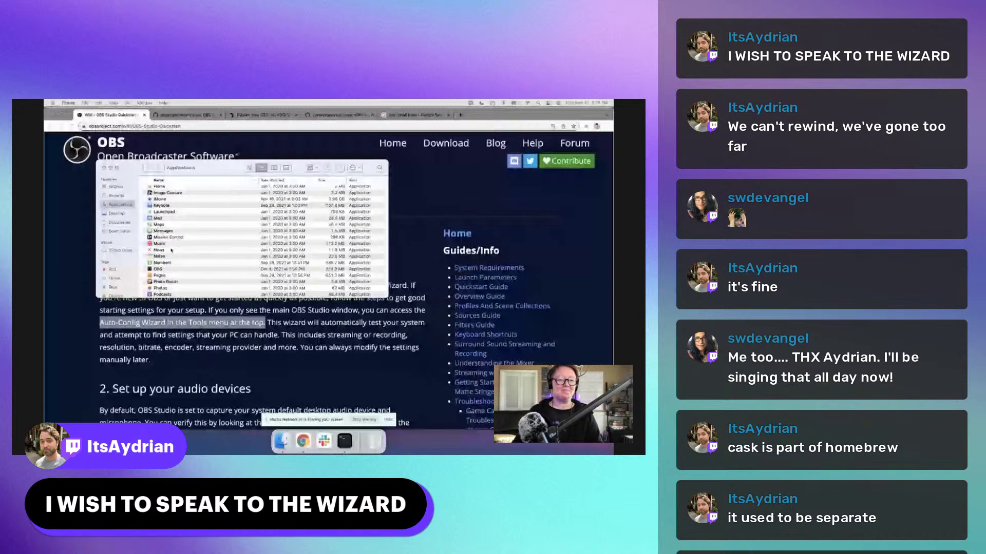
{"action": "scroll", "coordinate": [171, 246], "scroll_direction": "down", "scroll_amount": 3}
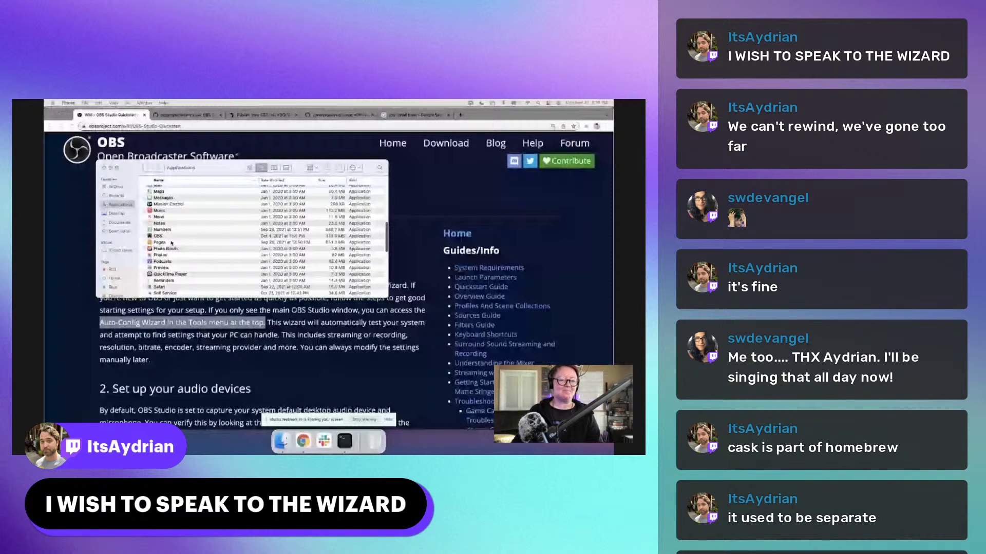
{"action": "left_click", "coordinate": [149, 236]}
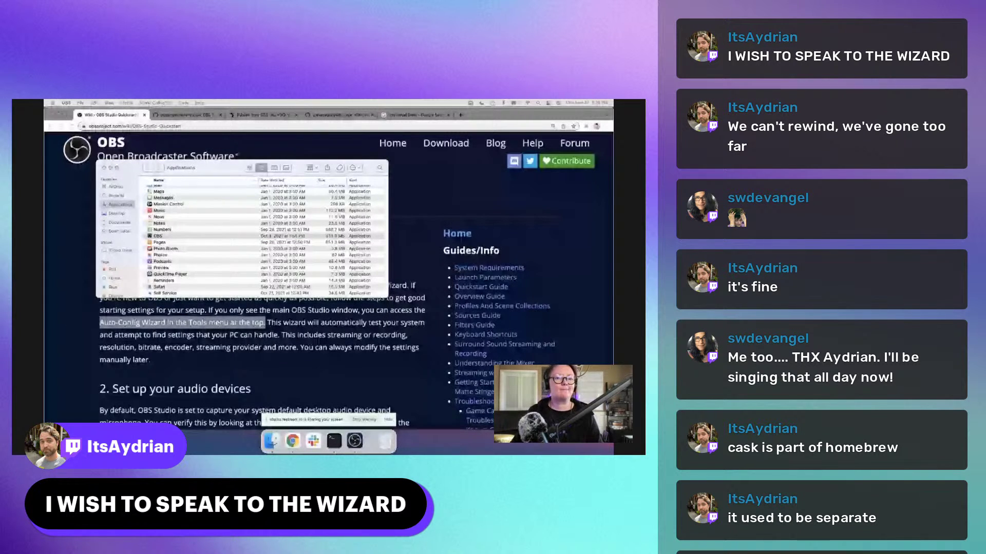
{"action": "left_click_drag", "start_coordinate": [346, 138], "coordinate": [425, 111]}
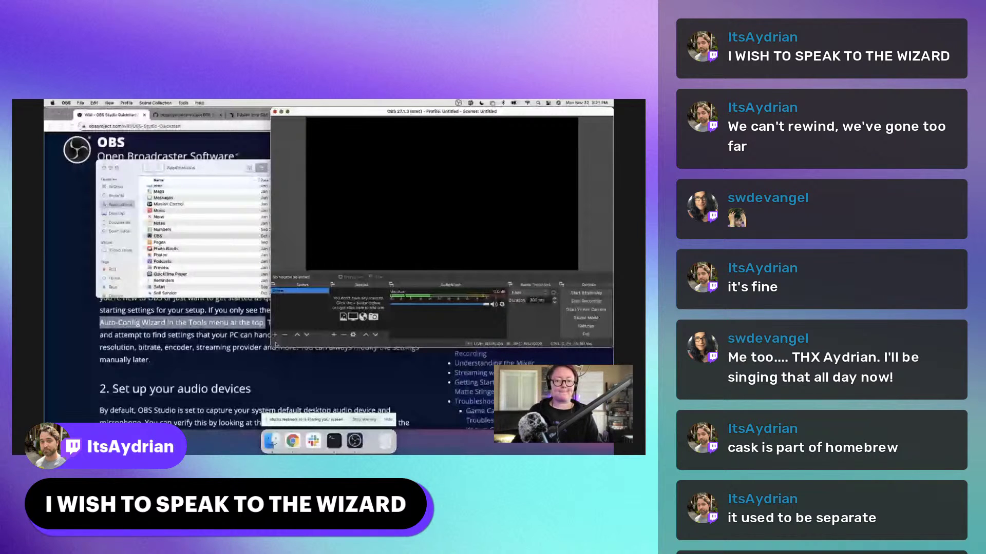
- Enlarge the OBS window and start the Auto-Configuration Wizard from Tools, continuing to video settings
{"action": "left_click_drag", "start_coordinate": [276, 344], "coordinate": [52, 428]}
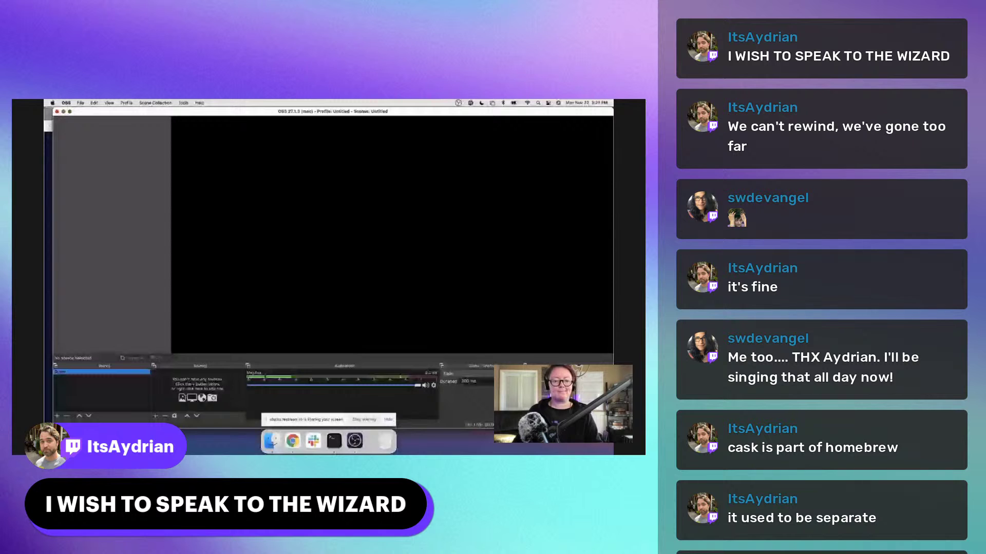
{"action": "left_click", "coordinate": [183, 102]}
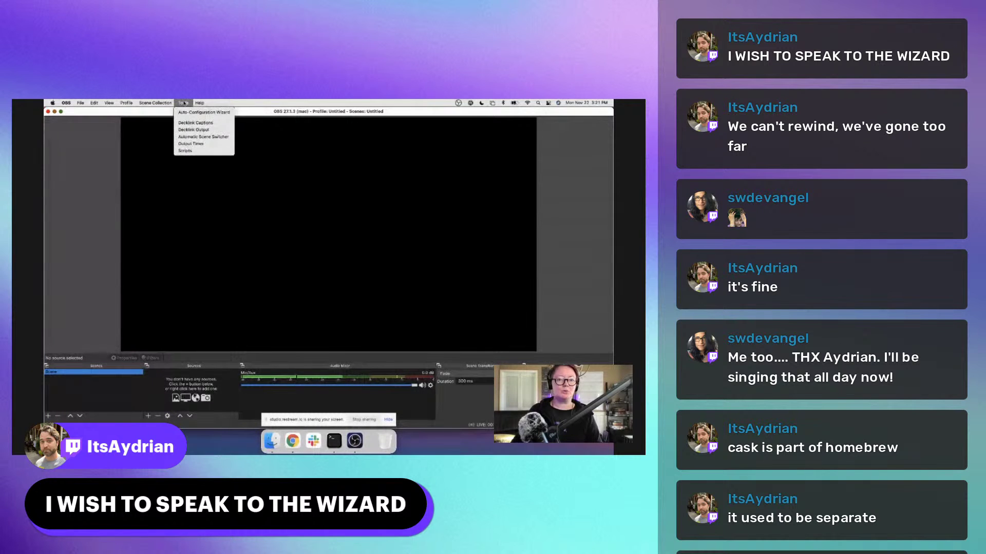
{"action": "left_click", "coordinate": [195, 112]}
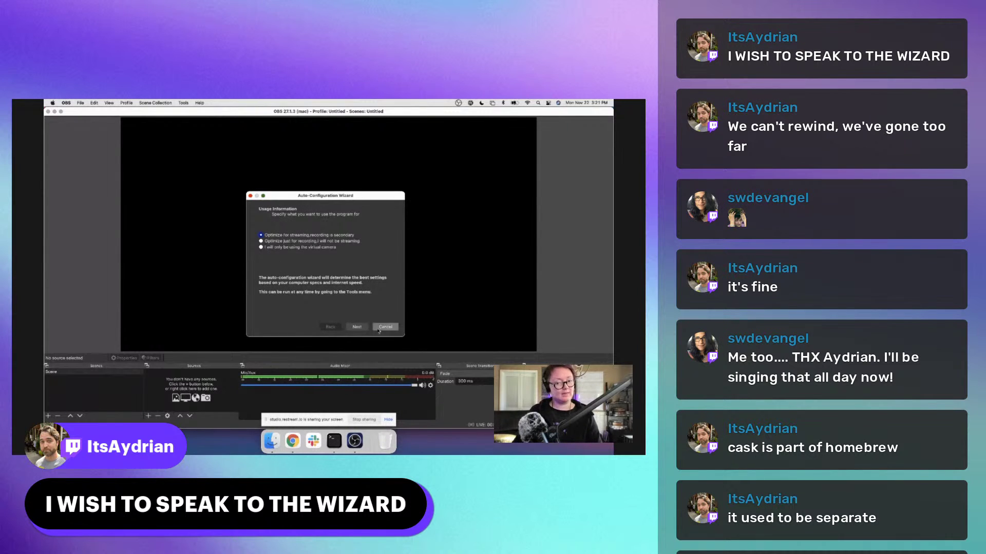
{"action": "left_click", "coordinate": [356, 327]}
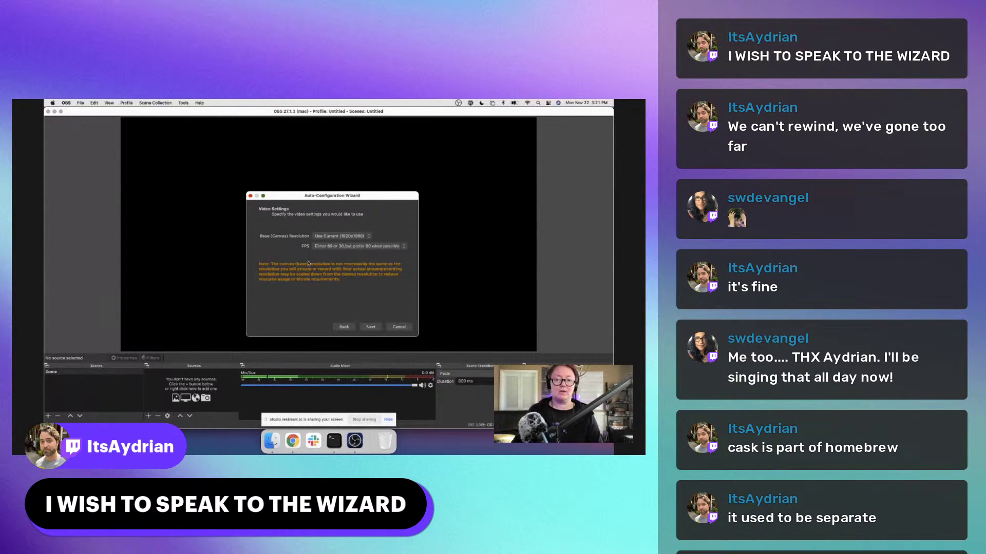
- Keep the 1920x1080 canvas and 'Either 60 or 30, but prefer 60' FPS, then advance to Stream Information
{"action": "left_click", "coordinate": [341, 236]}
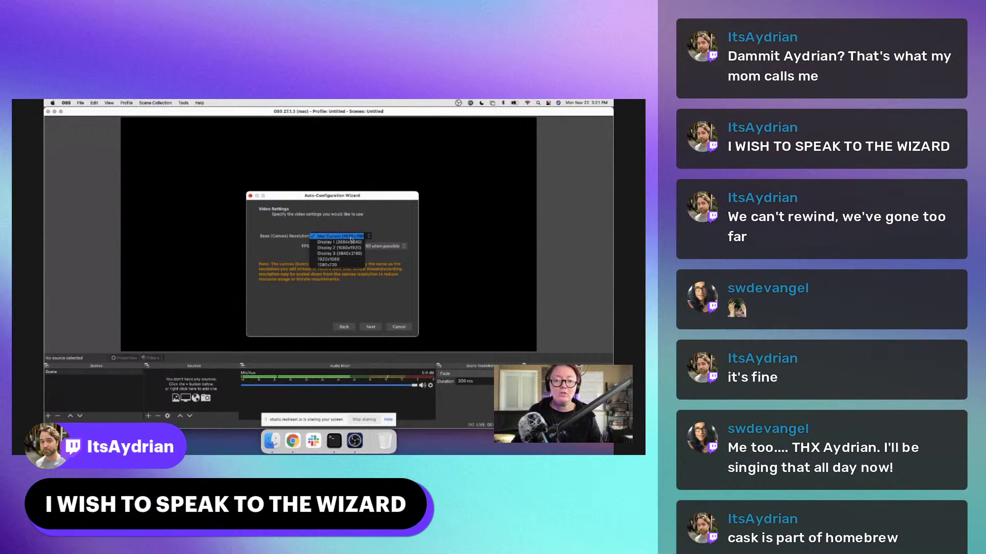
{"action": "left_click", "coordinate": [349, 237]}
{"action": "left_click", "coordinate": [334, 247]}
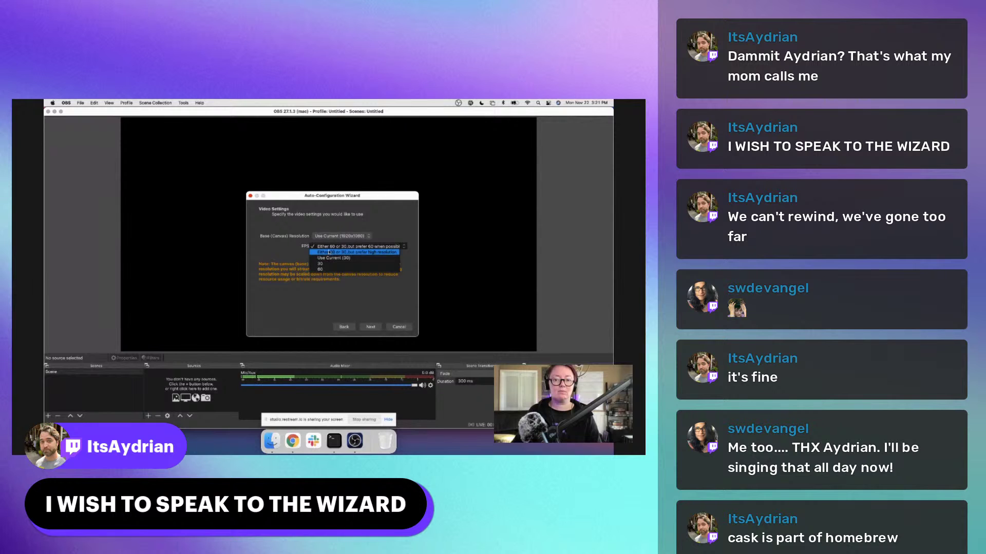
{"action": "left_click", "coordinate": [329, 248]}
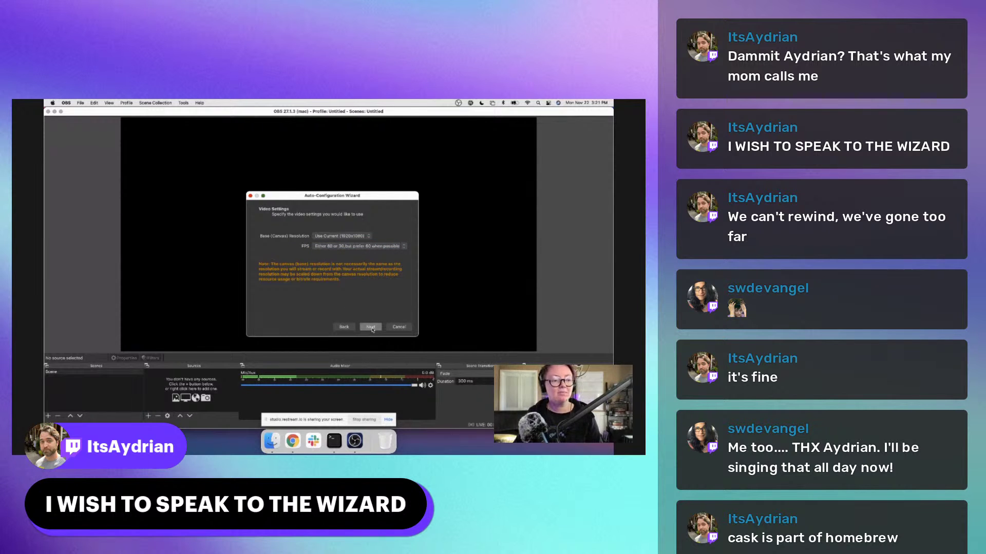
{"action": "left_click", "coordinate": [371, 328]}
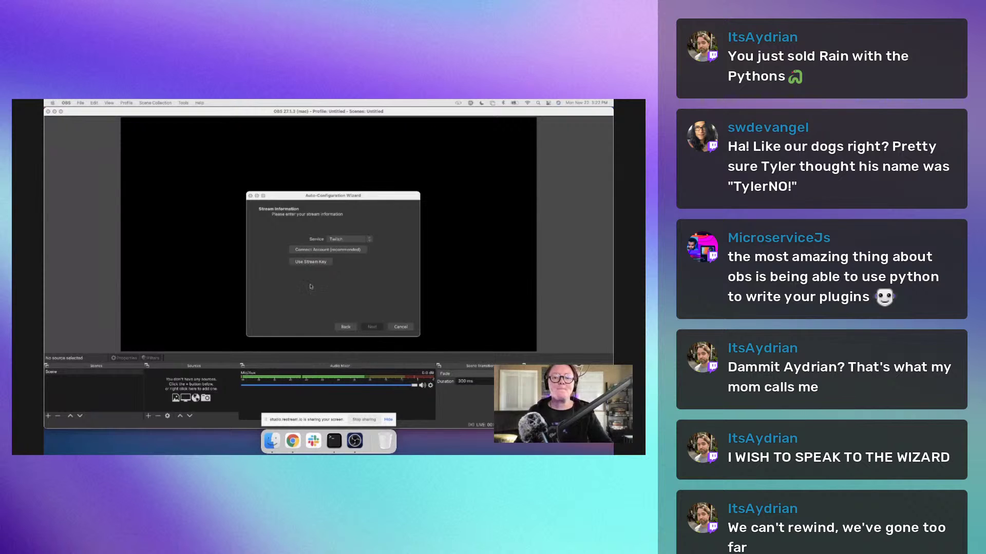
- Connect the Twitch account by entering the username, password and the emailed verification code
{"action": "left_click", "coordinate": [344, 253]}
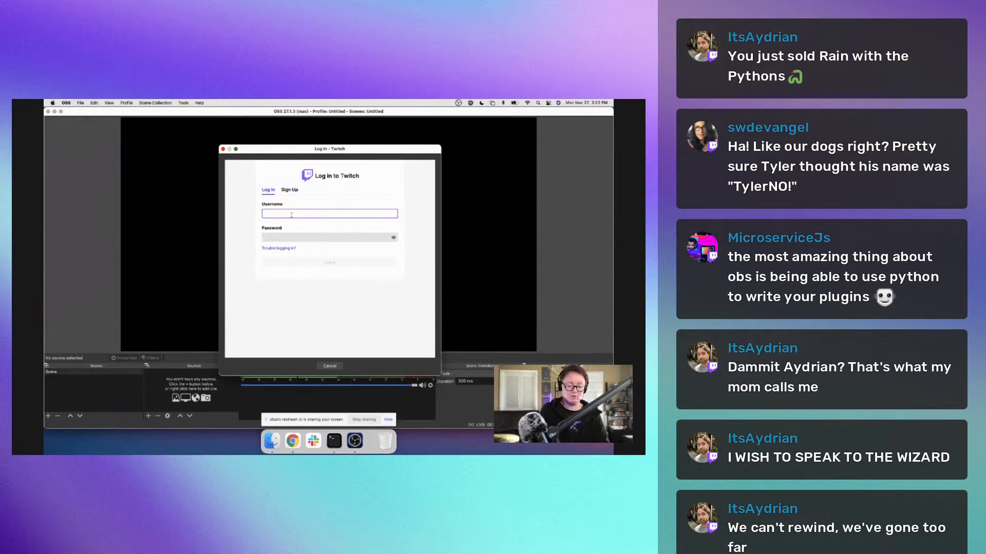
{"action": "type", "text": "rainleander"}
{"action": "key", "text": "Tab"}
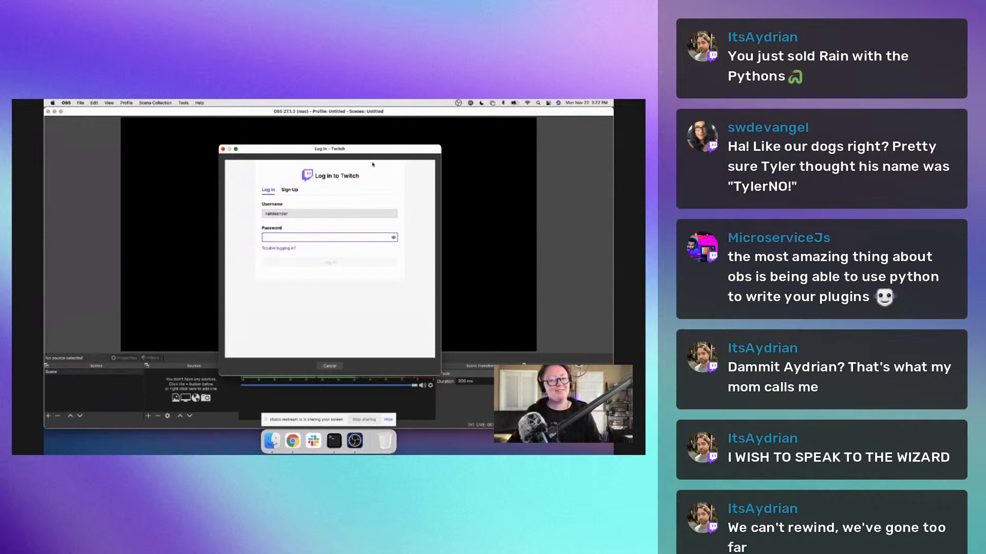
{"action": "left_click_drag", "start_coordinate": [359, 148], "coordinate": [44, 205]}
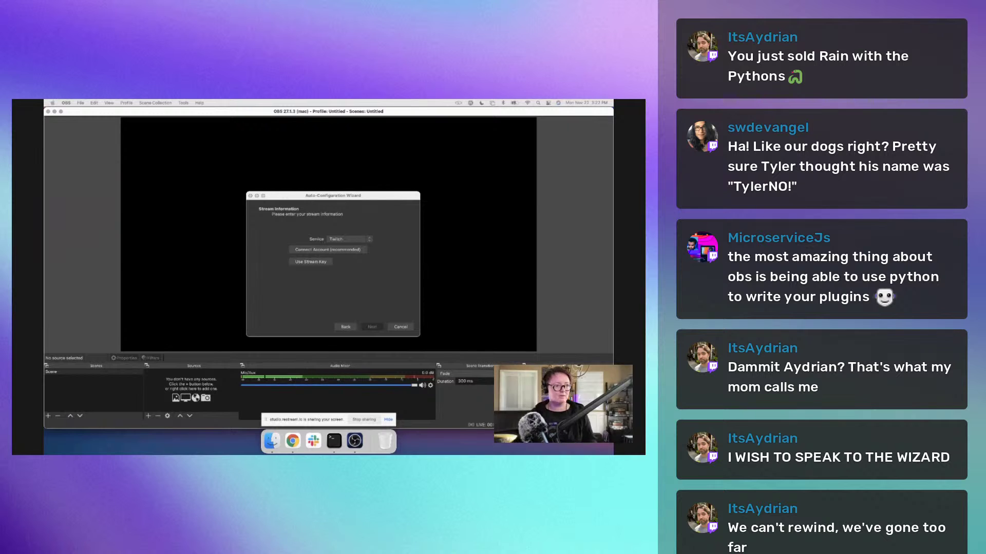
{"action": "left_click_drag", "start_coordinate": [288, 454], "coordinate": [345, 142]}
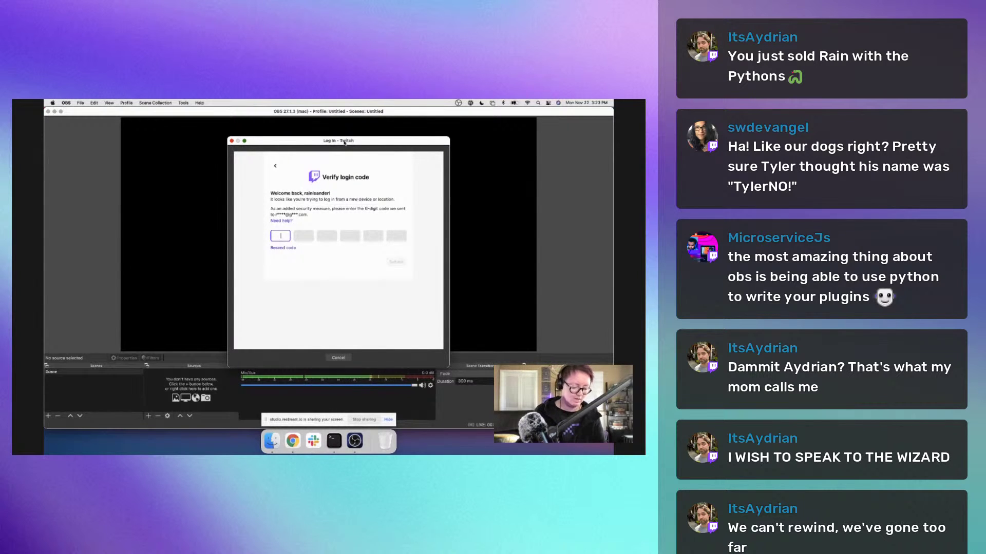
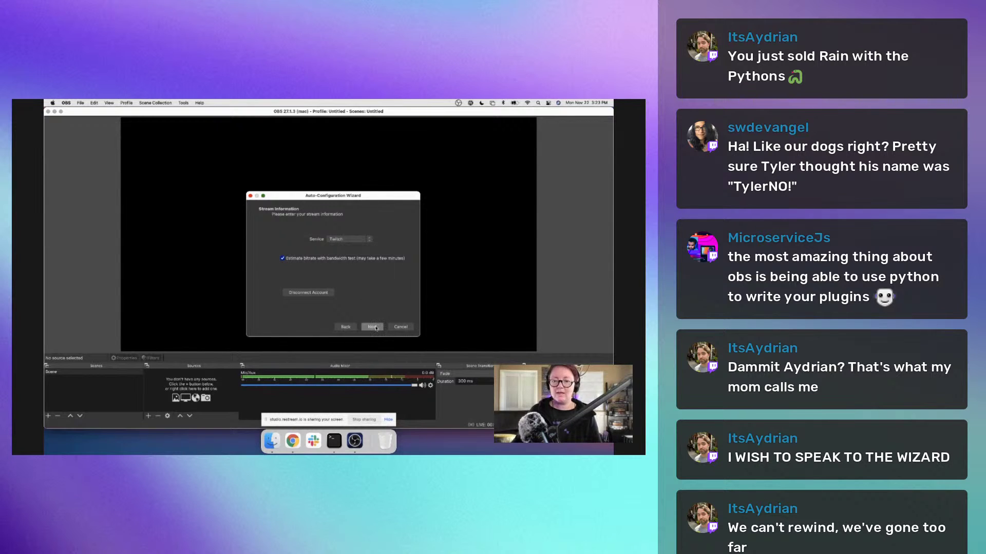
- Choose Show All... in the Service dropdown and scroll through the full streaming service list
{"action": "left_click", "coordinate": [350, 240]}
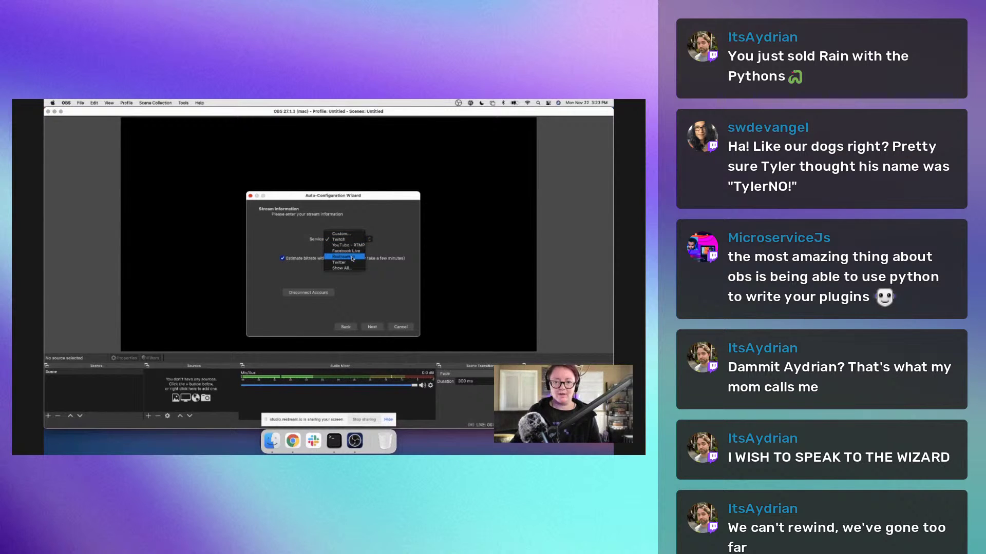
{"action": "left_click", "coordinate": [351, 268]}
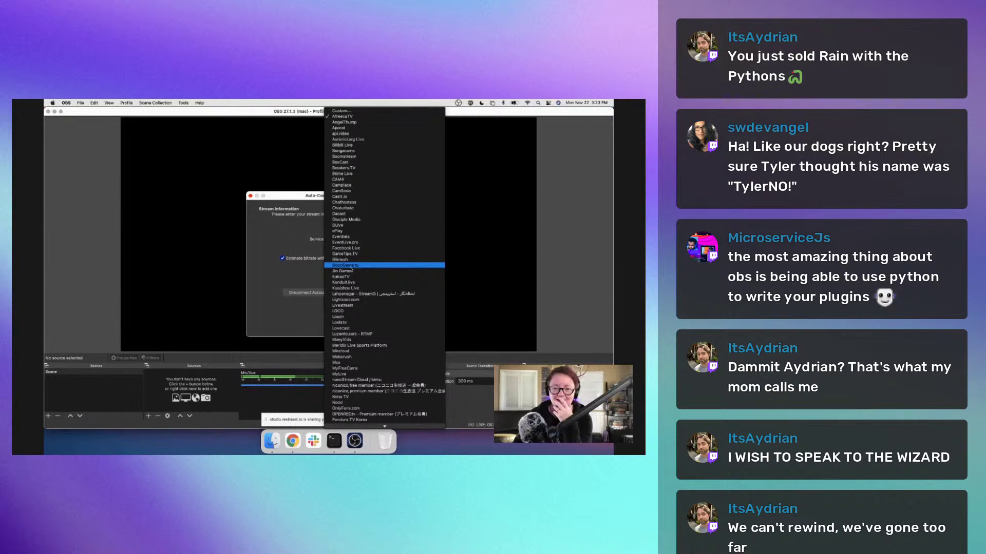
{"action": "scroll", "coordinate": [352, 271], "scroll_direction": "down", "scroll_amount": 7}
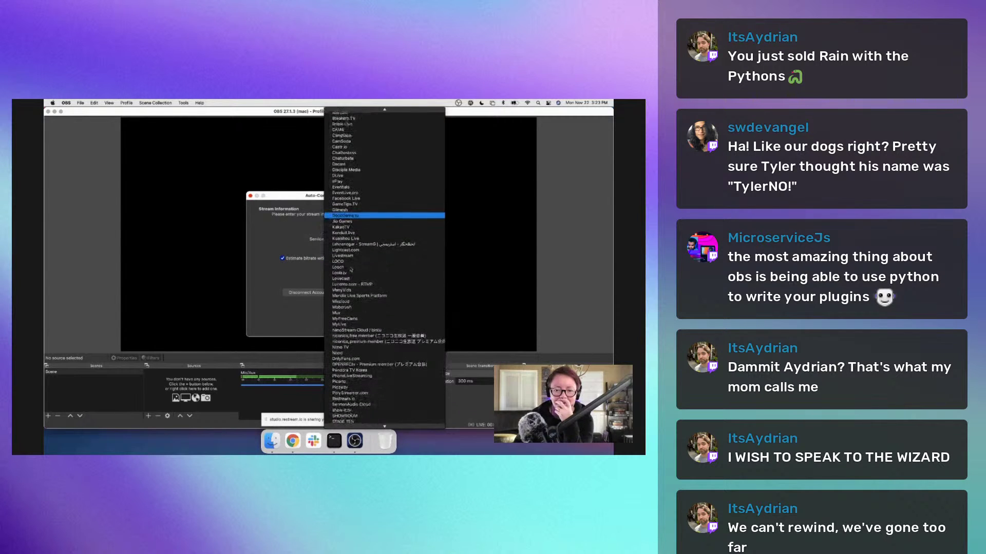
{"action": "scroll", "coordinate": [350, 269], "scroll_direction": "down", "scroll_amount": 5}
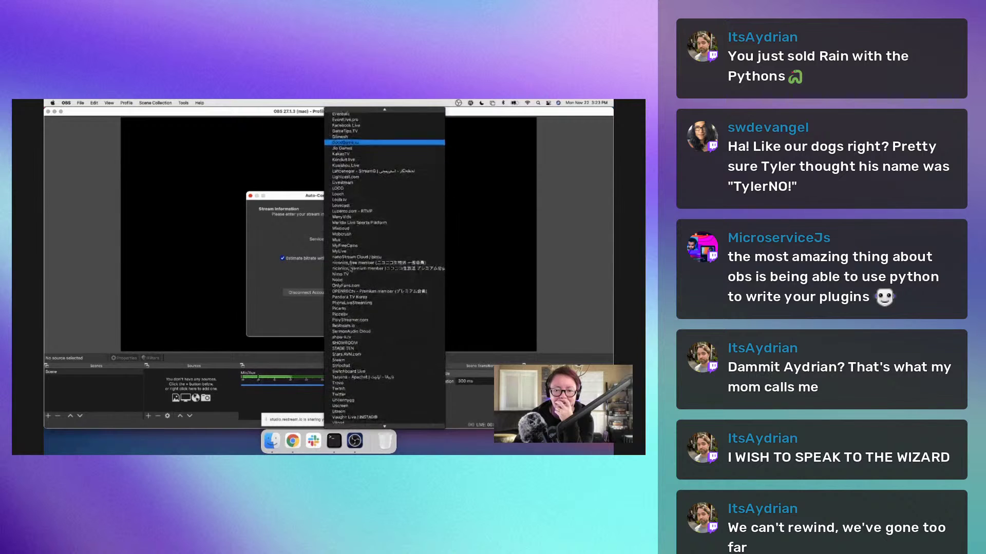
{"action": "scroll", "coordinate": [352, 271], "scroll_direction": "down", "scroll_amount": 1}
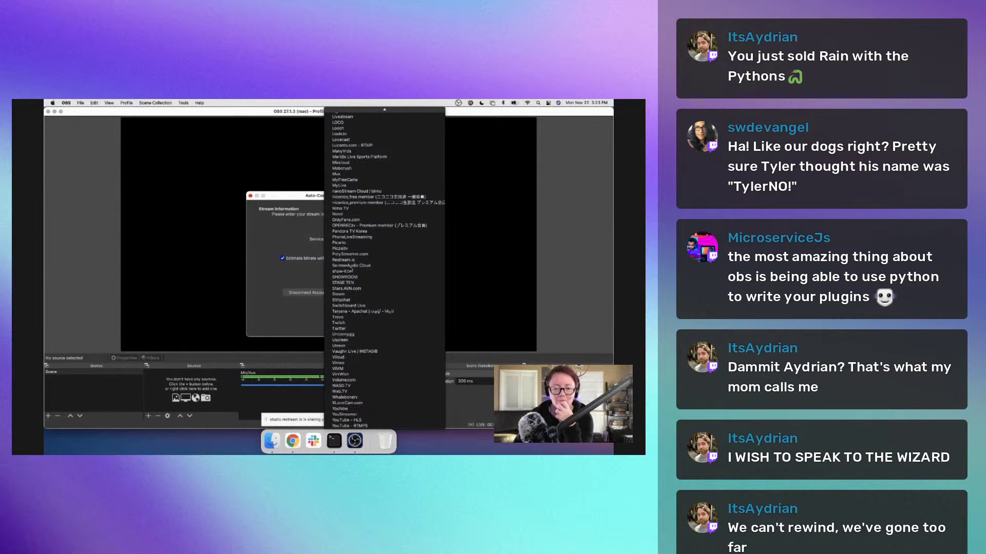
{"action": "left_click", "coordinate": [284, 276]}
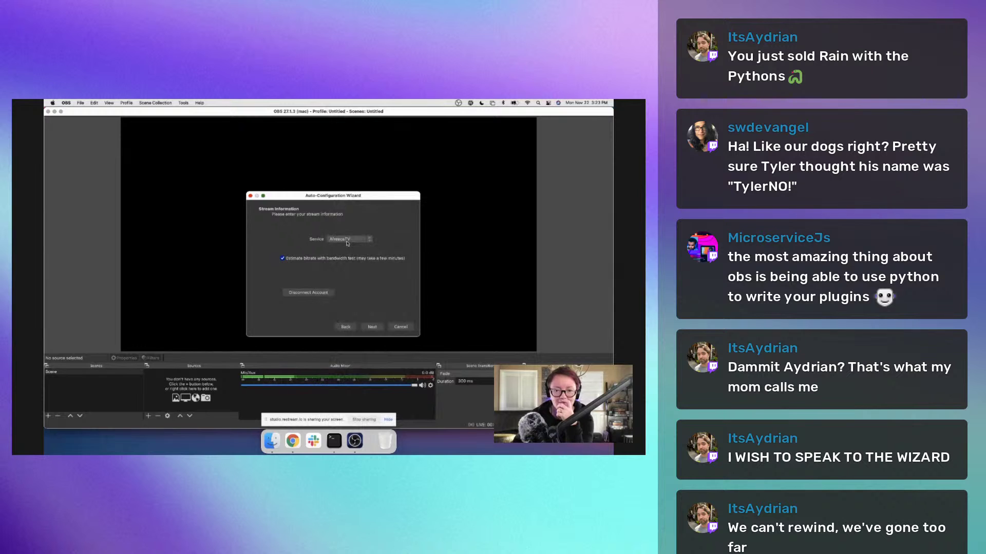
- Reopen the service list, scroll down, and select Twitch as the streaming service
{"action": "left_click", "coordinate": [347, 241]}
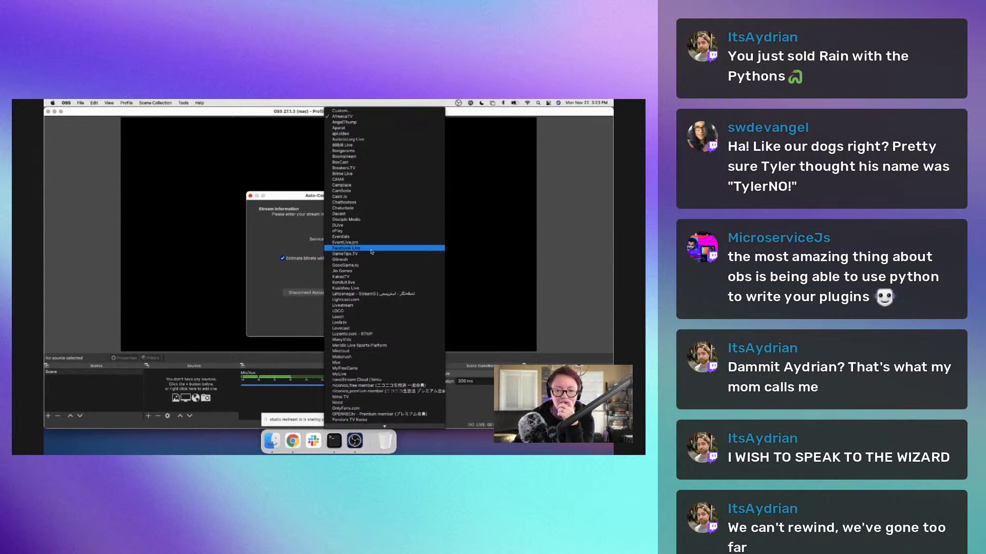
{"action": "scroll", "coordinate": [371, 252], "scroll_direction": "down", "scroll_amount": 5}
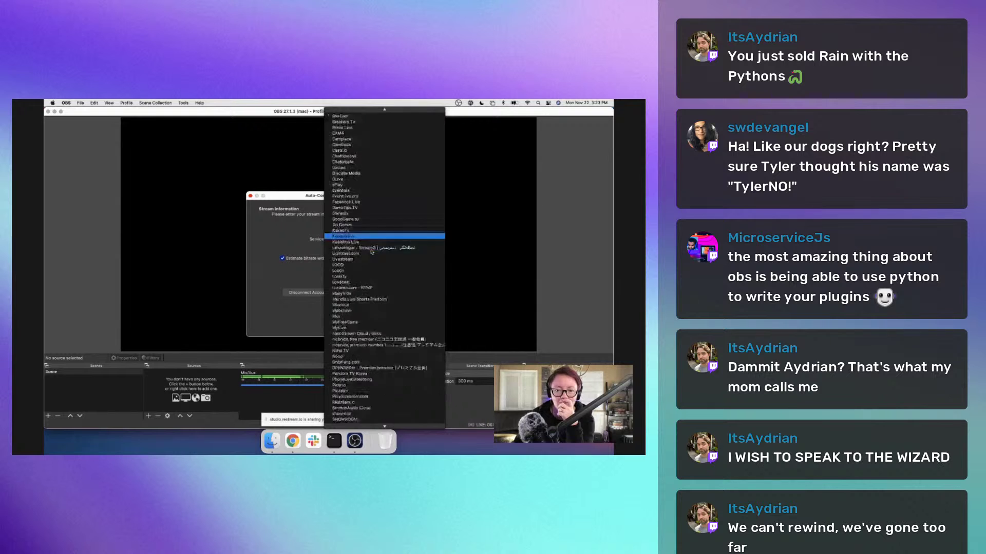
{"action": "scroll", "coordinate": [372, 252], "scroll_direction": "down", "scroll_amount": 1}
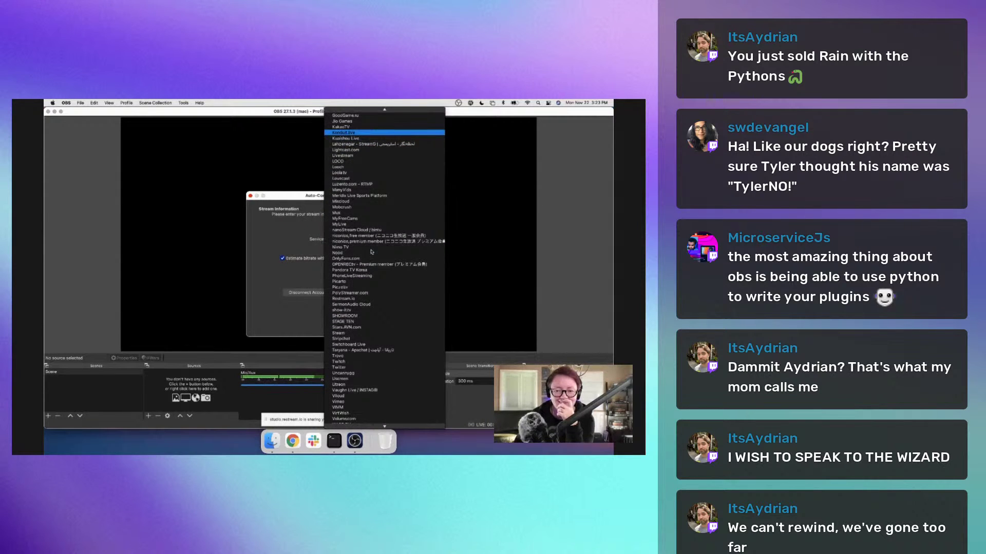
{"action": "key", "text": "Escape"}
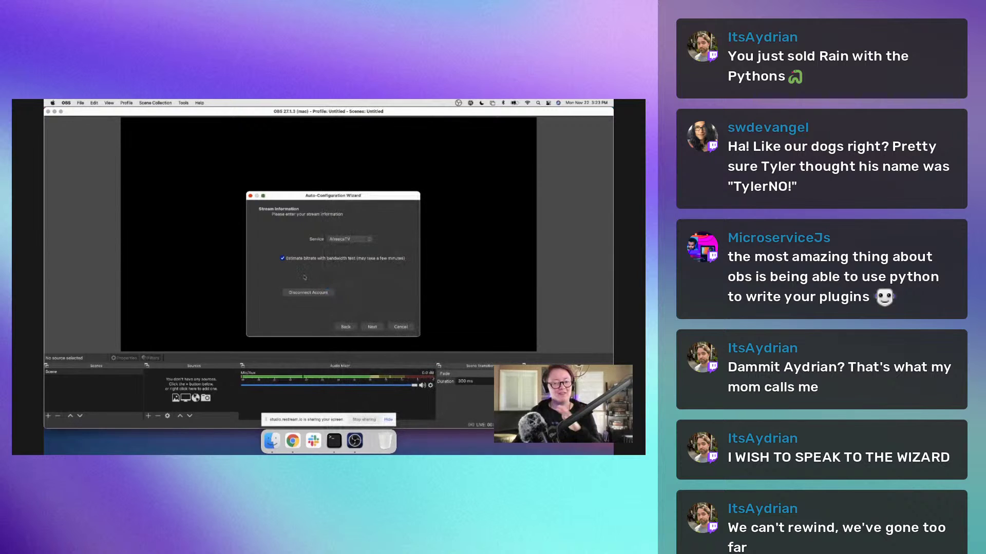
{"action": "left_click", "coordinate": [349, 239]}
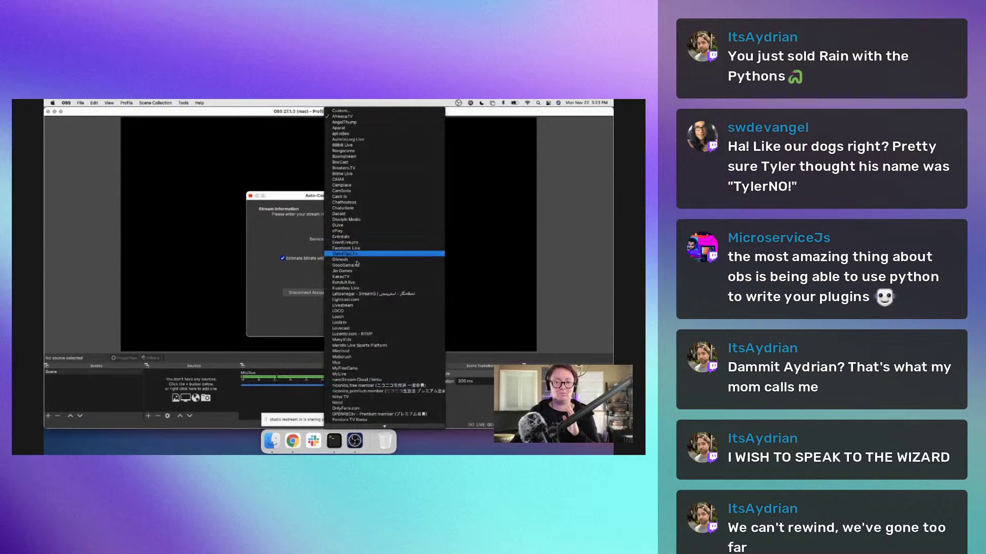
{"action": "scroll", "coordinate": [380, 337], "scroll_direction": "down", "scroll_amount": 10}
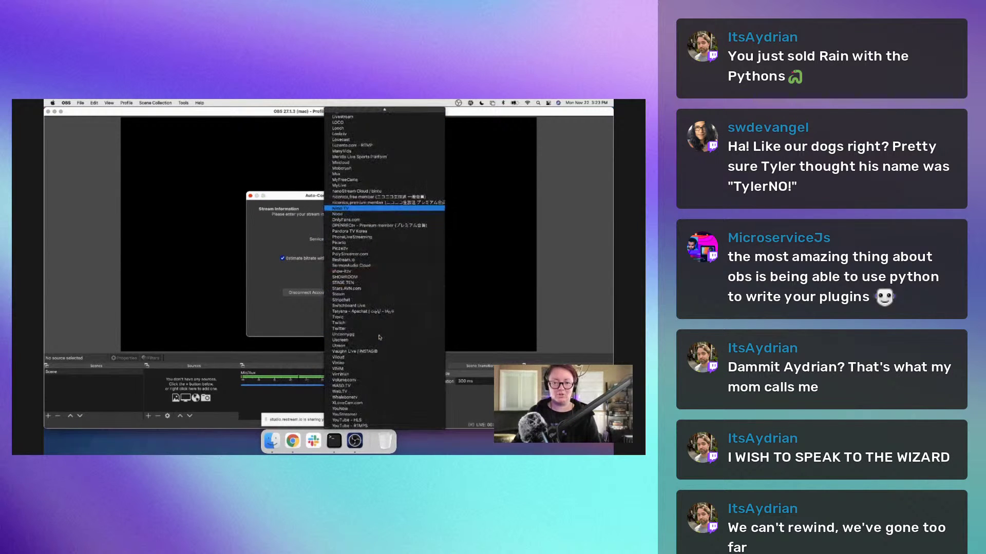
{"action": "left_click", "coordinate": [375, 323]}
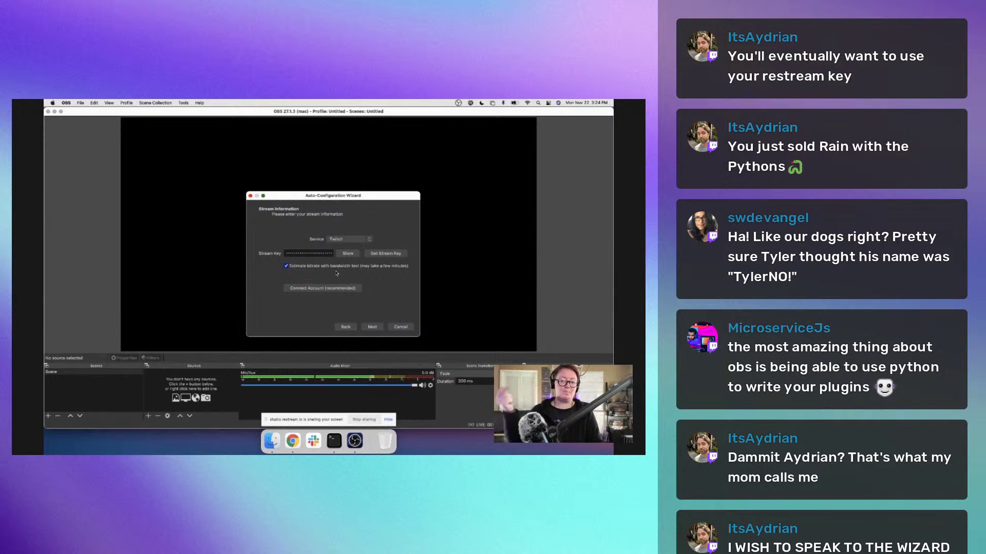
- Paste the Twitch stream key into the Stream Key field and retry Connect Account
{"action": "left_click", "coordinate": [384, 255]}
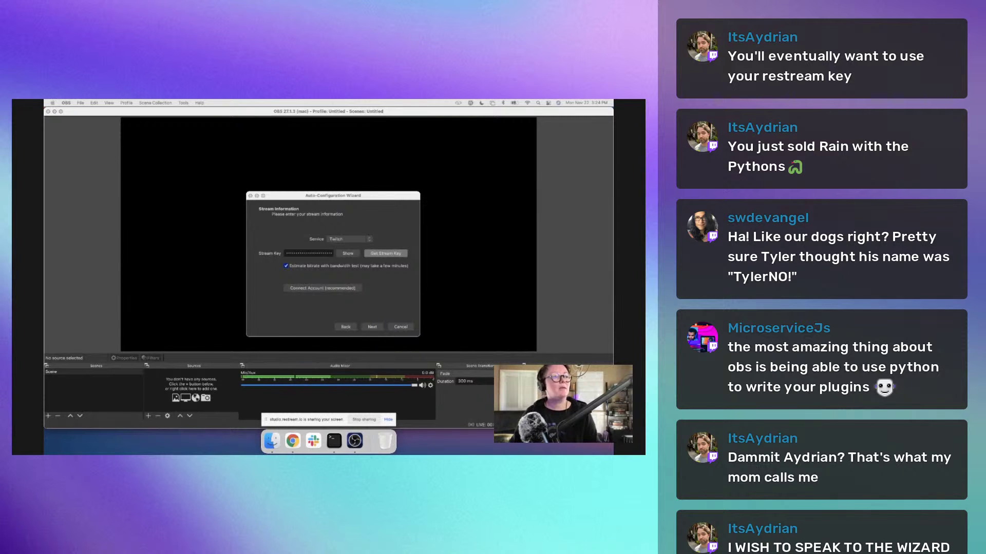
{"action": "left_click", "coordinate": [308, 257]}
{"action": "left_click_drag", "start_coordinate": [286, 253], "coordinate": [307, 253]}
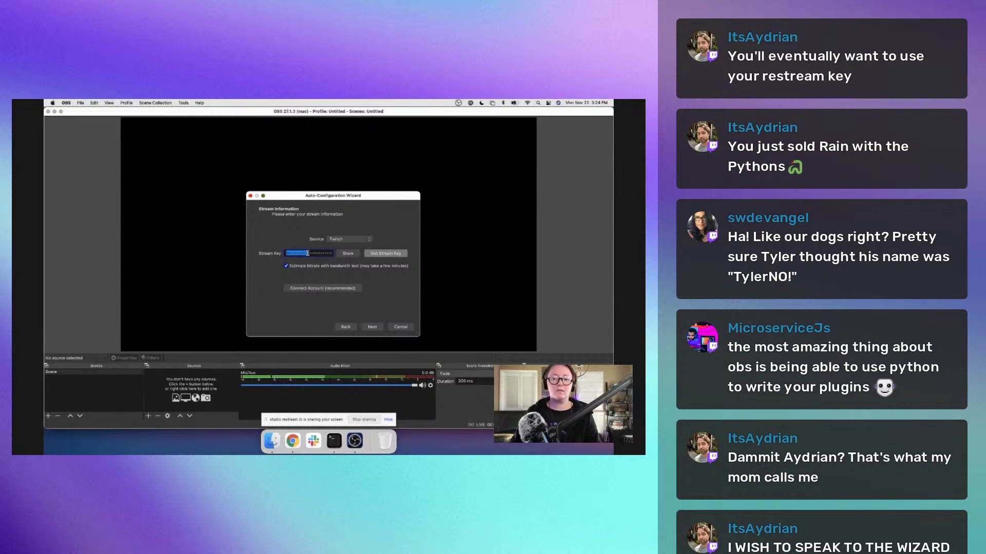
{"action": "key", "text": "super+a"}
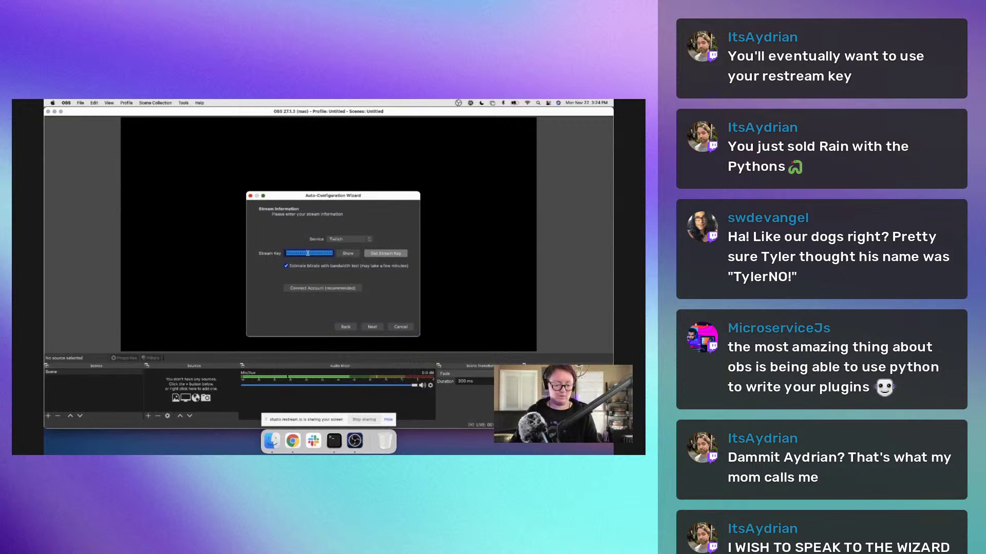
{"action": "key", "text": "super+v"}
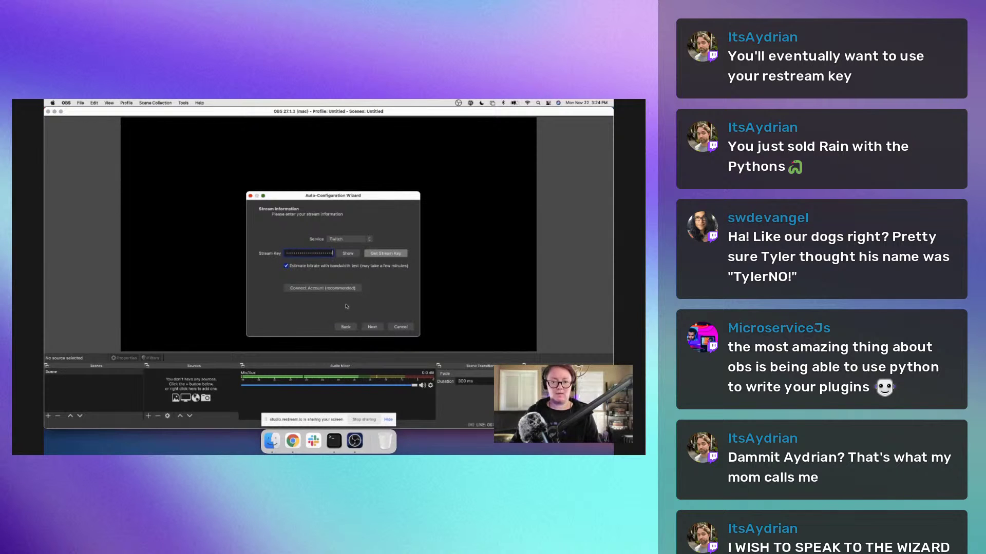
{"action": "left_click", "coordinate": [337, 288]}
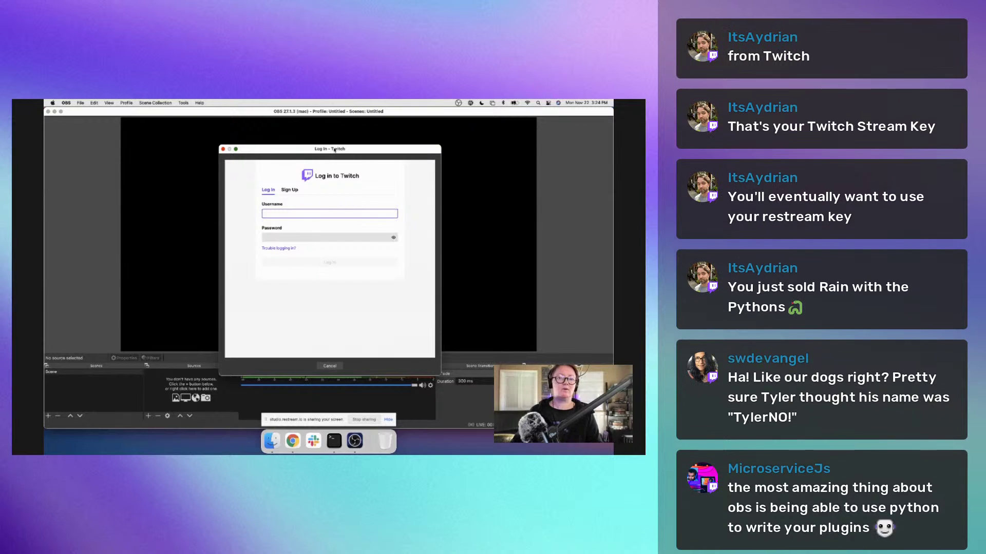
{"action": "key", "text": "Escape"}
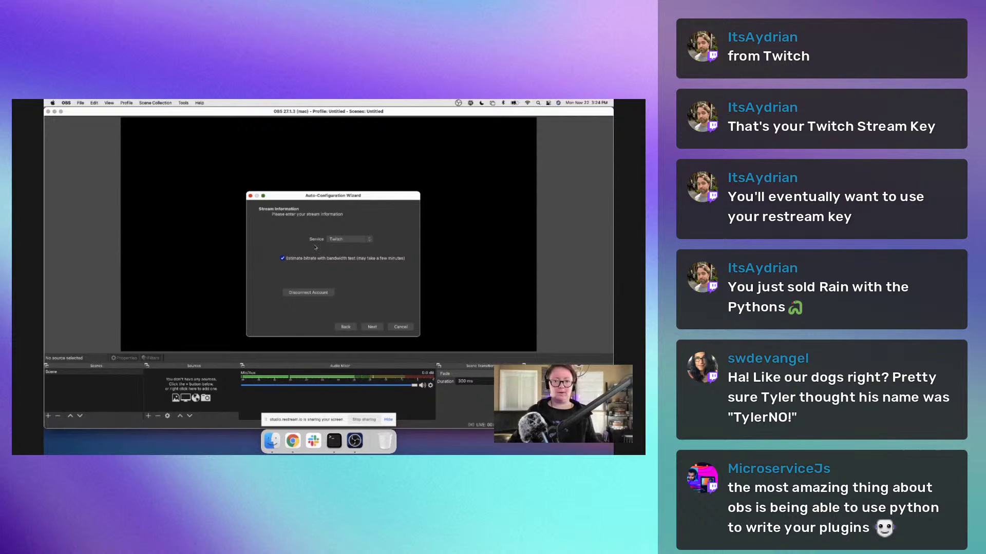
- Advance the wizard through testing to Final Results: Twitch, 6000 bitrate, x264, 1920x1080 at 60 FPS
{"action": "left_click", "coordinate": [371, 327]}
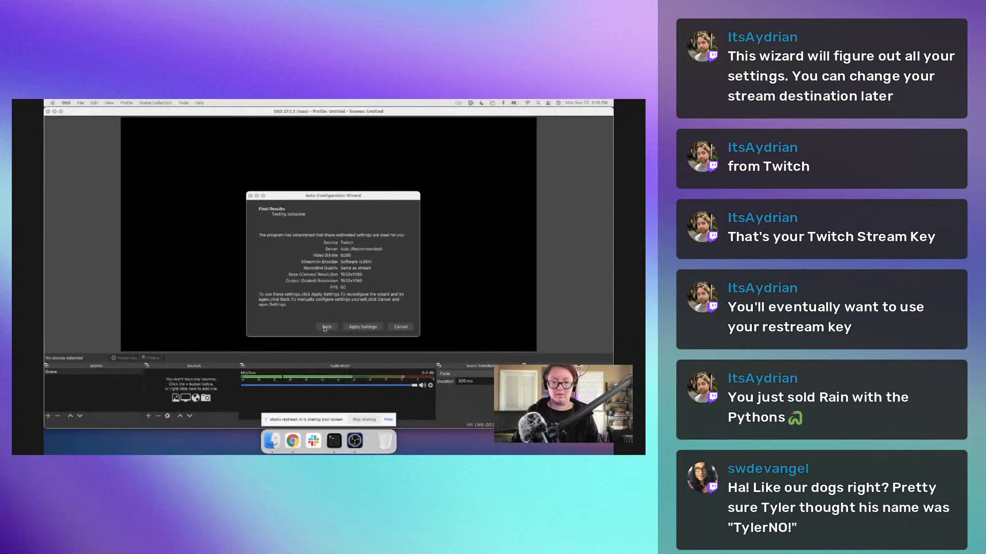
- Apply the recommended settings, then float, reposition and narrow the Chat dock before closing it
{"action": "left_click", "coordinate": [365, 328]}
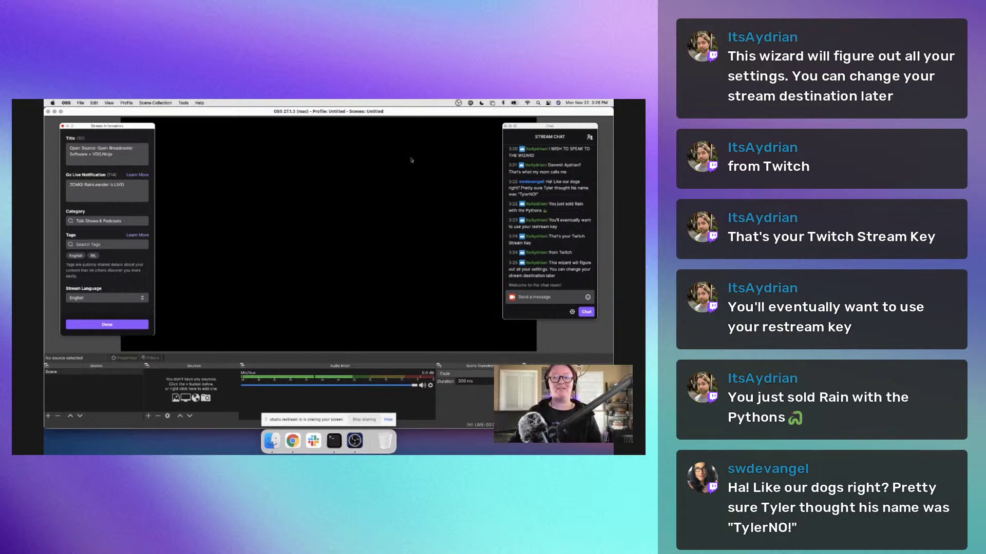
{"action": "mouse_move", "coordinate": [537, 126]}
{"action": "left_mouse_down"}
{"action": "mouse_move", "coordinate": [505, 135]}
{"action": "mouse_move", "coordinate": [530, 135]}
{"action": "mouse_move", "coordinate": [363, 119]}
{"action": "mouse_move", "coordinate": [419, 148]}
{"action": "left_mouse_up"}
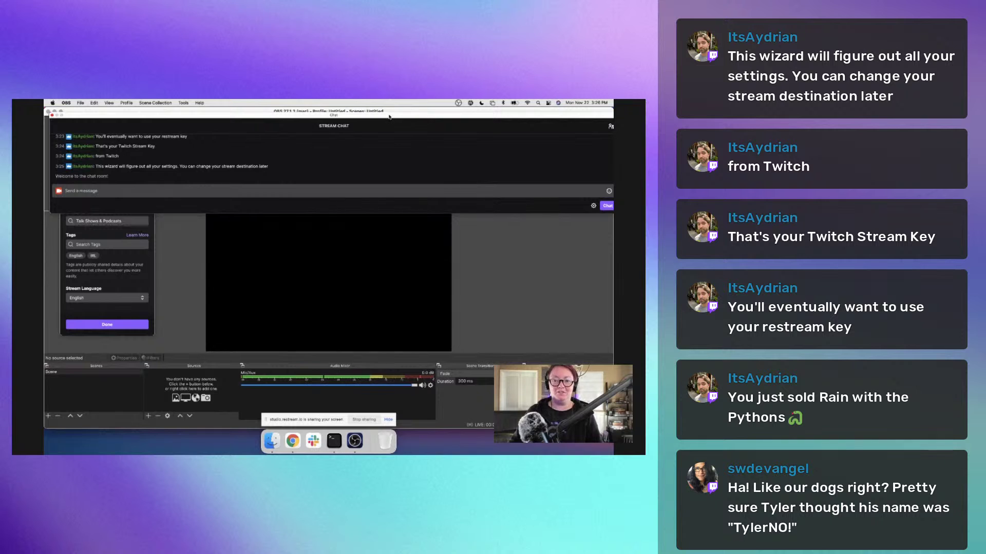
{"action": "left_click_drag", "start_coordinate": [334, 114], "coordinate": [358, 200]}
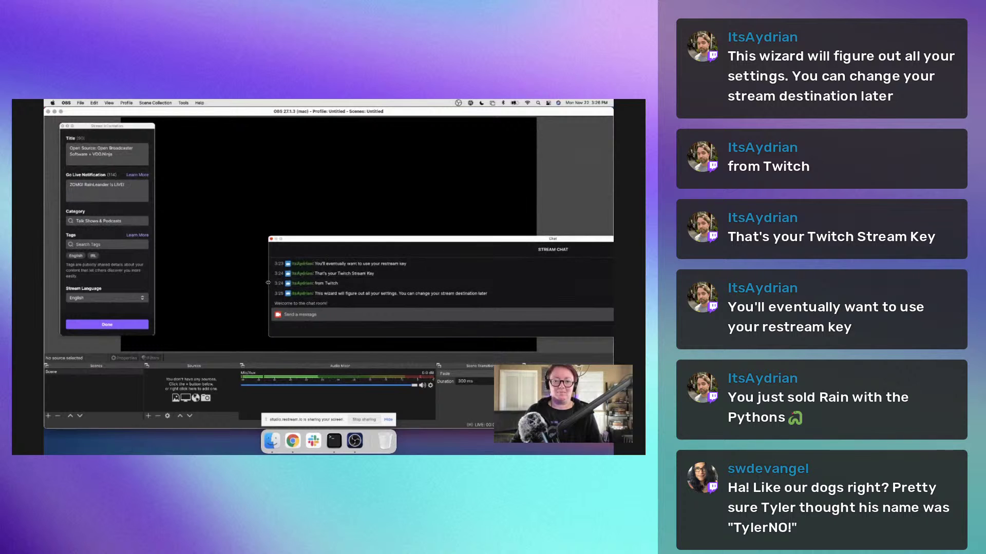
{"action": "left_click_drag", "start_coordinate": [326, 239], "coordinate": [263, 190]}
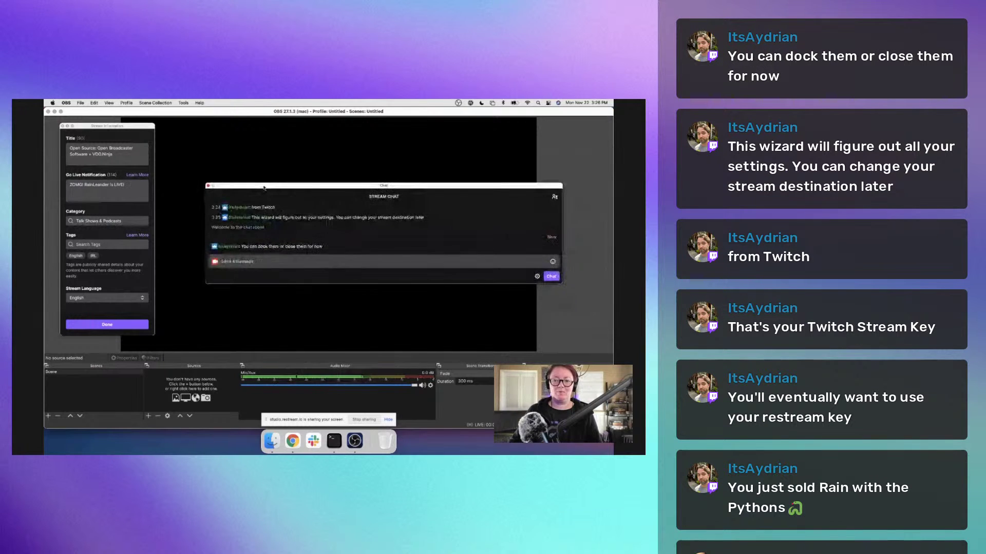
{"action": "left_click_drag", "start_coordinate": [205, 236], "coordinate": [401, 230]}
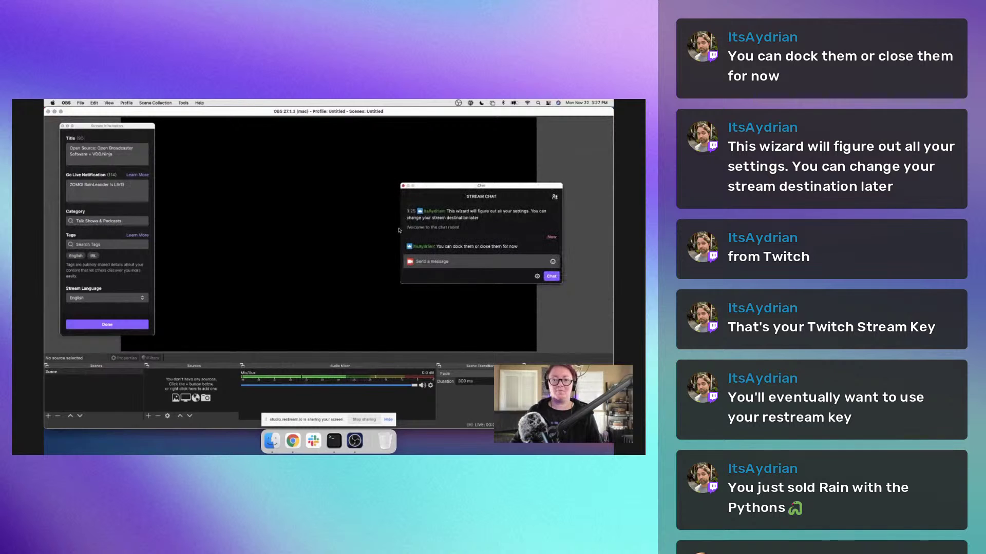
{"action": "left_click_drag", "start_coordinate": [448, 185], "coordinate": [468, 139]}
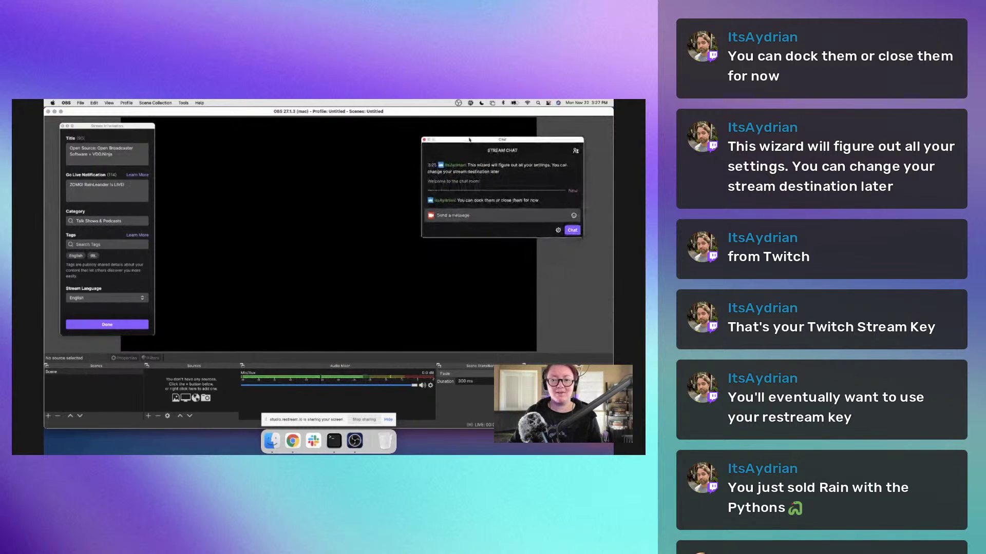
{"action": "left_click", "coordinate": [424, 140]}
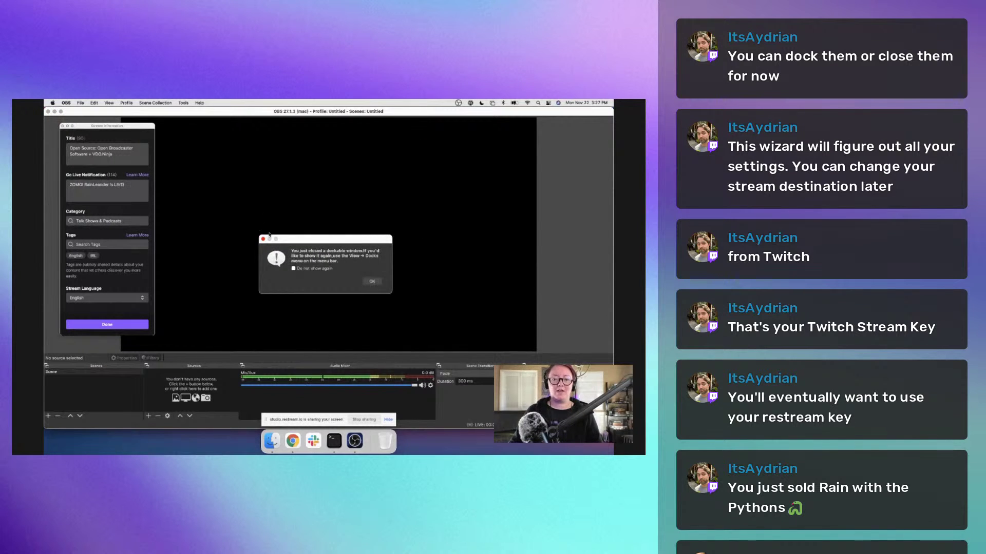
- Tick 'Do not show again' on the dock notice, dock Stream Information left, click Done, and close it
{"action": "left_click", "coordinate": [293, 269]}
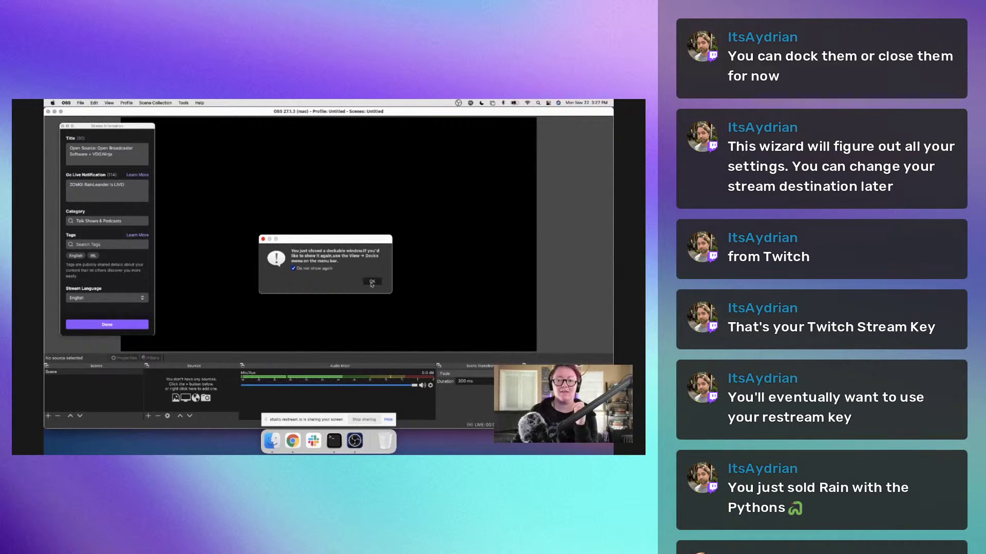
{"action": "left_click", "coordinate": [372, 282]}
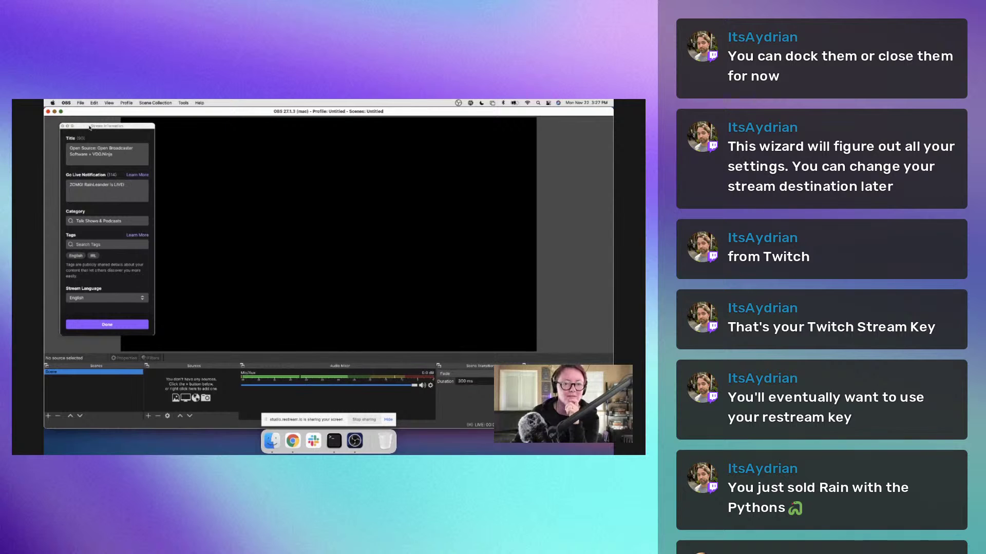
{"action": "left_click_drag", "start_coordinate": [89, 128], "coordinate": [67, 193]}
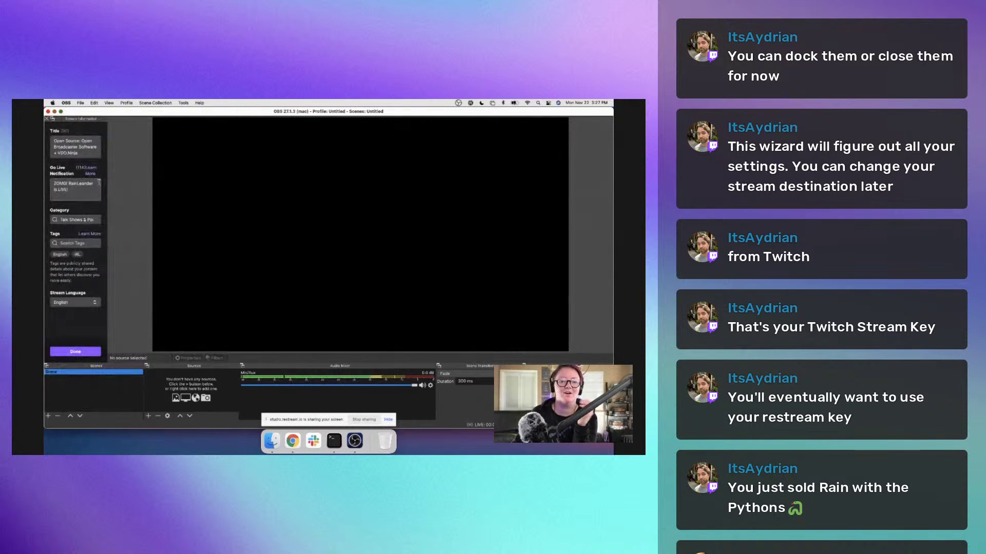
{"action": "left_click", "coordinate": [80, 353]}
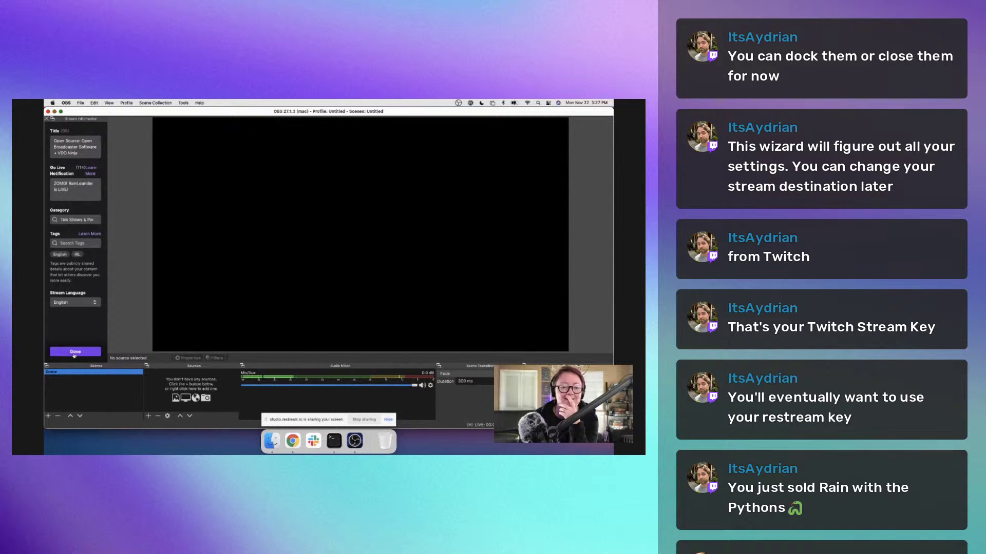
{"action": "left_click", "coordinate": [73, 354]}
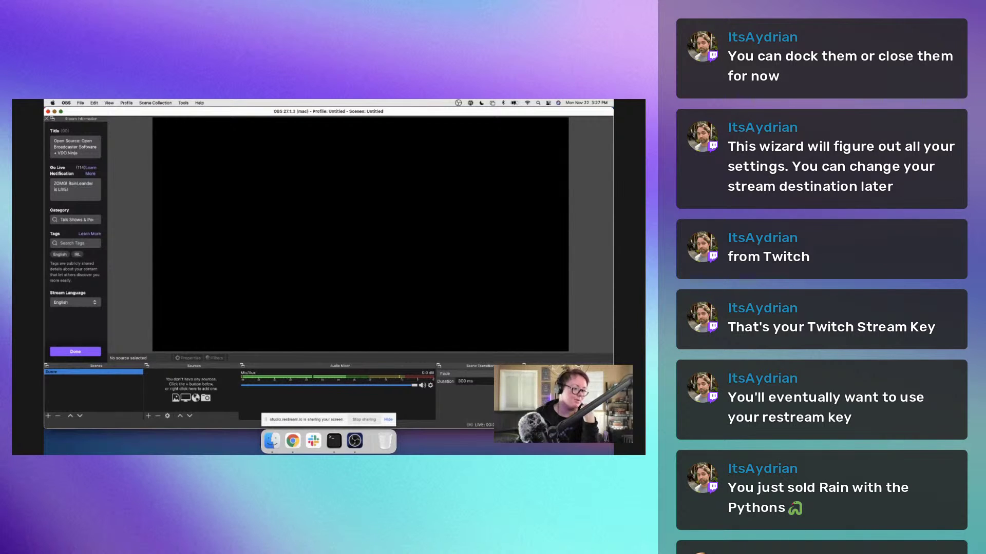
{"action": "left_click", "coordinate": [46, 118]}
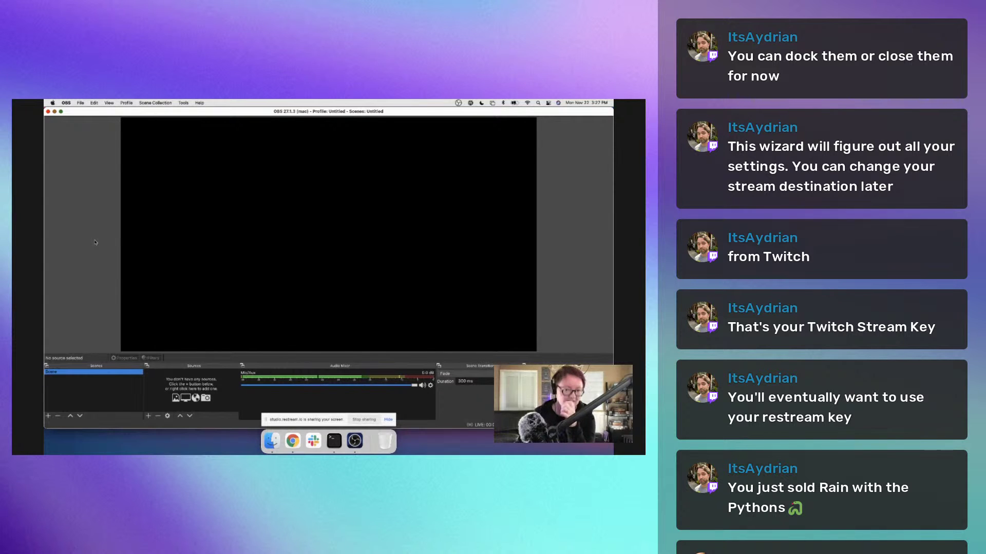
- In Chrome, highlight the auto-configuration paragraph and the 'Set up your audio devices' heading
{"action": "left_click", "coordinate": [293, 440]}
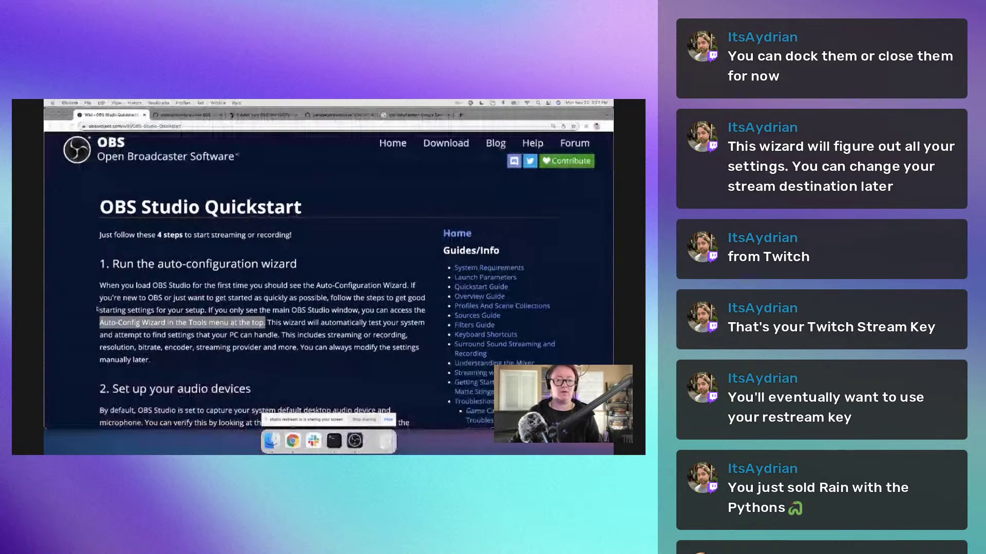
{"action": "left_click_drag", "start_coordinate": [150, 360], "coordinate": [112, 263]}
{"action": "scroll", "coordinate": [81, 282], "scroll_direction": "down", "scroll_amount": 5}
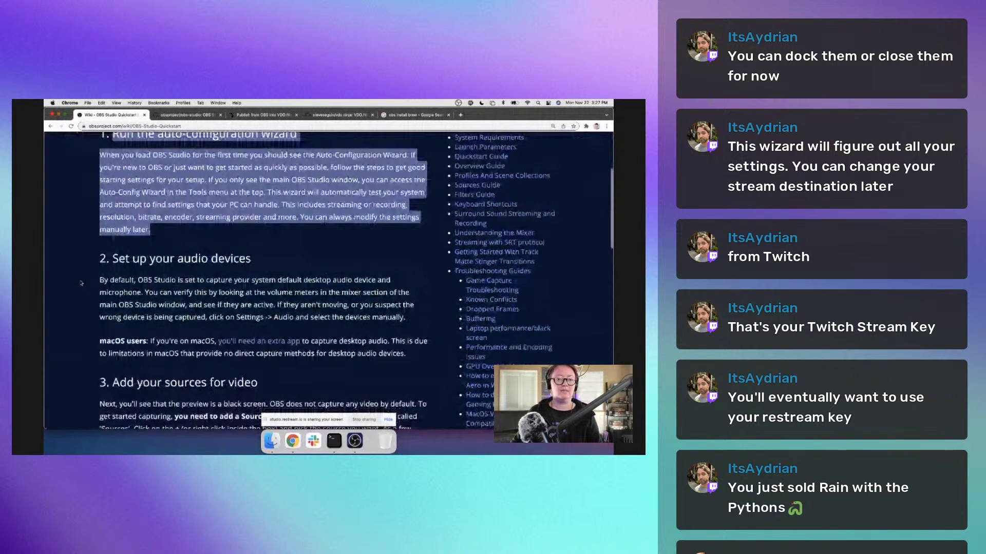
{"action": "scroll", "coordinate": [78, 248], "scroll_direction": "down", "scroll_amount": 4}
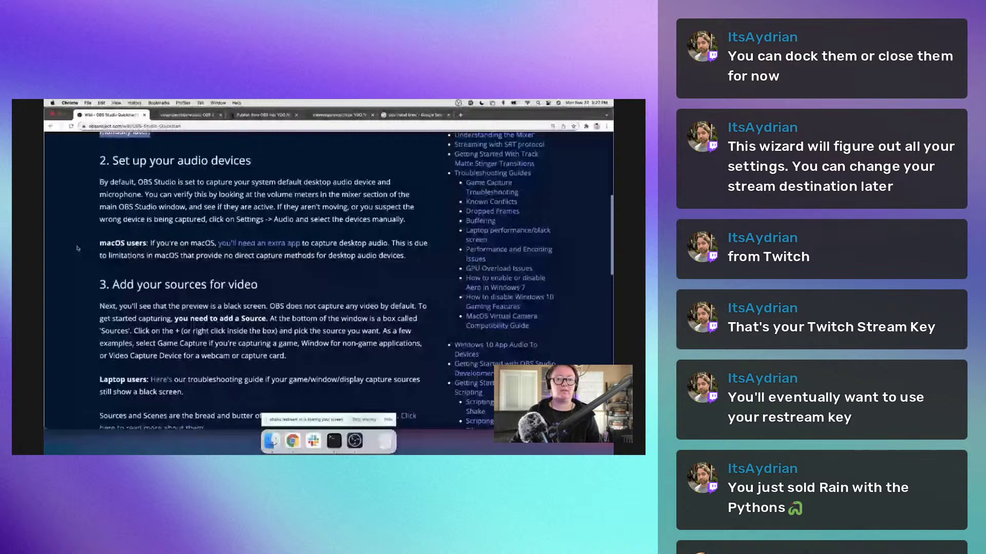
{"action": "left_click_drag", "start_coordinate": [112, 161], "coordinate": [270, 159]}
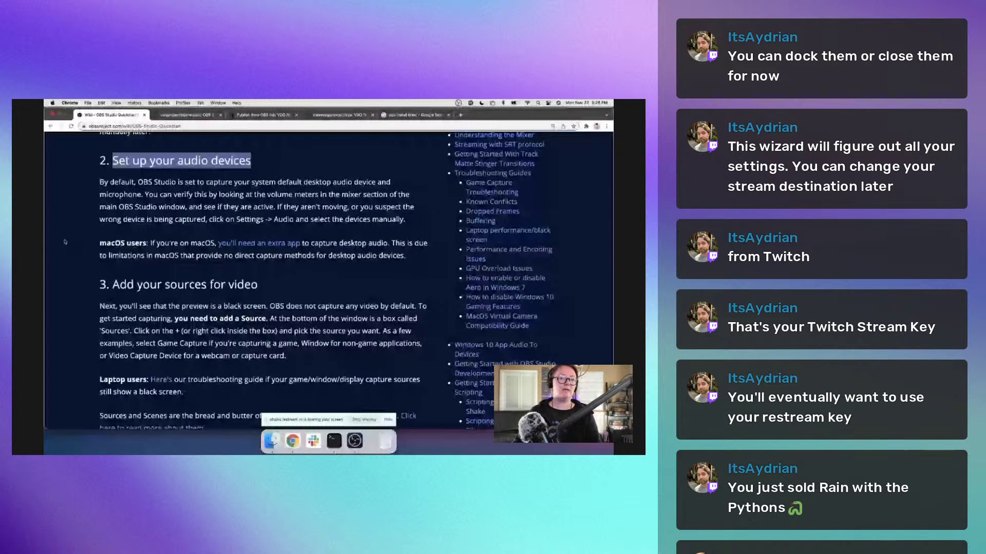
- After a quick look at OBS, highlight the macOS users desktop audio note on the Quickstart page
{"action": "left_click", "coordinate": [354, 441]}
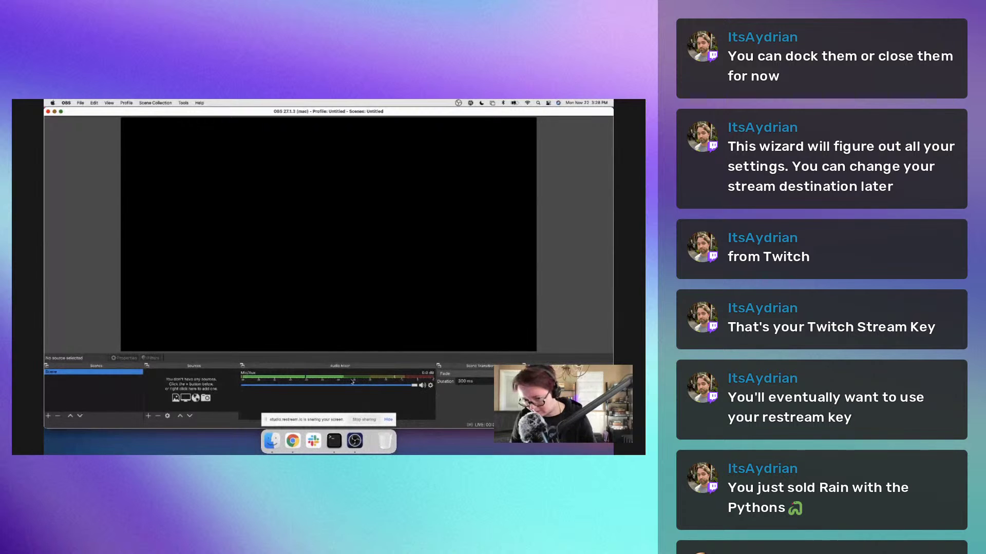
{"action": "left_click", "coordinate": [294, 440]}
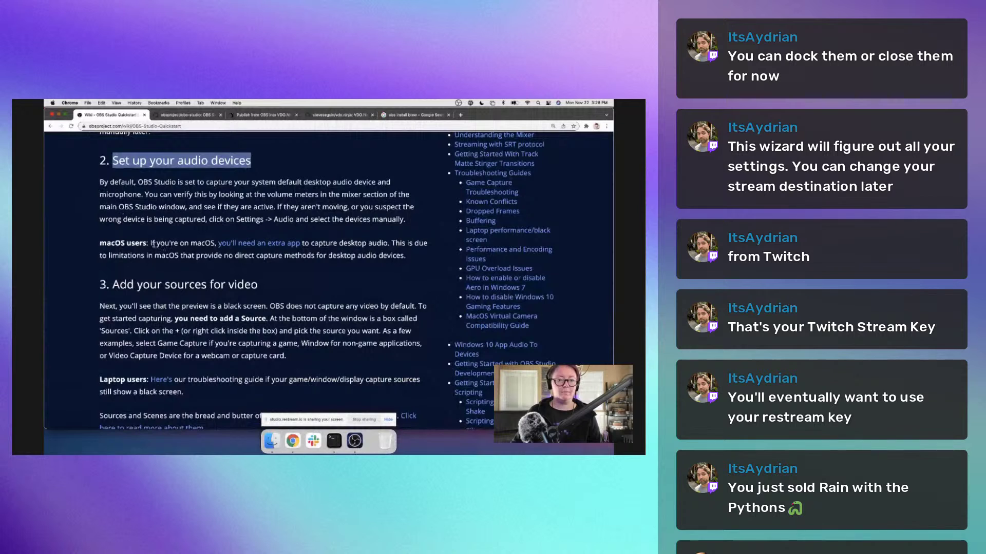
{"action": "left_click_drag", "start_coordinate": [100, 244], "coordinate": [411, 258]}
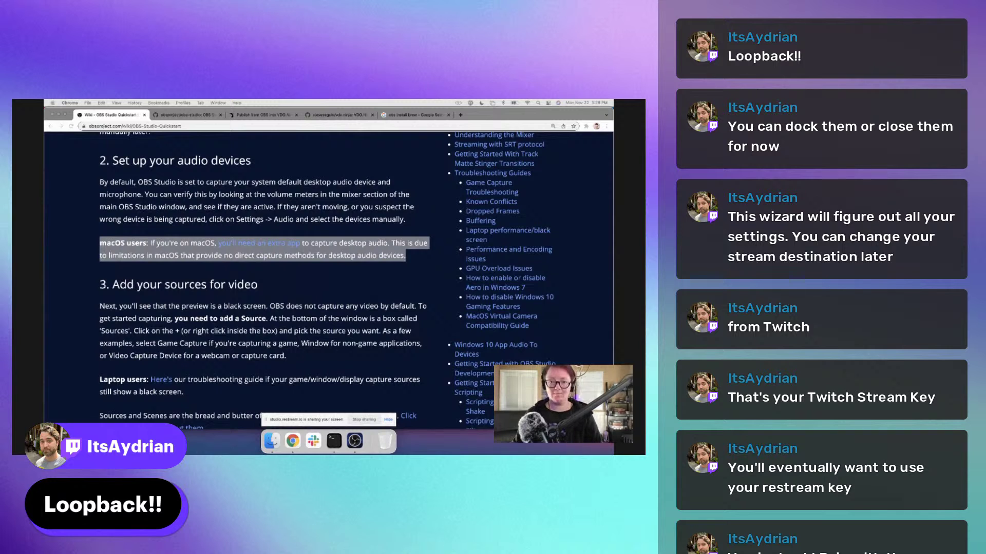
- Search Google in a new tab for 'loopback open source' and expand 'Is LoopBack open source?'
{"action": "key", "text": "super+Tab"}
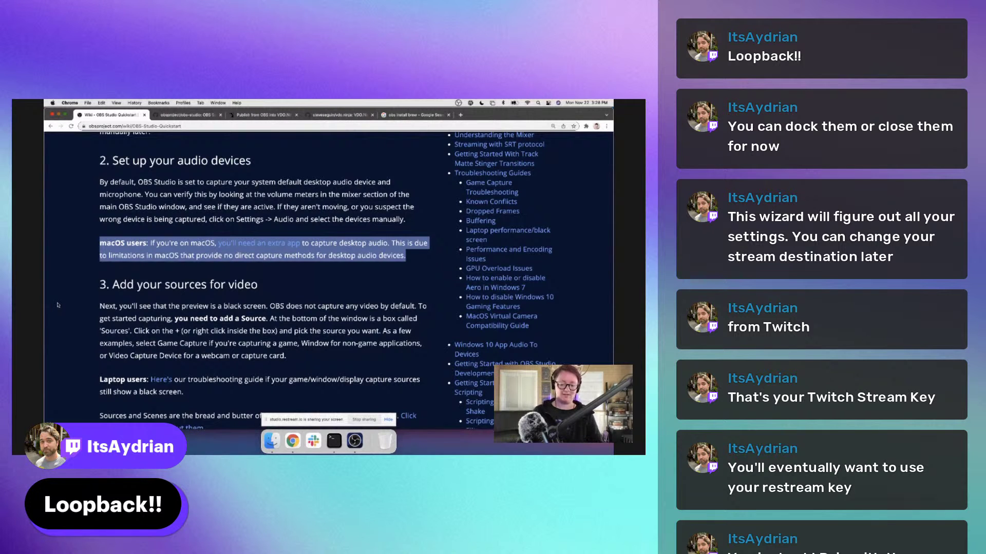
{"action": "key", "text": "super+t"}
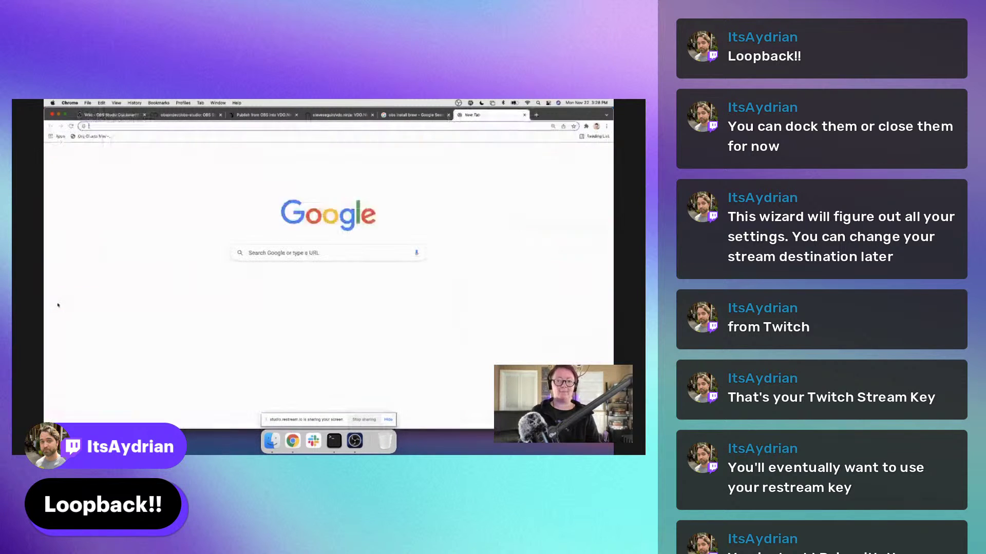
{"action": "type", "text": "loopback open source"}
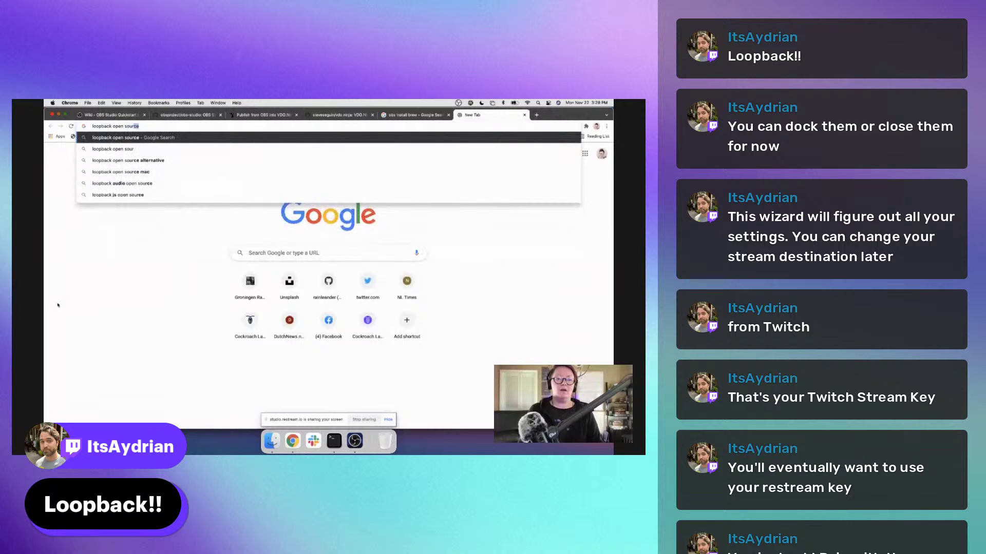
{"action": "key", "text": "Return"}
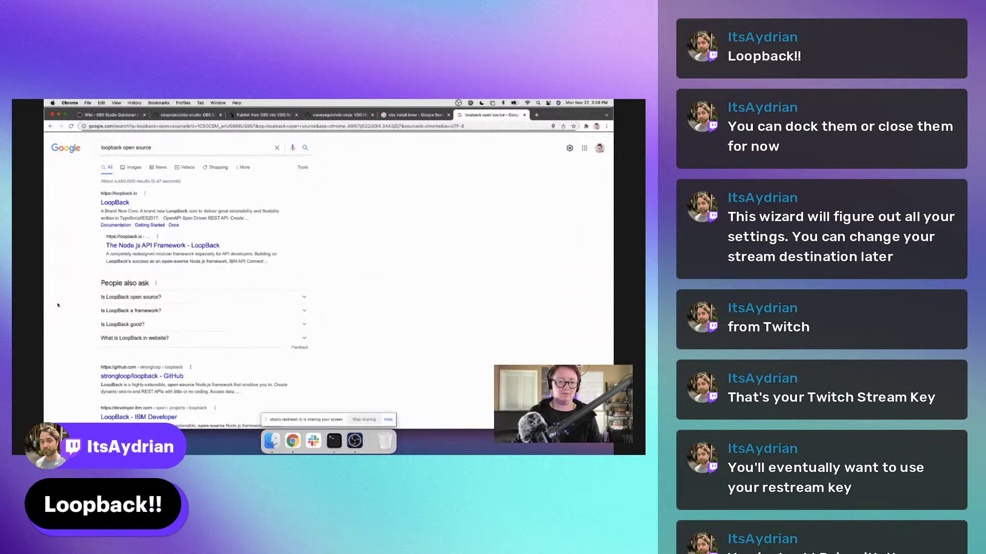
{"action": "left_click", "coordinate": [120, 297]}
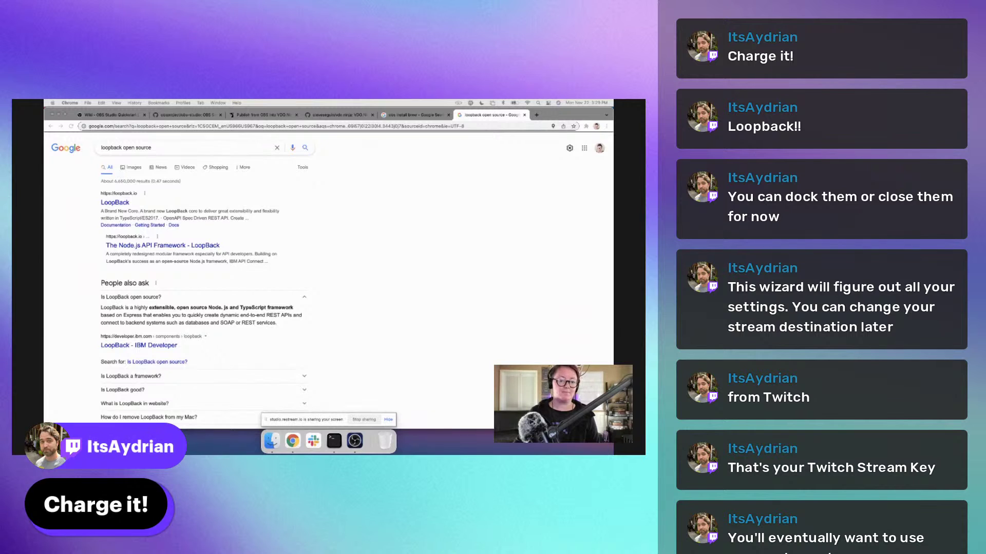
- Open the strongloop/loopback GitHub search result and skim the page
{"action": "scroll", "coordinate": [73, 320], "scroll_direction": "down", "scroll_amount": 5}
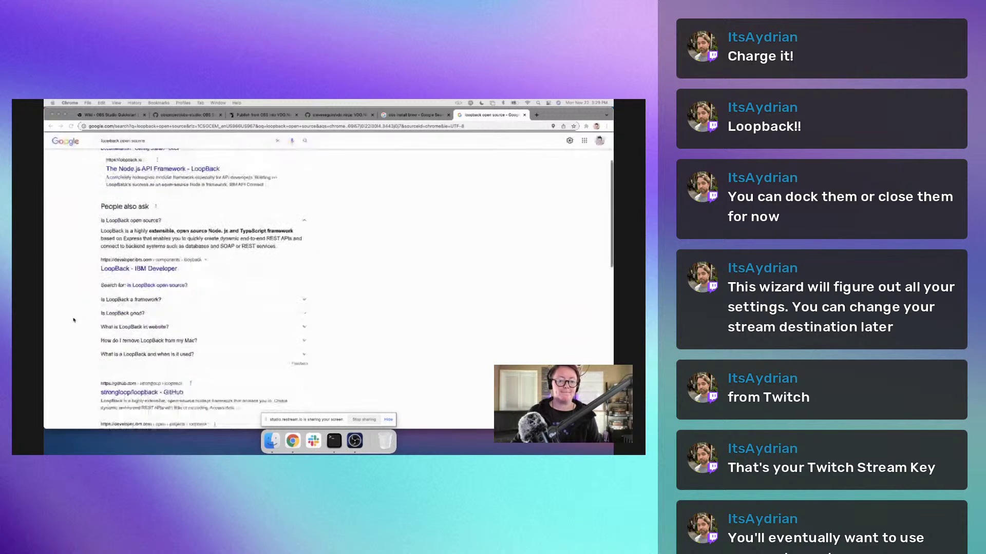
{"action": "left_click", "coordinate": [118, 321]}
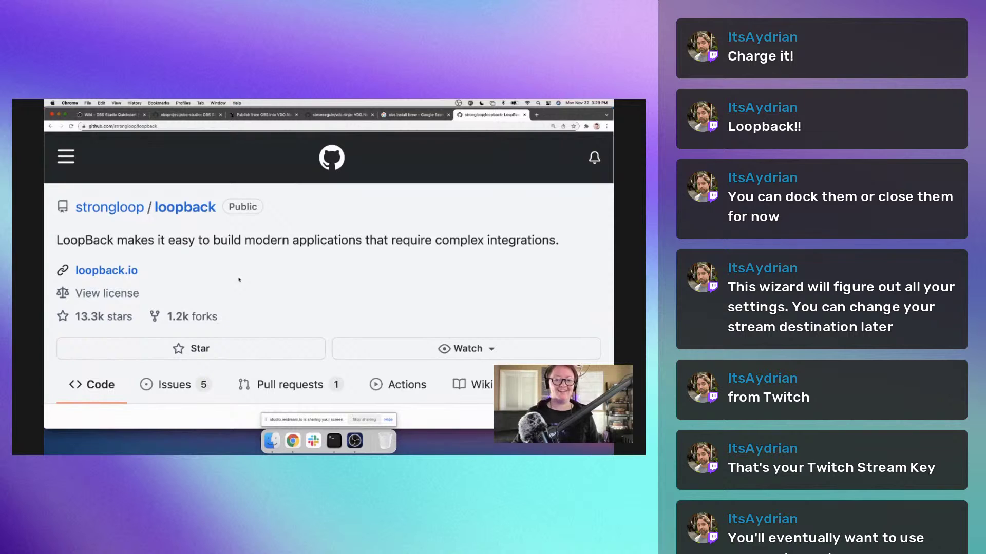
{"action": "scroll", "coordinate": [238, 279], "scroll_direction": "down", "scroll_amount": 3}
{"action": "scroll", "coordinate": [239, 280], "scroll_direction": "down", "scroll_amount": 8}
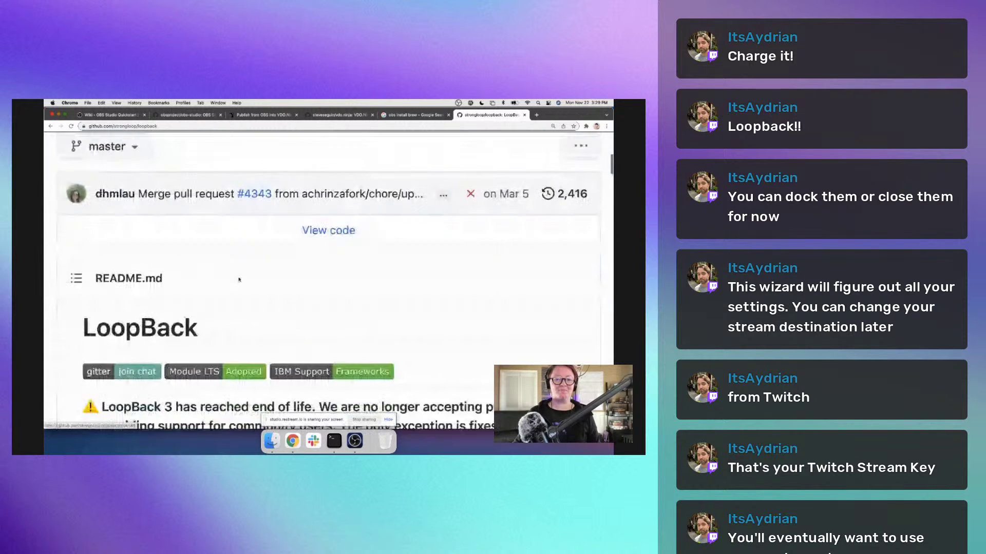
{"action": "scroll", "coordinate": [238, 279], "scroll_direction": "down", "scroll_amount": 2}
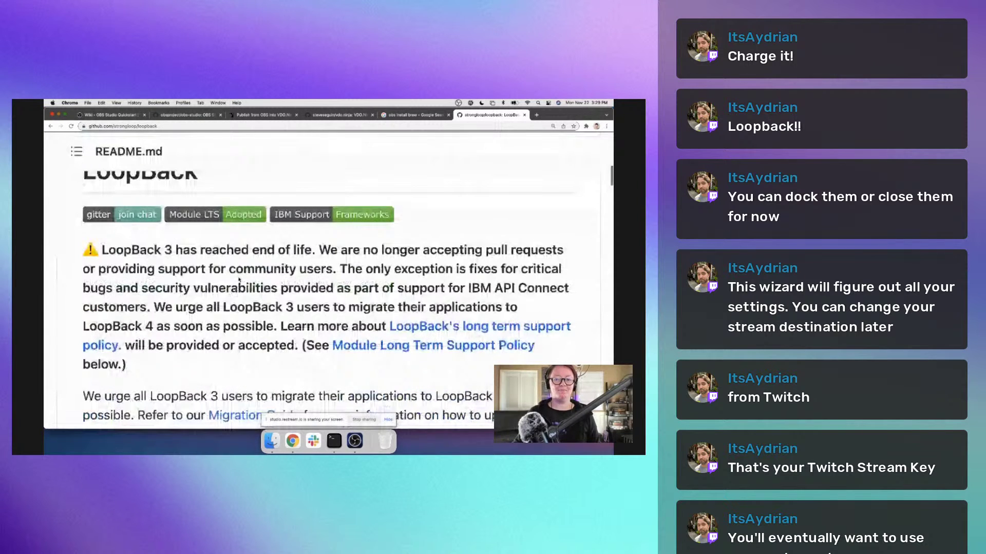
{"action": "scroll", "coordinate": [238, 280], "scroll_direction": "down", "scroll_amount": 1}
{"action": "scroll", "coordinate": [108, 219], "scroll_direction": "up", "scroll_amount": 6}
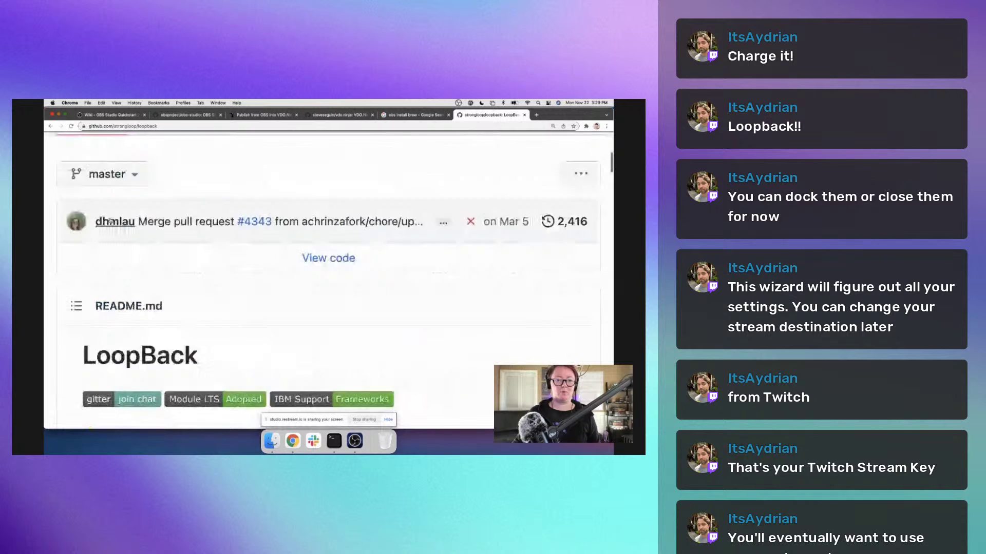
{"action": "scroll", "coordinate": [109, 220], "scroll_direction": "up", "scroll_amount": 5}
- Go to the strongloop organisation's pinned loopback repo and read its README to LoopBack tools
{"action": "left_click", "coordinate": [111, 209]}
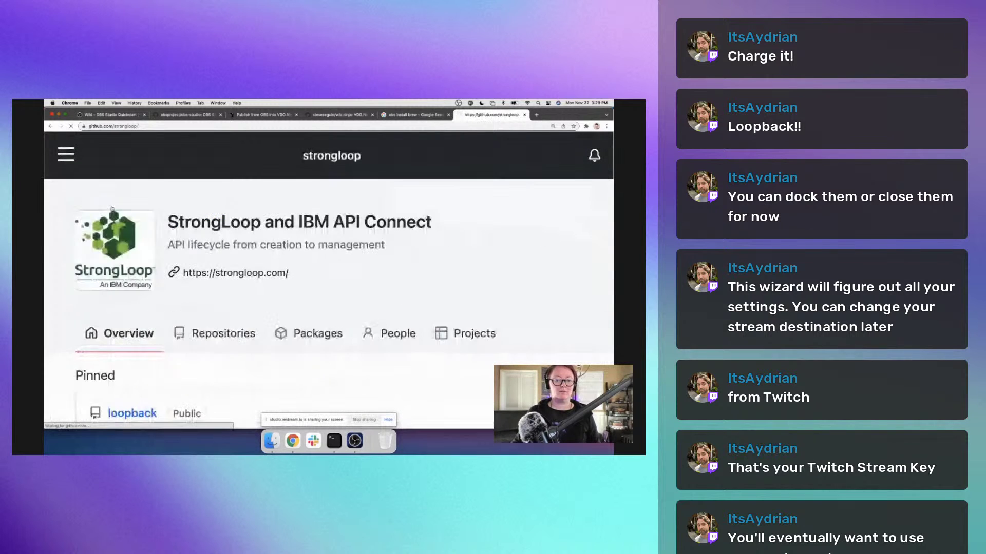
{"action": "scroll", "coordinate": [224, 292], "scroll_direction": "down", "scroll_amount": 6}
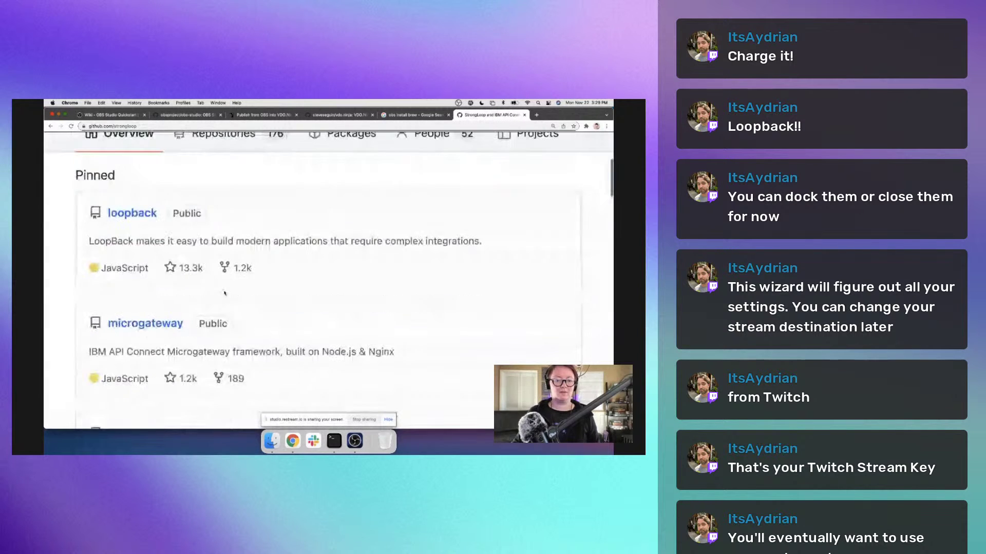
{"action": "left_click", "coordinate": [133, 214]}
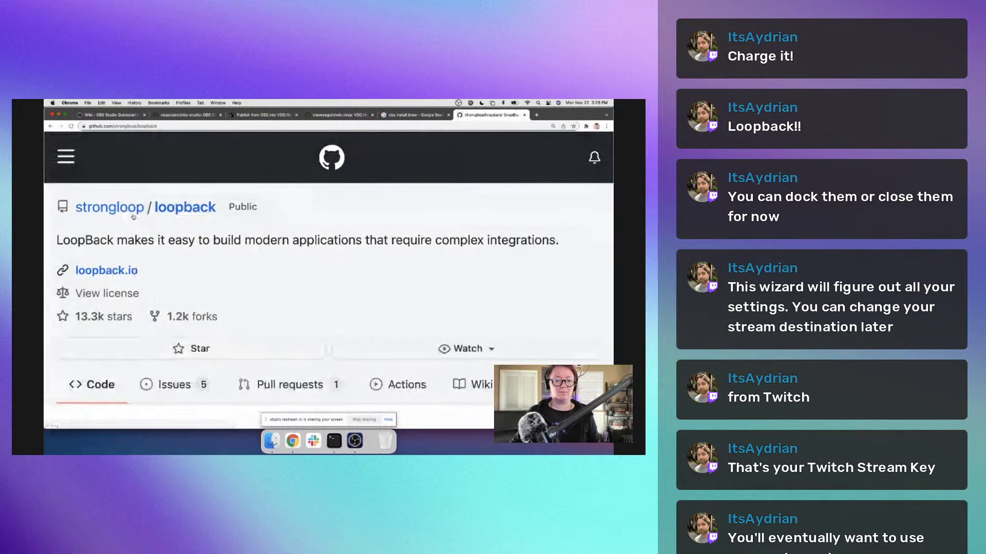
{"action": "scroll", "coordinate": [203, 258], "scroll_direction": "down", "scroll_amount": 10}
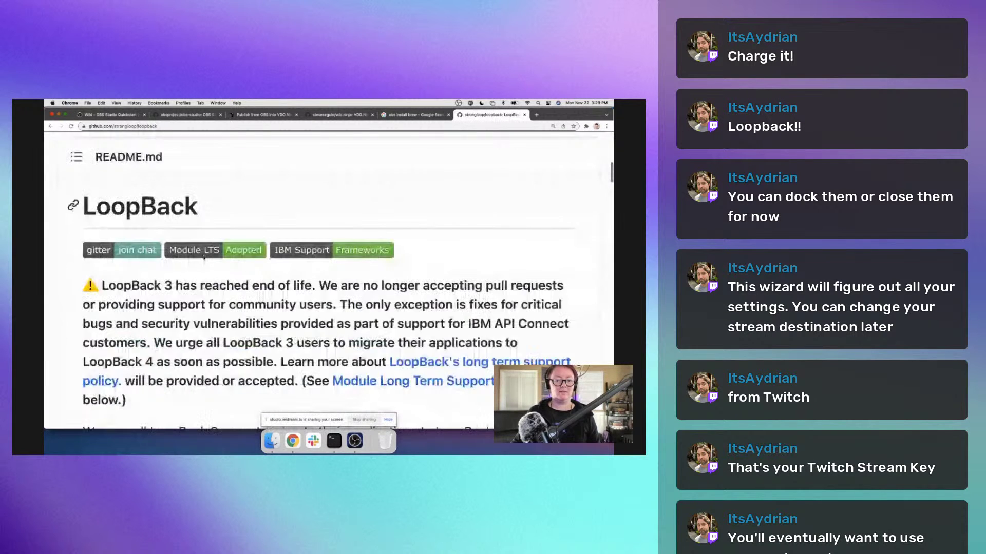
{"action": "scroll", "coordinate": [203, 259], "scroll_direction": "down", "scroll_amount": 2}
{"action": "scroll", "coordinate": [203, 258], "scroll_direction": "down", "scroll_amount": 1}
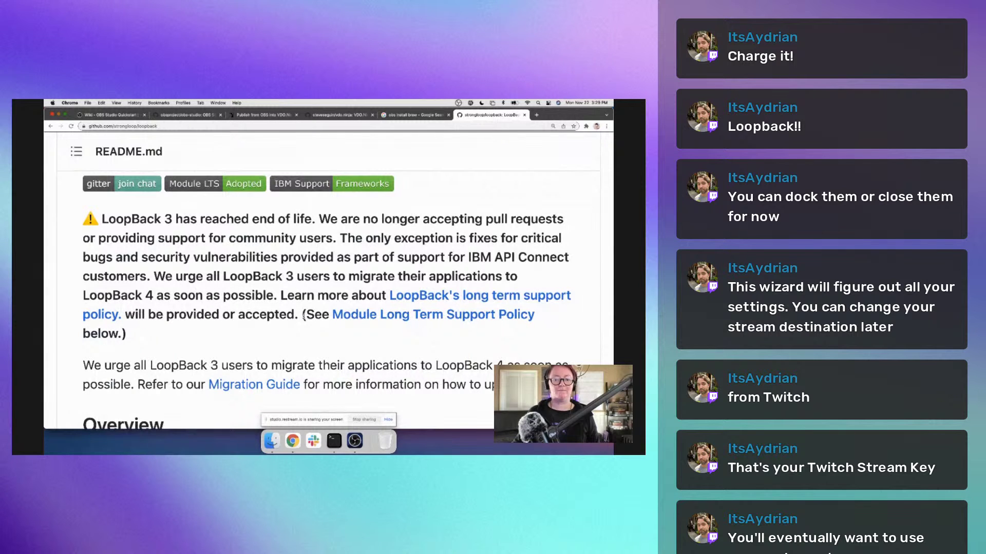
{"action": "scroll", "coordinate": [224, 303], "scroll_direction": "down", "scroll_amount": 5}
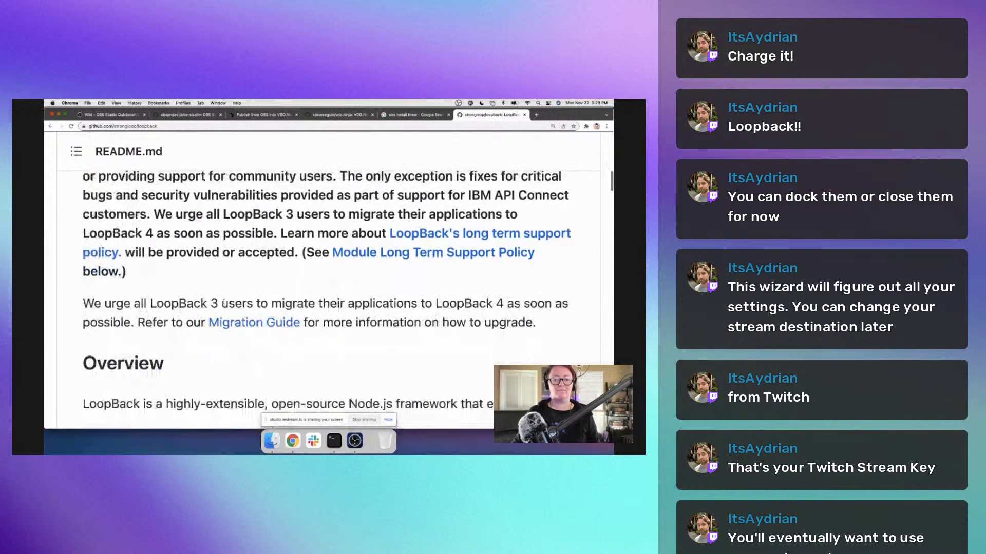
{"action": "scroll", "coordinate": [224, 304], "scroll_direction": "down", "scroll_amount": 2}
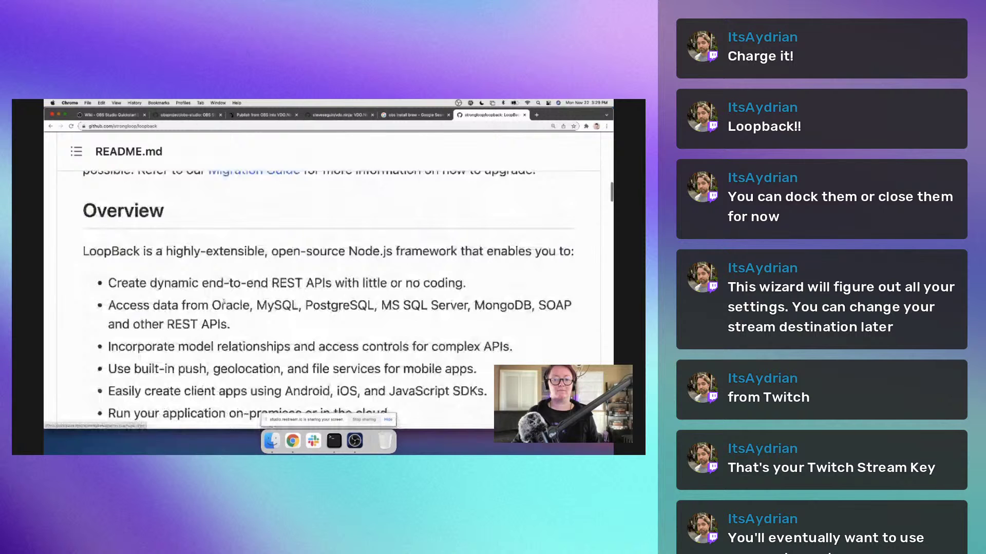
{"action": "scroll", "coordinate": [224, 302], "scroll_direction": "down", "scroll_amount": 2}
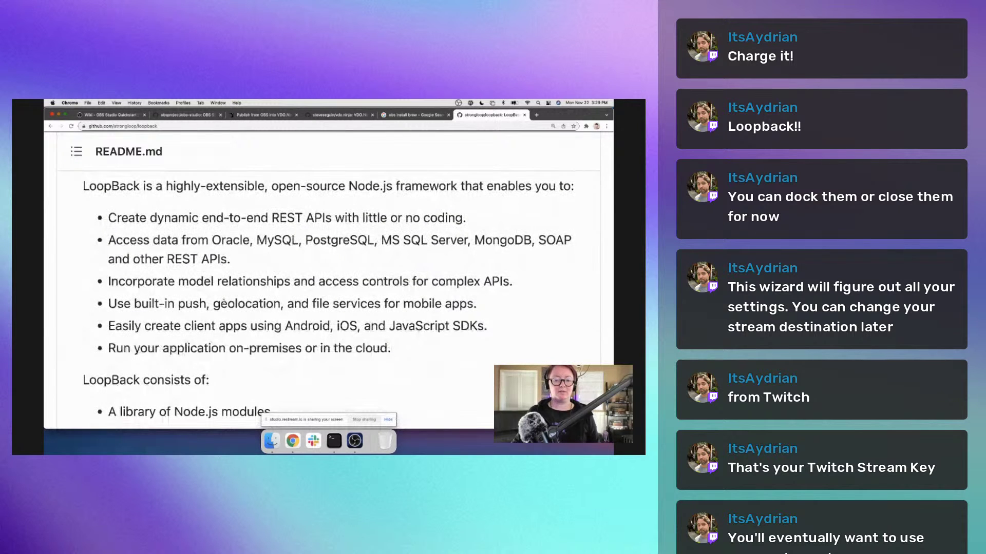
{"action": "scroll", "coordinate": [224, 303], "scroll_direction": "down", "scroll_amount": 5}
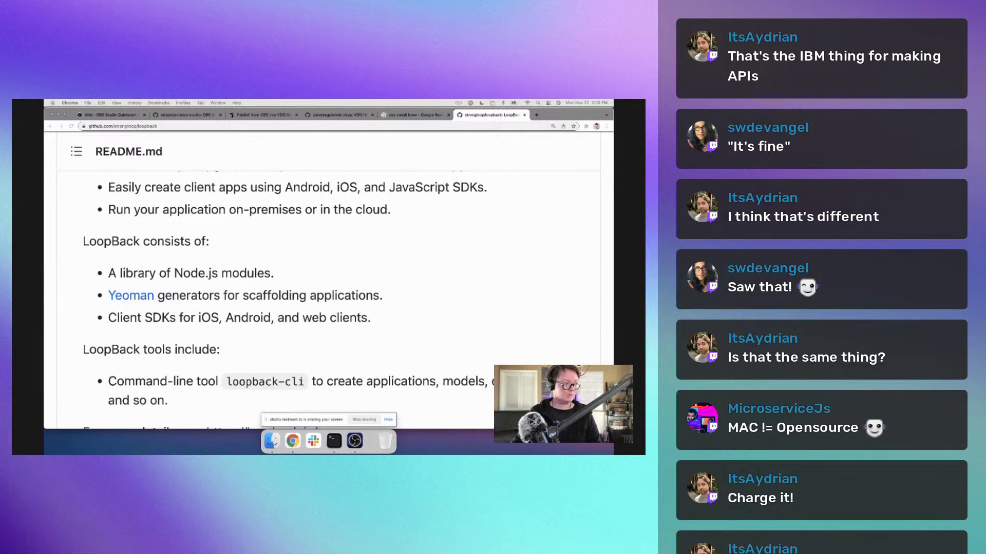
- Download Loopback free from the Rogue Amoeba page and unzip Loopback.zip from the download bar
{"action": "left_click_drag", "start_coordinate": [141, 190], "coordinate": [171, 122]}
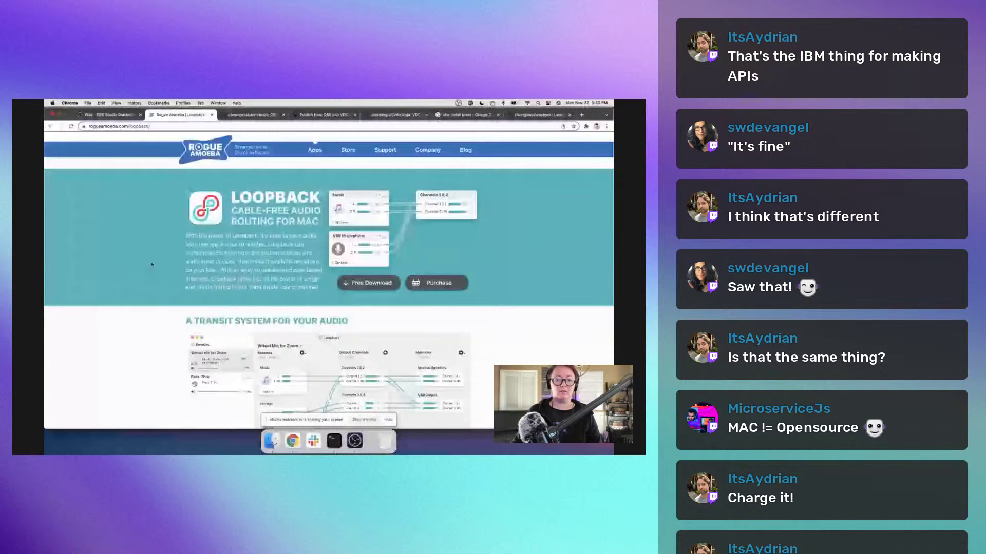
{"action": "scroll", "coordinate": [147, 298], "scroll_direction": "down", "scroll_amount": 3}
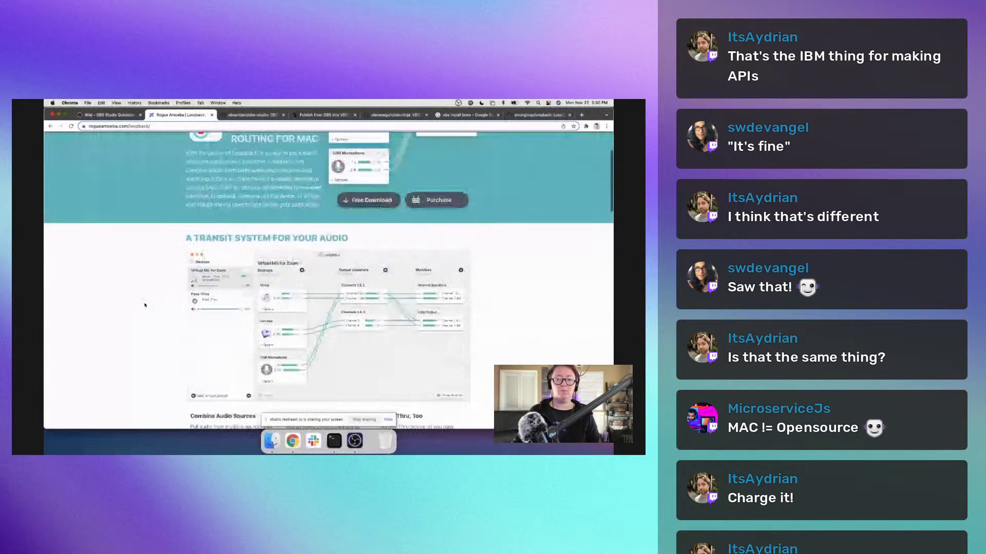
{"action": "scroll", "coordinate": [439, 272], "scroll_direction": "up", "scroll_amount": 3}
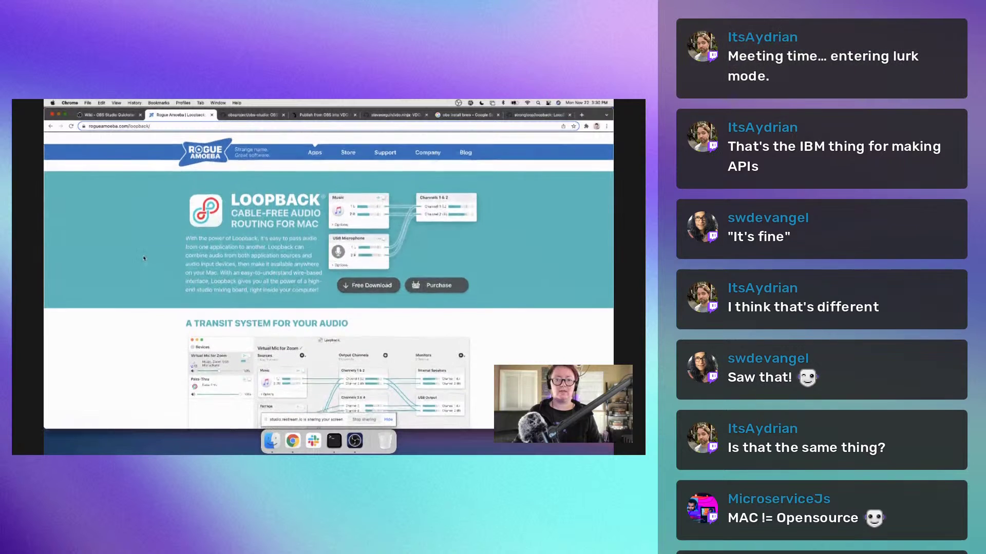
{"action": "left_click", "coordinate": [378, 286]}
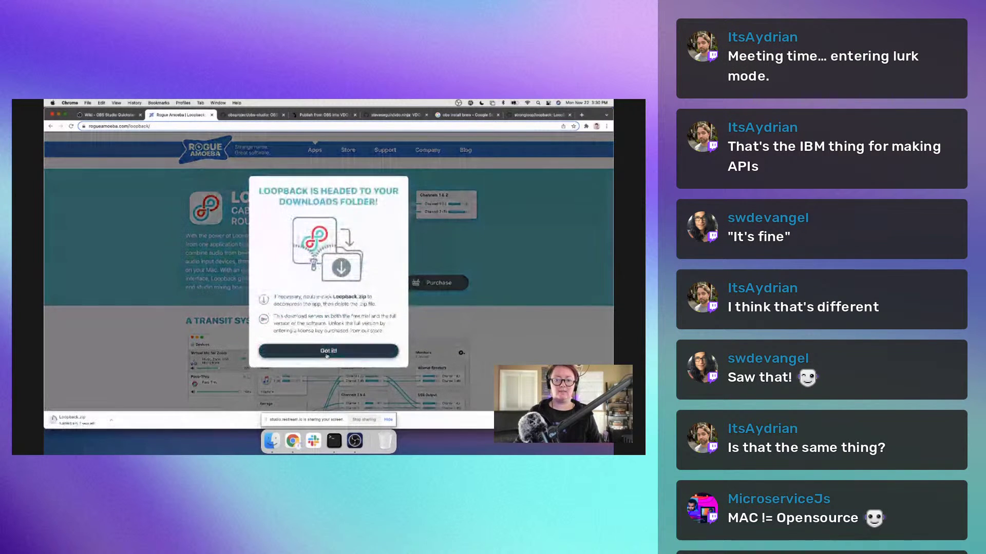
{"action": "left_click", "coordinate": [329, 351]}
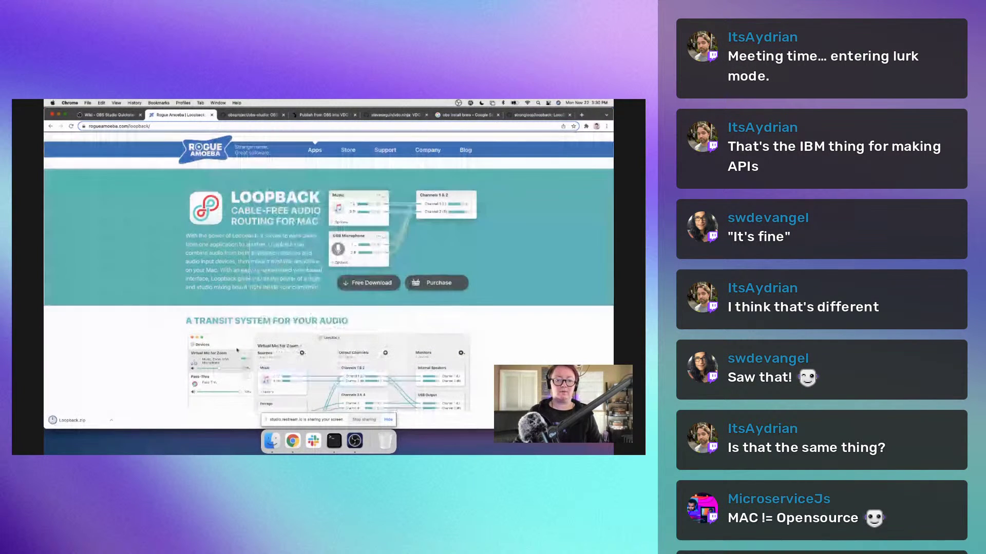
{"action": "left_click", "coordinate": [87, 422]}
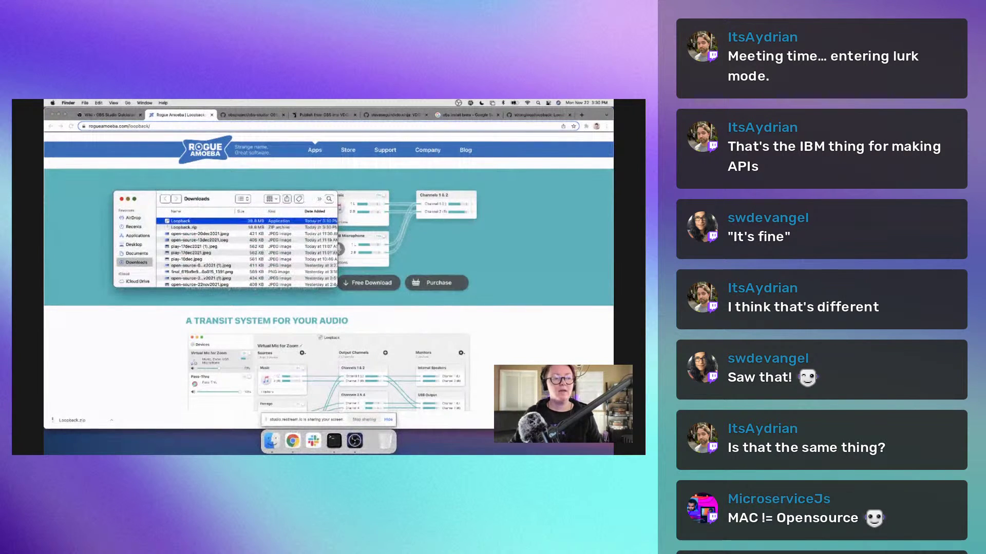
- Unpack Loopback.zip in Downloads and launch the Loopback app
{"action": "key", "text": "super+o"}
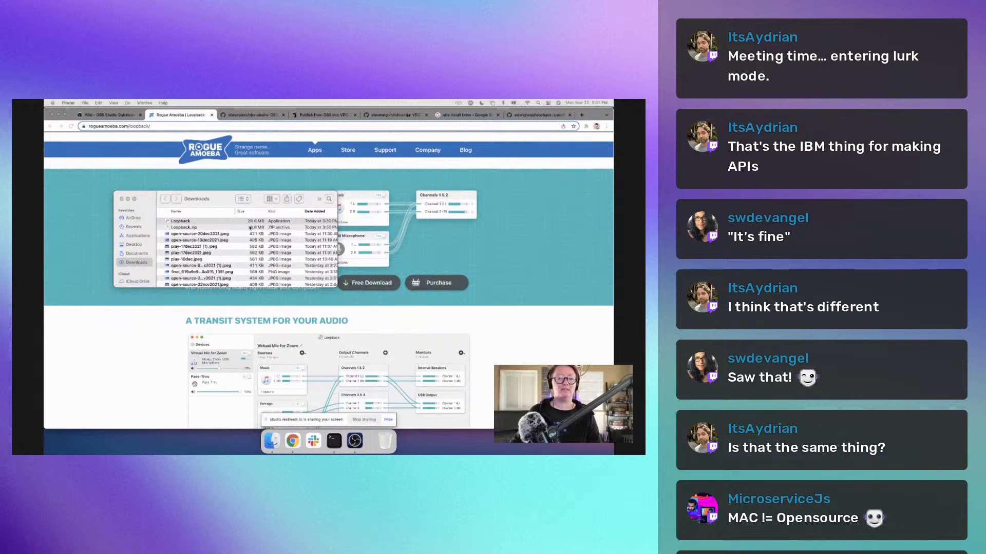
{"action": "double_click", "coordinate": [180, 227]}
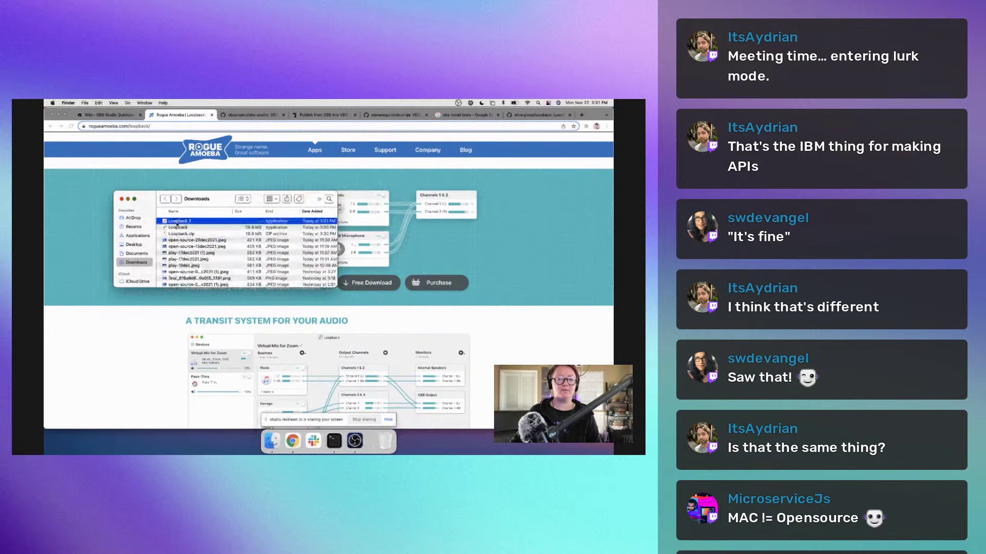
{"action": "double_click", "coordinate": [179, 227]}
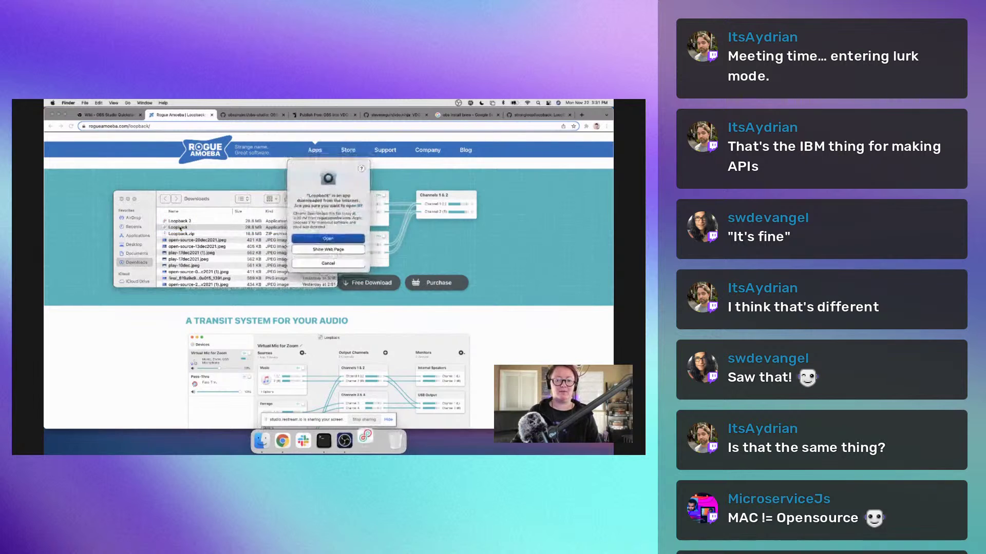
- Open the downloaded Loopback app and install the ACE audio component, authorising with the admin password
{"action": "left_click", "coordinate": [336, 238]}
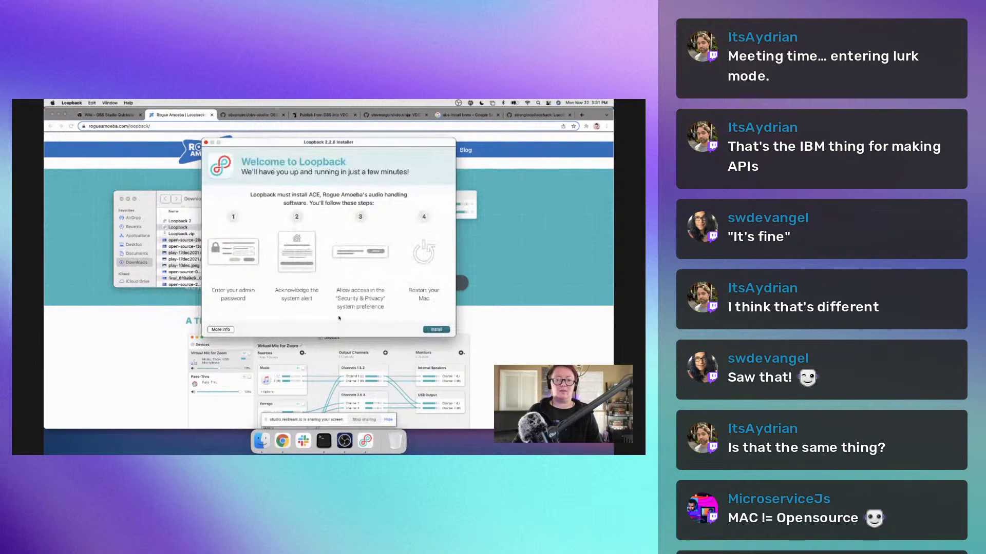
{"action": "left_click", "coordinate": [437, 330]}
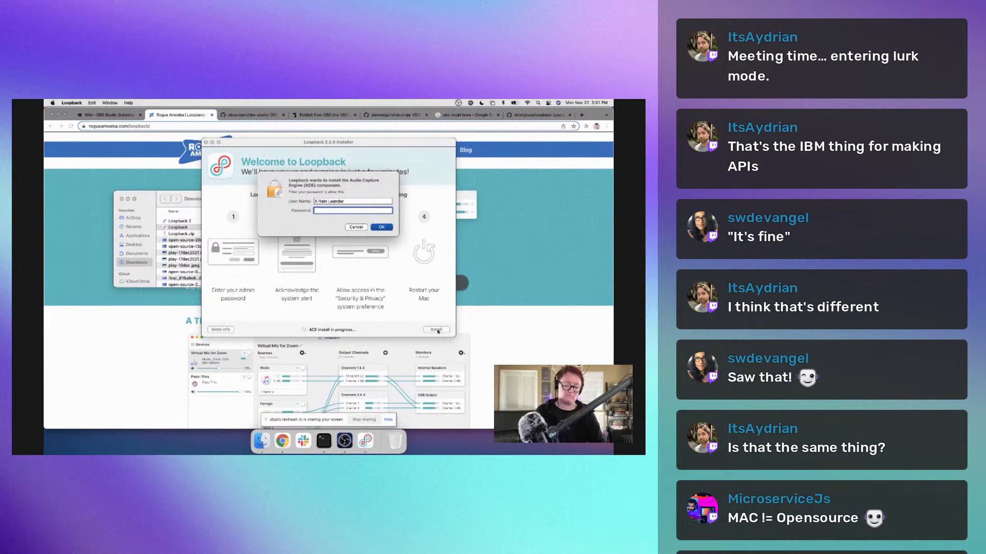
{"action": "type", "text": "•••••"}
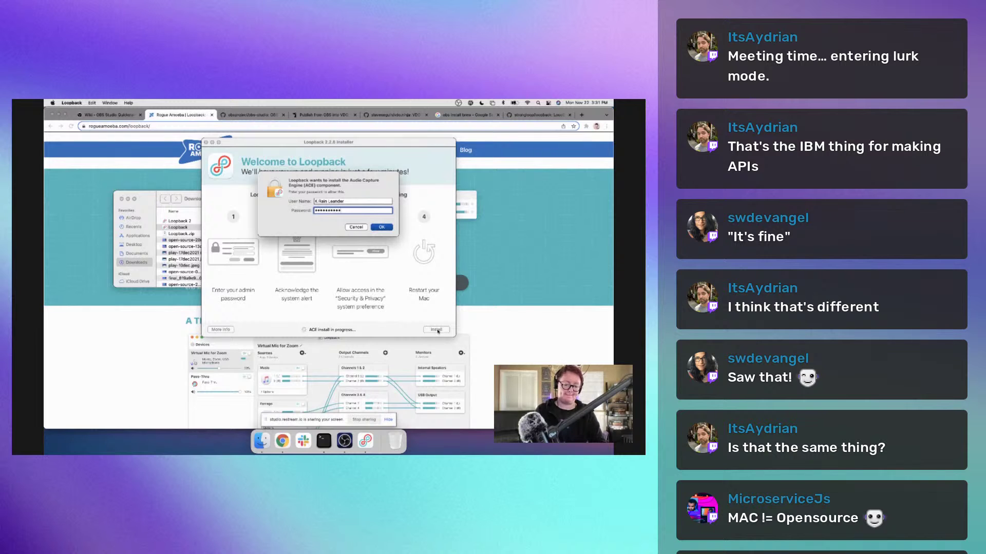
{"action": "type", "text": "••••••••"}
{"action": "key", "text": "Return"}
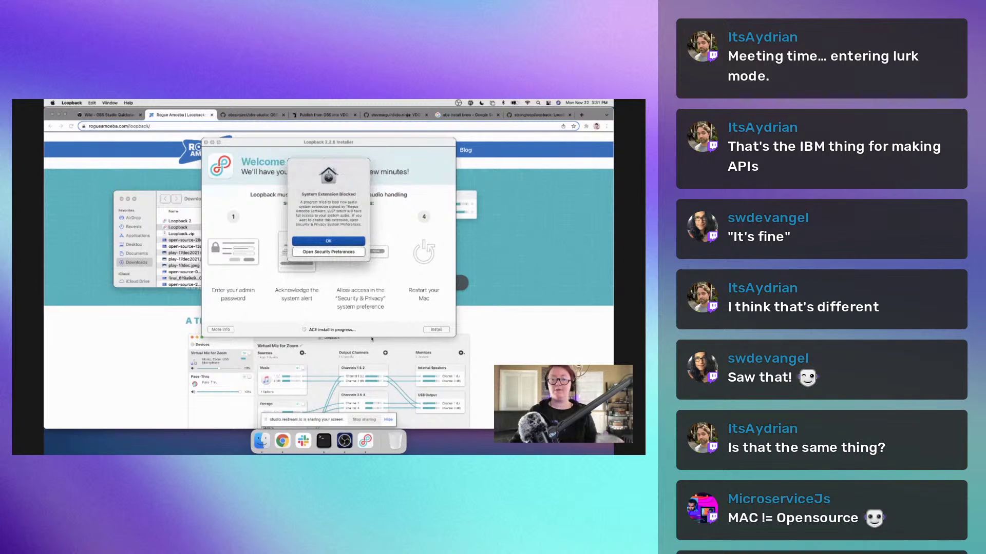
{"action": "left_click", "coordinate": [342, 244]}
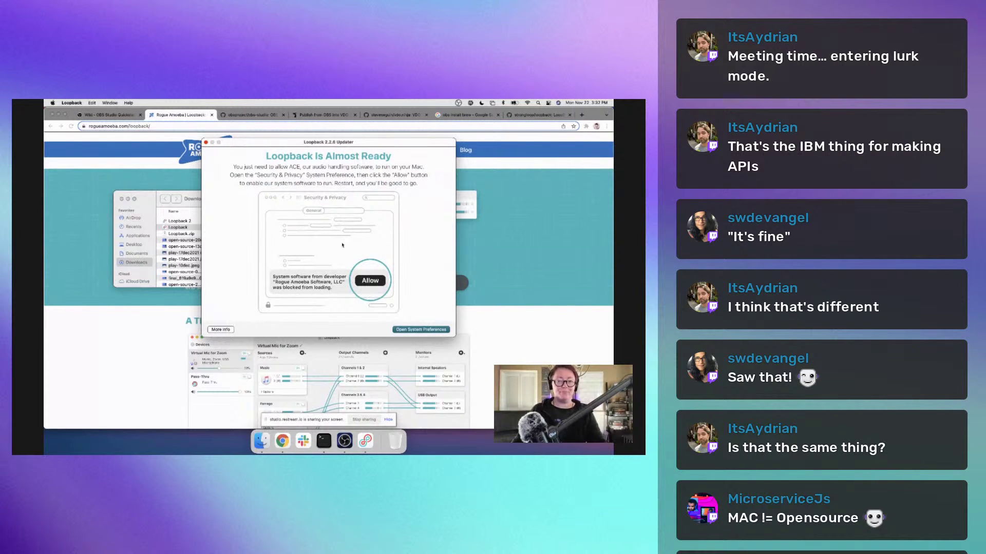
- Unlock Security & Privacy and allow Rogue Amoeba's system software to load
{"action": "left_click", "coordinate": [421, 330]}
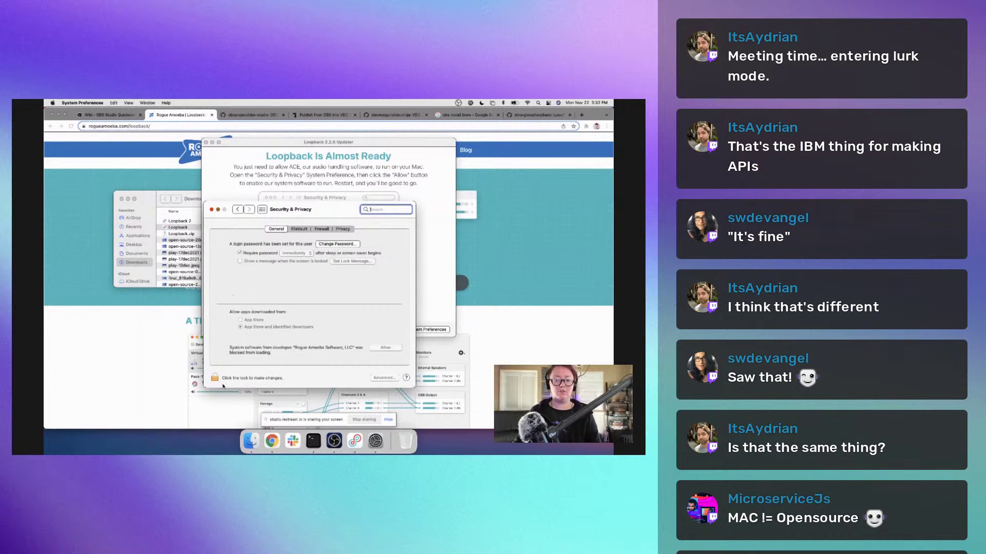
{"action": "left_click", "coordinate": [215, 378]}
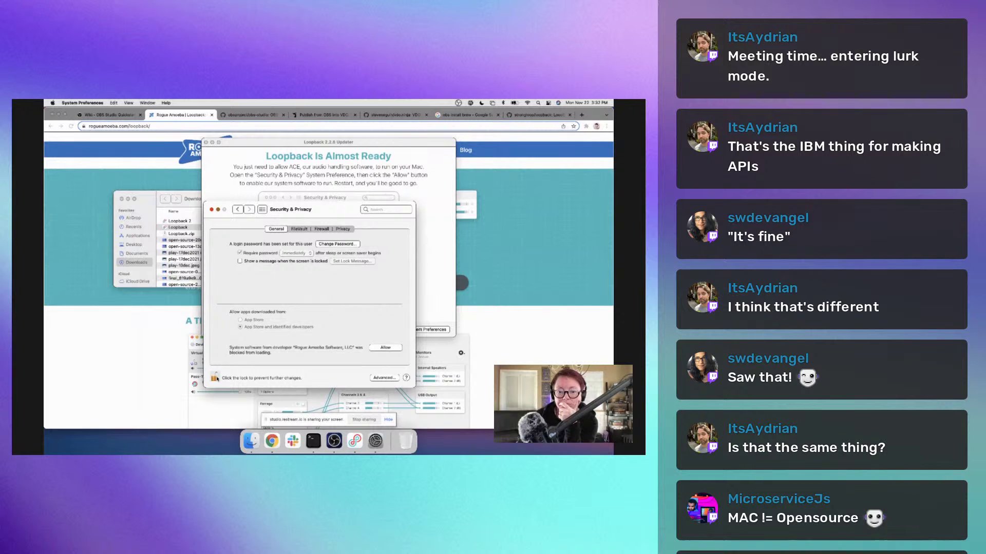
{"action": "left_click", "coordinate": [385, 348]}
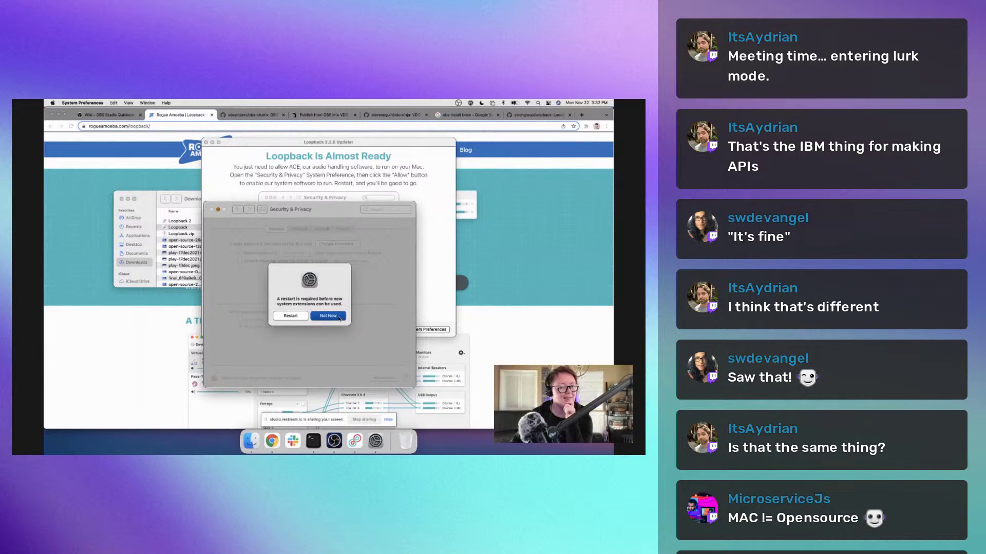
- Postpone the restart, close Security & Privacy, and quit the Loopback updater
{"action": "left_click", "coordinate": [338, 318]}
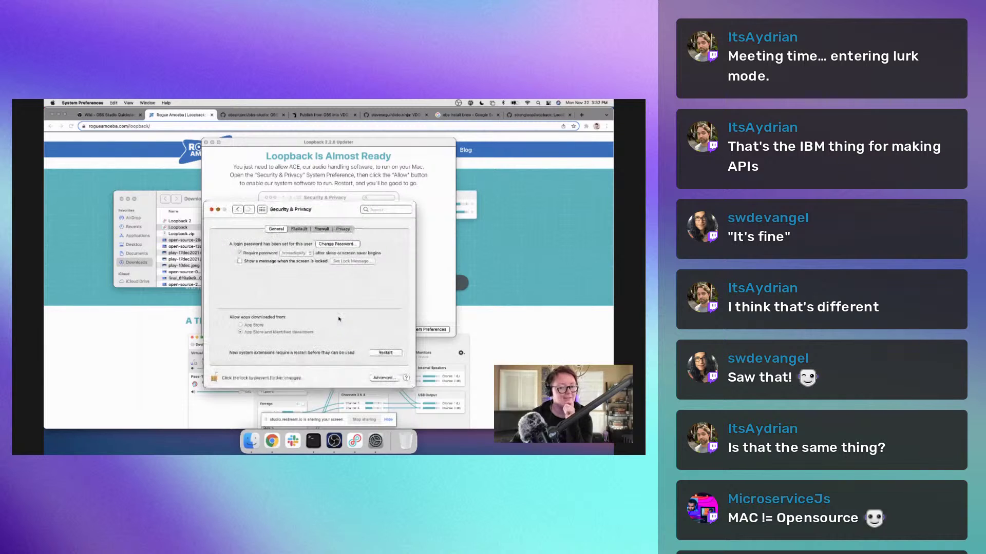
{"action": "left_click", "coordinate": [211, 210]}
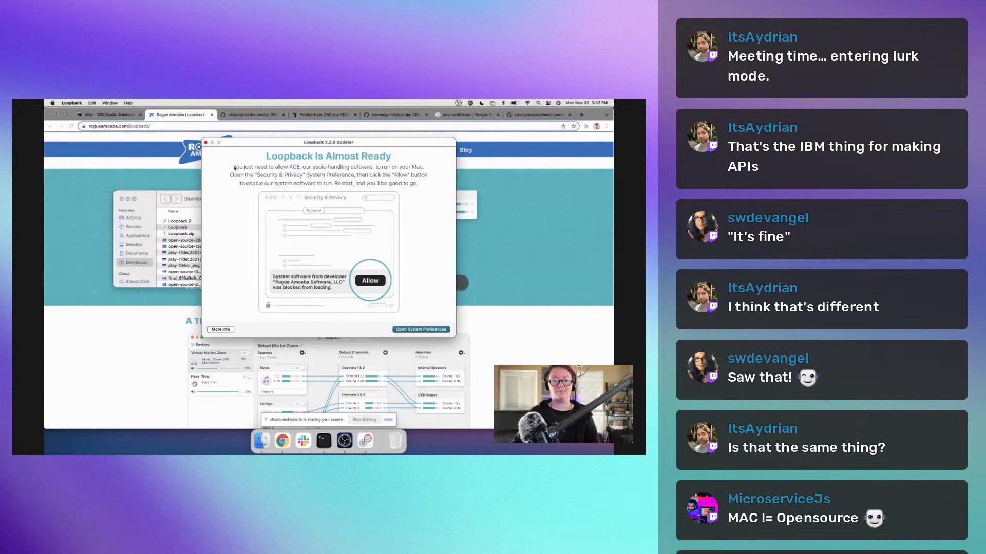
{"action": "left_click", "coordinate": [206, 143]}
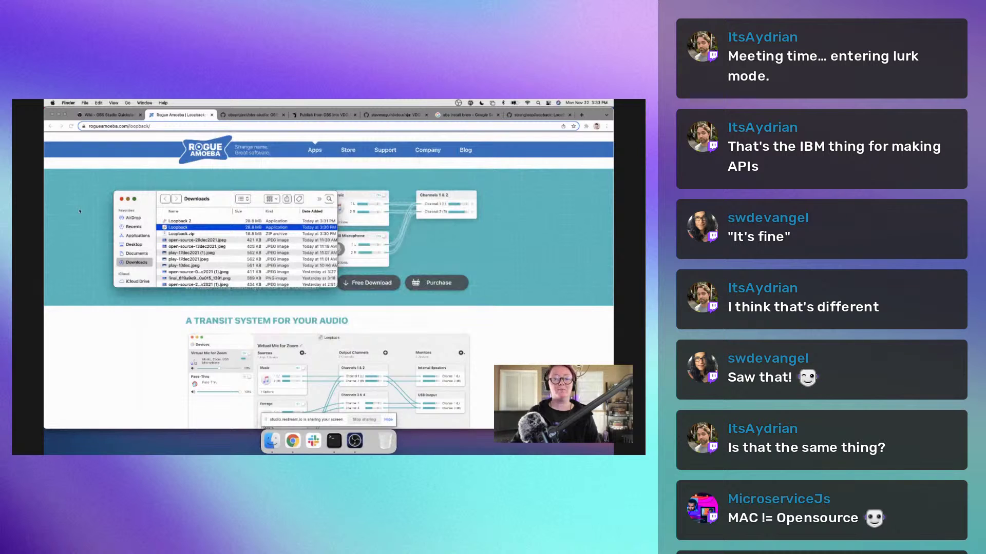
- From the OBS Quickstart wiki, open the linked Mac desktop audio guide and accept cookies
{"action": "left_click", "coordinate": [109, 115]}
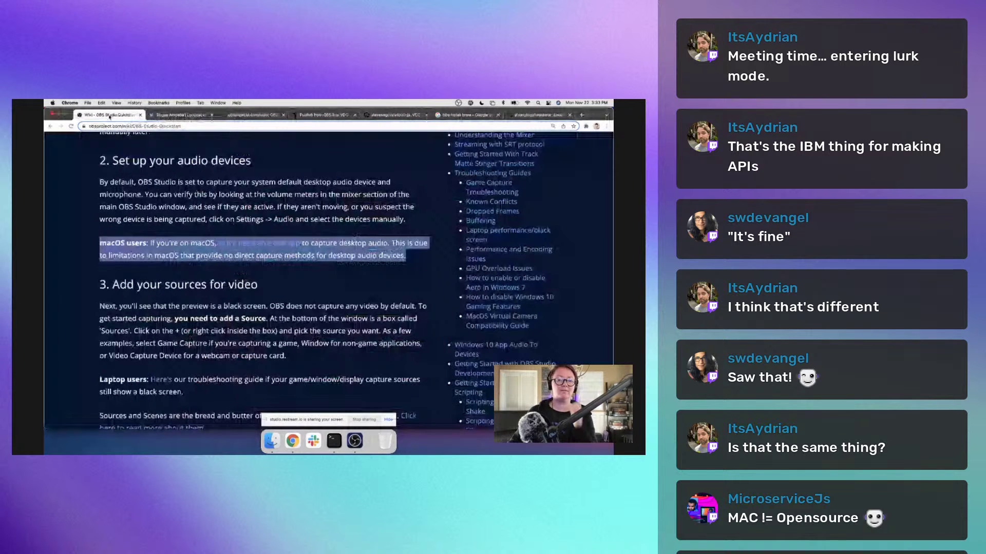
{"action": "left_click", "coordinate": [231, 266]}
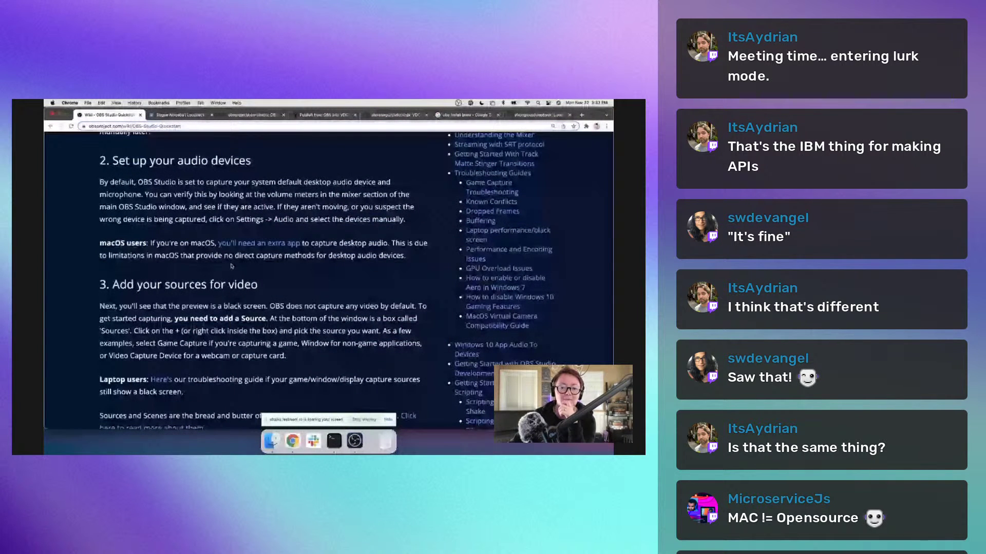
{"action": "left_click", "coordinate": [261, 244]}
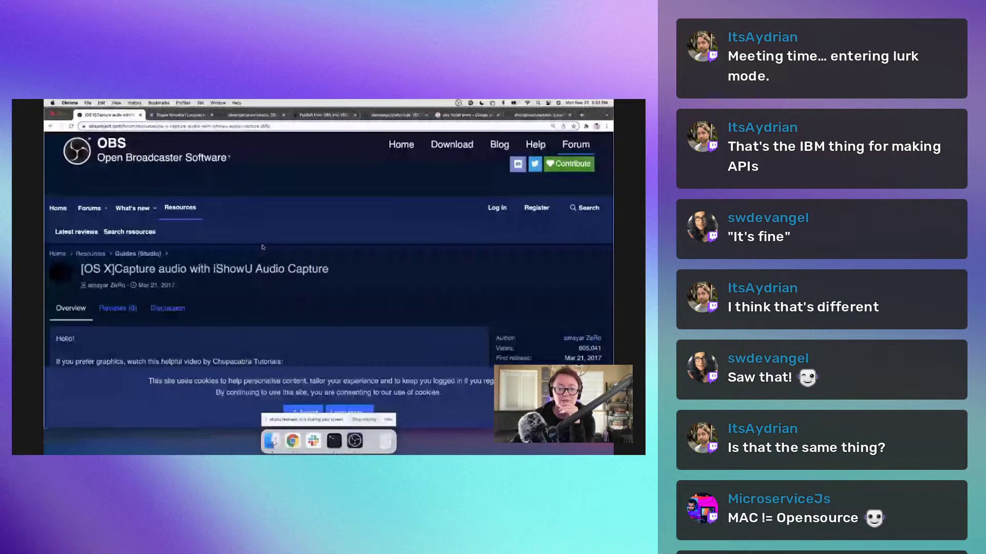
{"action": "scroll", "coordinate": [263, 247], "scroll_direction": "down", "scroll_amount": 3}
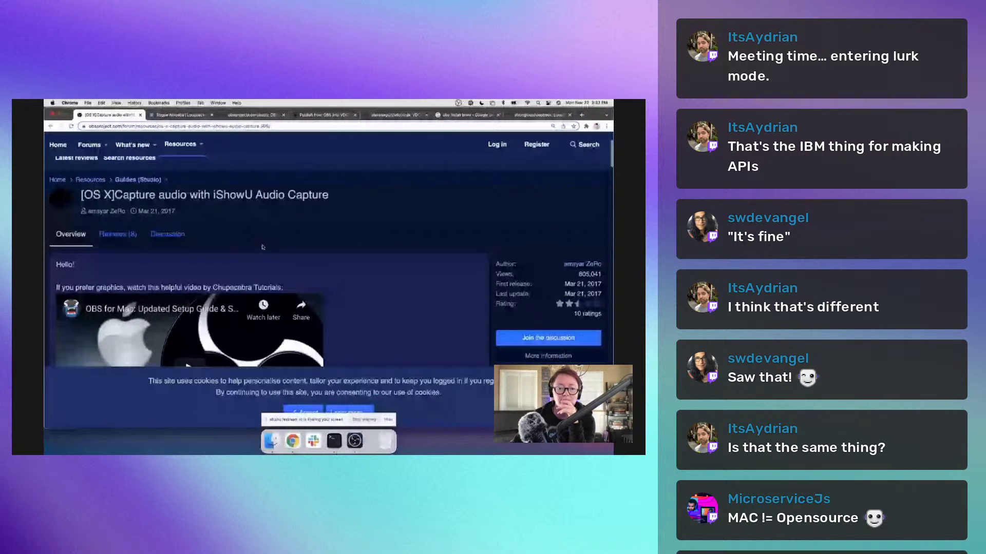
{"action": "scroll", "coordinate": [262, 247], "scroll_direction": "down", "scroll_amount": 3}
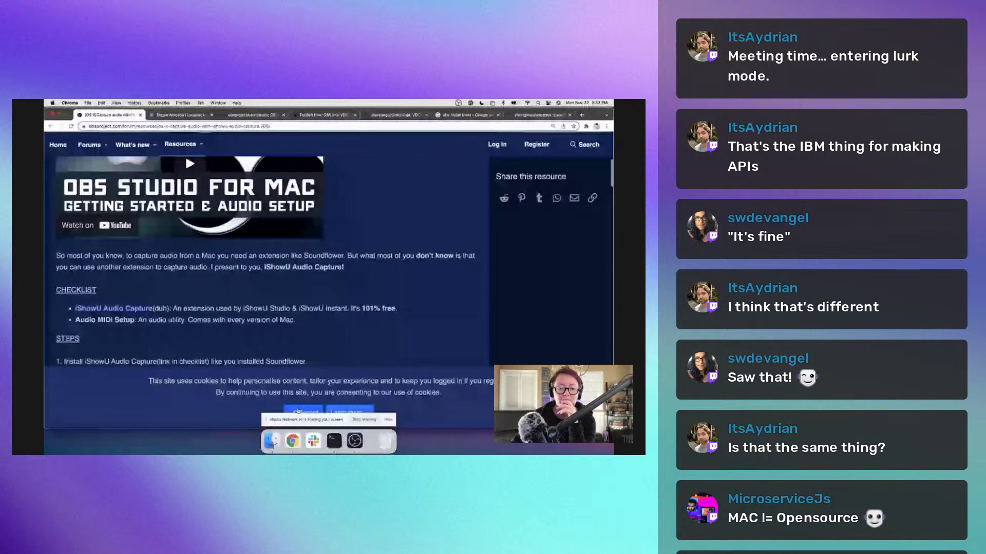
{"action": "left_click", "coordinate": [297, 411]}
- Read through the iShowU Audio Capture guide's setup steps, highlighting 'It's 101% free.'
{"action": "scroll", "coordinate": [357, 319], "scroll_direction": "down", "scroll_amount": 3}
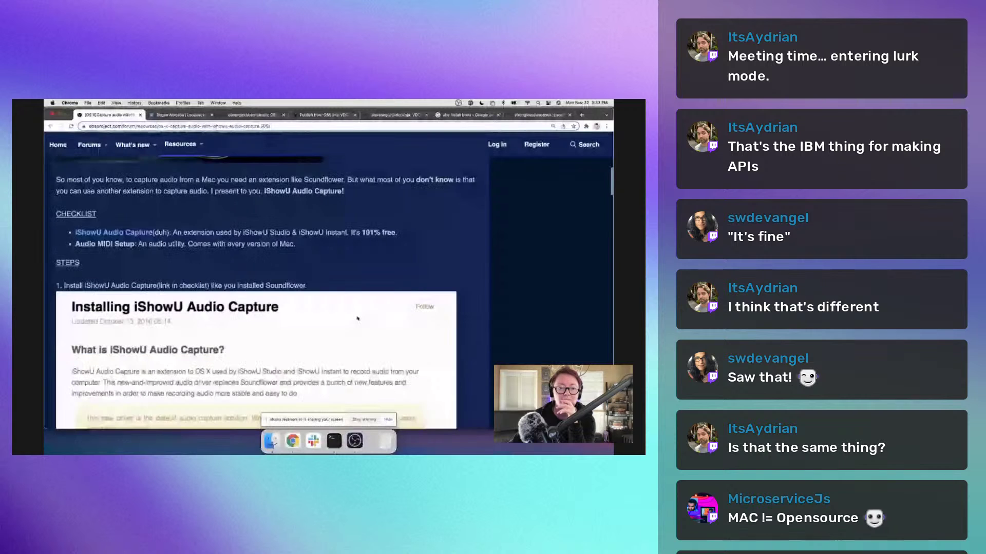
{"action": "scroll", "coordinate": [358, 319], "scroll_direction": "down", "scroll_amount": 2}
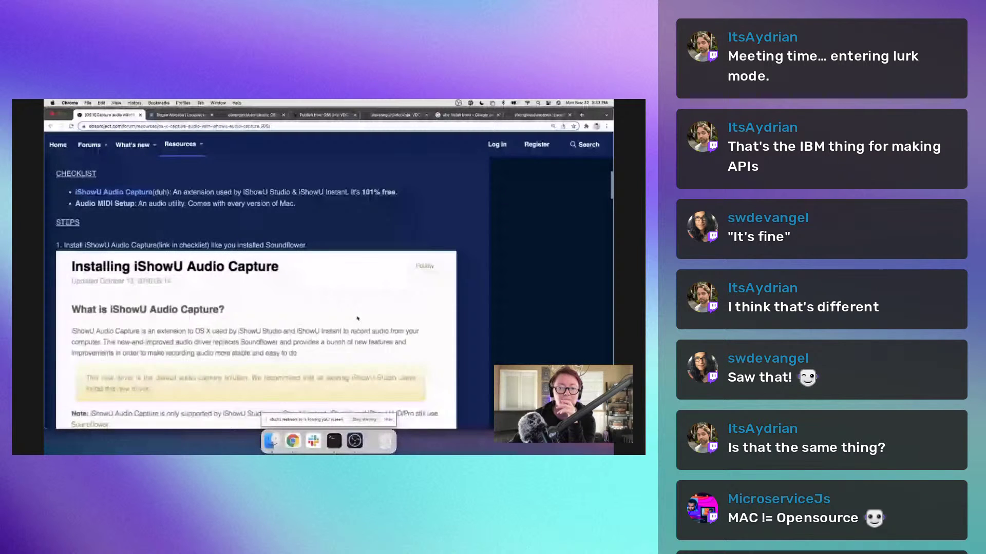
{"action": "scroll", "coordinate": [358, 319], "scroll_direction": "down", "scroll_amount": 1}
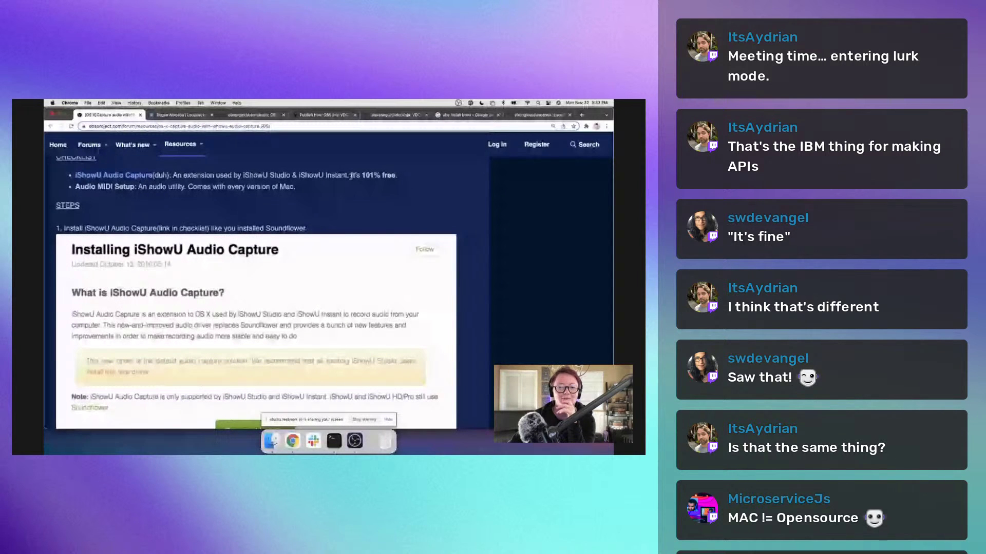
{"action": "left_click_drag", "start_coordinate": [351, 176], "coordinate": [397, 176]}
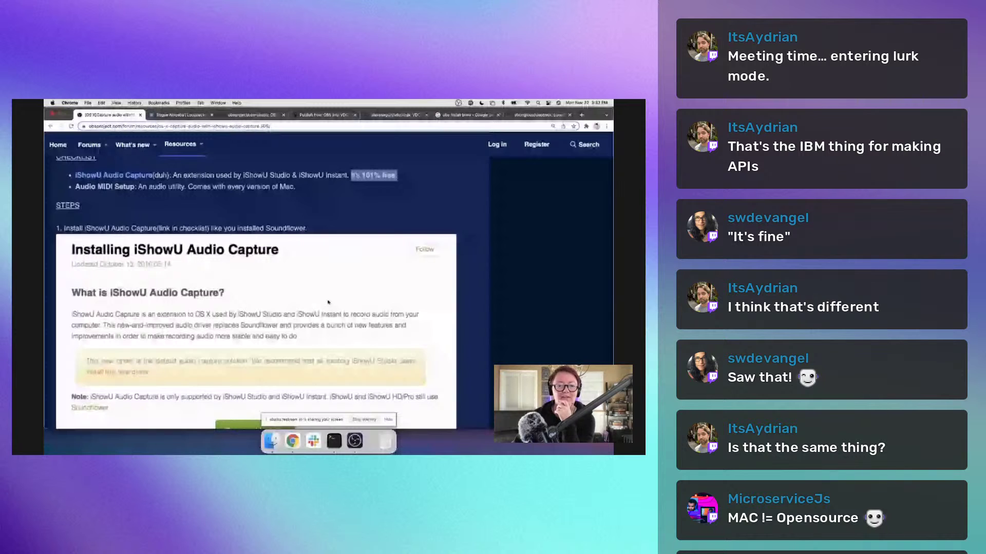
{"action": "scroll", "coordinate": [329, 301], "scroll_direction": "down", "scroll_amount": 5}
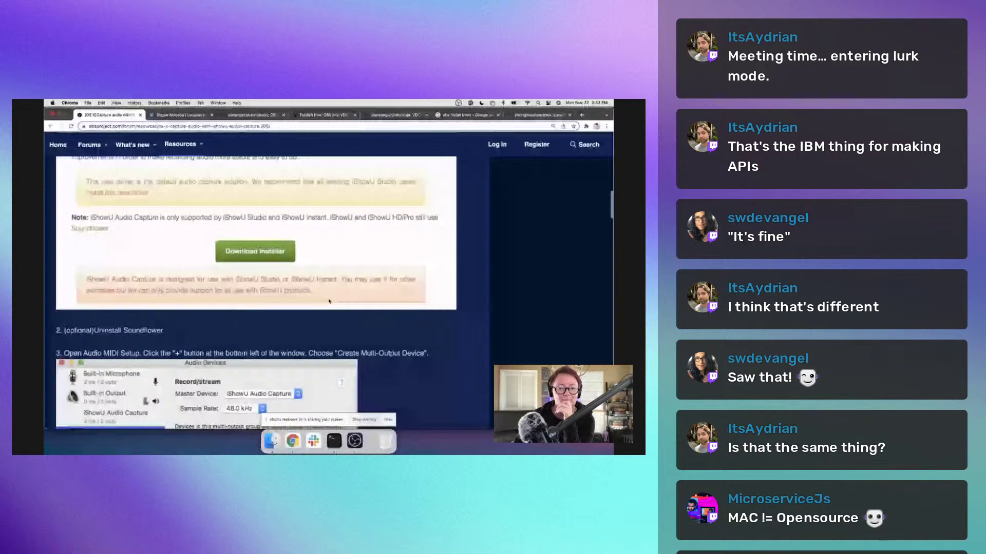
{"action": "scroll", "coordinate": [329, 302], "scroll_direction": "down", "scroll_amount": 3}
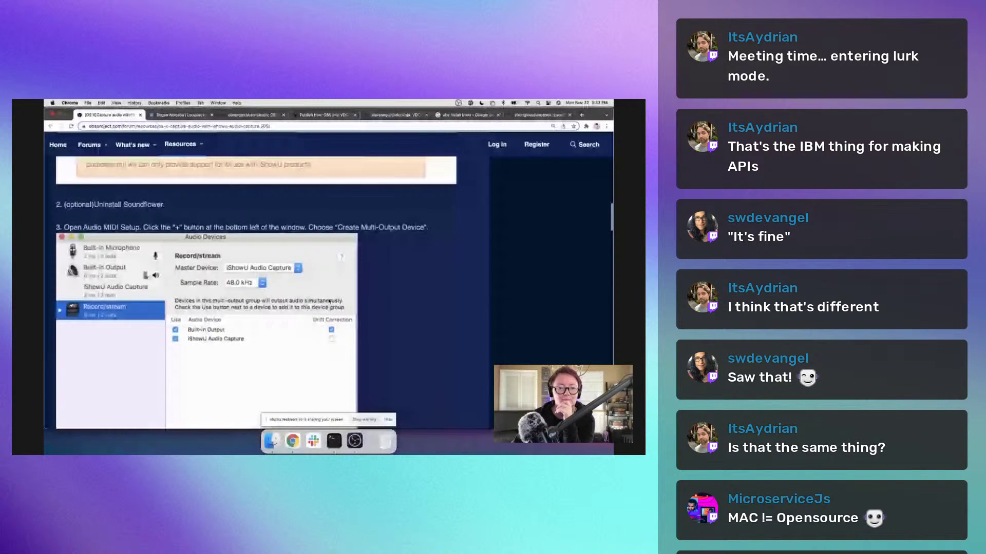
{"action": "scroll", "coordinate": [329, 301], "scroll_direction": "down", "scroll_amount": 4}
{"action": "scroll", "coordinate": [329, 302], "scroll_direction": "down", "scroll_amount": 2}
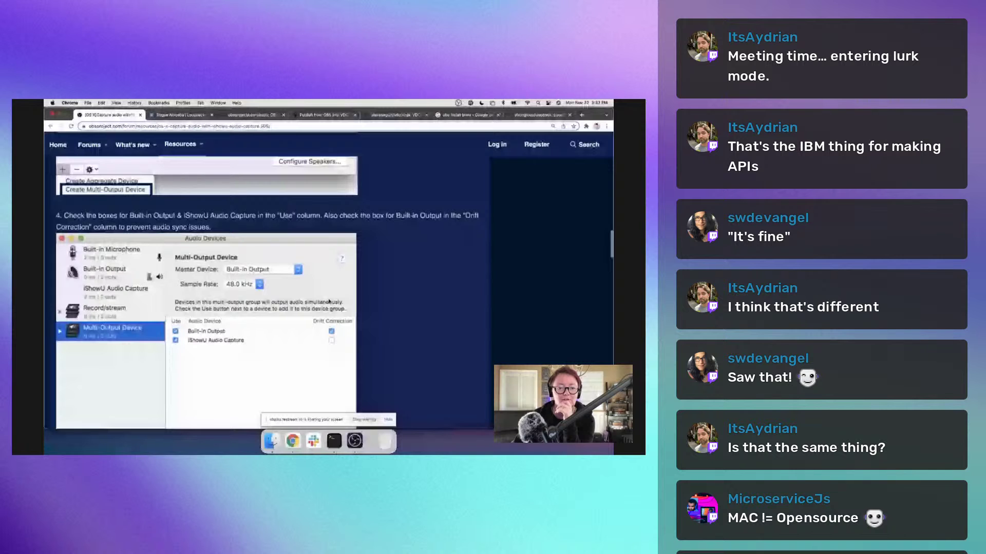
{"action": "scroll", "coordinate": [329, 301], "scroll_direction": "down", "scroll_amount": 4}
{"action": "scroll", "coordinate": [329, 301], "scroll_direction": "up", "scroll_amount": 3}
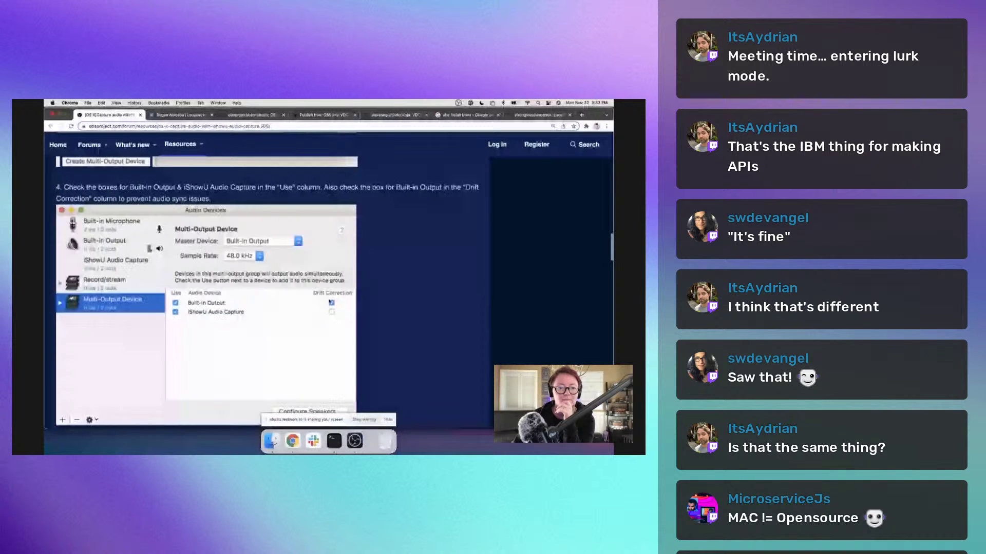
{"action": "scroll", "coordinate": [330, 301], "scroll_direction": "down", "scroll_amount": 3}
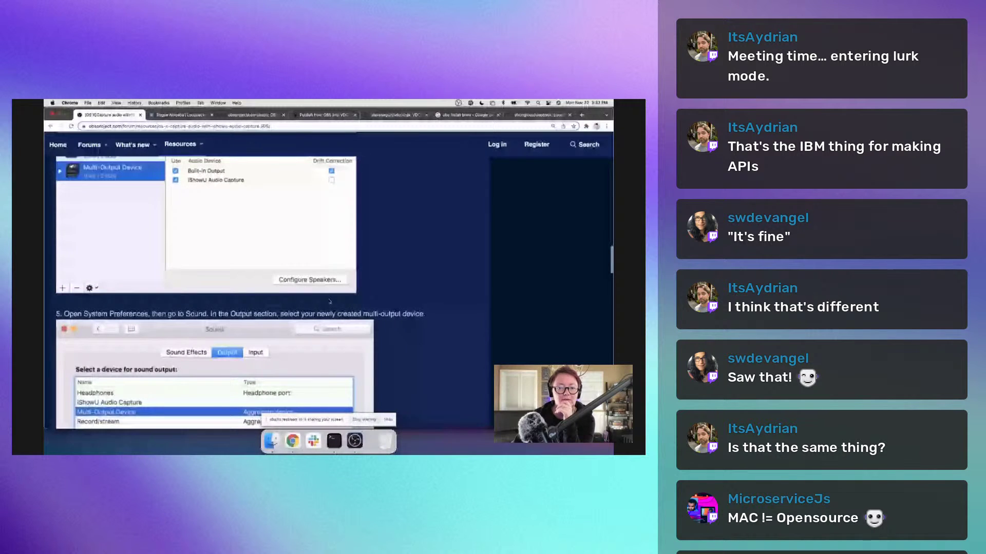
{"action": "scroll", "coordinate": [330, 301], "scroll_direction": "down", "scroll_amount": 3}
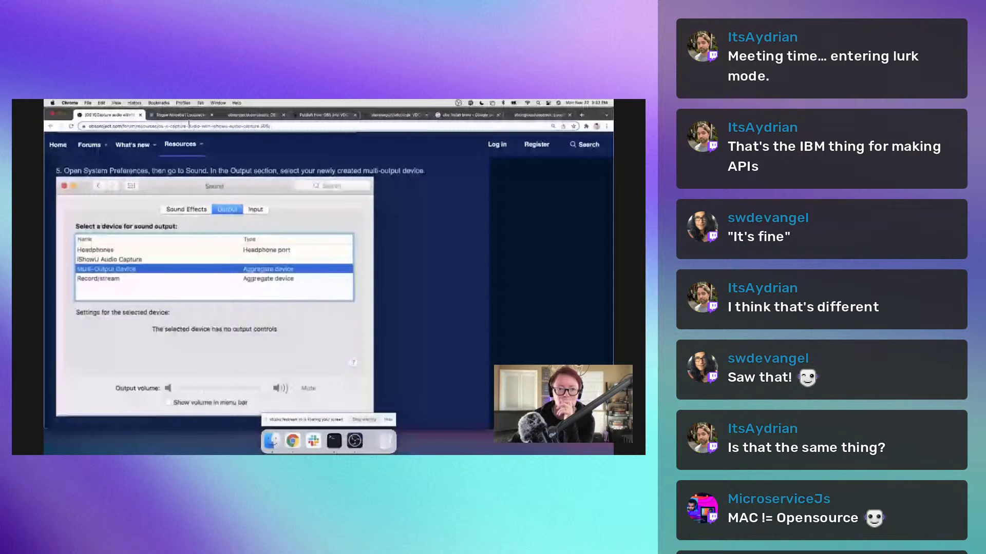
{"action": "left_click", "coordinate": [175, 115]}
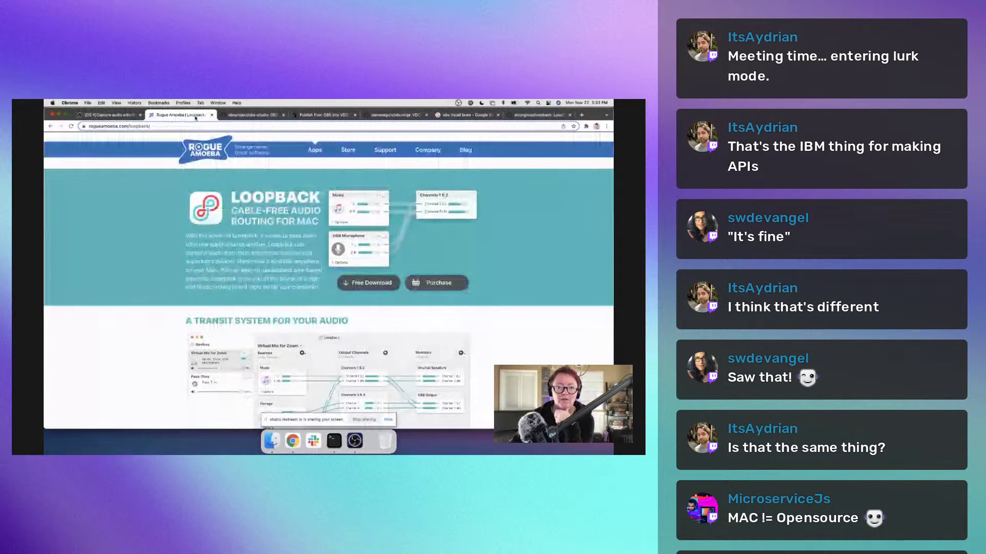
- Close the Rogue Amoeba Loopback tab and go back to the OBS Studio Quickstart wiki
{"action": "left_click", "coordinate": [212, 115]}
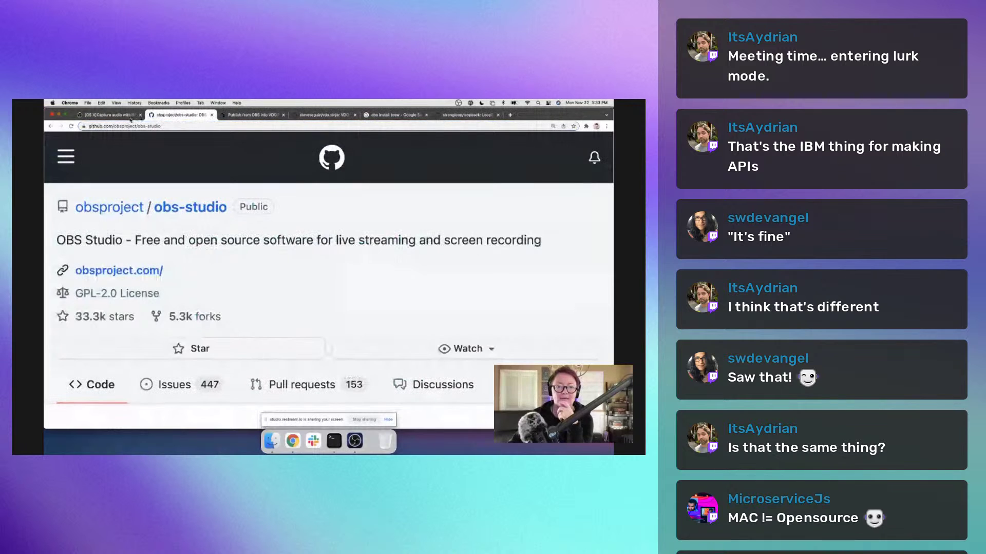
{"action": "left_click", "coordinate": [73, 115]}
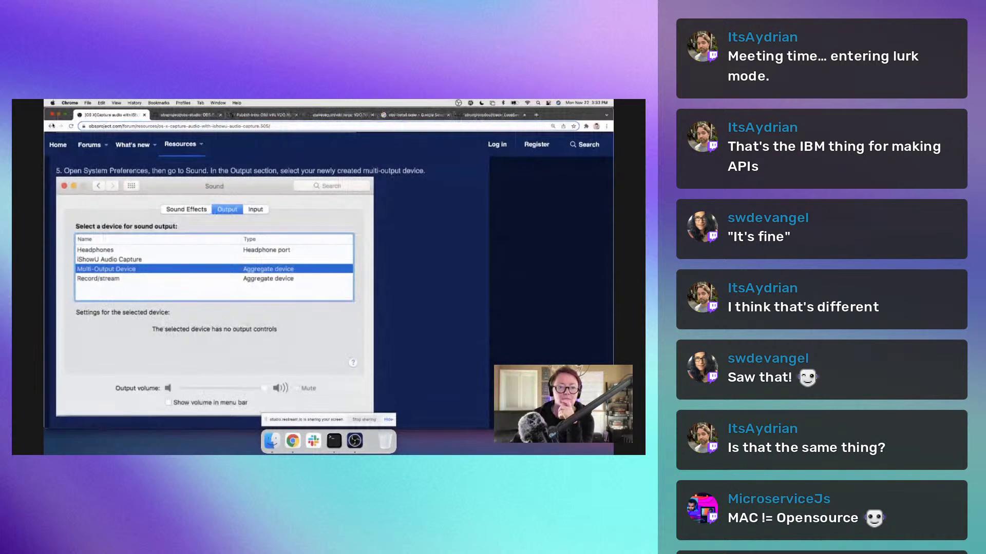
{"action": "left_click", "coordinate": [51, 126]}
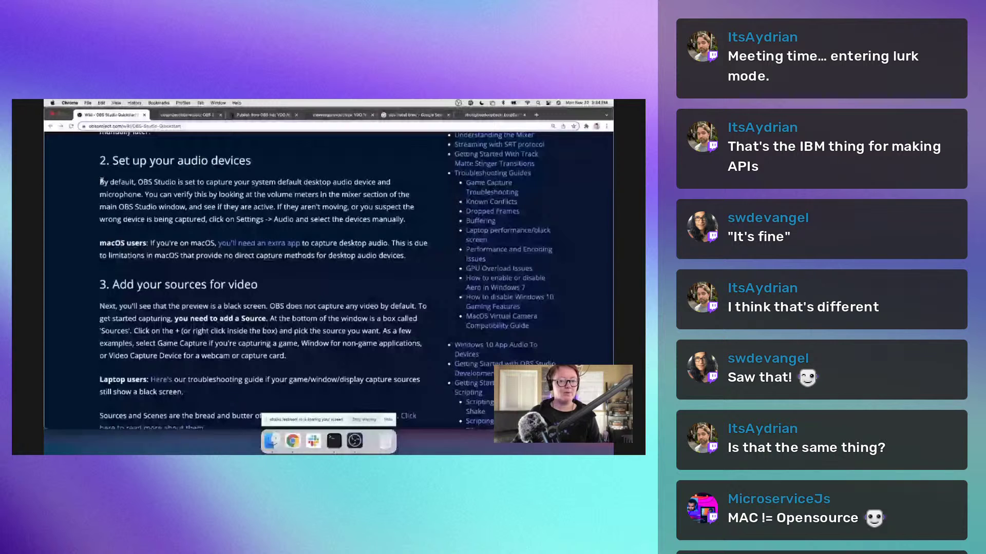
- Review the default audio devices paragraph and video-source steps, then switch to OBS Studio
{"action": "left_click_drag", "start_coordinate": [101, 181], "coordinate": [406, 256]}
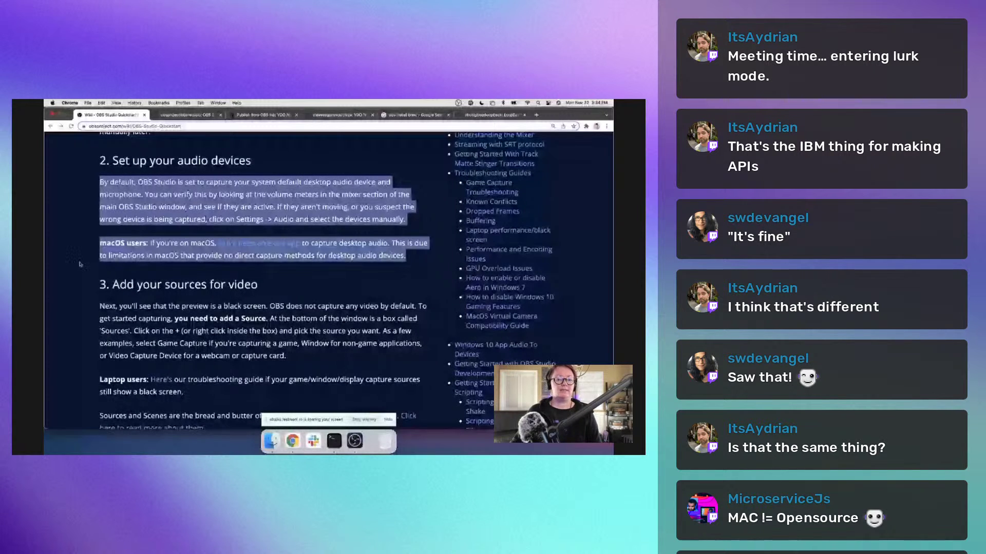
{"action": "scroll", "coordinate": [80, 264], "scroll_direction": "down", "scroll_amount": 5}
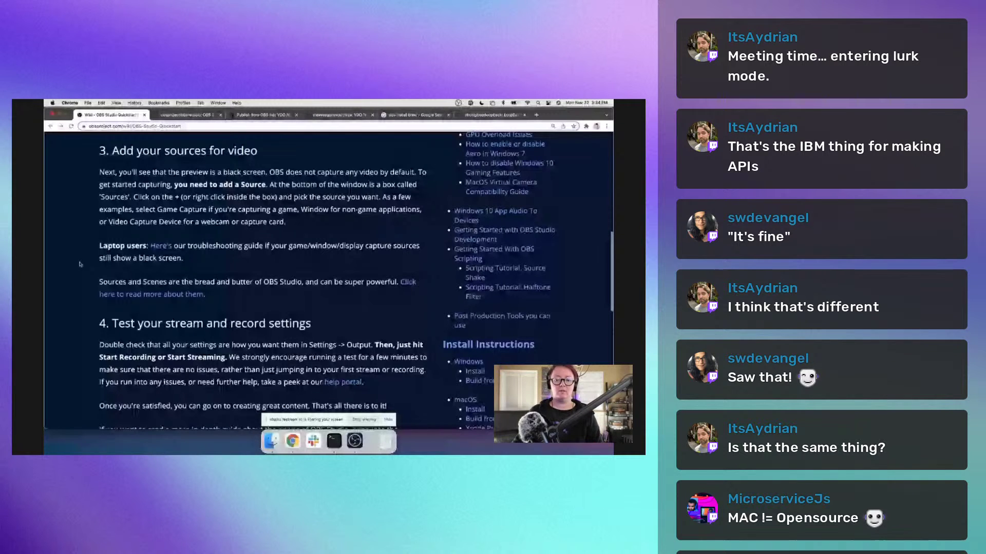
{"action": "key", "text": "super+Tab"}
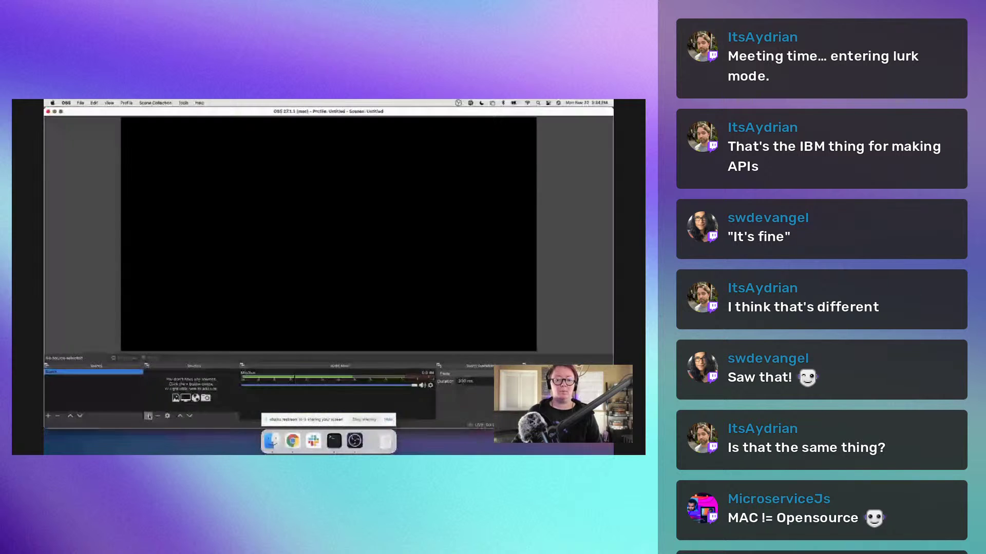
- Add a new Video Capture Device source and open its Device list in Properties
{"action": "left_click", "coordinate": [148, 416]}
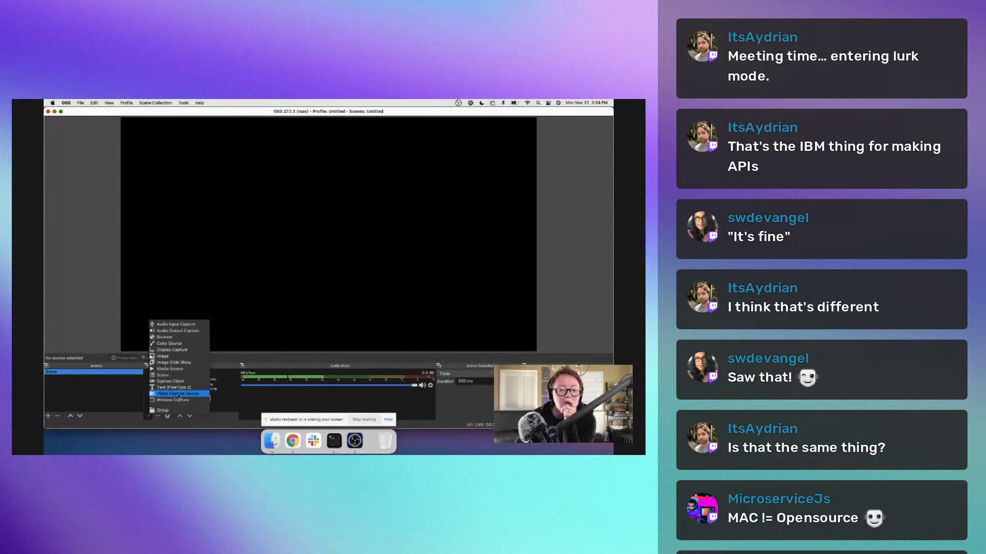
{"action": "left_click", "coordinate": [178, 393]}
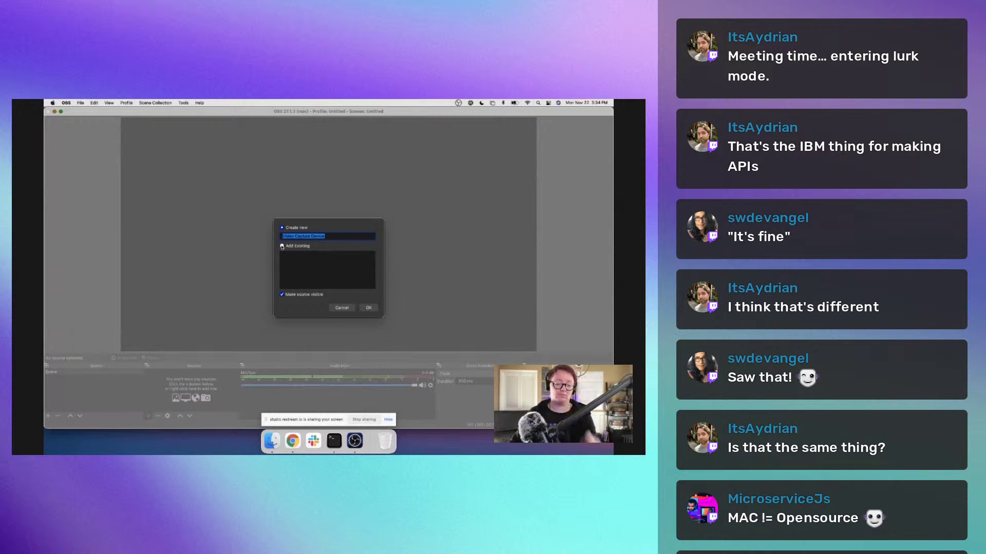
{"action": "key", "text": "super+Tab"}
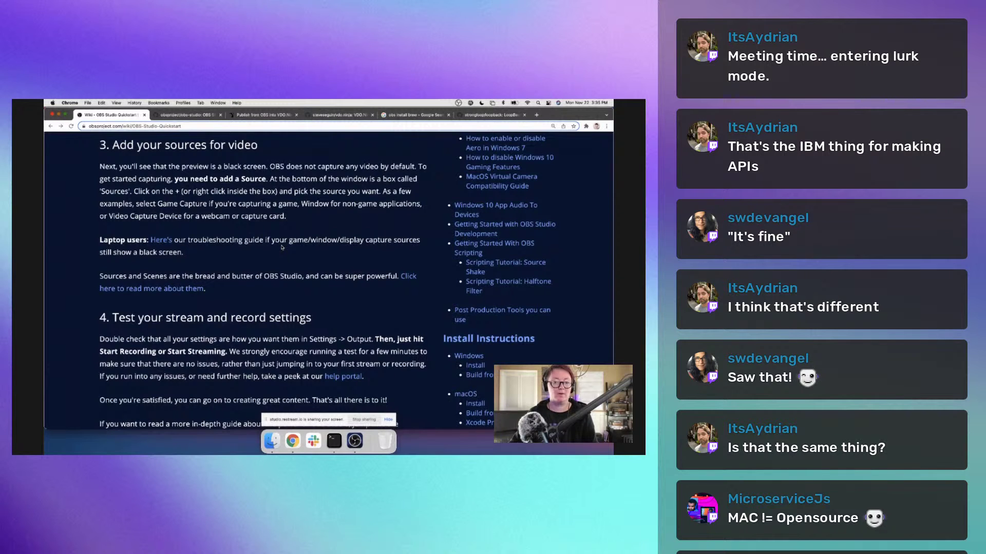
{"action": "key", "text": "super+Tab"}
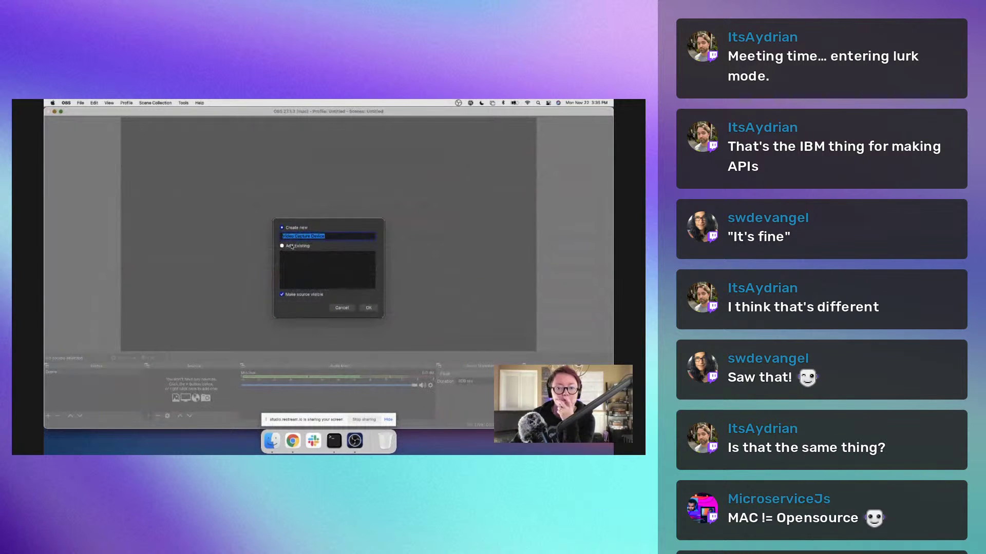
{"action": "left_click", "coordinate": [368, 308]}
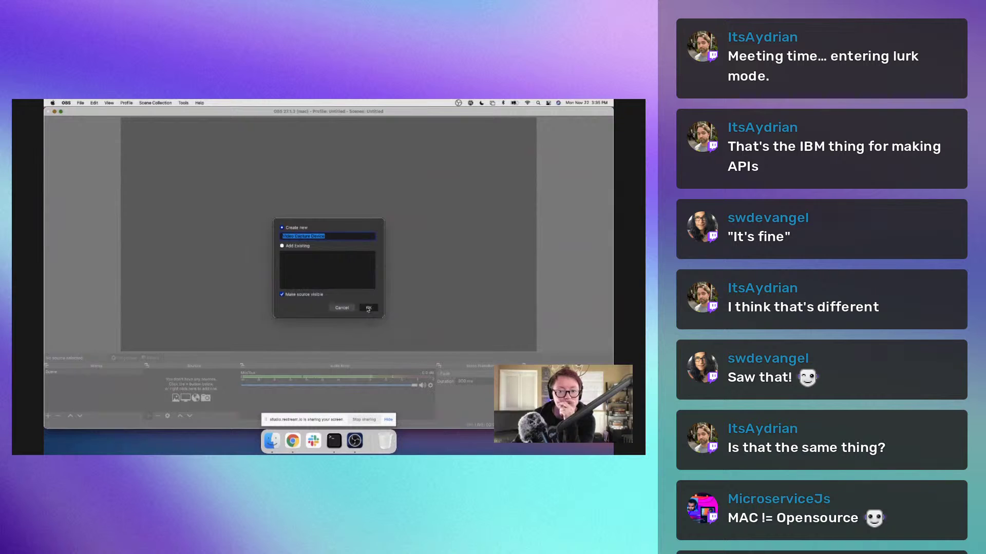
{"action": "left_click", "coordinate": [360, 300]}
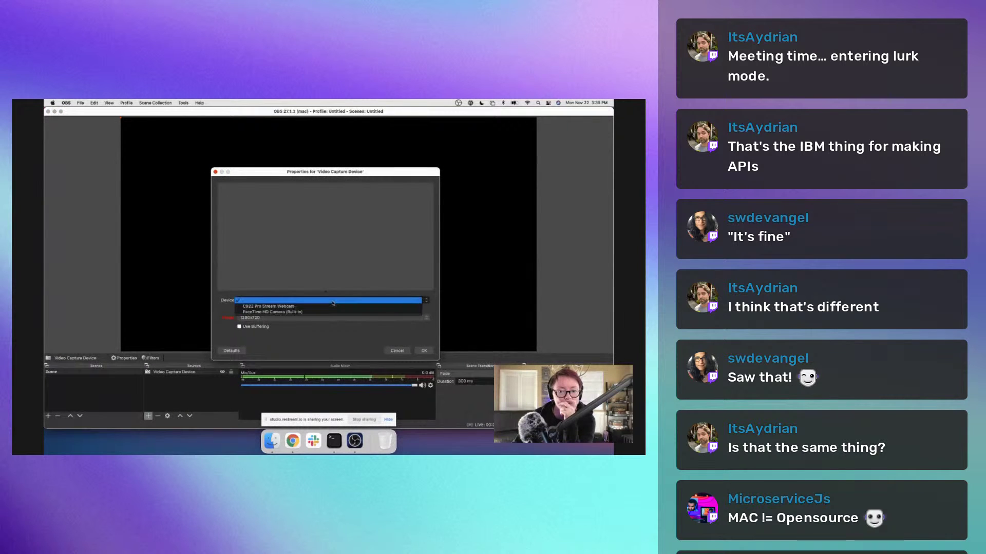
- Select the C922 Pro Stream Webcam, allow camera access, and try presets ending on 1920x1080
{"action": "left_click", "coordinate": [331, 308]}
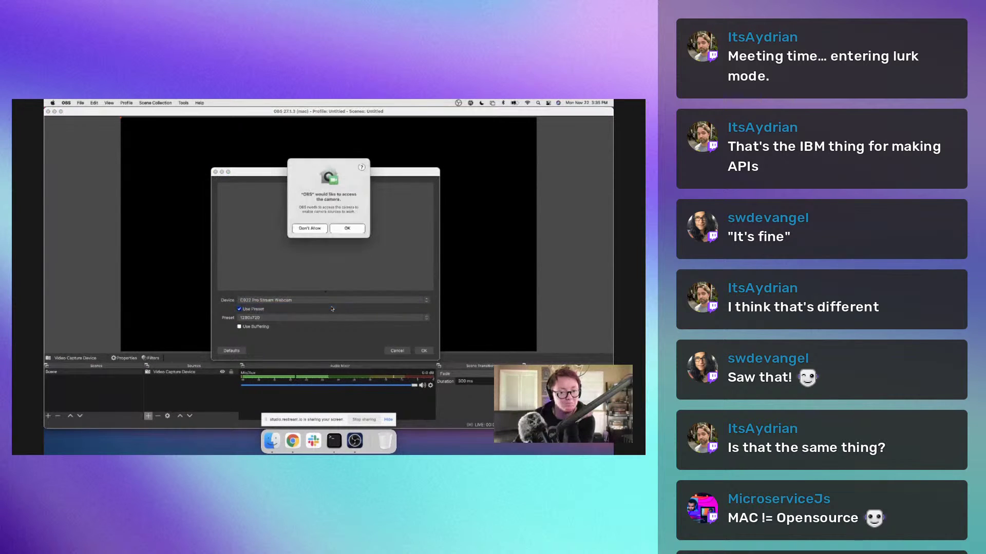
{"action": "left_click", "coordinate": [344, 228]}
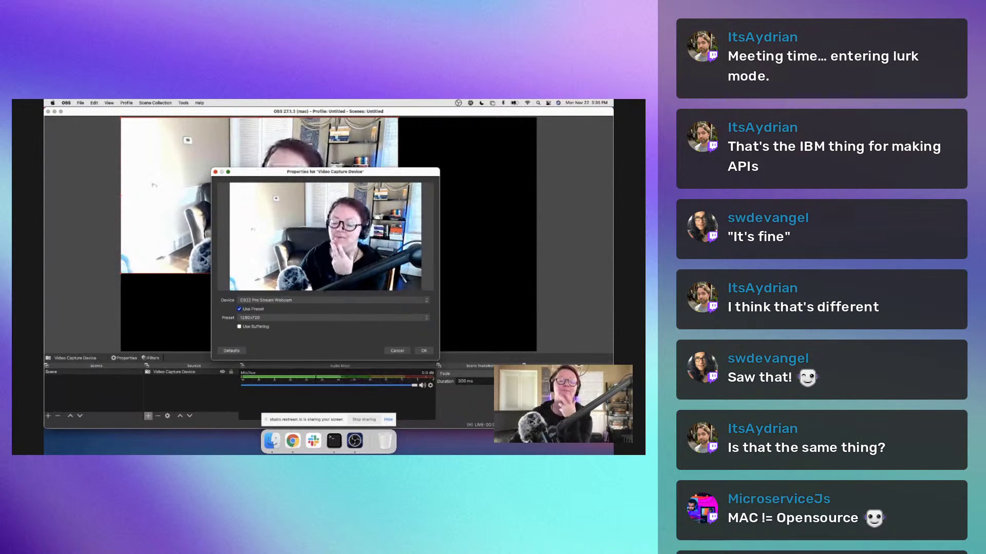
{"action": "left_click", "coordinate": [304, 319]}
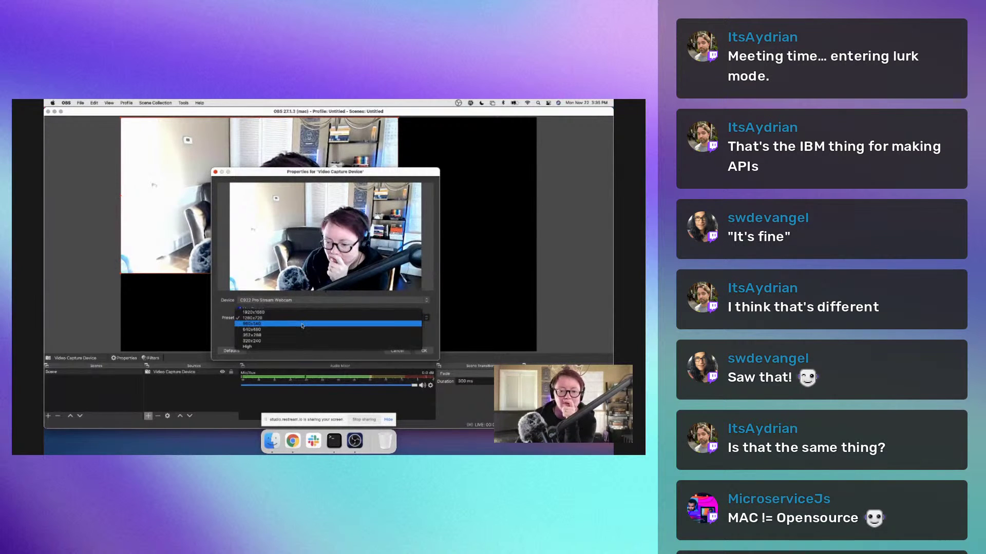
{"action": "left_click", "coordinate": [303, 326]}
{"action": "left_click", "coordinate": [305, 319]}
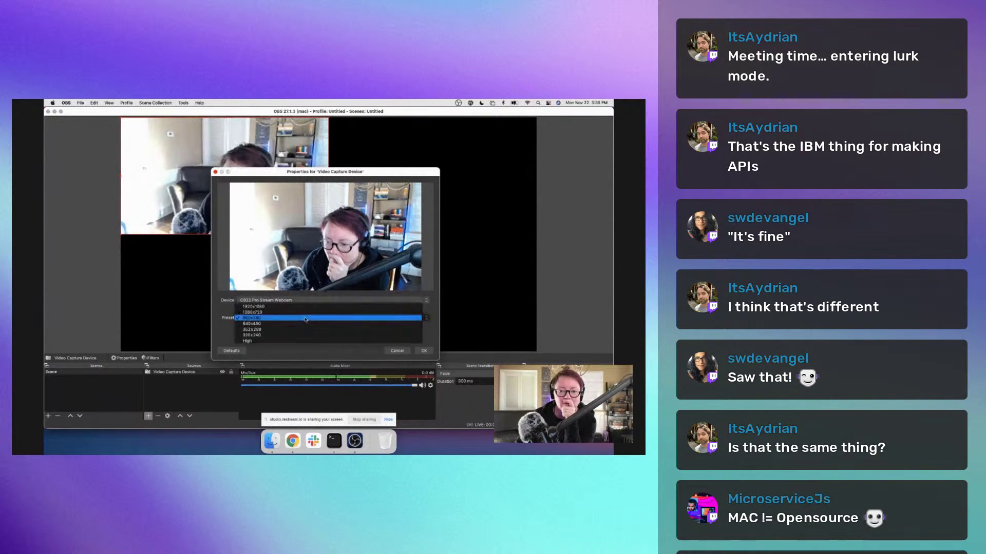
{"action": "left_click", "coordinate": [305, 330]}
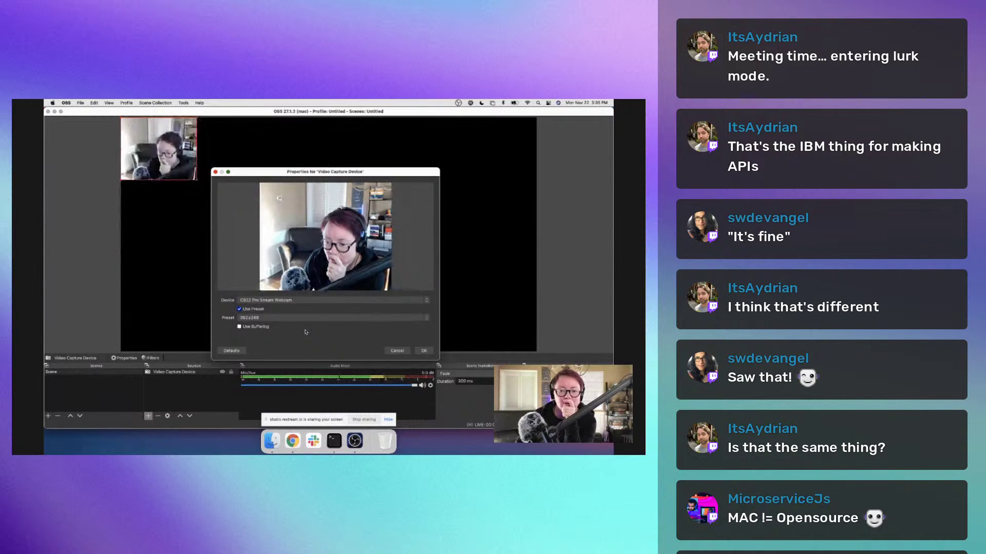
{"action": "left_click", "coordinate": [282, 318]}
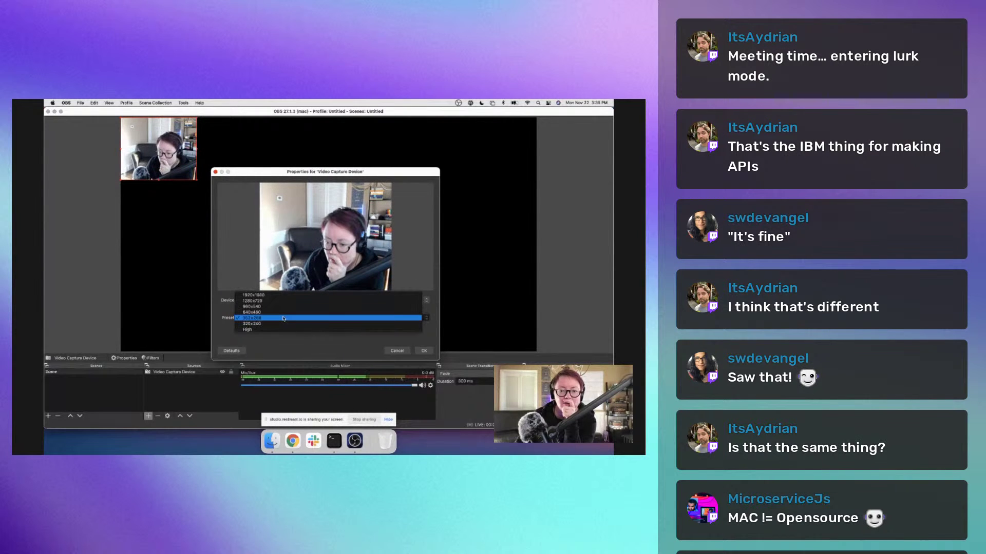
{"action": "left_click", "coordinate": [284, 324]}
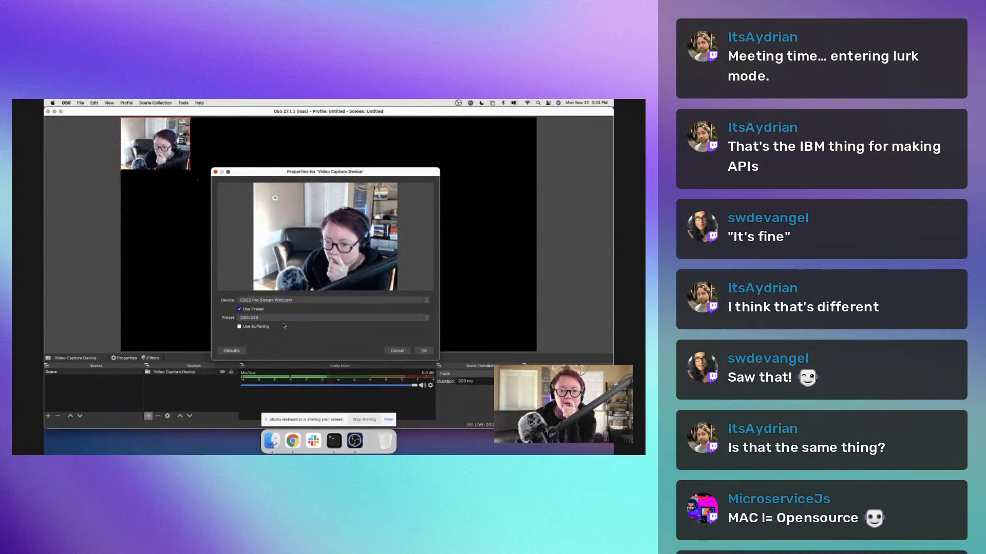
{"action": "left_click", "coordinate": [285, 320]}
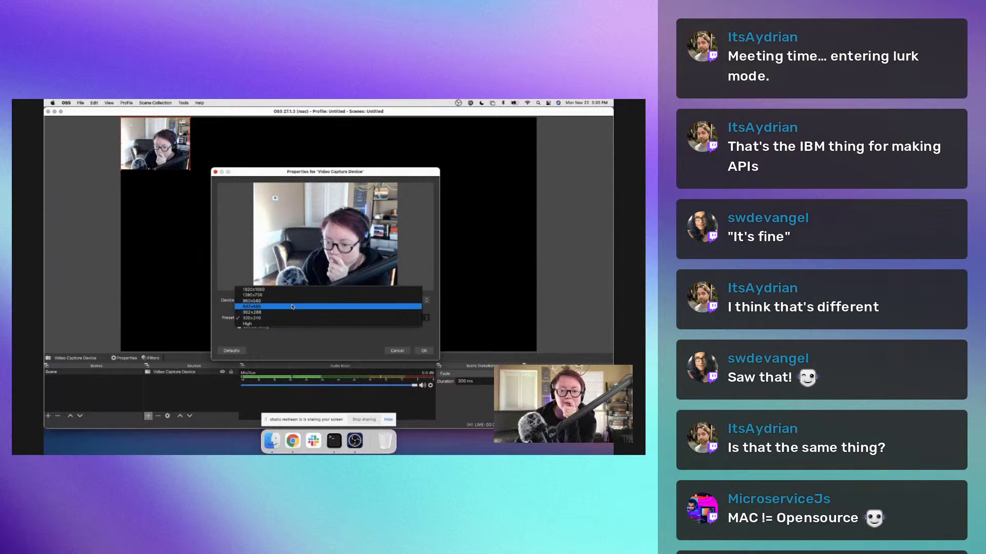
{"action": "left_click", "coordinate": [292, 307]}
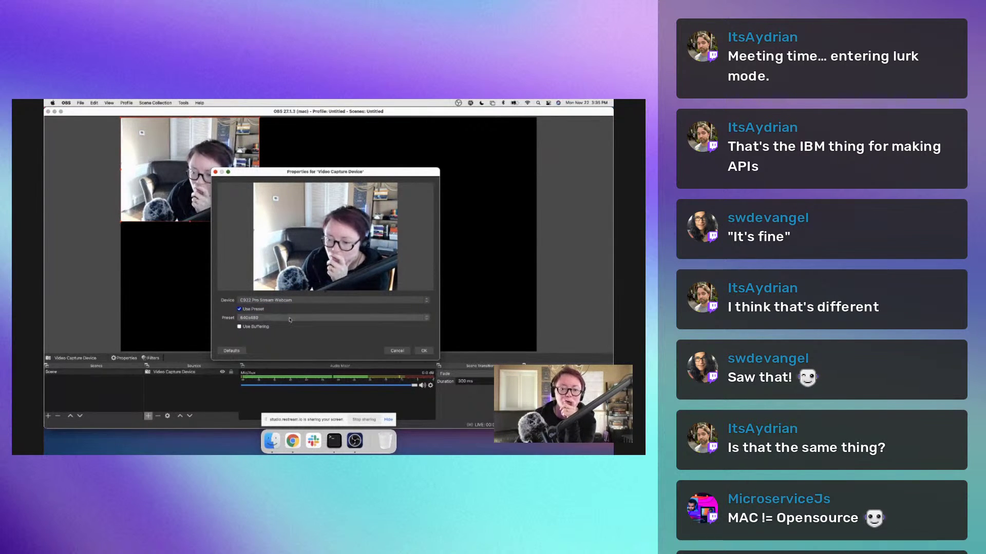
{"action": "left_click", "coordinate": [289, 318]}
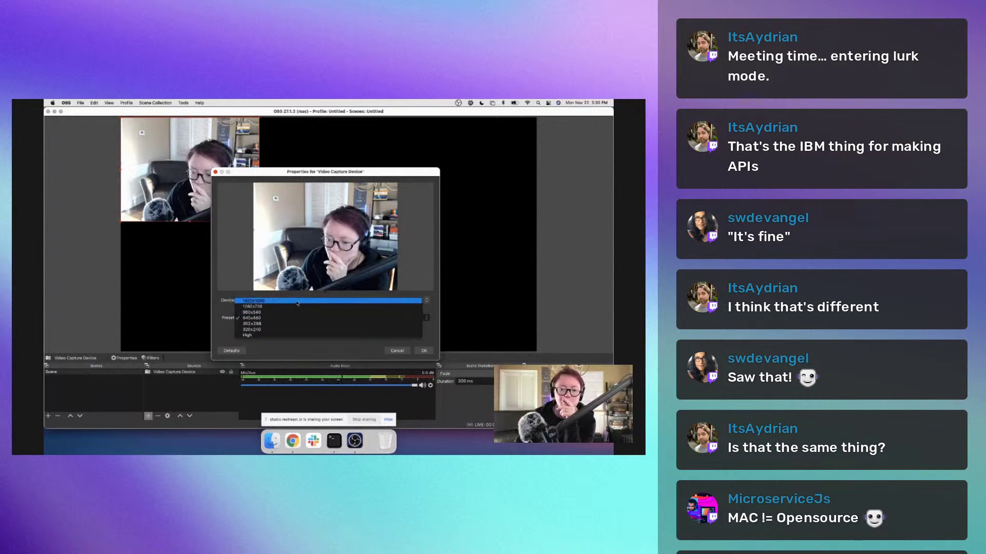
{"action": "left_click", "coordinate": [296, 302]}
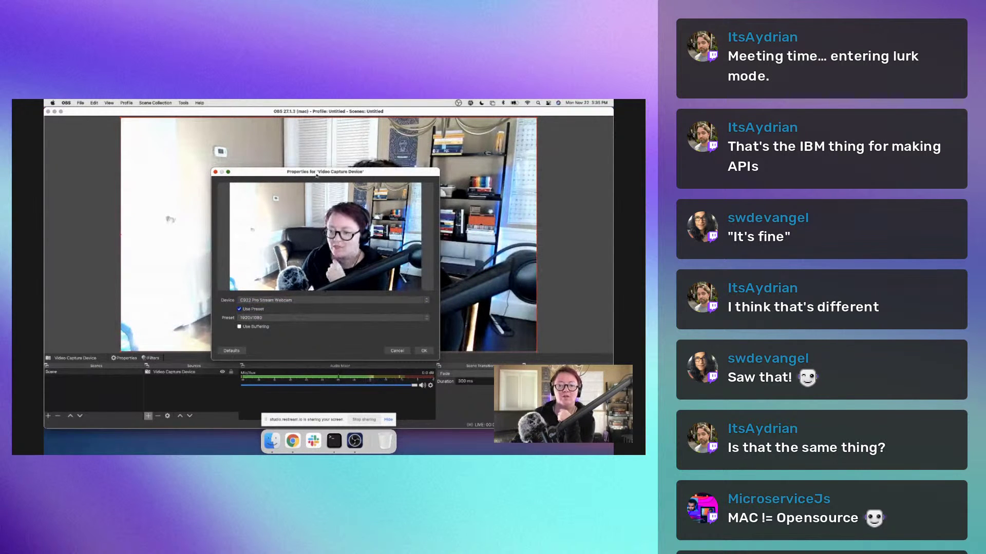
- Set the webcam's resolution Preset to 352x288, briefly trying 640x480, and confirm with OK
{"action": "left_click_drag", "start_coordinate": [333, 171], "coordinate": [314, 151]}
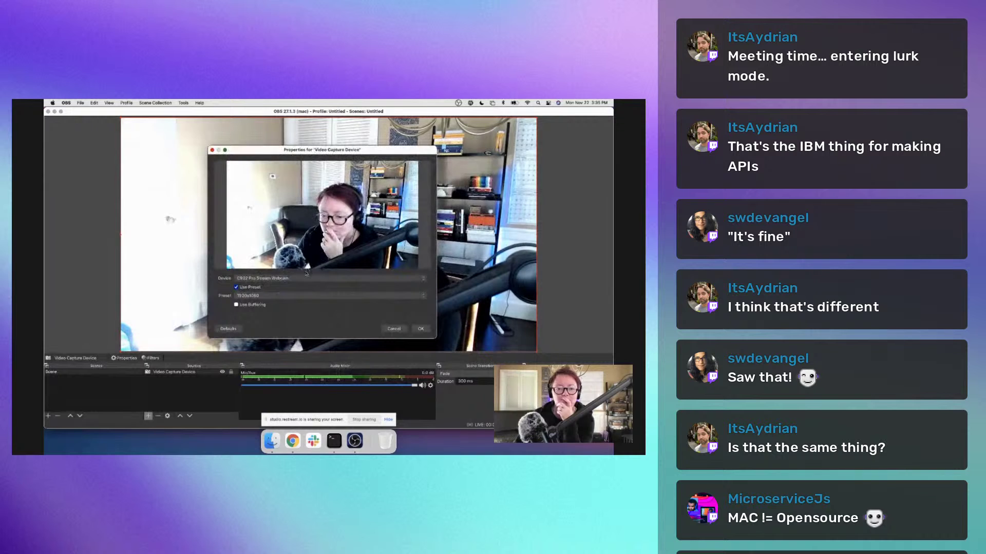
{"action": "left_click", "coordinate": [291, 296]}
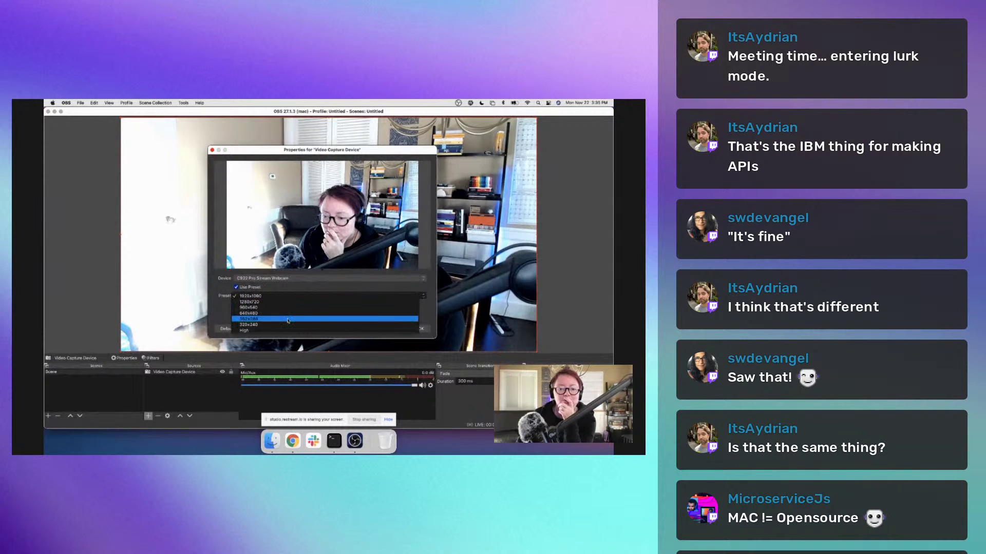
{"action": "left_click", "coordinate": [288, 319]}
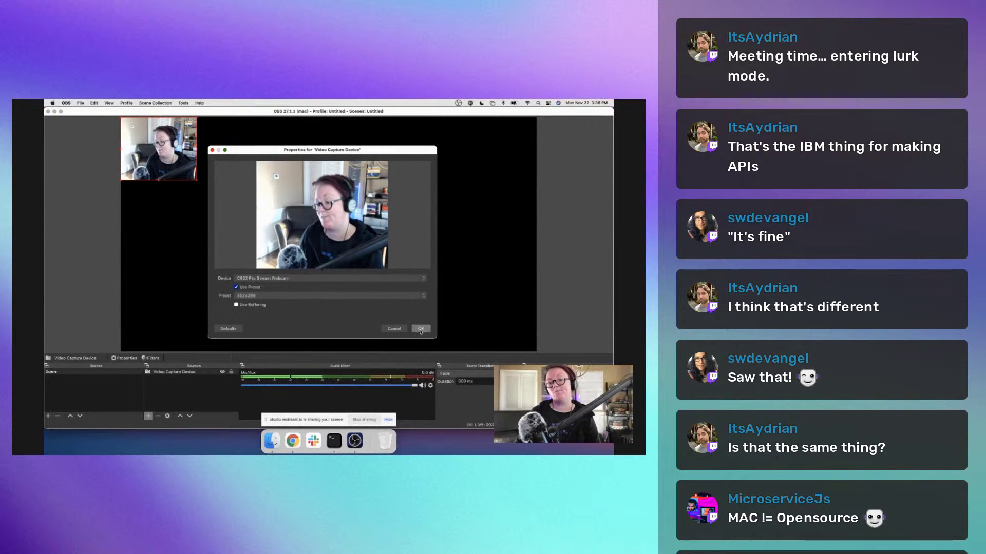
{"action": "left_click", "coordinate": [324, 296]}
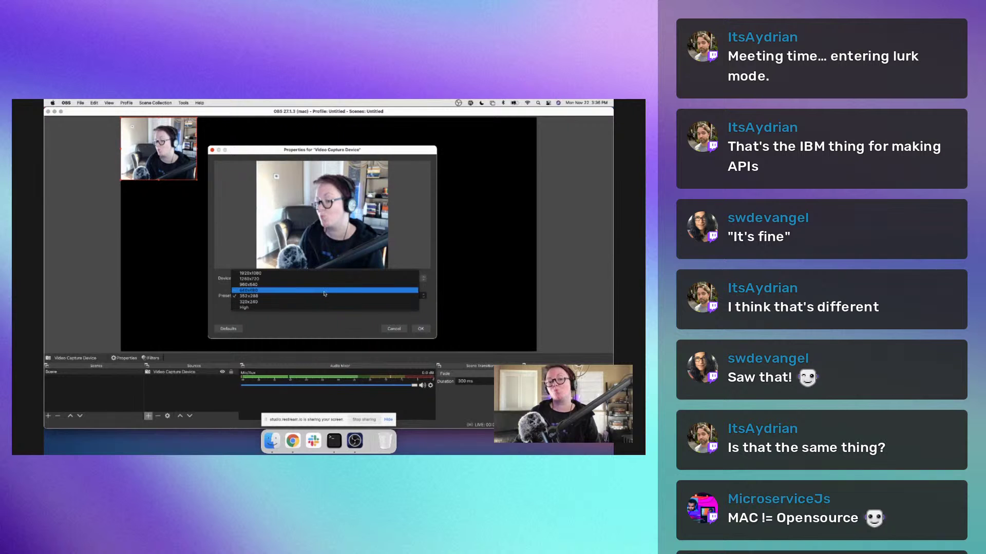
{"action": "left_click", "coordinate": [324, 295]}
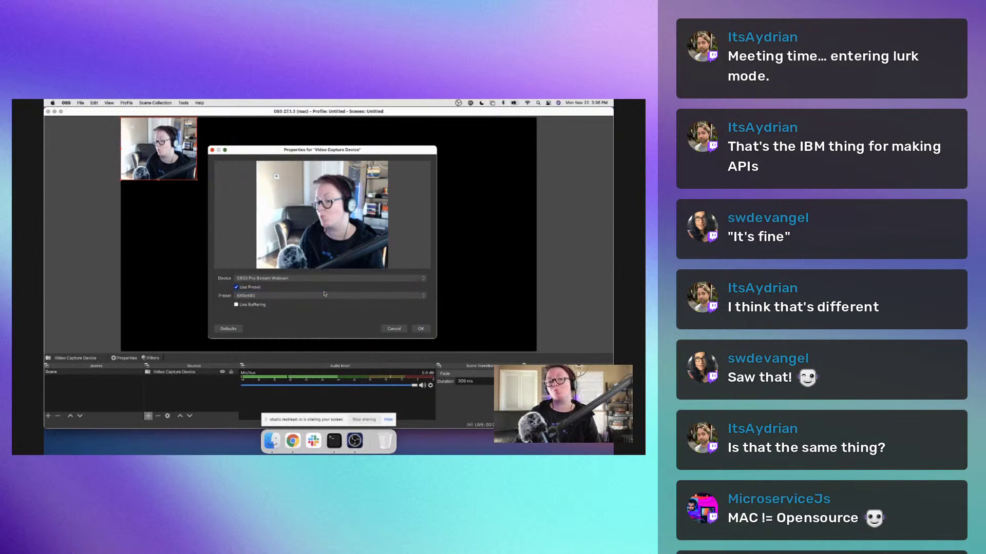
{"action": "left_click", "coordinate": [273, 296]}
{"action": "left_click", "coordinate": [282, 305]}
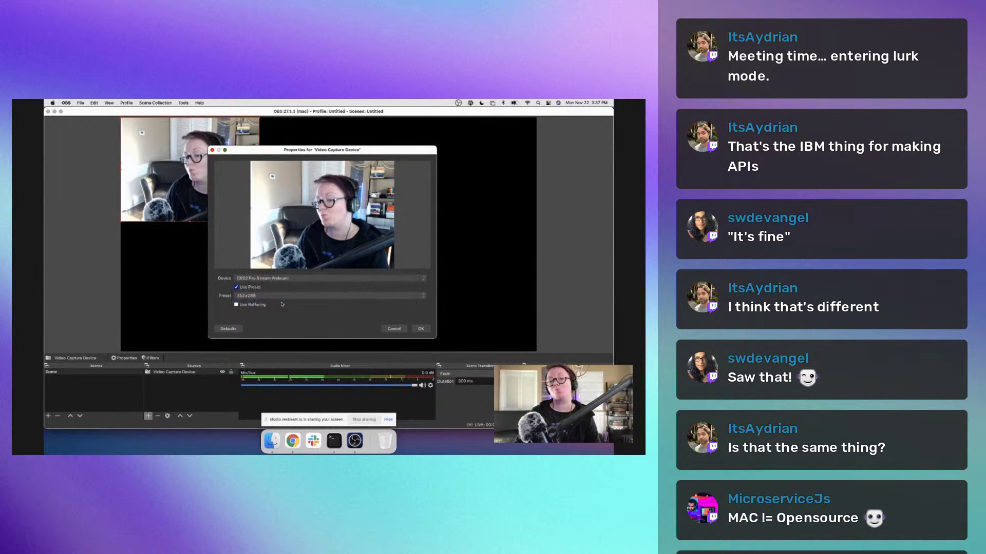
{"action": "left_click", "coordinate": [421, 329]}
- Drag the small webcam feed into the canvas's bottom-right corner and bring up the add-source list
{"action": "left_click_drag", "start_coordinate": [157, 163], "coordinate": [496, 323]}
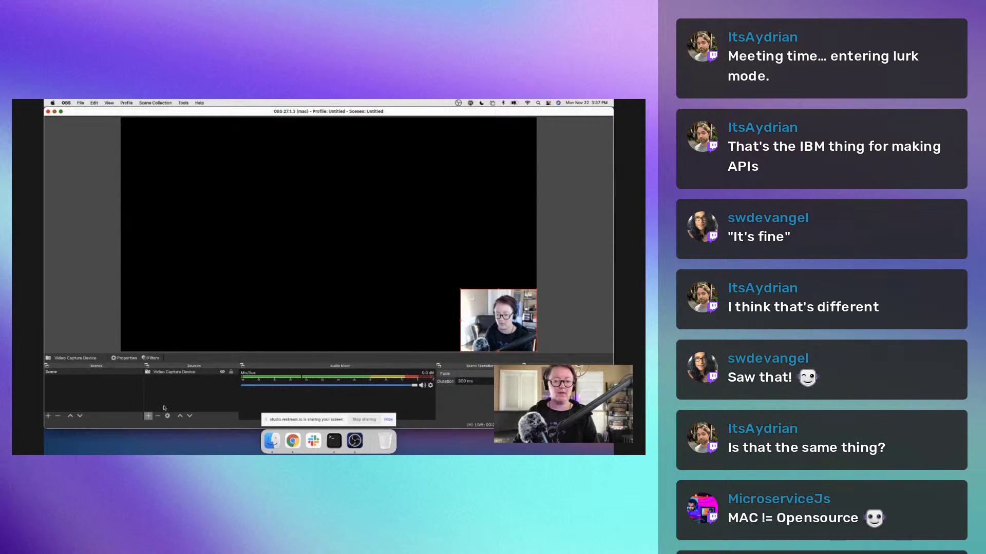
{"action": "left_click", "coordinate": [147, 417]}
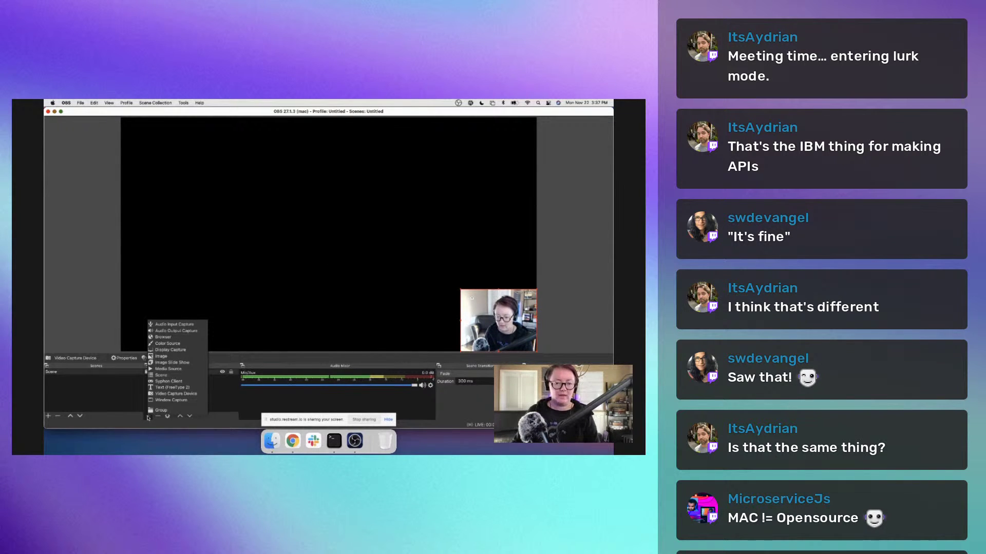
- Create a Display Capture source and go to the macOS screen-recording permission settings
{"action": "left_click", "coordinate": [181, 349]}
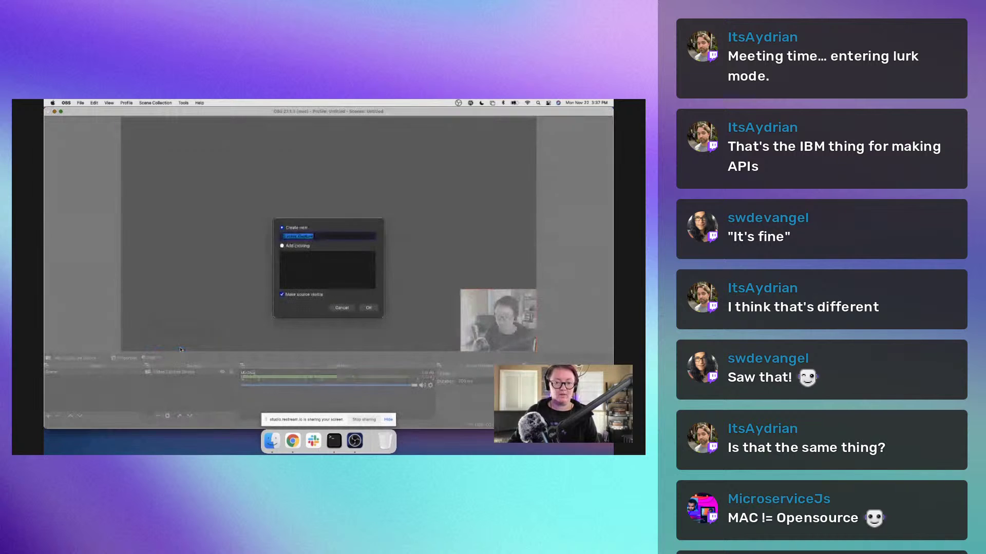
{"action": "left_click", "coordinate": [369, 307]}
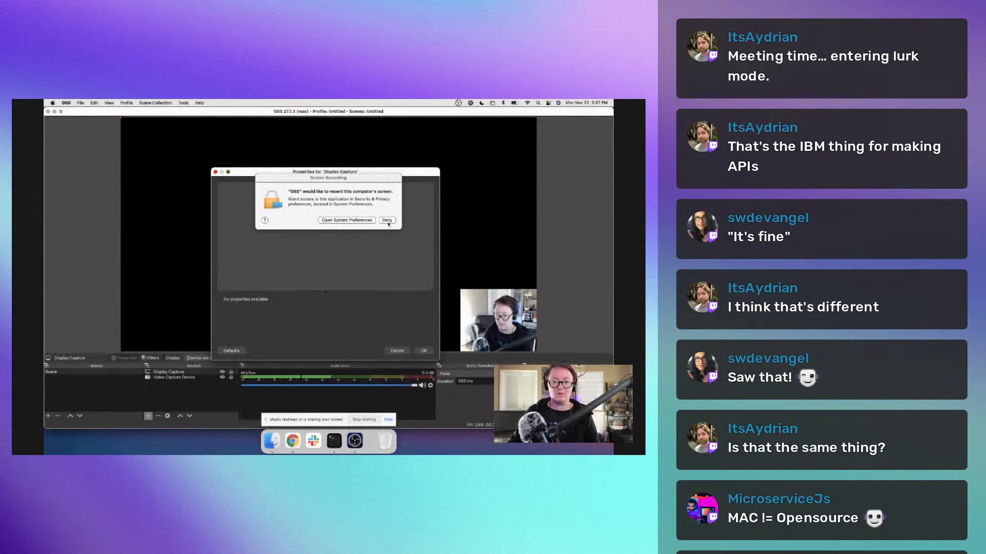
{"action": "left_click", "coordinate": [347, 221]}
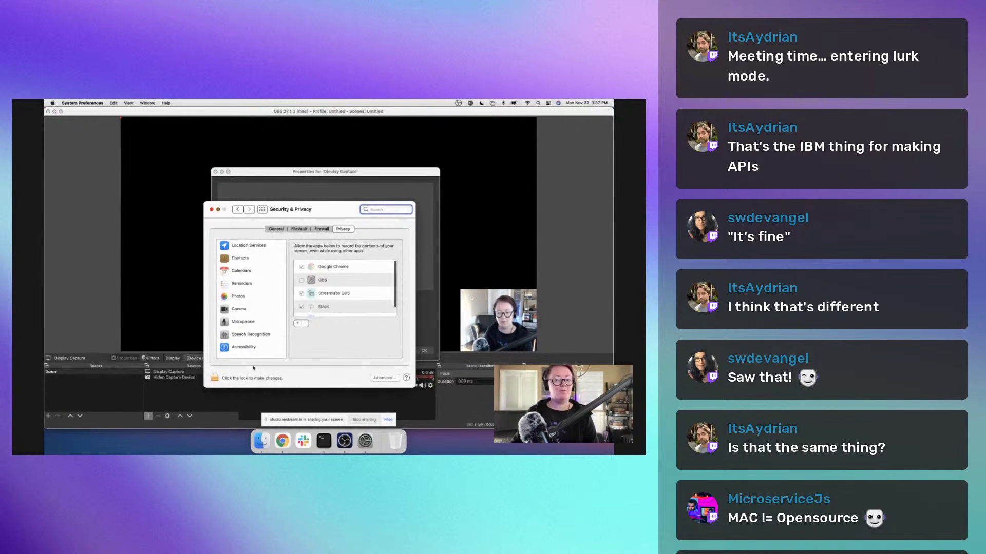
- Unlock Screen Recording privacy, allow OBS, quit OBS, and bring the Finder windows forward
{"action": "left_click", "coordinate": [215, 378]}
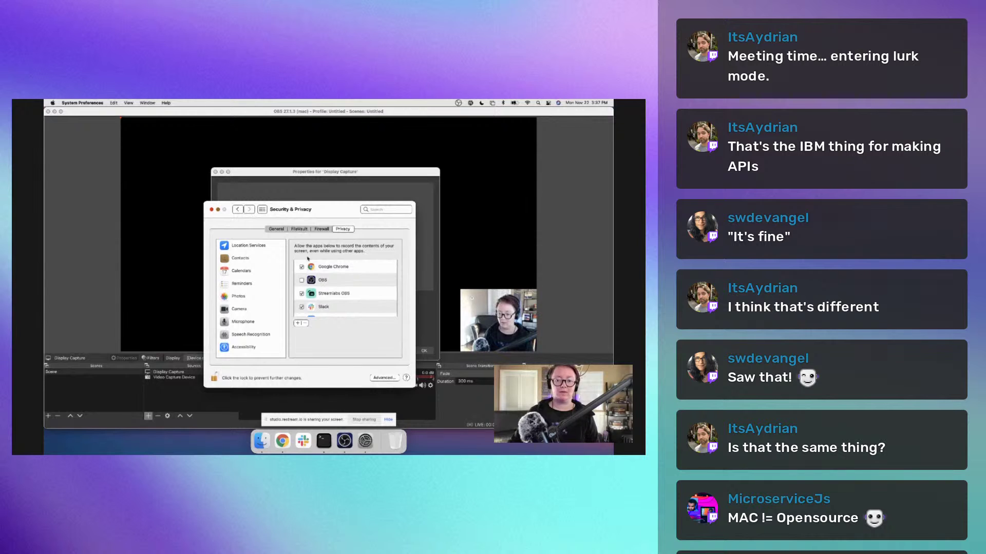
{"action": "left_click", "coordinate": [301, 280]}
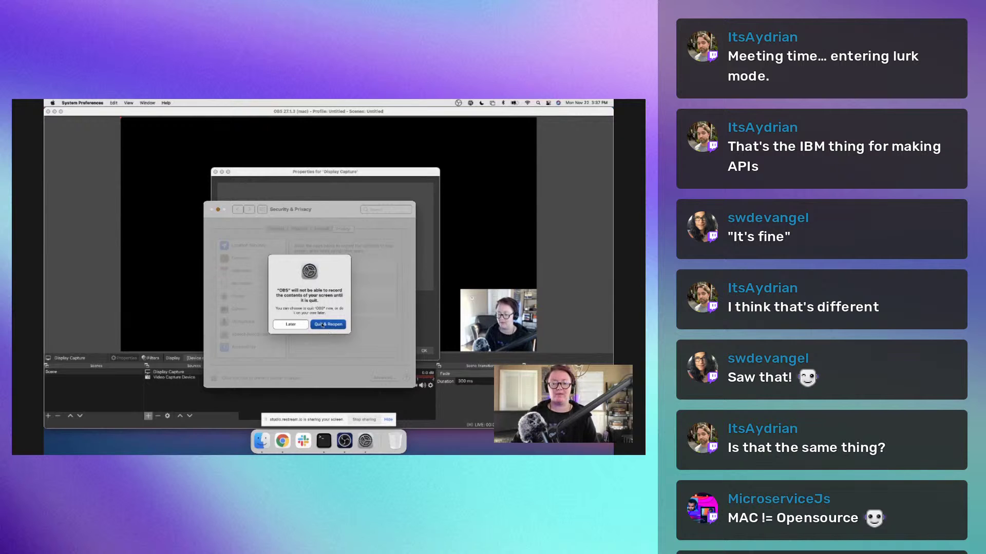
{"action": "left_click", "coordinate": [322, 326]}
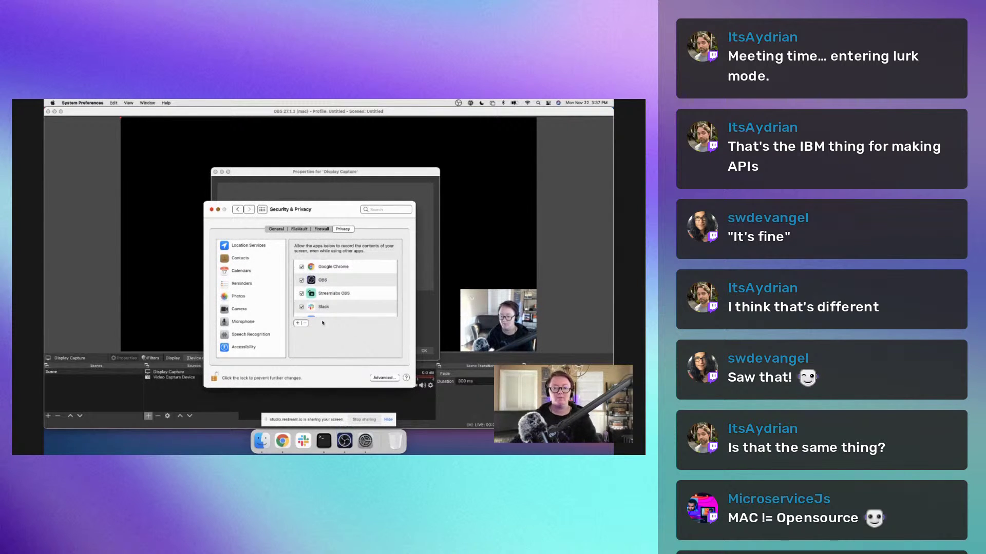
{"action": "left_click", "coordinate": [369, 274]}
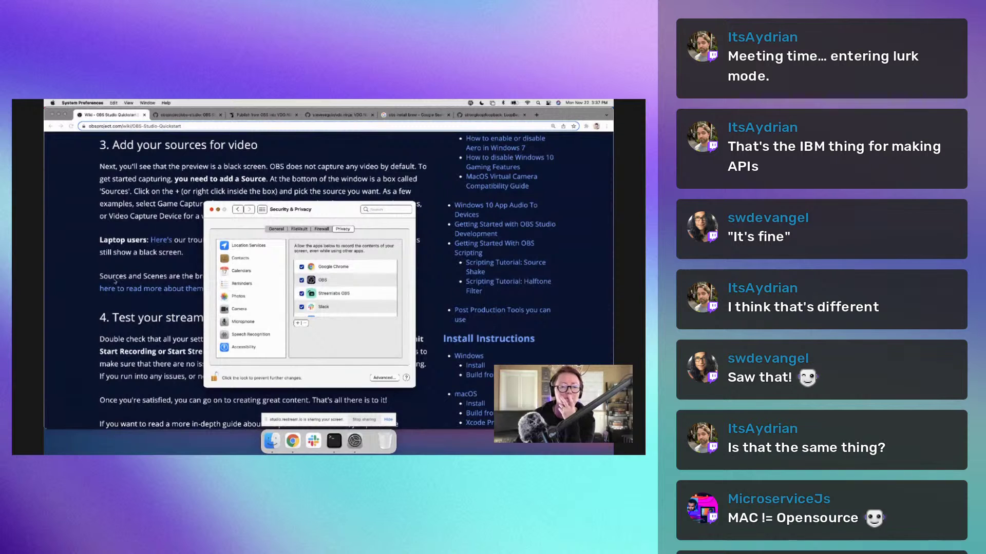
{"action": "left_click", "coordinate": [272, 441]}
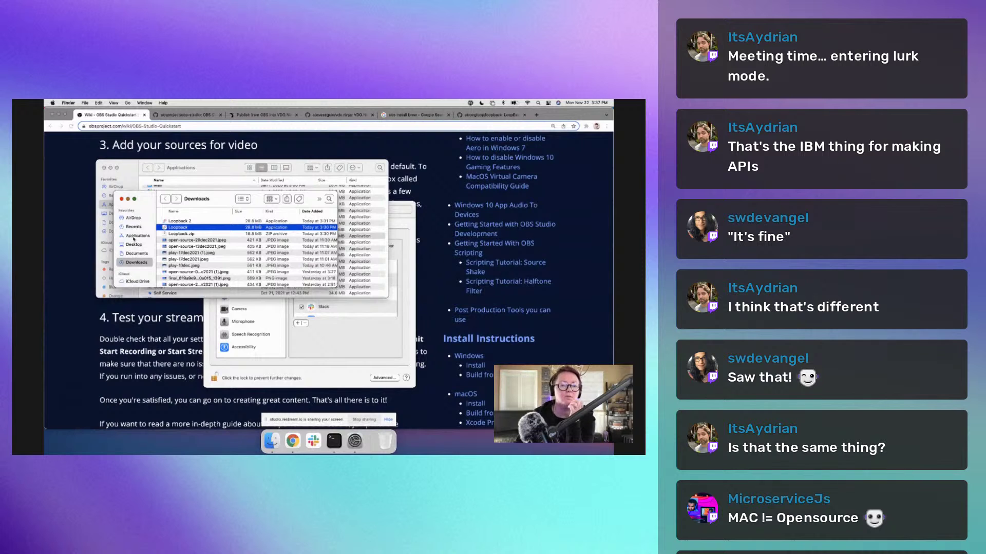
- Launch OBS again from Finder's Applications folder
{"action": "left_click", "coordinate": [132, 237]}
{"action": "scroll", "coordinate": [203, 255], "scroll_direction": "down", "scroll_amount": 10}
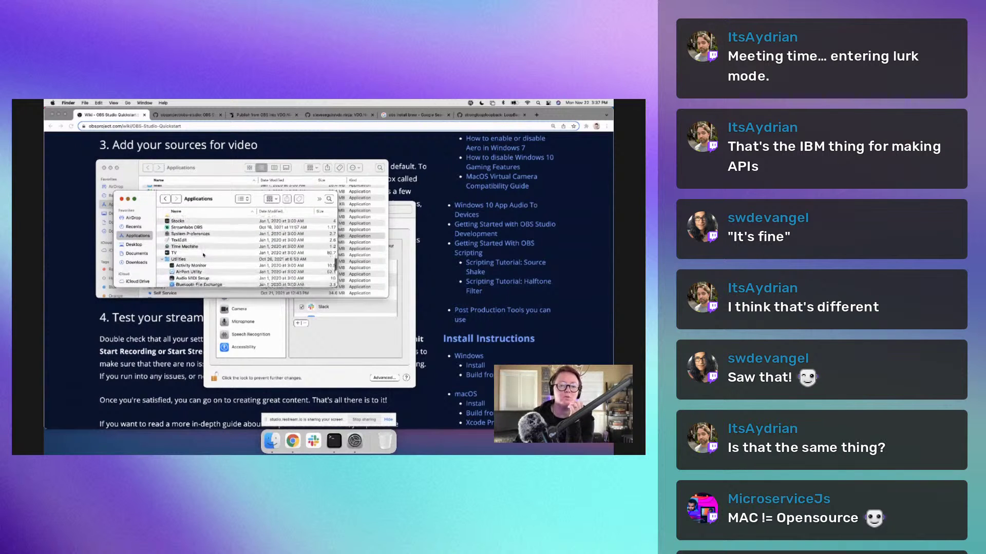
{"action": "scroll", "coordinate": [203, 255], "scroll_direction": "up", "scroll_amount": 3}
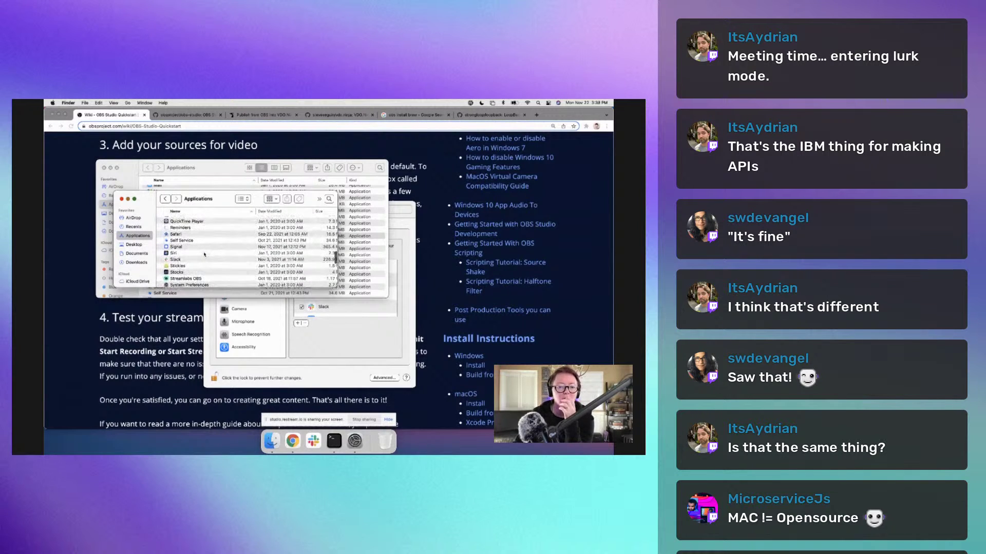
{"action": "scroll", "coordinate": [204, 254], "scroll_direction": "up", "scroll_amount": 3}
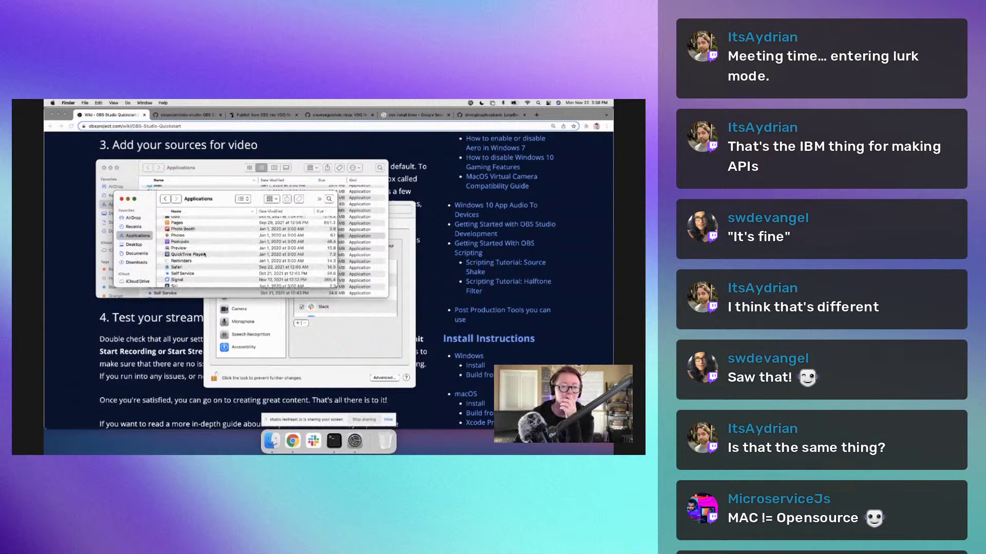
{"action": "double_click", "coordinate": [182, 226]}
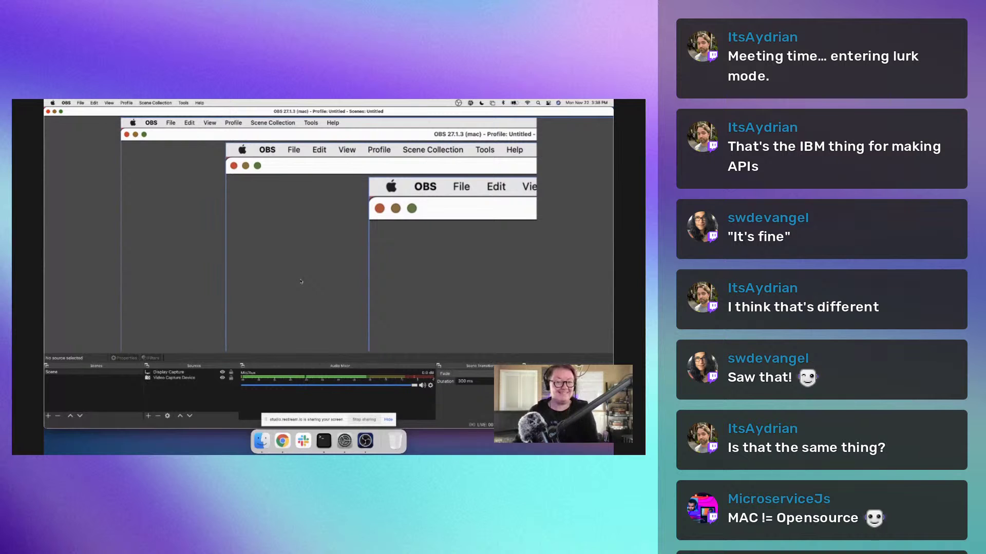
- Hide Display Capture, move it below Video Capture Device in Sources, then show it again
{"action": "left_click", "coordinate": [288, 278]}
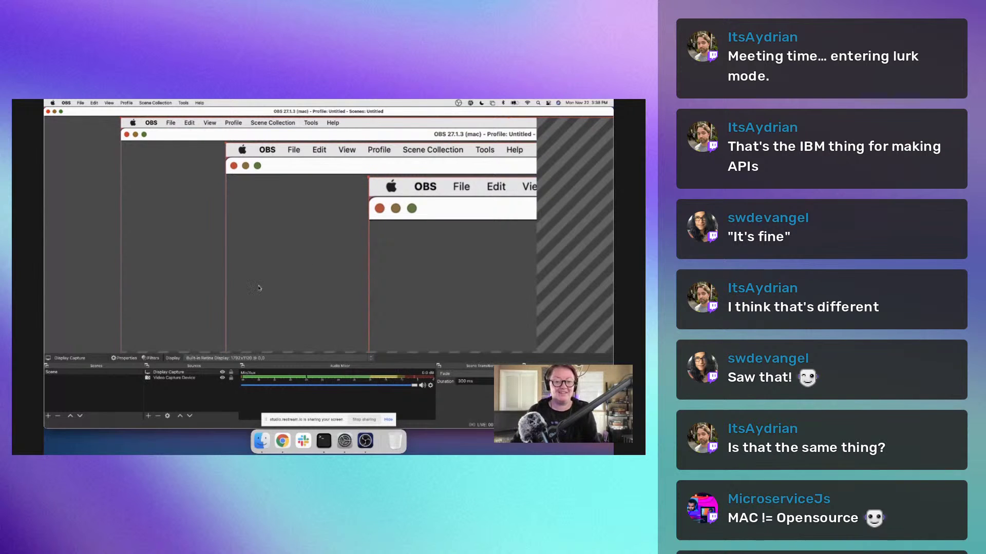
{"action": "left_click", "coordinate": [174, 373]}
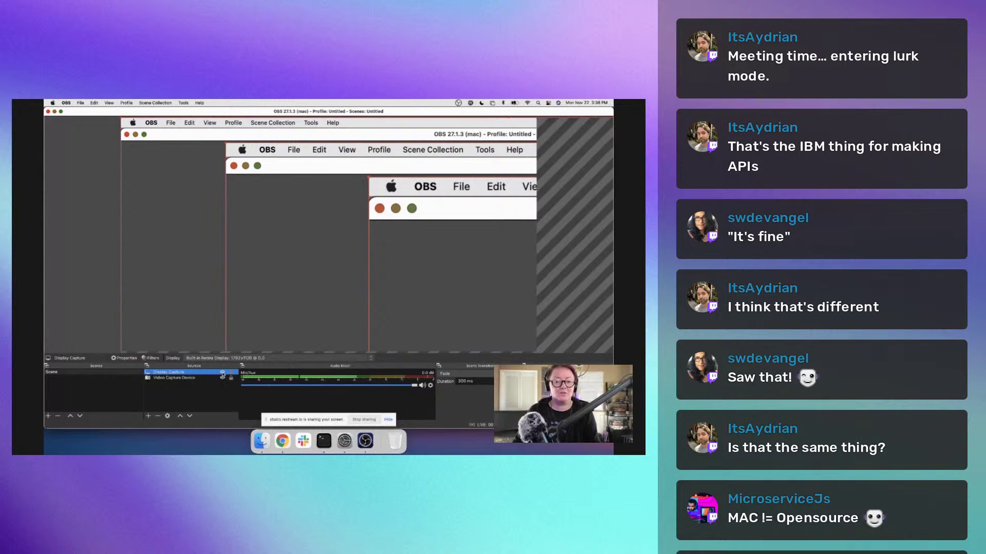
{"action": "left_click", "coordinate": [223, 372]}
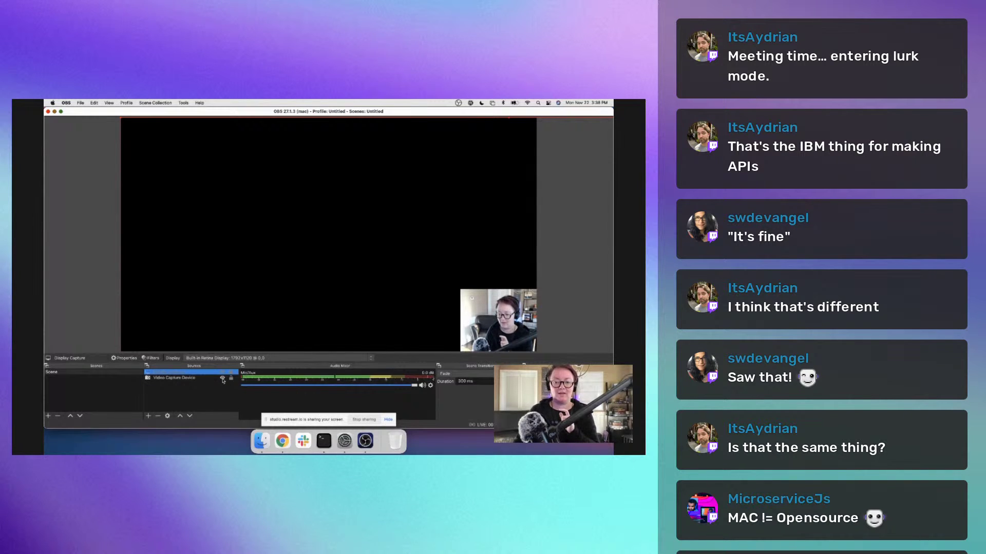
{"action": "left_click", "coordinate": [164, 376]}
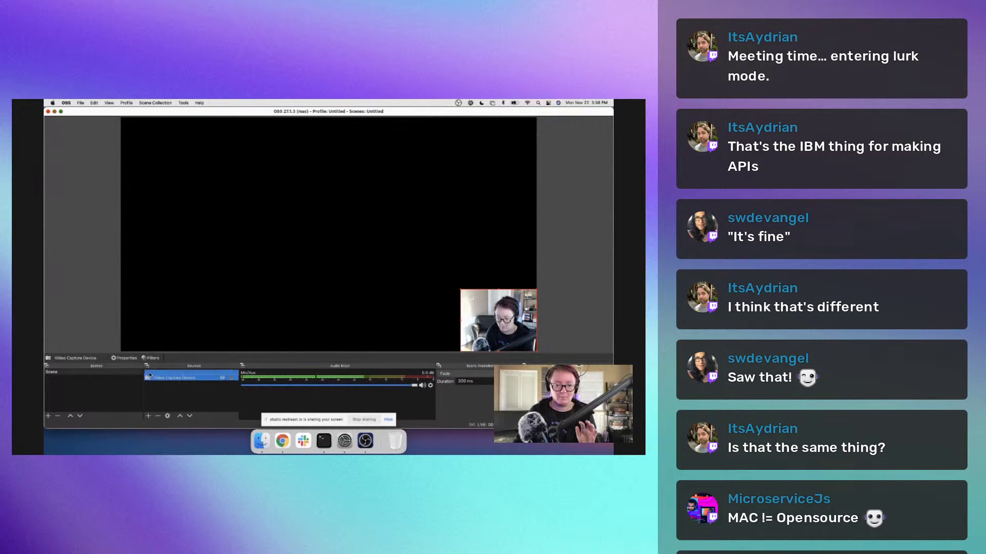
{"action": "left_click", "coordinate": [150, 372]}
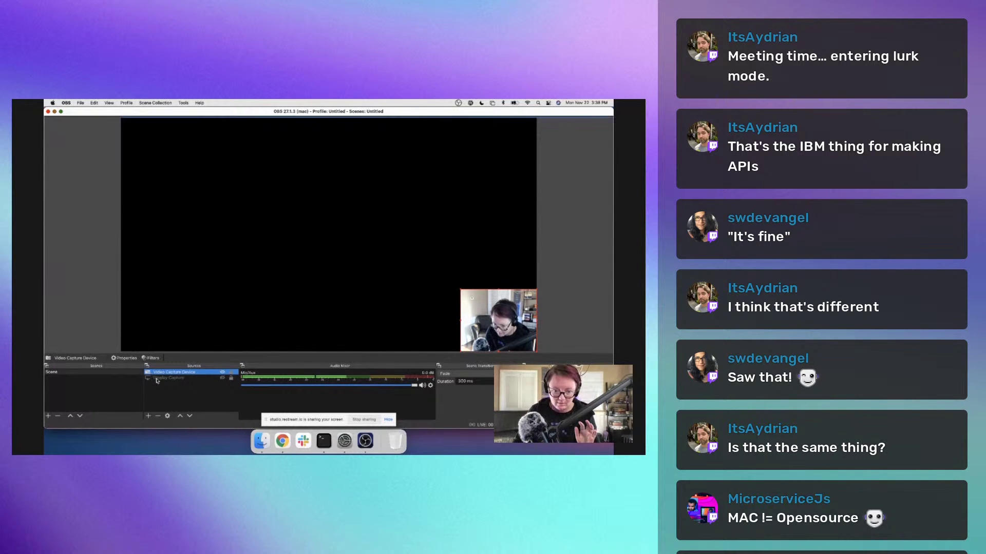
{"action": "left_click_drag", "start_coordinate": [150, 372], "coordinate": [157, 380]}
{"action": "left_click", "coordinate": [222, 378]}
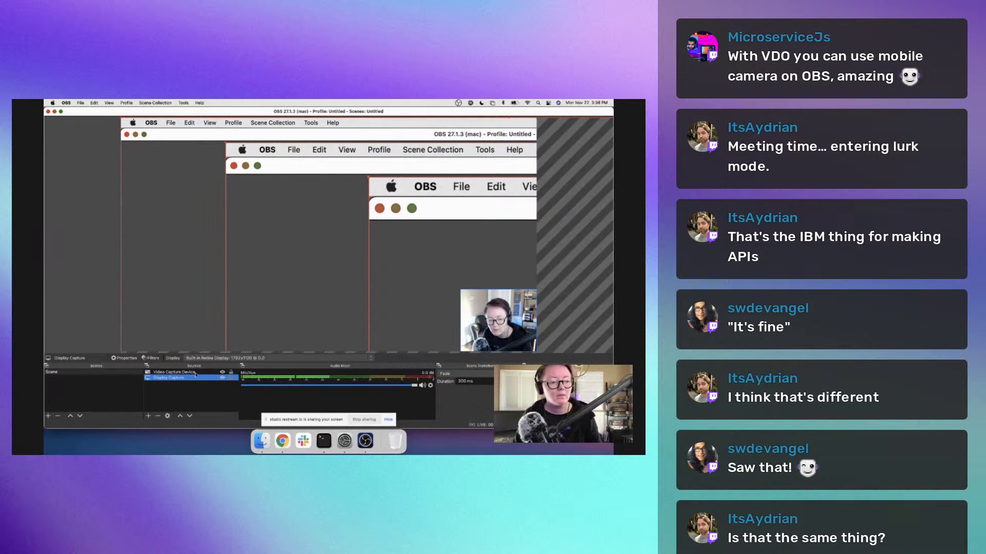
- Return to OBS, cancel removing Display Capture, and hide it with its eye icon instead
{"action": "key", "text": "super+Tab"}
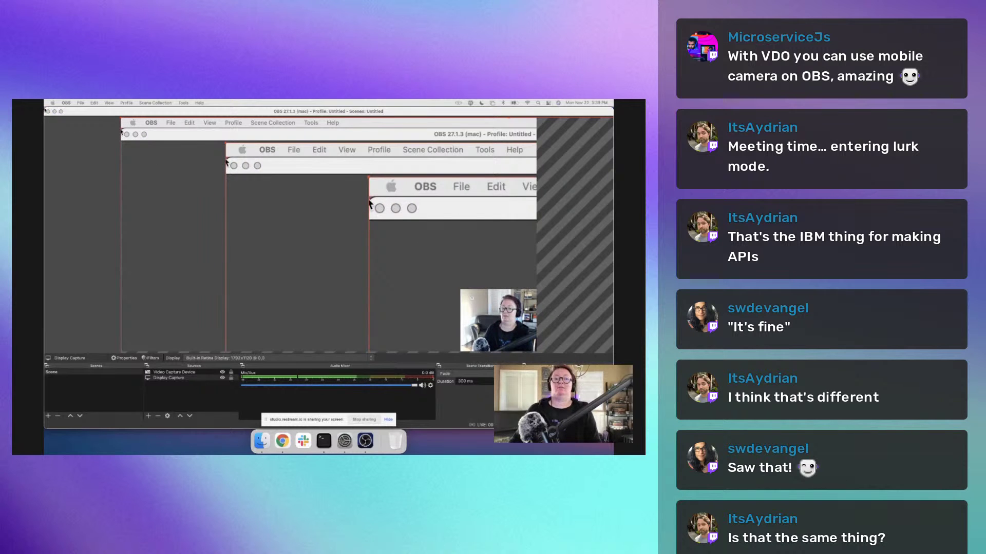
{"action": "mouse_move", "coordinate": [45, 109]}
{"action": "left_mouse_down"}
{"action": "mouse_move", "coordinate": [75, 135]}
{"action": "mouse_move", "coordinate": [44, 131]}
{"action": "mouse_move", "coordinate": [45, 116]}
{"action": "left_mouse_up"}
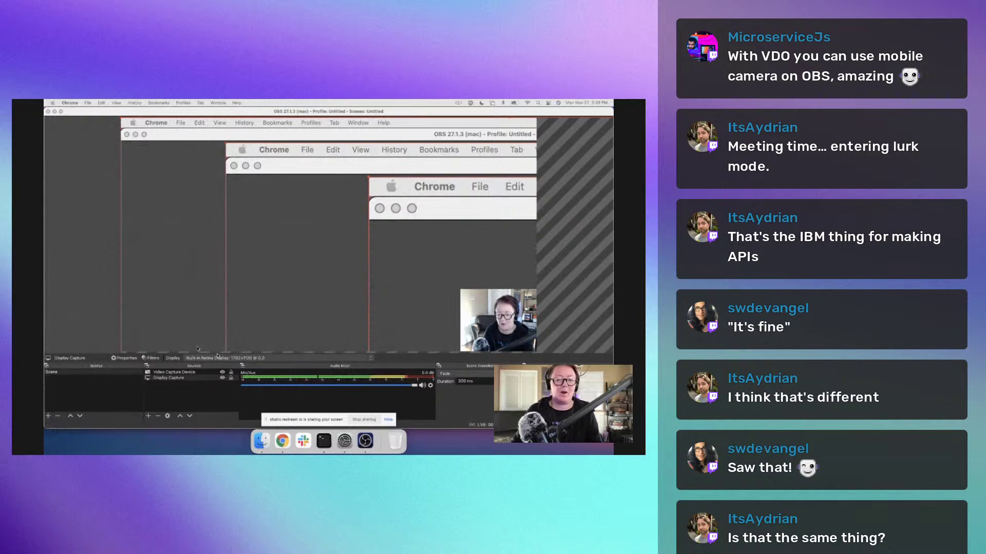
{"action": "left_click", "coordinate": [202, 373]}
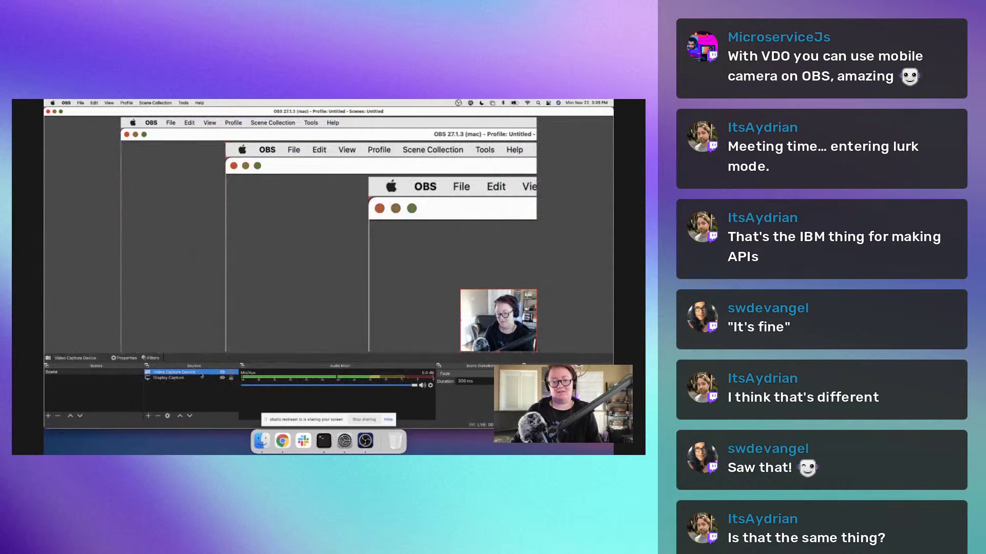
{"action": "left_click", "coordinate": [199, 379]}
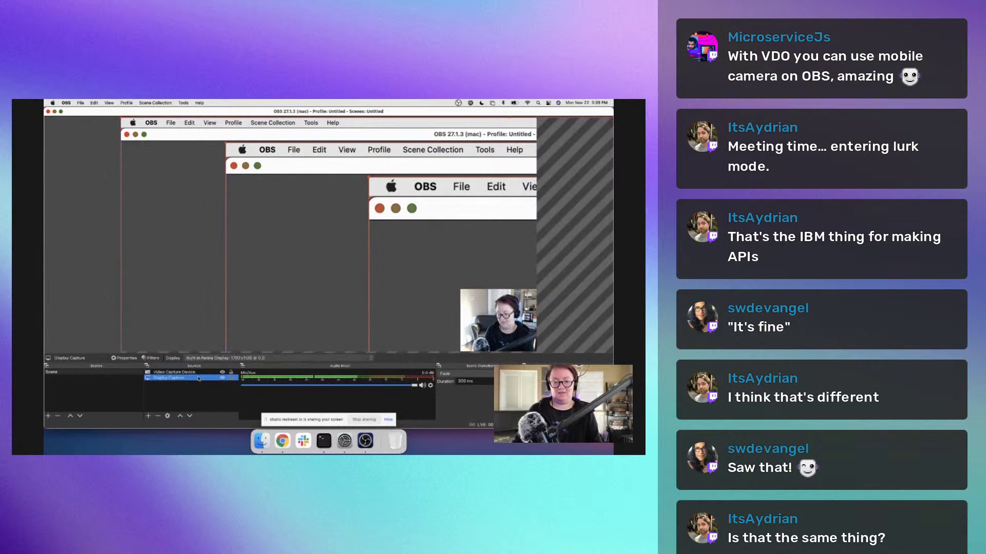
{"action": "left_click", "coordinate": [159, 419]}
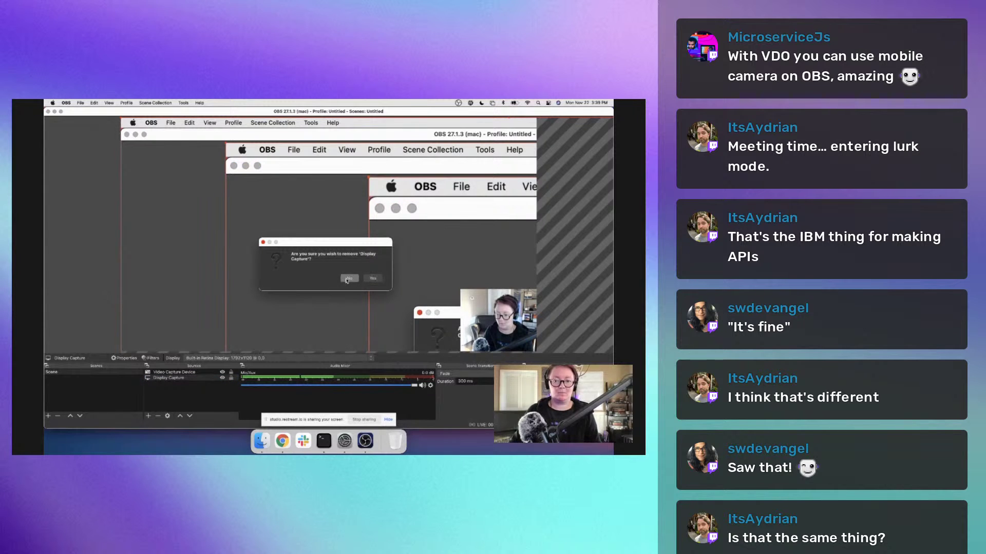
{"action": "left_click", "coordinate": [348, 279]}
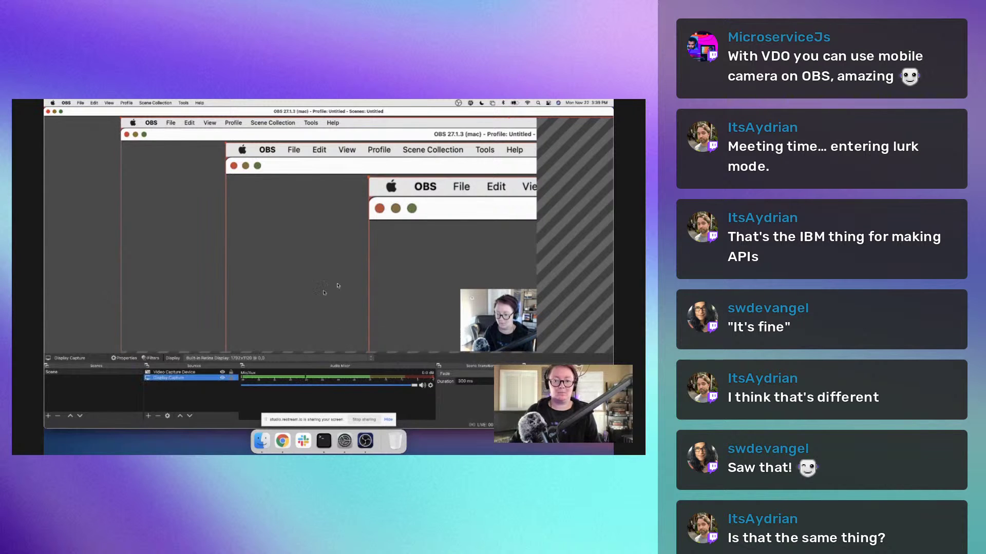
{"action": "left_click", "coordinate": [222, 378]}
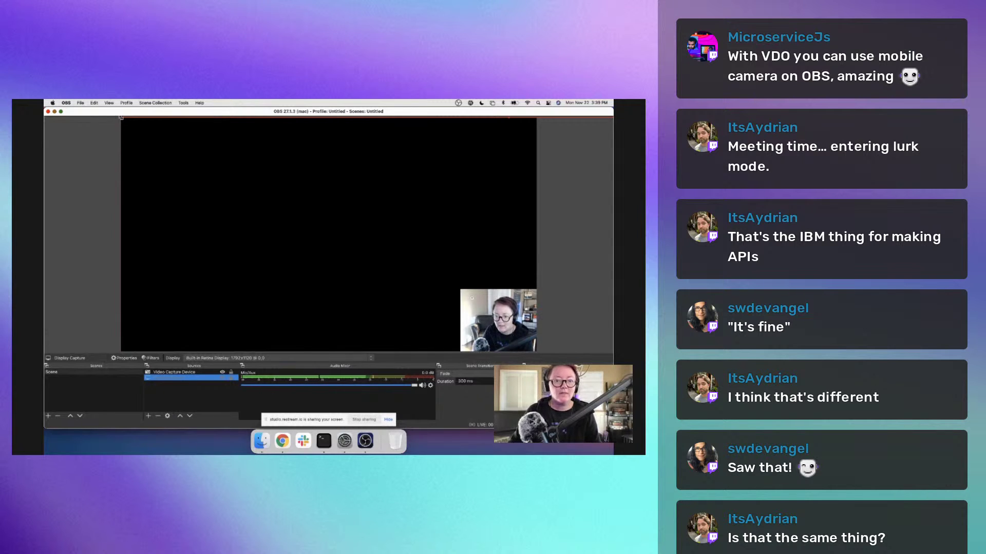
- Drag the hidden Display Capture to the top-left and resize it to span nearly the whole canvas
{"action": "left_click_drag", "start_coordinate": [121, 117], "coordinate": [141, 153]}
{"action": "left_click_drag", "start_coordinate": [107, 125], "coordinate": [403, 194]}
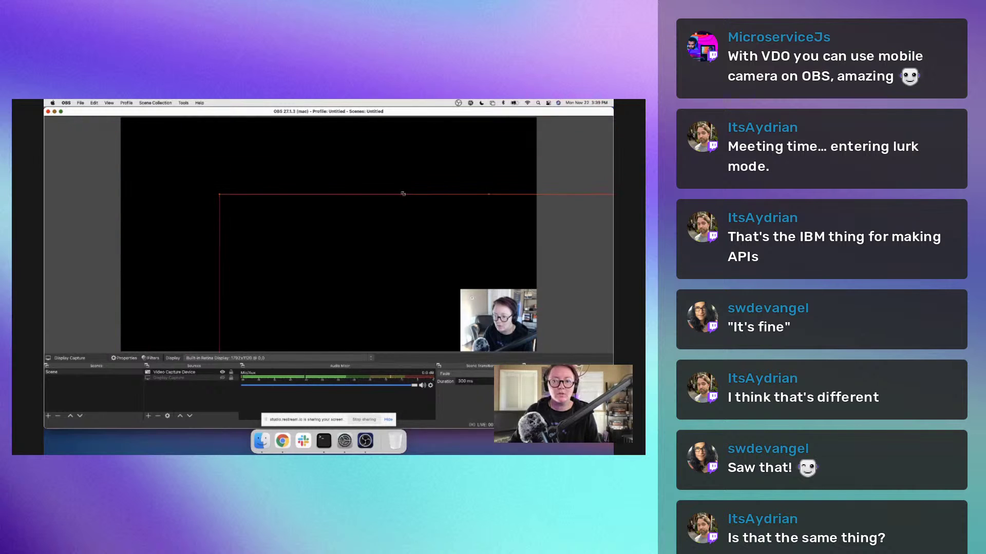
{"action": "left_click_drag", "start_coordinate": [423, 234], "coordinate": [267, 161]}
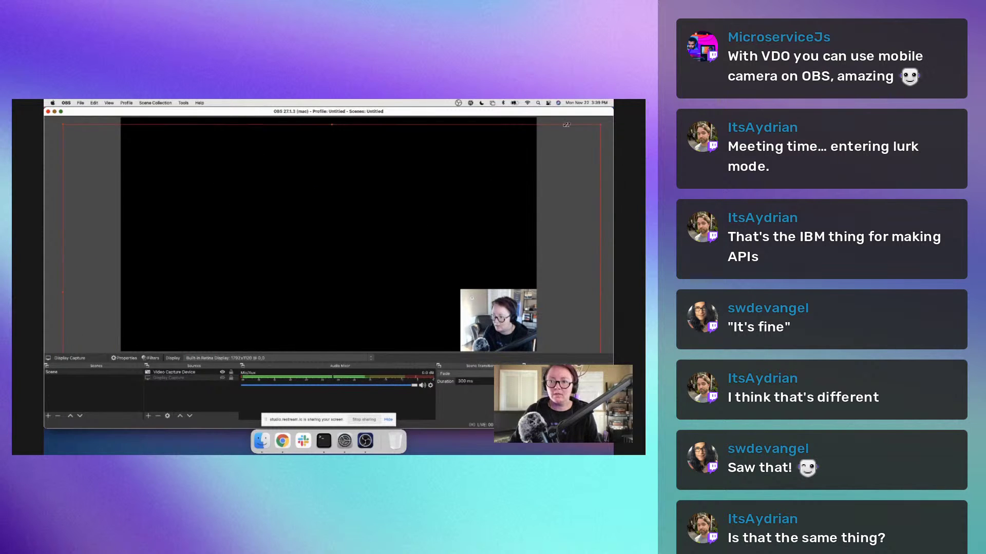
{"action": "left_click_drag", "start_coordinate": [602, 126], "coordinate": [463, 147]}
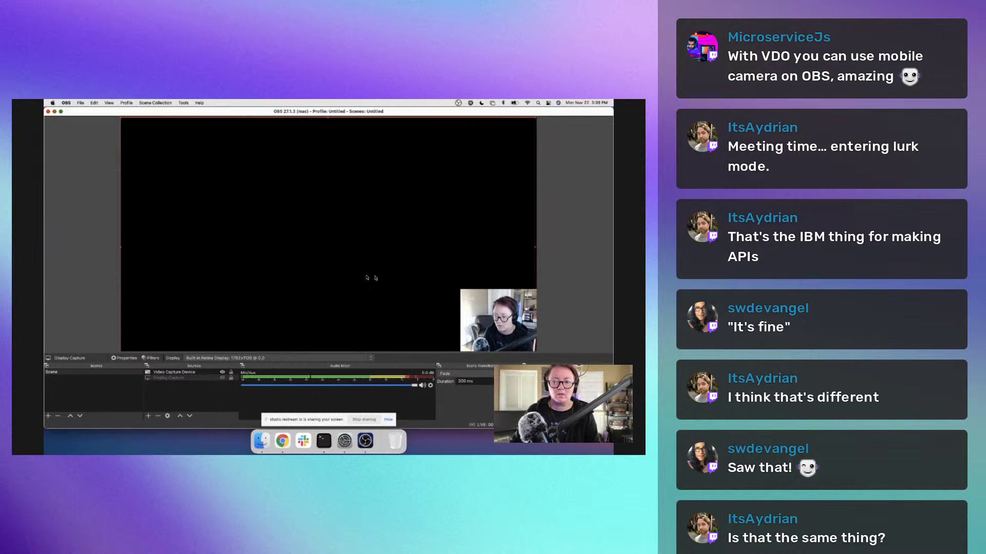
{"action": "left_click_drag", "start_coordinate": [536, 119], "coordinate": [441, 175]}
{"action": "left_click_drag", "start_coordinate": [370, 269], "coordinate": [366, 215]}
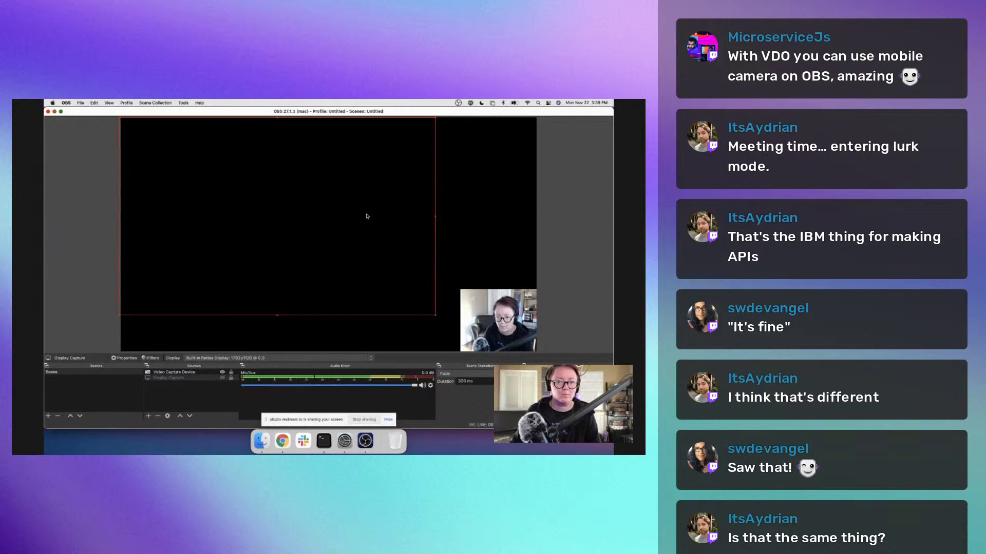
{"action": "left_click_drag", "start_coordinate": [435, 315], "coordinate": [493, 352]}
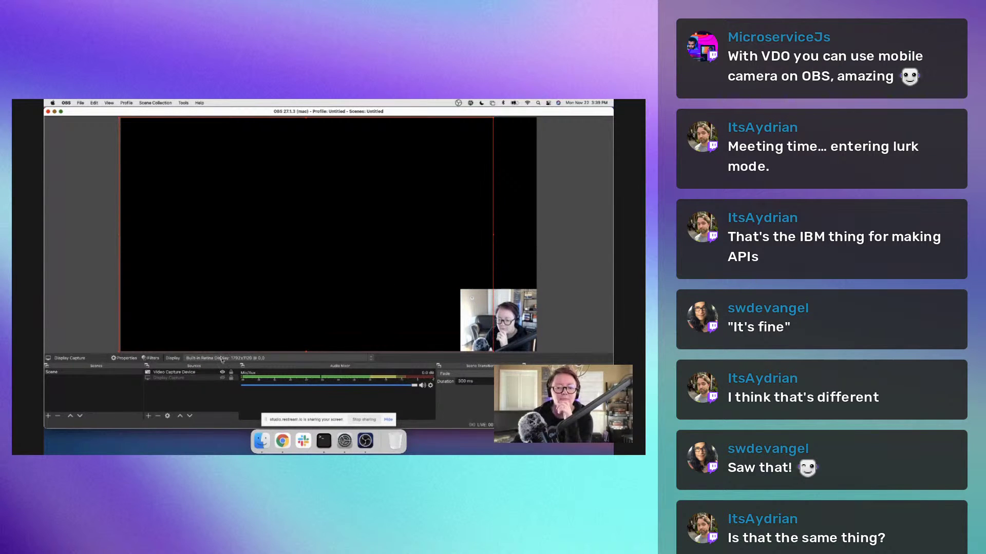
- Make Display Capture visible behind the webcam, then switch away from OBS
{"action": "left_click", "coordinate": [222, 377]}
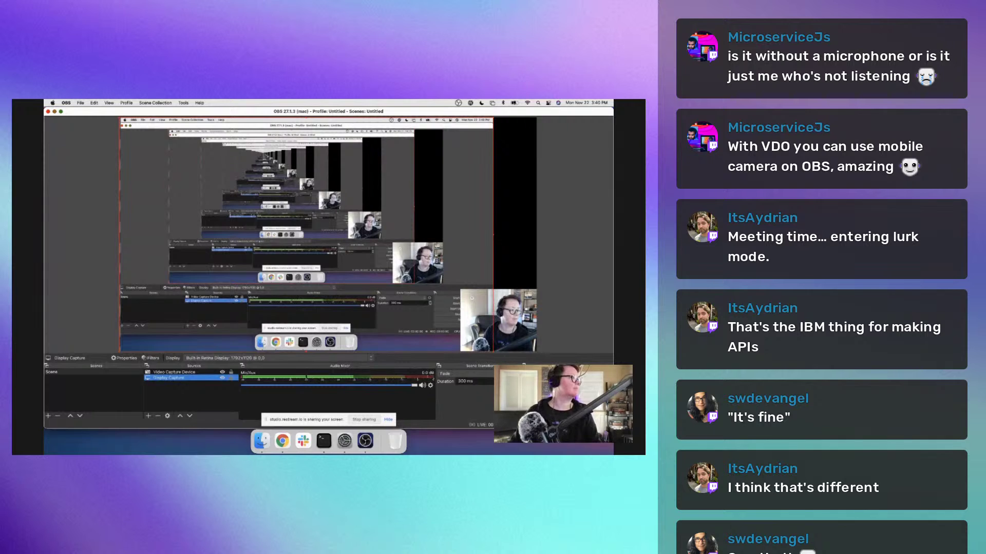
{"action": "key", "text": "super+Tab"}
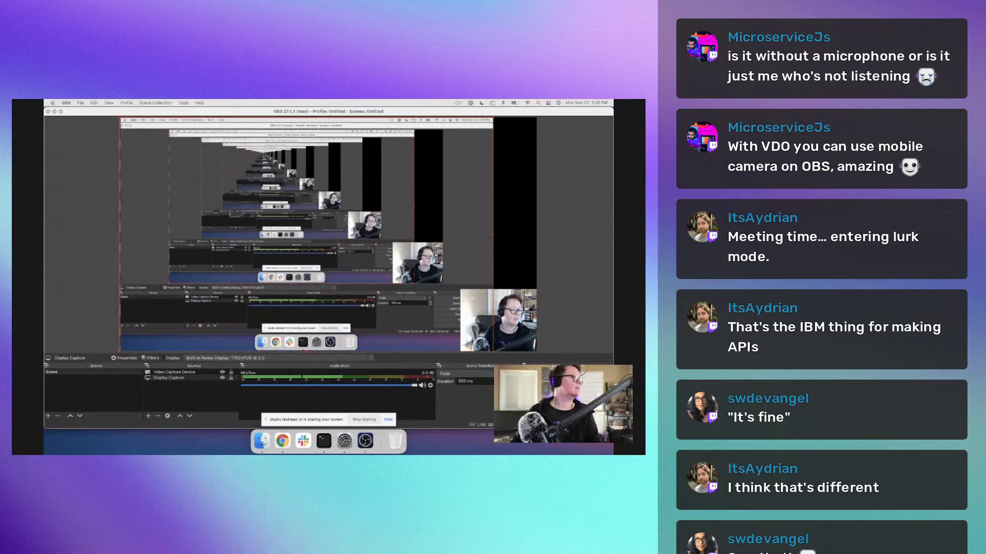
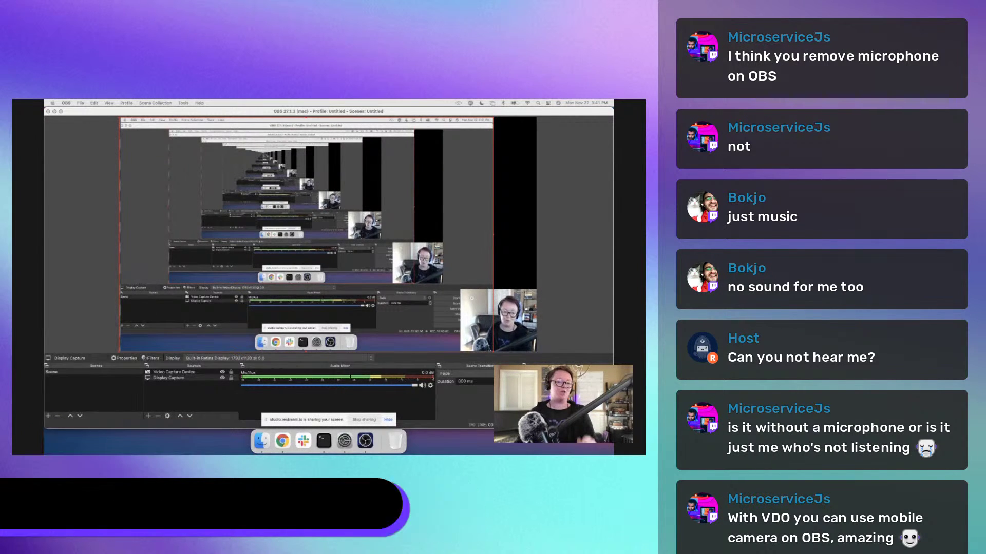
- Make the Video Capture Device visible and hide Display Capture, leaving only the webcam in the preview
{"action": "left_click", "coordinate": [222, 377]}
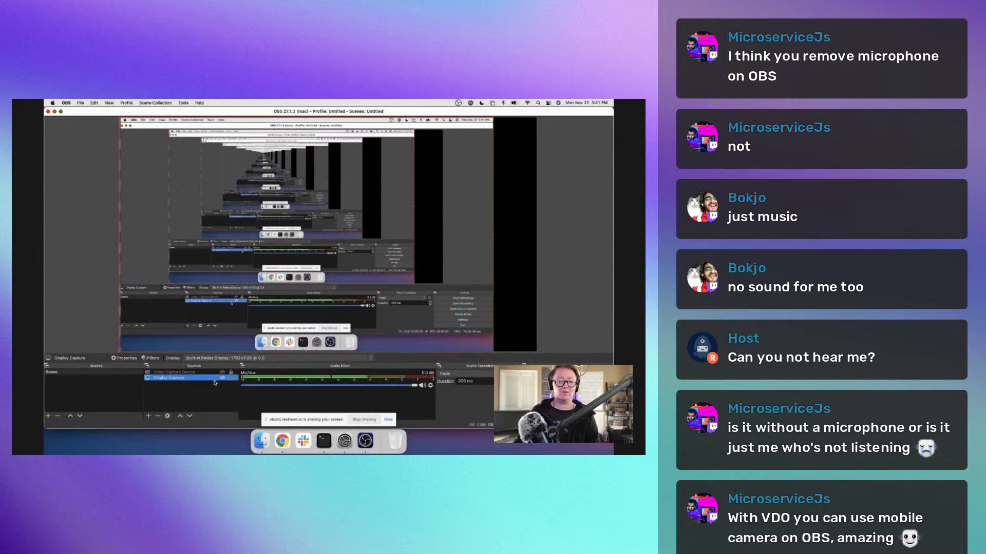
{"action": "left_click", "coordinate": [223, 372]}
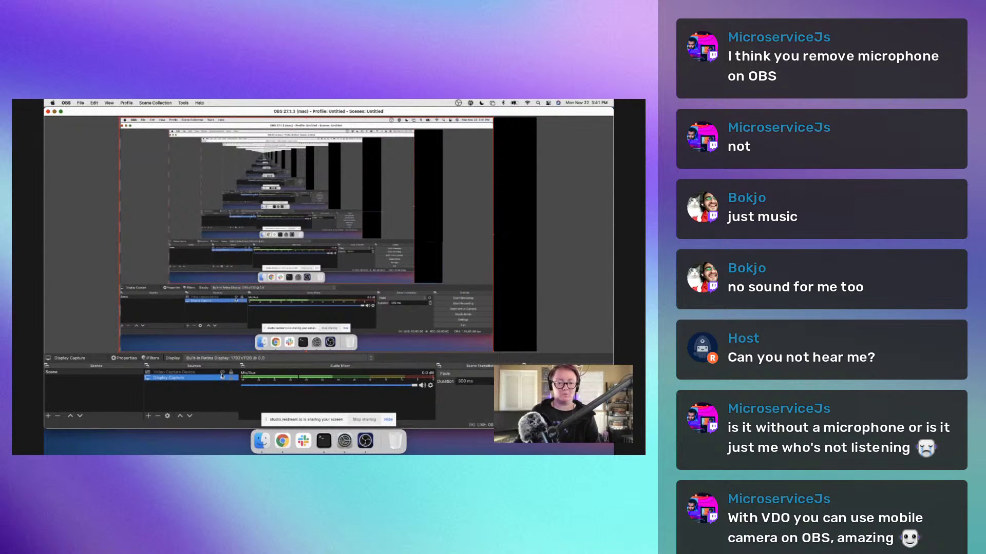
{"action": "left_click", "coordinate": [222, 378]}
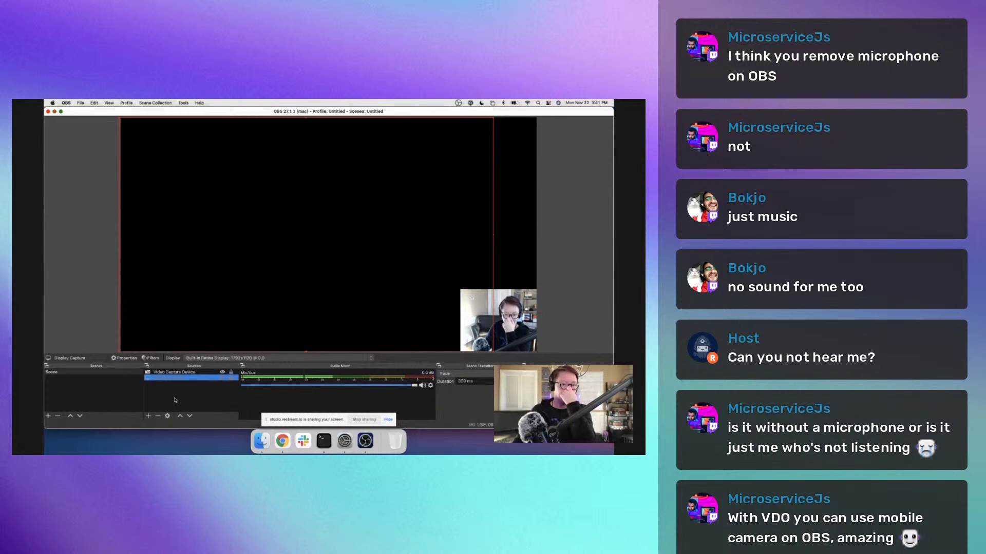
- Widen, shrink, move up and slightly enlarge the Display Capture box in the preview canvas
{"action": "left_click", "coordinate": [231, 136]}
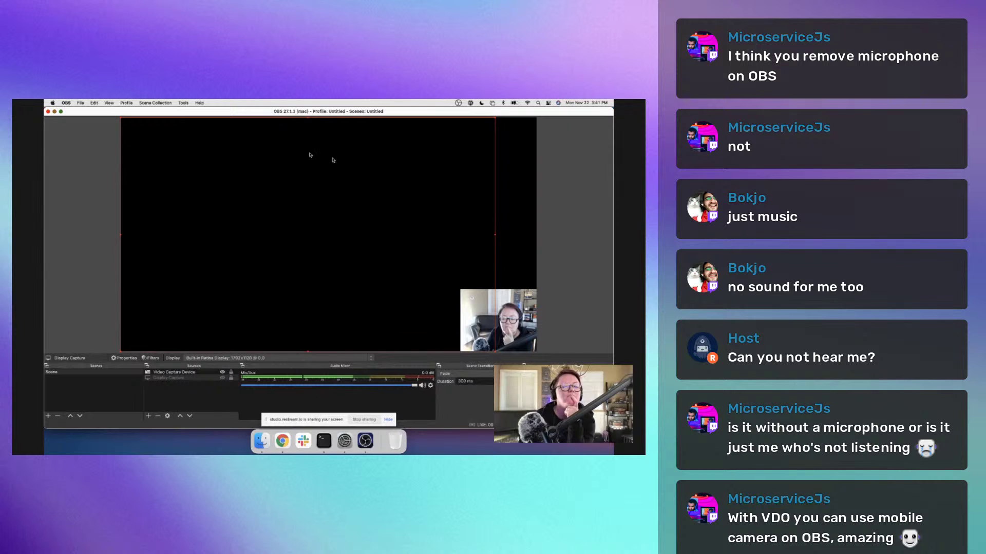
{"action": "left_click_drag", "start_coordinate": [495, 235], "coordinate": [537, 236]}
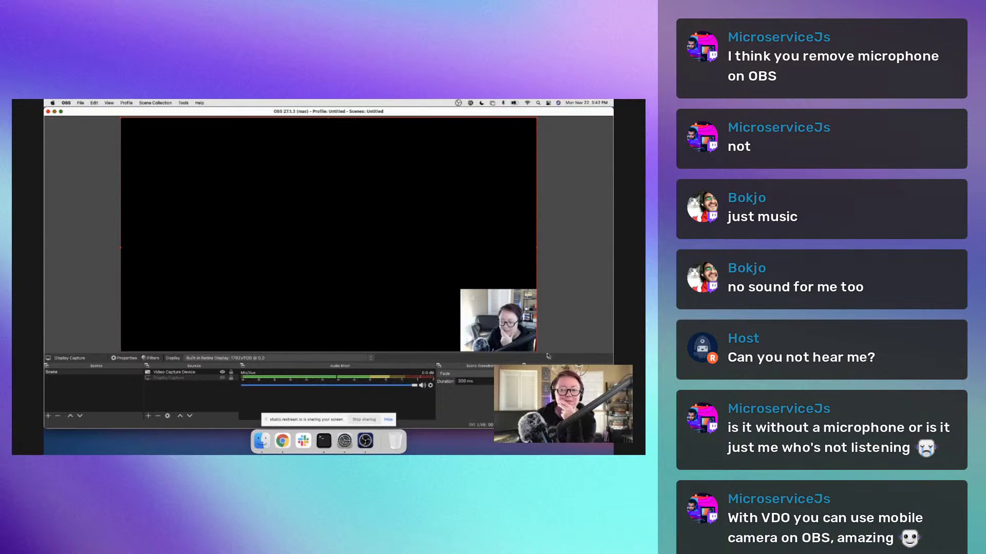
{"action": "left_click_drag", "start_coordinate": [535, 120], "coordinate": [443, 181]}
{"action": "left_click_drag", "start_coordinate": [405, 209], "coordinate": [406, 151]}
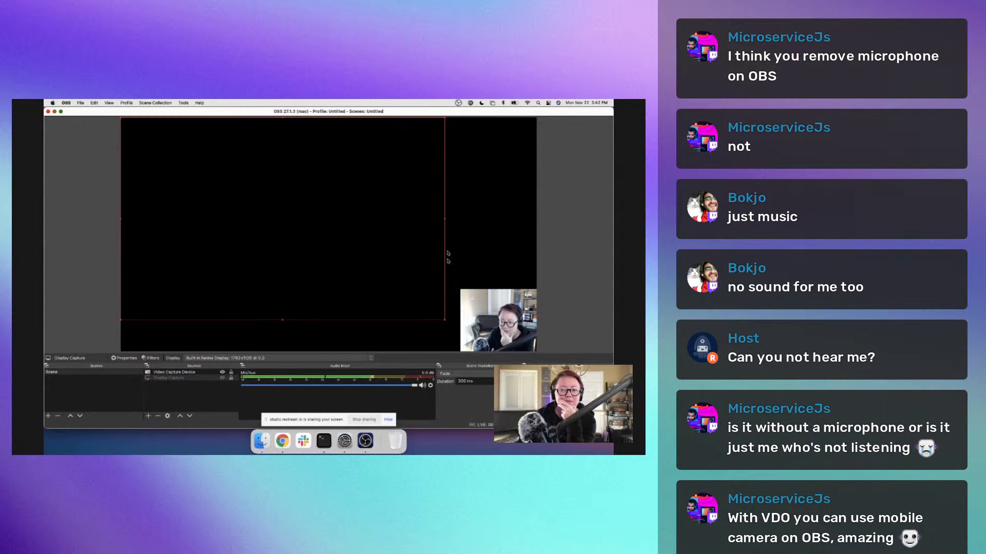
{"action": "left_click_drag", "start_coordinate": [444, 319], "coordinate": [459, 330]}
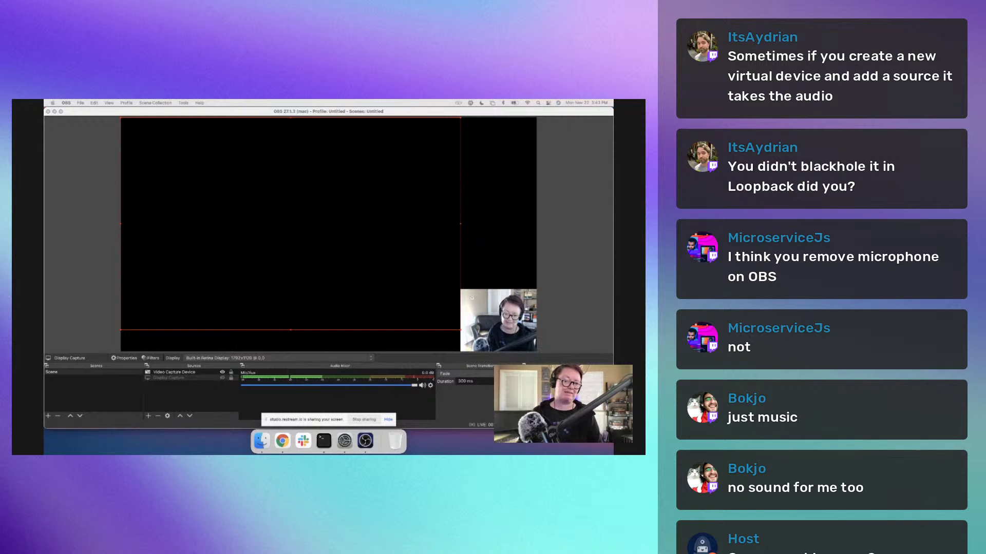
{"action": "left_click", "coordinate": [283, 441]}
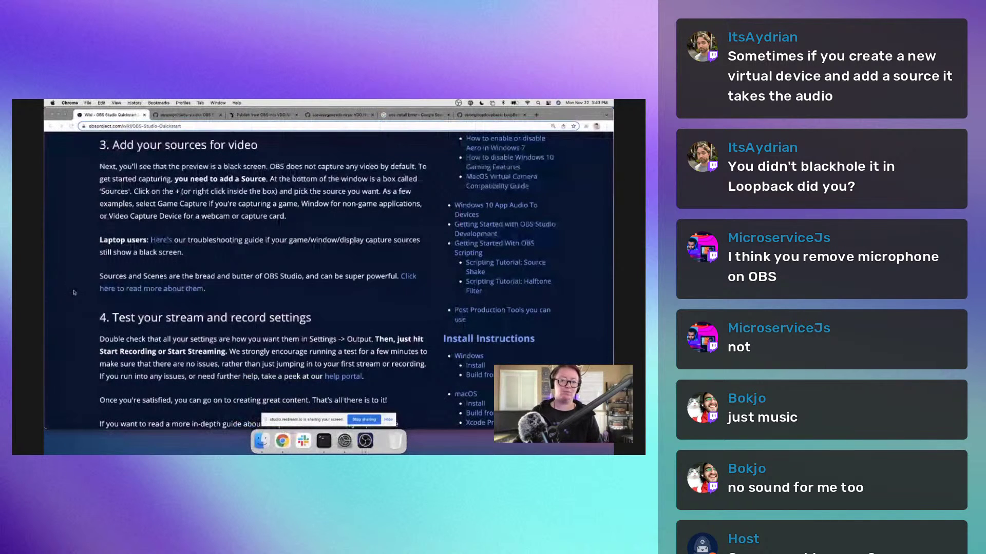
{"action": "left_click", "coordinate": [113, 145]}
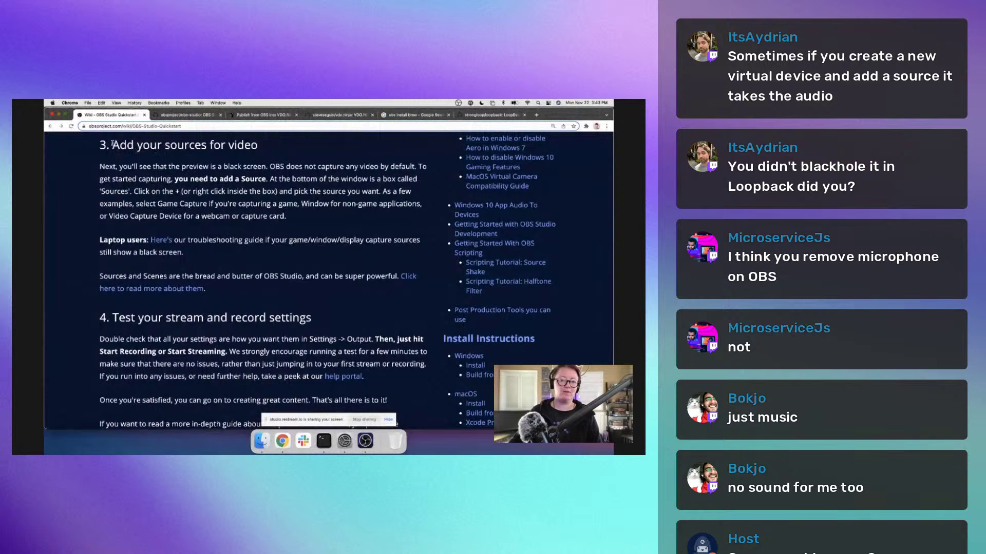
{"action": "left_click_drag", "start_coordinate": [112, 145], "coordinate": [267, 148]}
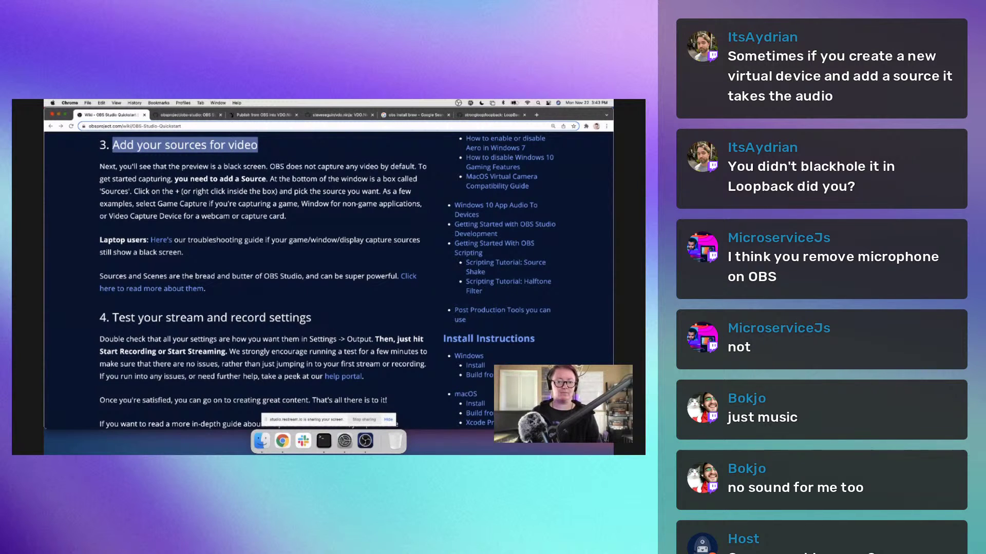
{"action": "scroll", "coordinate": [74, 317], "scroll_direction": "down", "scroll_amount": 2}
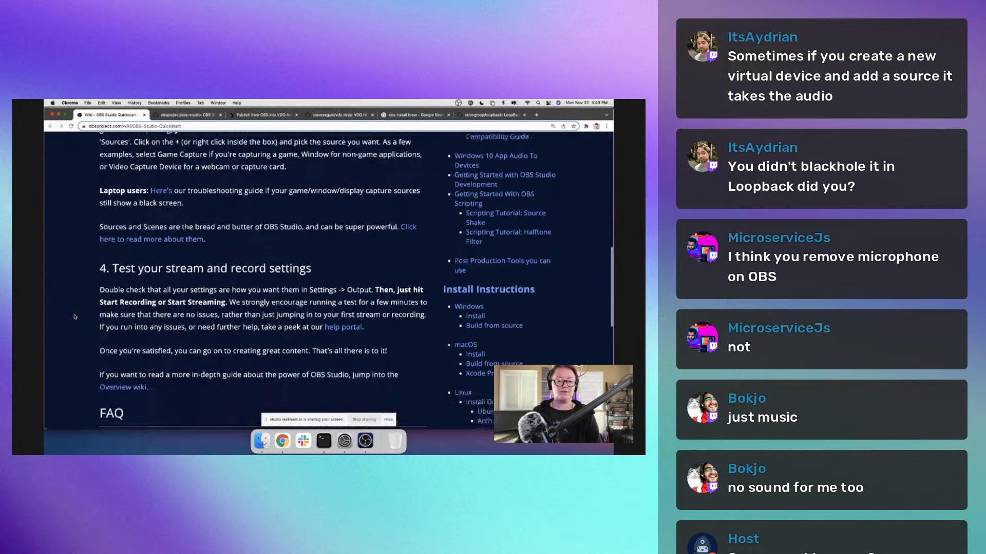
{"action": "scroll", "coordinate": [75, 316], "scroll_direction": "down", "scroll_amount": 5}
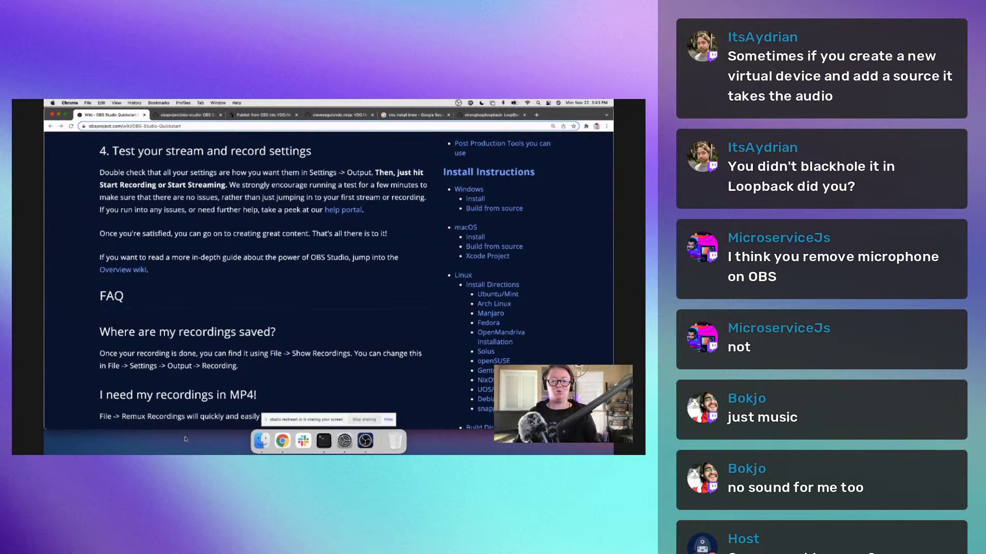
{"action": "left_click", "coordinate": [364, 441]}
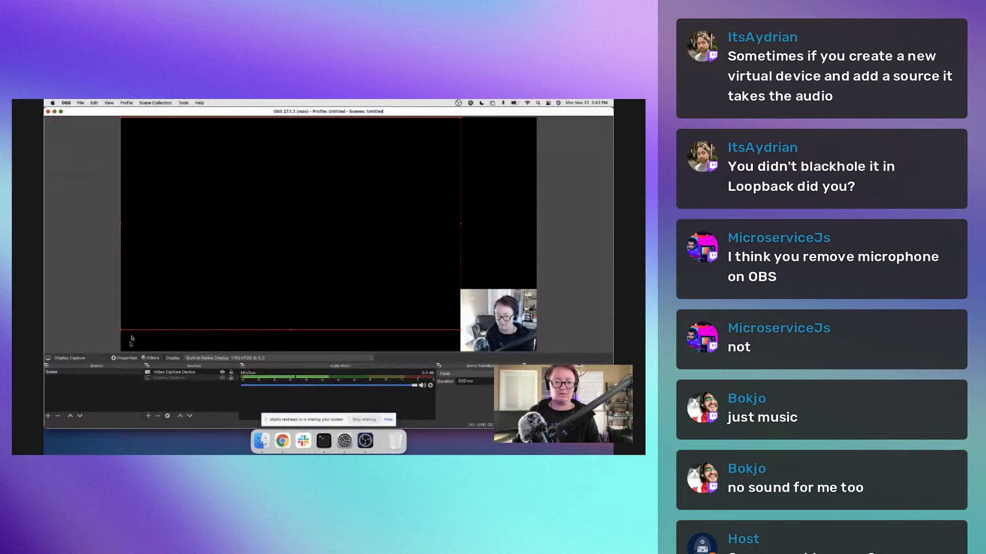
- Reset the Display Capture properties to their defaults and confirm with OK
{"action": "left_click", "coordinate": [124, 359]}
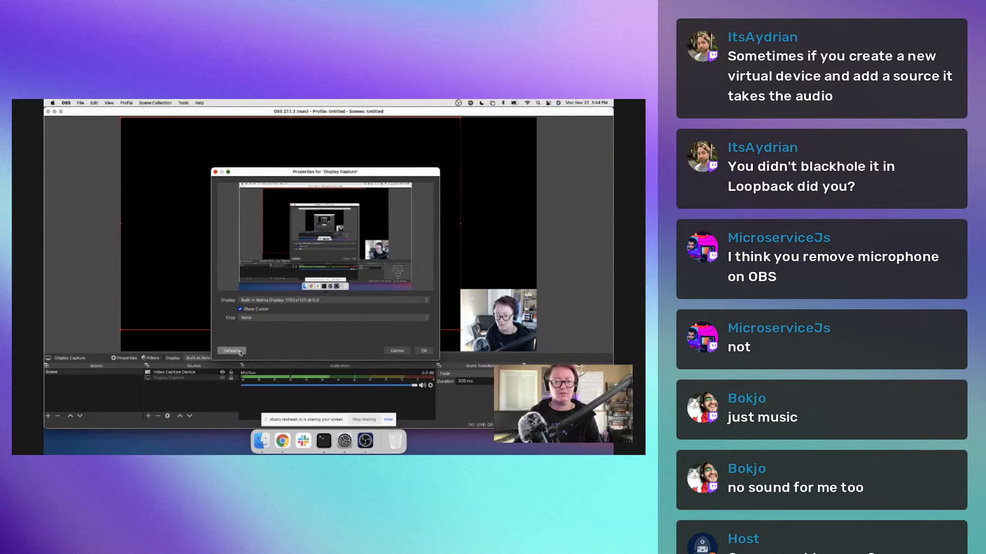
{"action": "left_click", "coordinate": [240, 352]}
{"action": "left_click", "coordinate": [216, 173]}
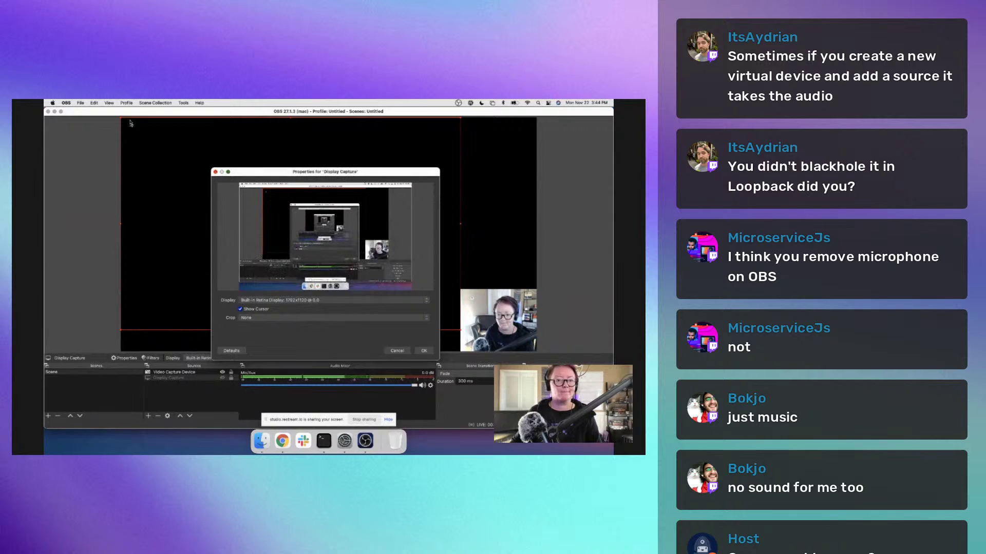
{"action": "left_click", "coordinate": [340, 274]}
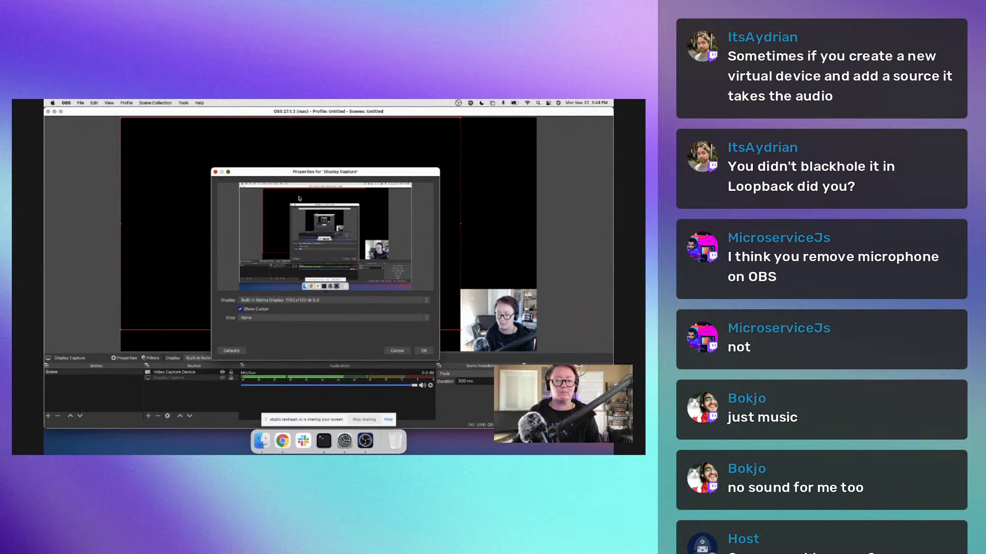
{"action": "left_click", "coordinate": [424, 351]}
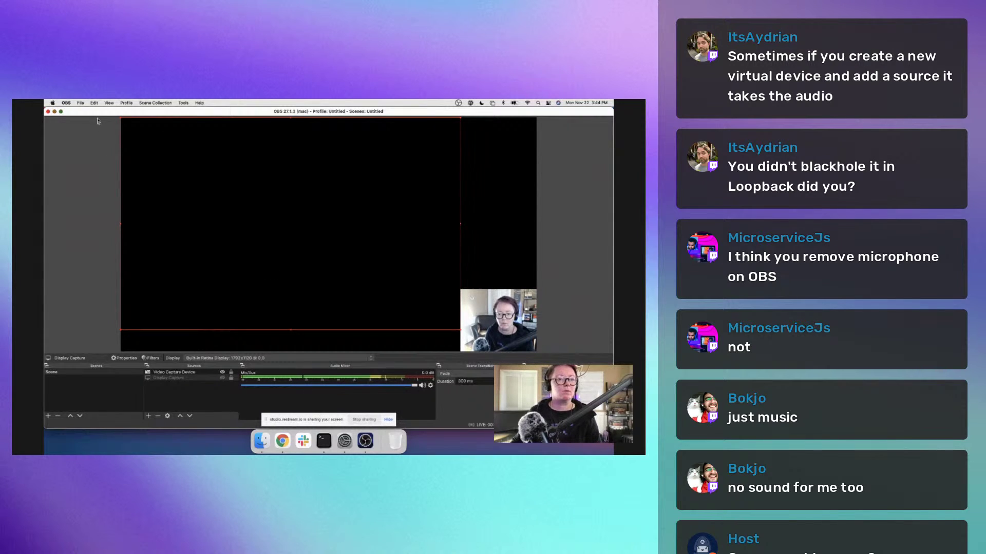
- Look through the Profile menu options, then switch over to Chrome
{"action": "left_click", "coordinate": [124, 103]}
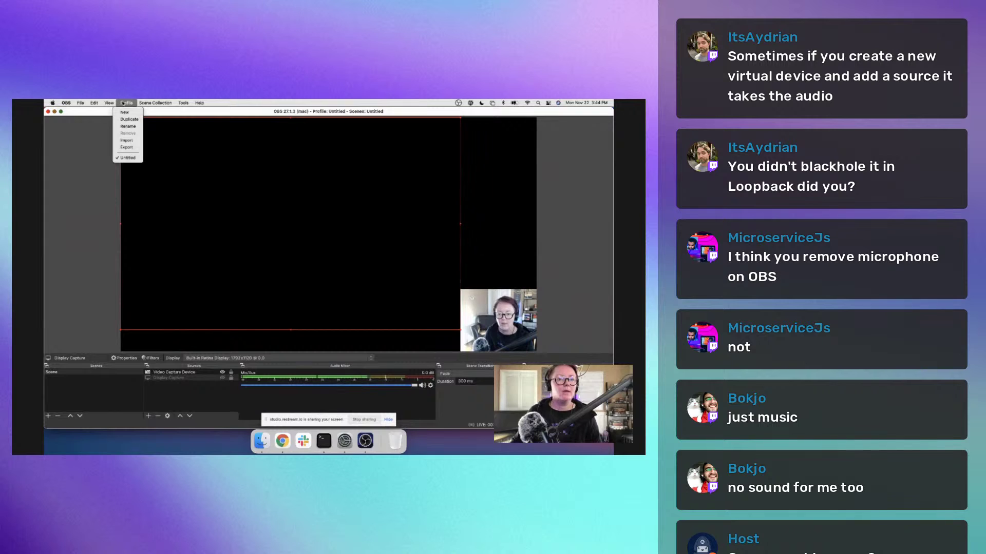
{"action": "mouse_move", "coordinate": [145, 104]}
{"action": "mouse_move", "coordinate": [179, 102]}
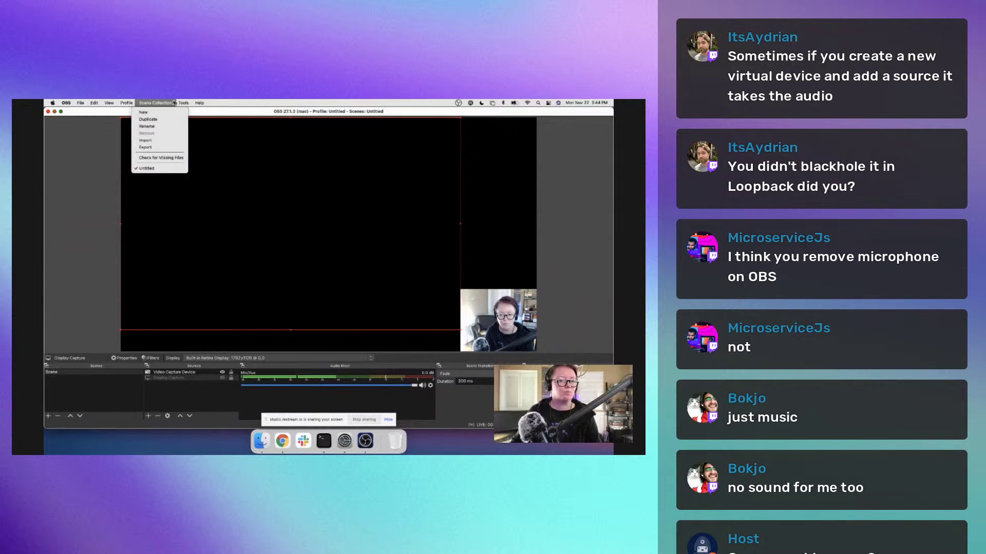
{"action": "mouse_move", "coordinate": [110, 103]}
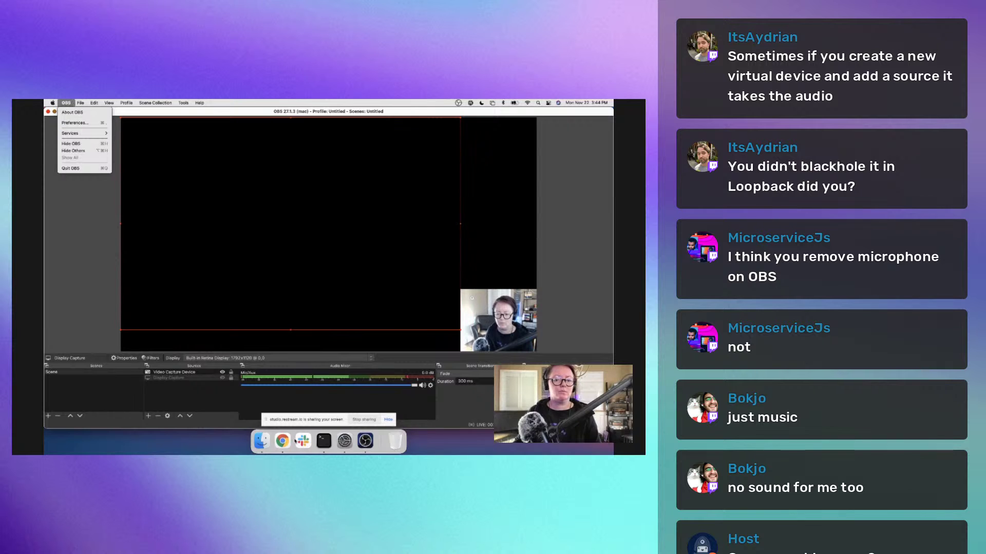
{"action": "key", "text": "super+Tab"}
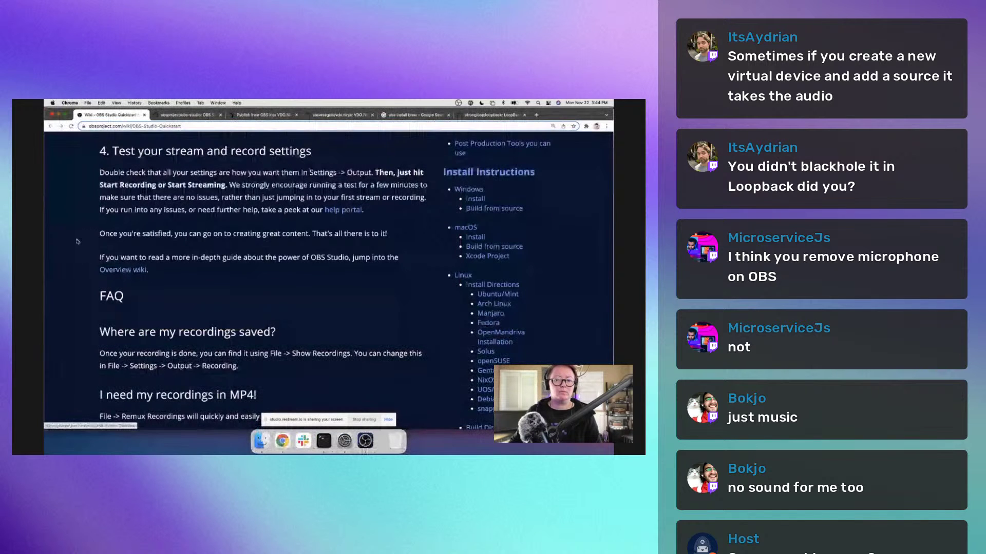
- Search Google for 'streaming provider obs' and look over the results
{"action": "scroll", "coordinate": [77, 243], "scroll_direction": "up", "scroll_amount": 5}
{"action": "scroll", "coordinate": [77, 243], "scroll_direction": "up", "scroll_amount": 5}
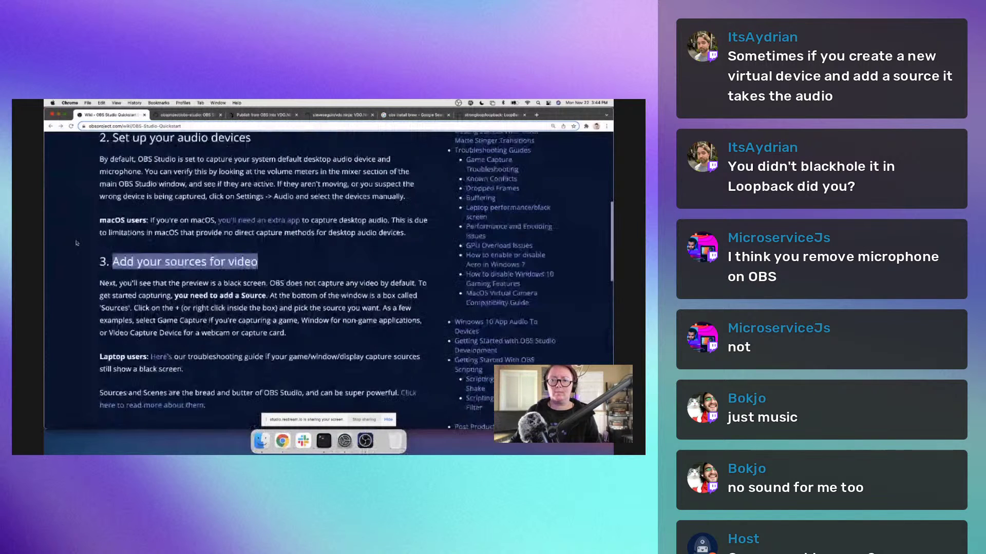
{"action": "scroll", "coordinate": [77, 243], "scroll_direction": "up", "scroll_amount": 3}
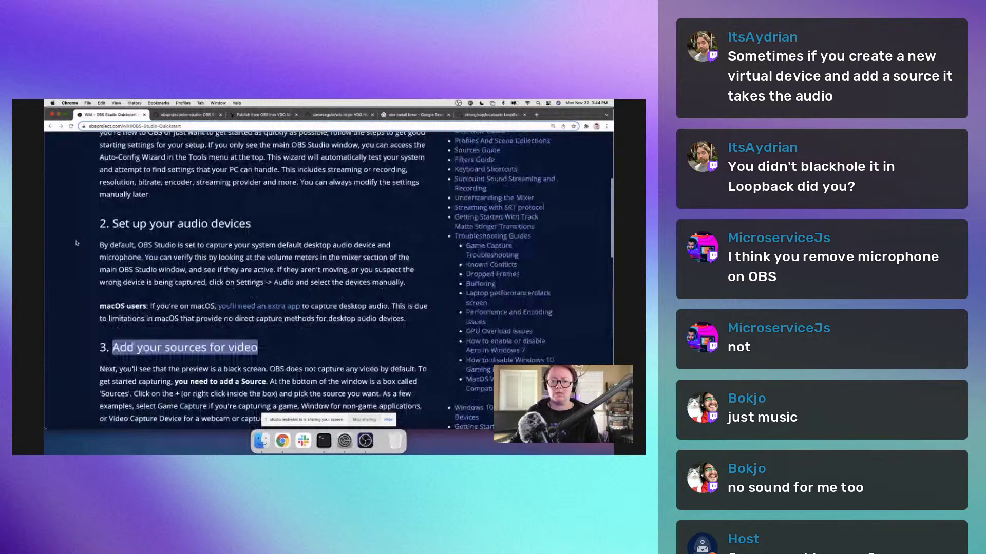
{"action": "scroll", "coordinate": [77, 243], "scroll_direction": "up", "scroll_amount": 4}
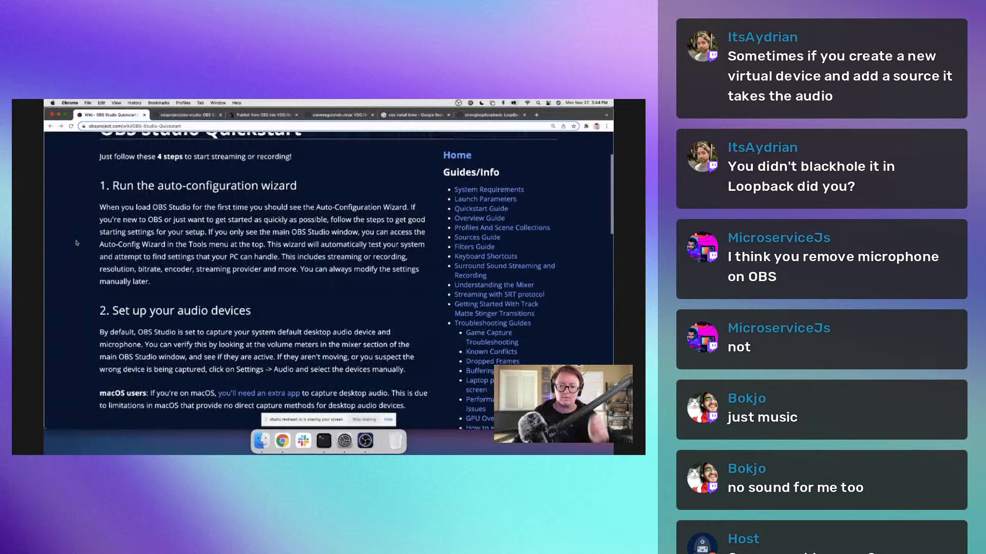
{"action": "key", "text": "super+t"}
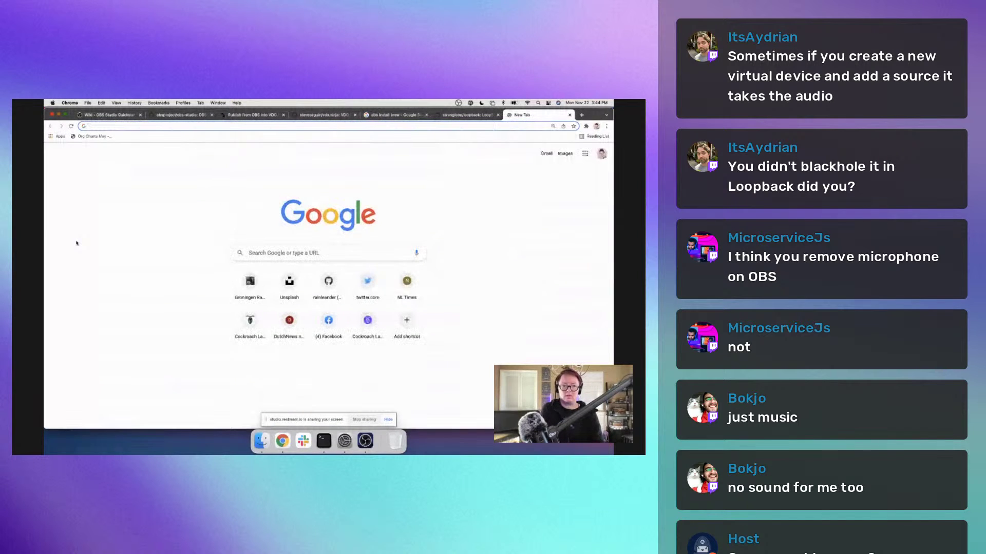
{"action": "type", "text": "streaming provider"}
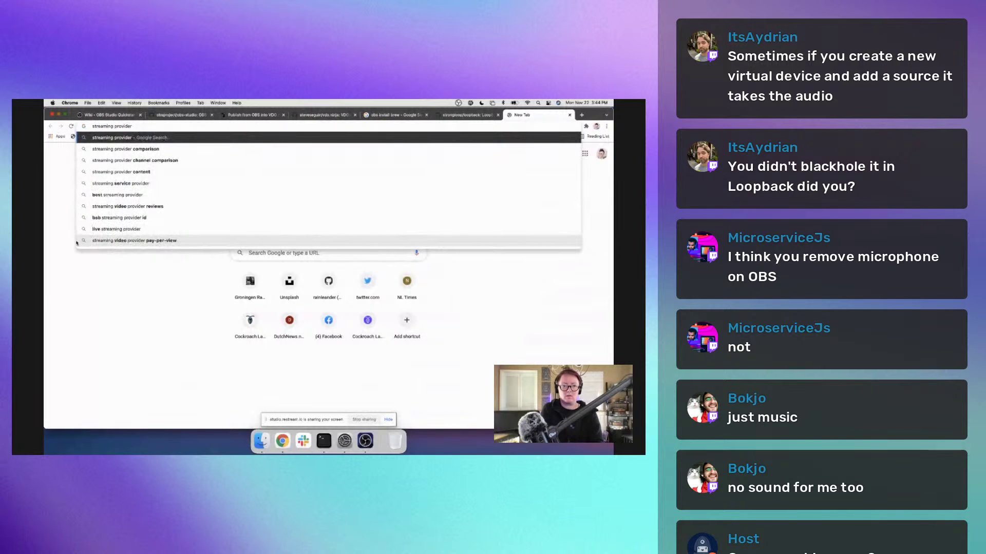
{"action": "type", "text": " obs"}
{"action": "key", "text": "Return"}
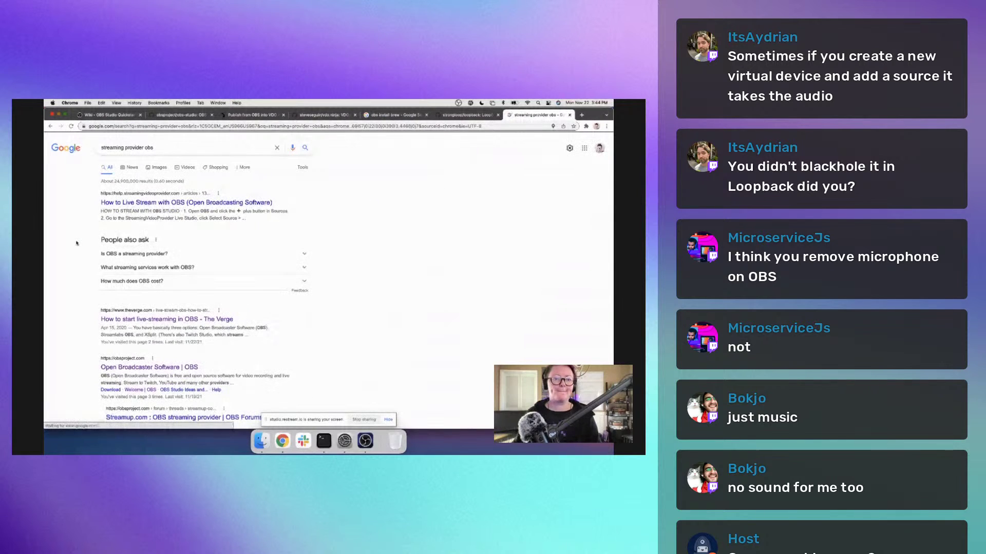
{"action": "scroll", "coordinate": [76, 244], "scroll_direction": "down", "scroll_amount": 1}
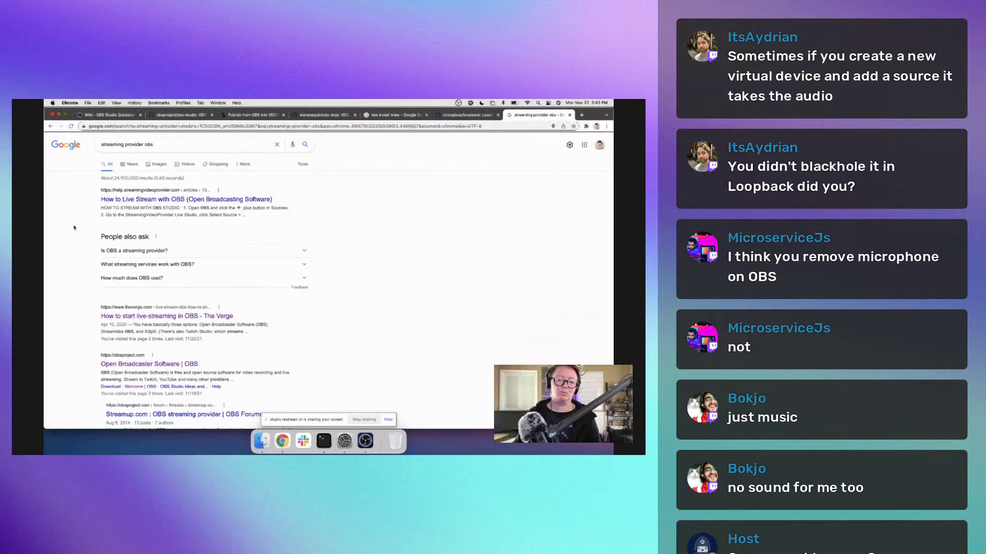
- Close the search results tab, glance at OBS, and return to the Quickstart wiki
{"action": "key", "text": "super+w"}
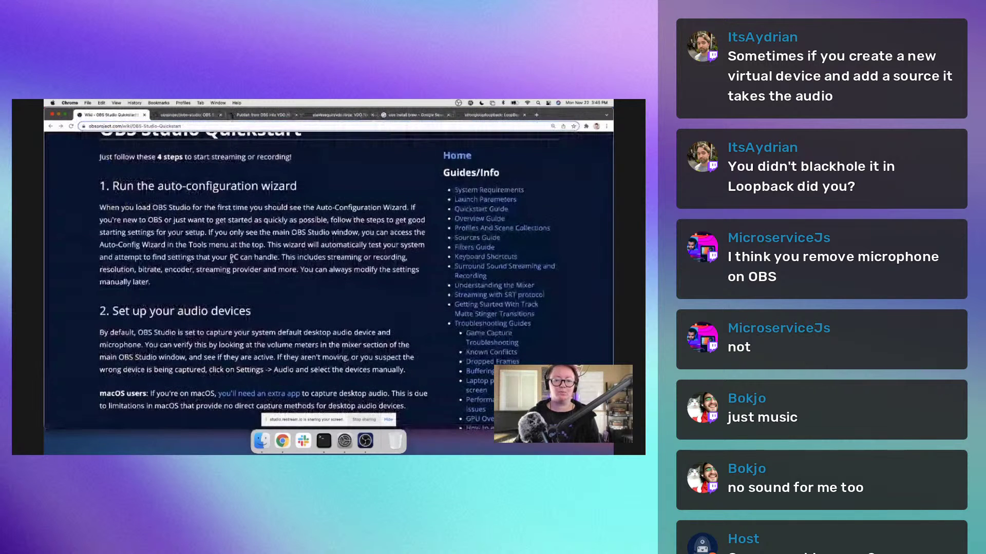
{"action": "scroll", "coordinate": [71, 259], "scroll_direction": "down", "scroll_amount": 2}
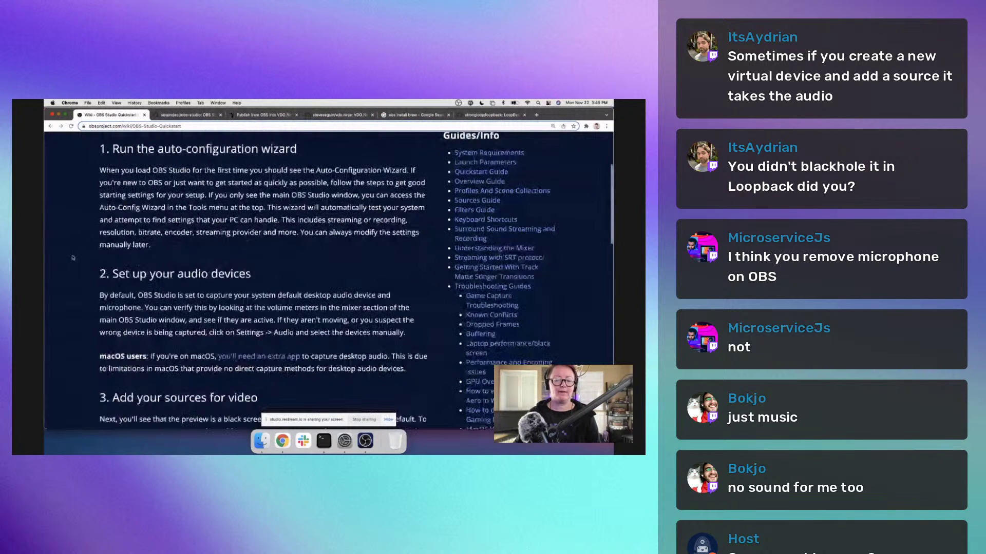
{"action": "scroll", "coordinate": [277, 353], "scroll_direction": "down", "scroll_amount": 6}
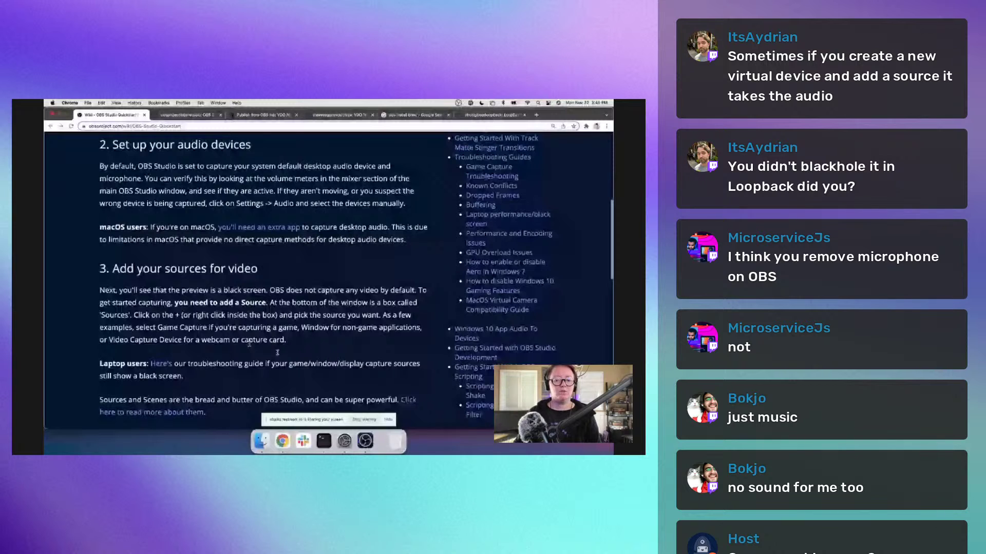
{"action": "left_click", "coordinate": [368, 441]}
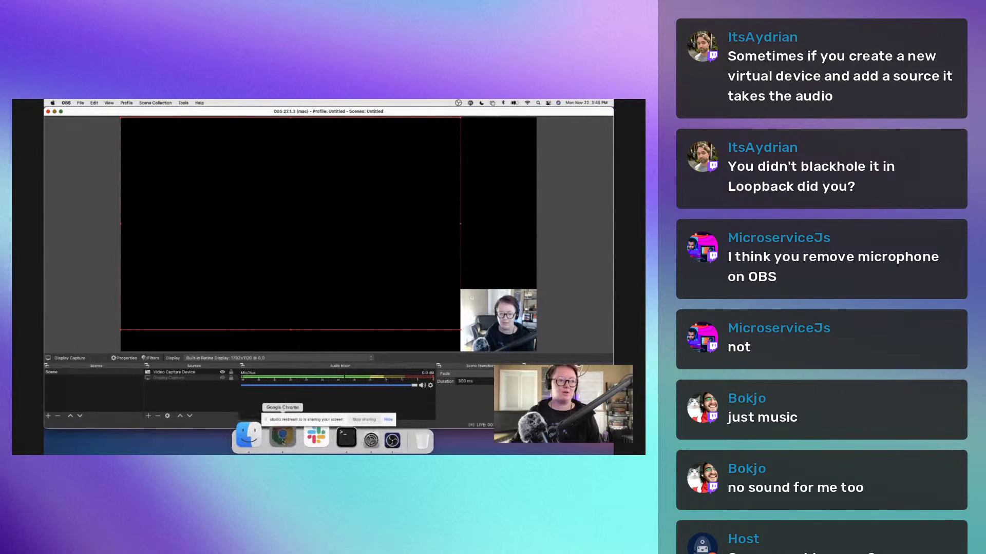
{"action": "left_click", "coordinate": [282, 440]}
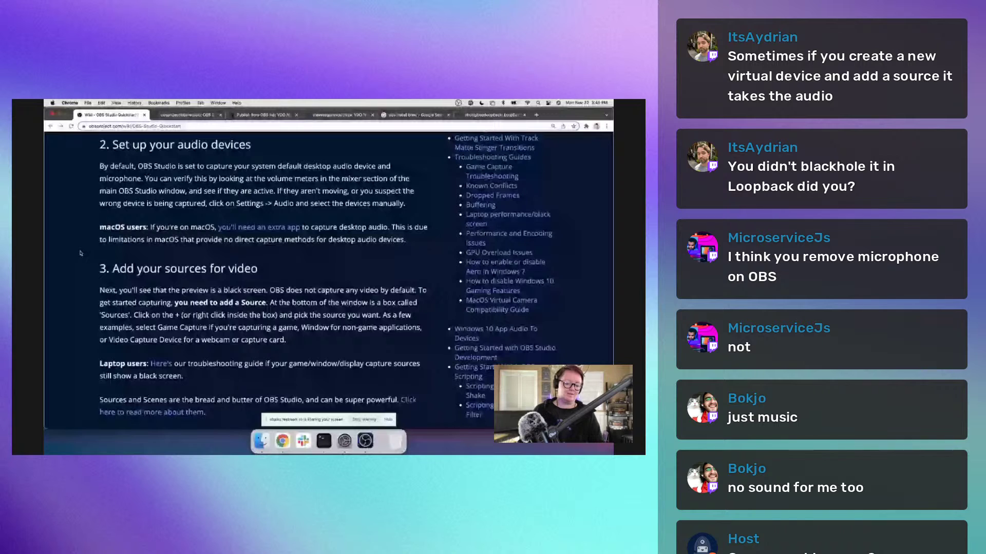
{"action": "key", "text": "cmd+t"}
- Load streamyard.com and create a new record-only broadcast titled 'OBS Demo'
{"action": "type", "text": "streamyard.com"}
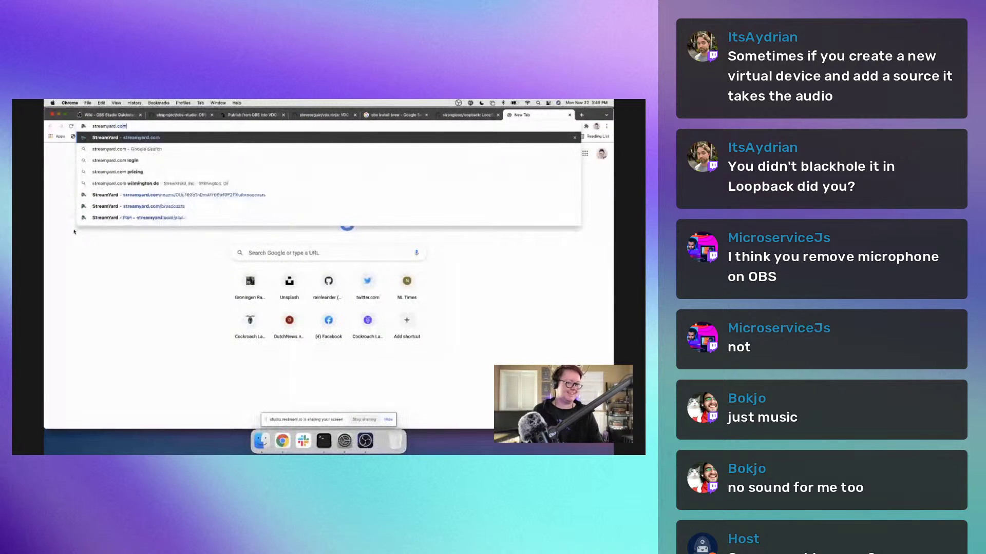
{"action": "key", "text": "Return"}
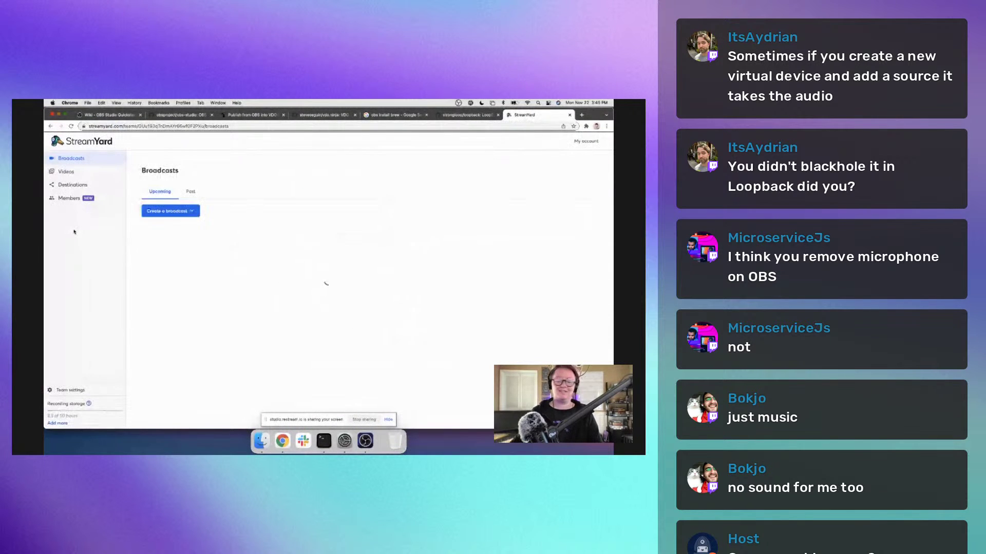
{"action": "left_click", "coordinate": [160, 211]}
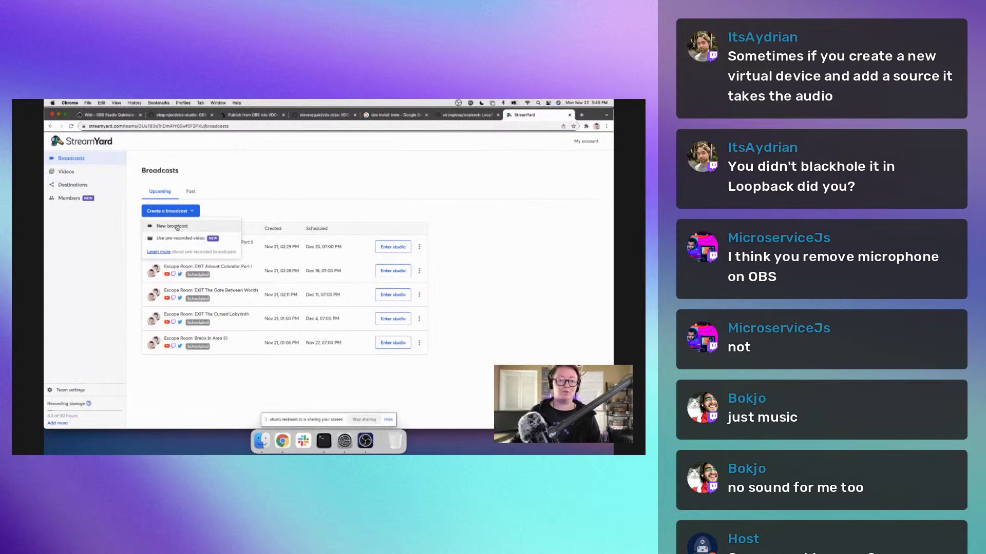
{"action": "left_click", "coordinate": [175, 226]}
{"action": "left_click", "coordinate": [346, 181]}
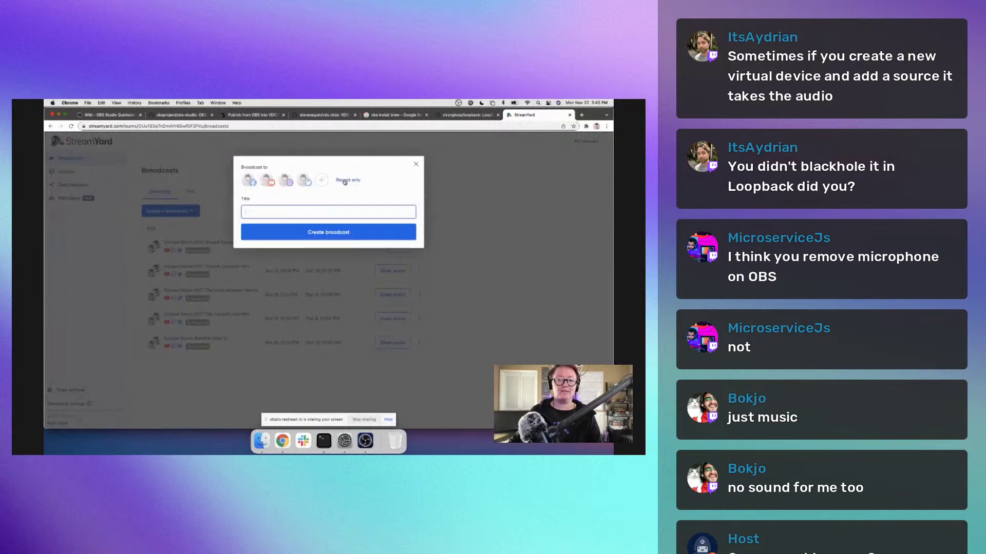
{"action": "type", "text": "O"}
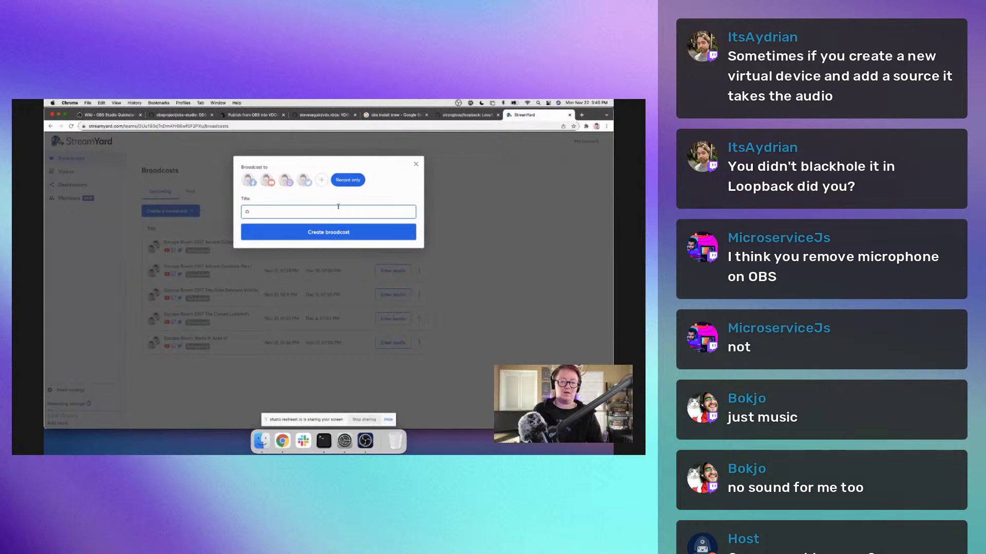
{"action": "type", "text": "BS"}
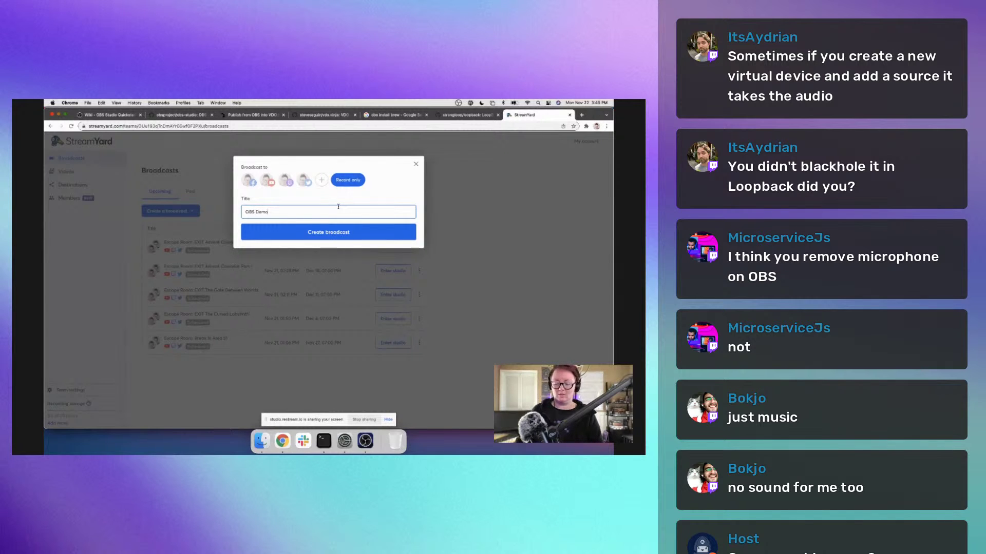
{"action": "type", "text": " Demo"}
{"action": "left_click", "coordinate": [372, 232]}
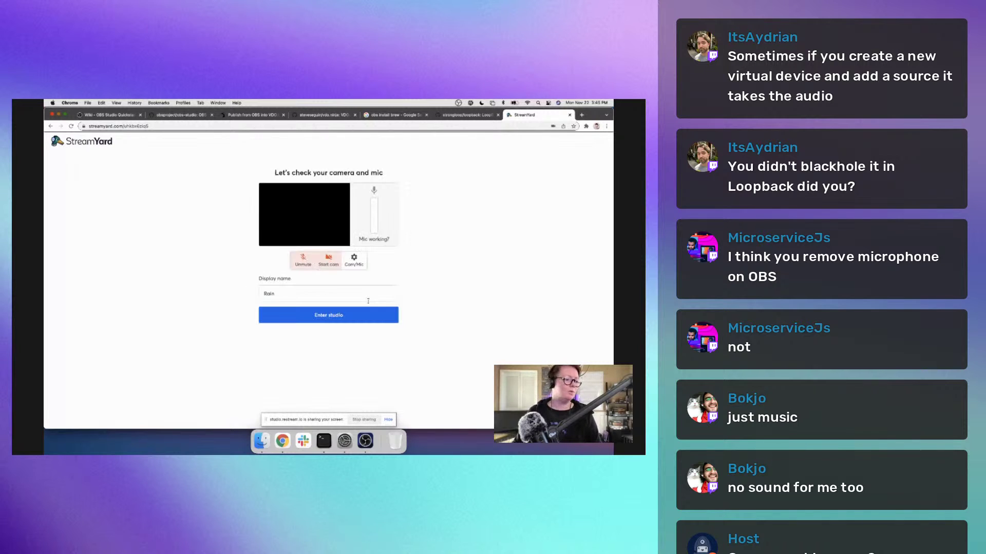
- Enter the OBS Demo studio, browse the Brand settings, and cancel adding an overlay
{"action": "left_click", "coordinate": [324, 314]}
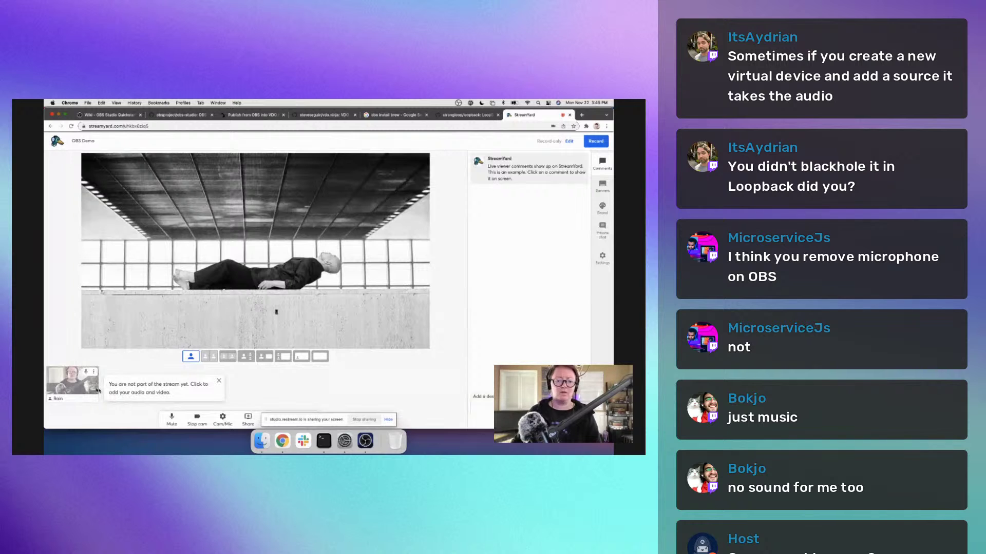
{"action": "left_click", "coordinate": [605, 204]}
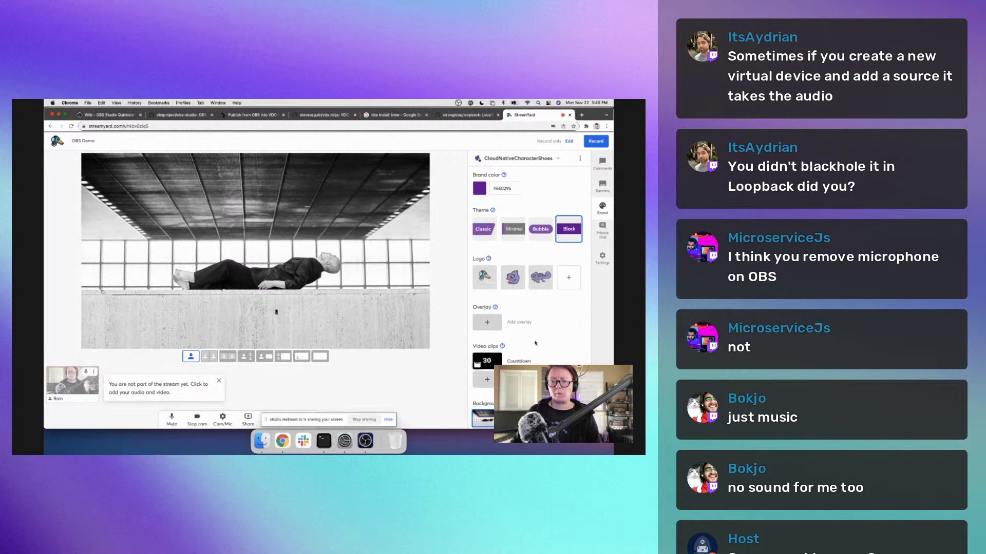
{"action": "left_click", "coordinate": [535, 164]}
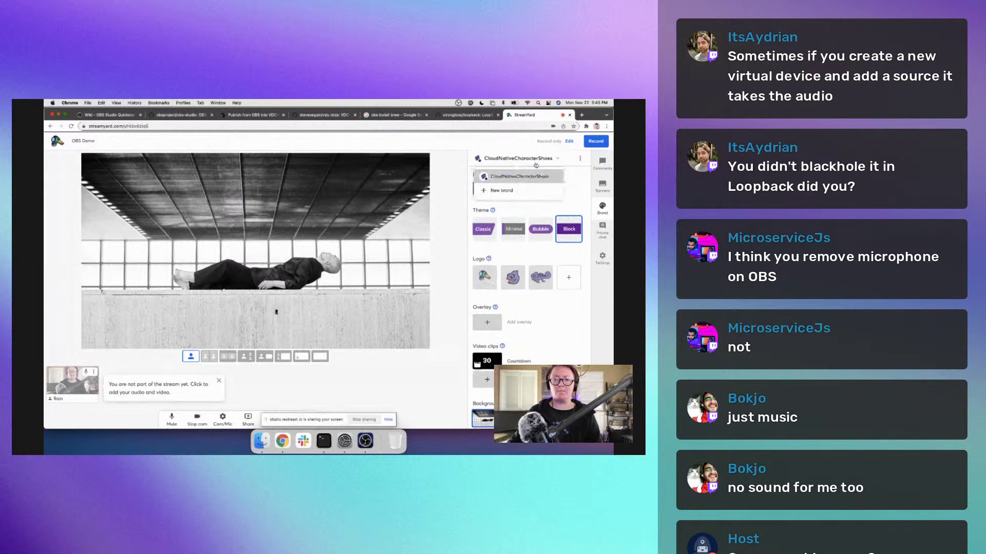
{"action": "left_click", "coordinate": [533, 303]}
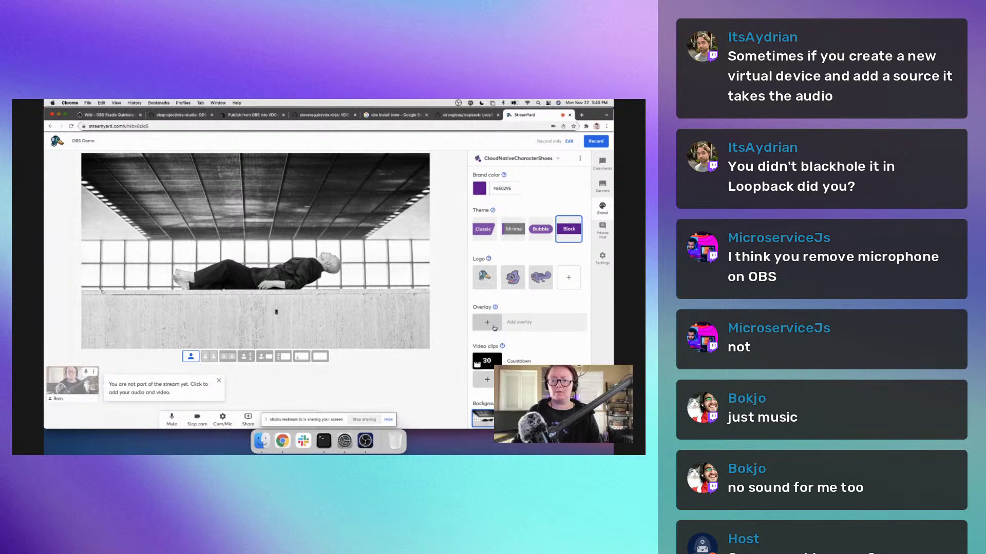
{"action": "left_click", "coordinate": [487, 323]}
{"action": "left_click", "coordinate": [411, 329]}
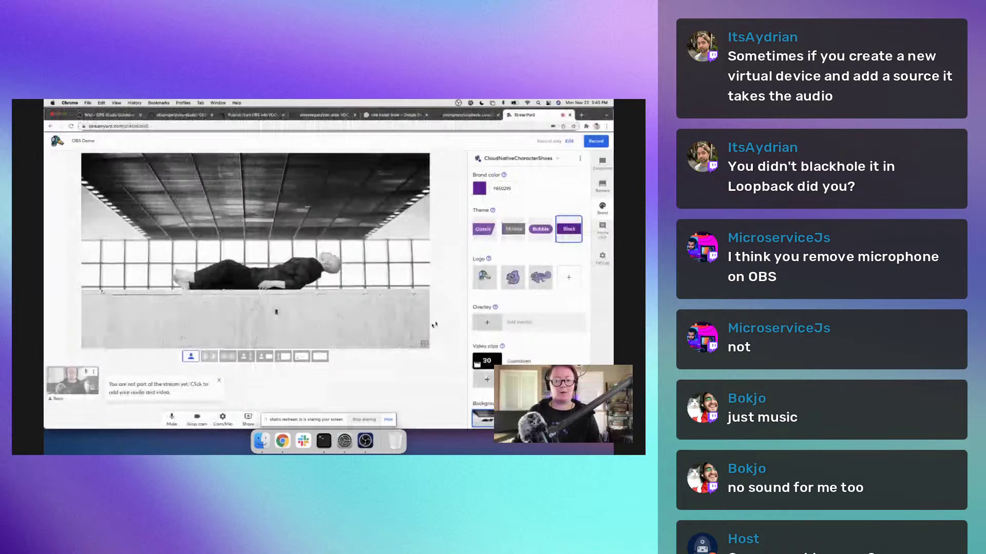
- Try the second and purple chameleon logos, settling on Powered by StreamYard
{"action": "left_click", "coordinate": [516, 285]}
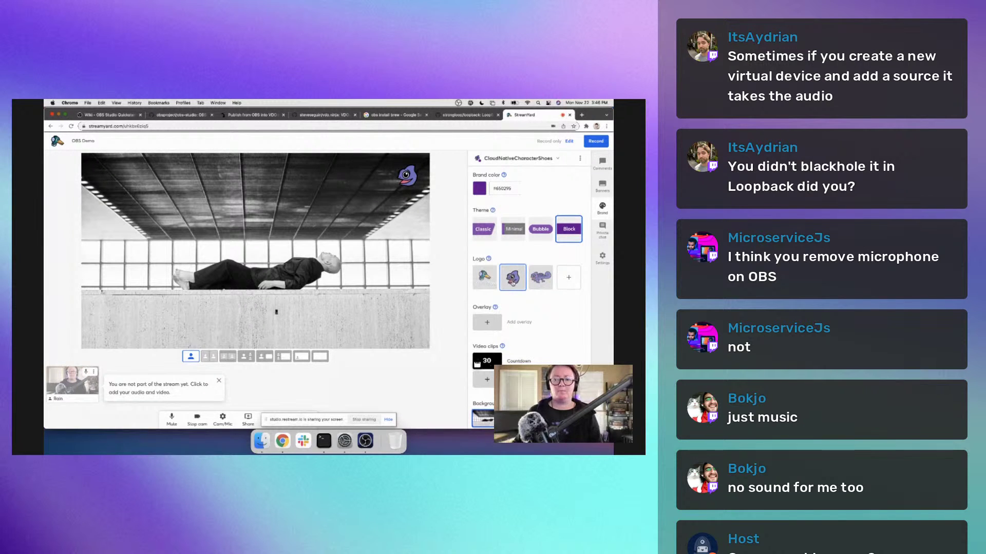
{"action": "left_click", "coordinate": [541, 278]}
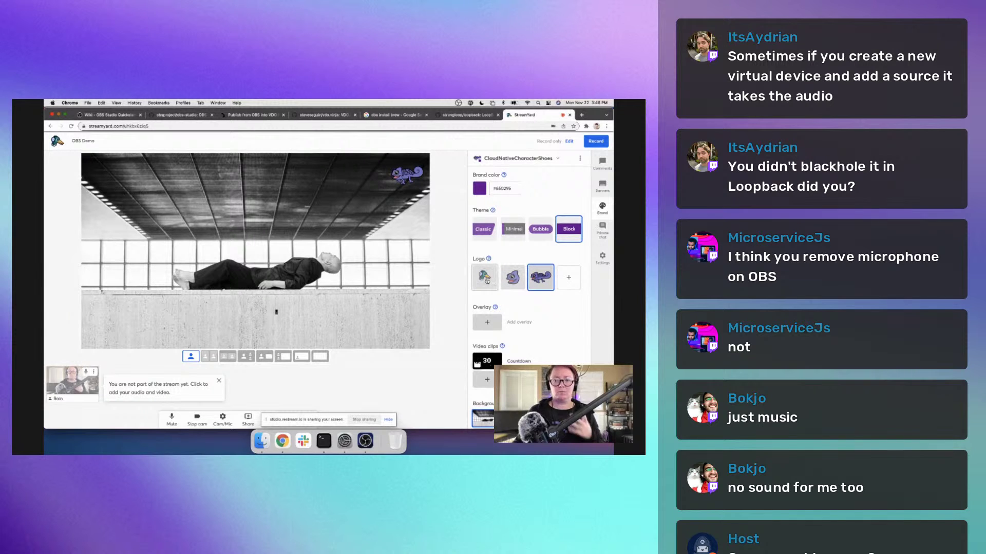
{"action": "left_click", "coordinate": [486, 281]}
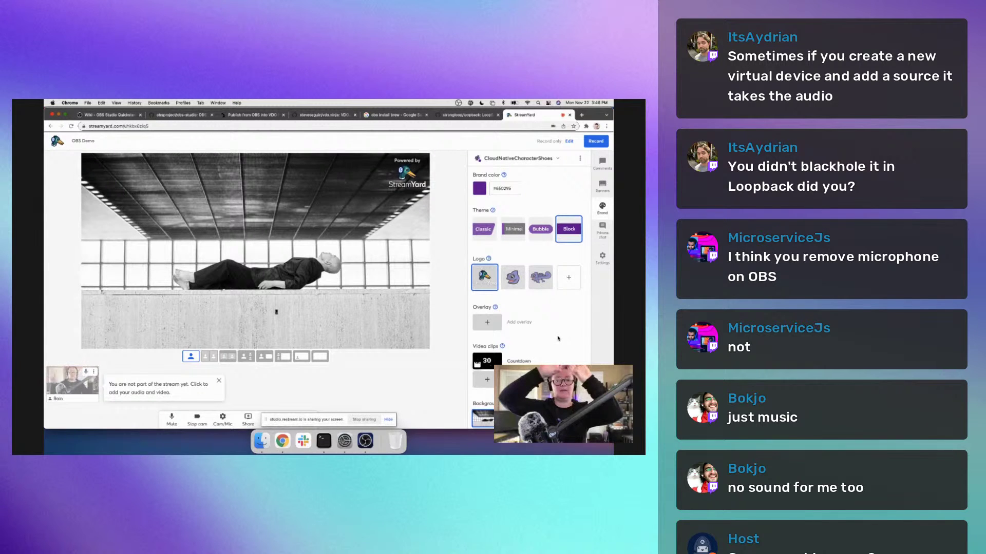
{"action": "left_click", "coordinate": [508, 126]}
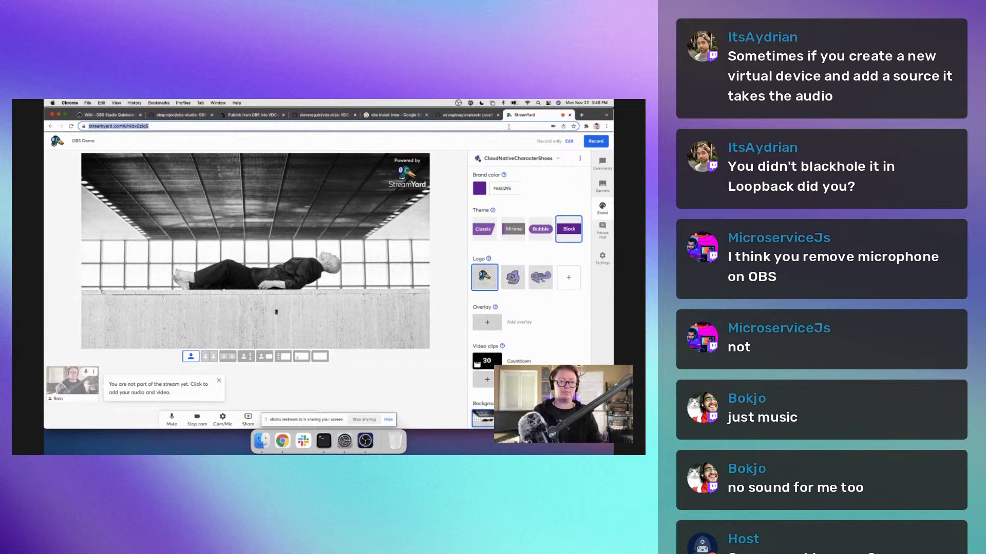
- Search Google for 'open source overlay video', then briefly check OBS and return to Chrome
{"action": "type", "text": "open source over"}
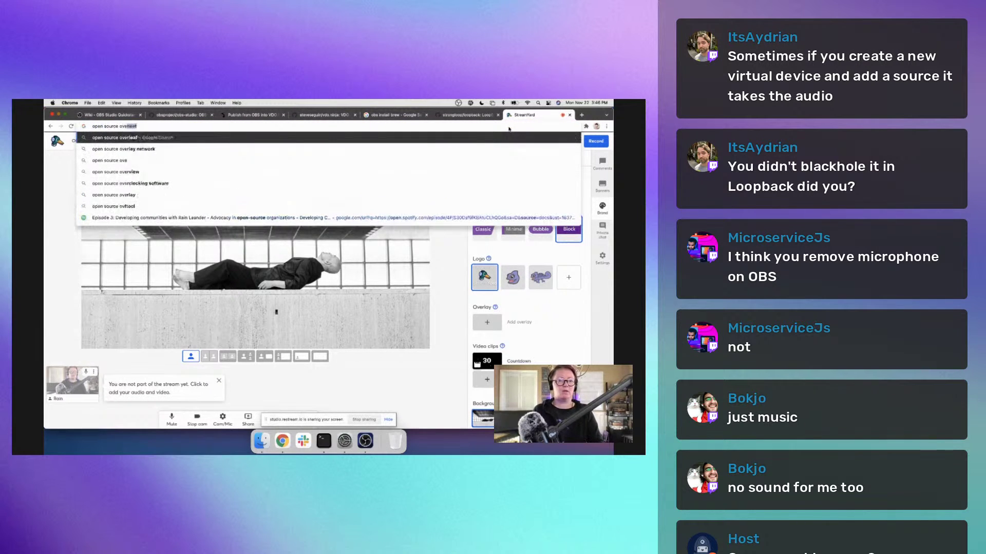
{"action": "type", "text": "lay video"}
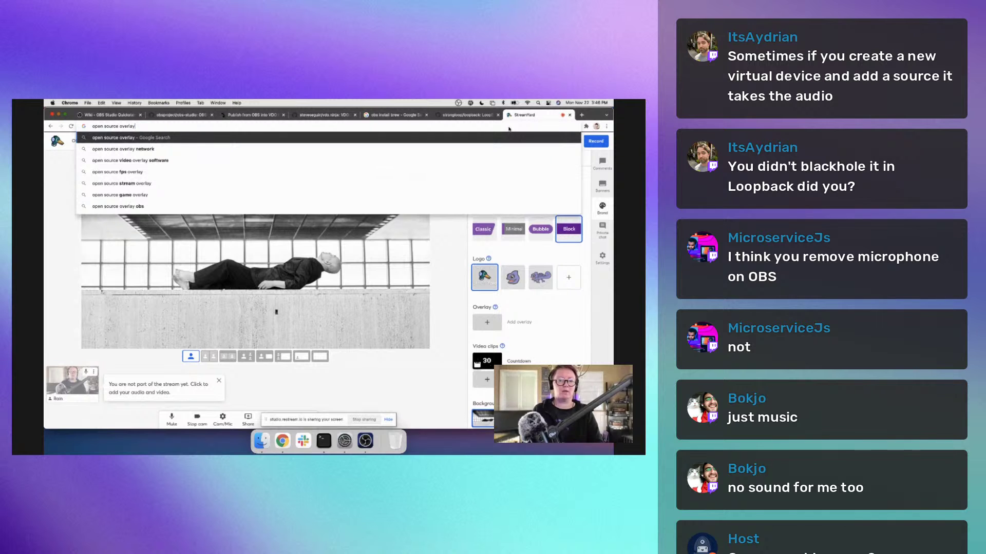
{"action": "key", "text": "Return"}
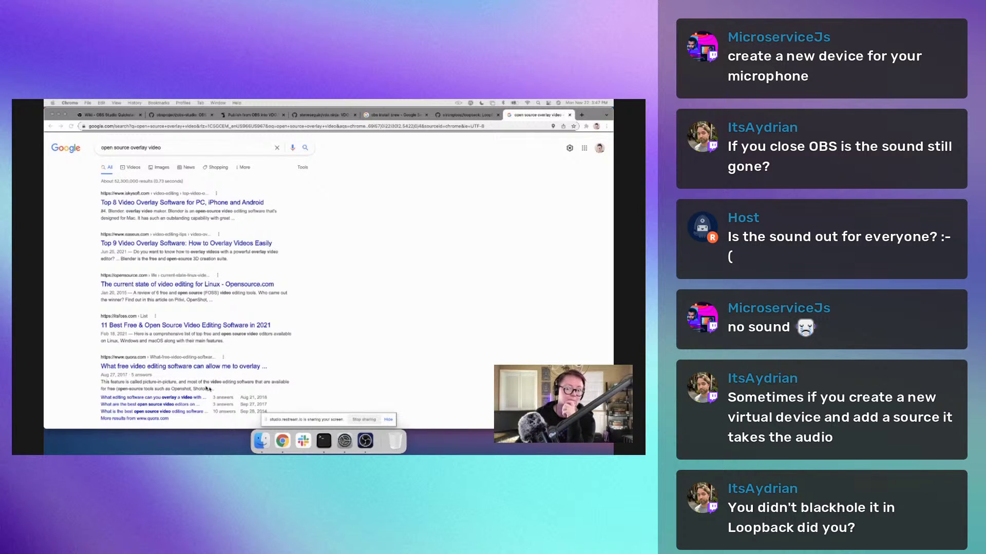
{"action": "left_click", "coordinate": [365, 440]}
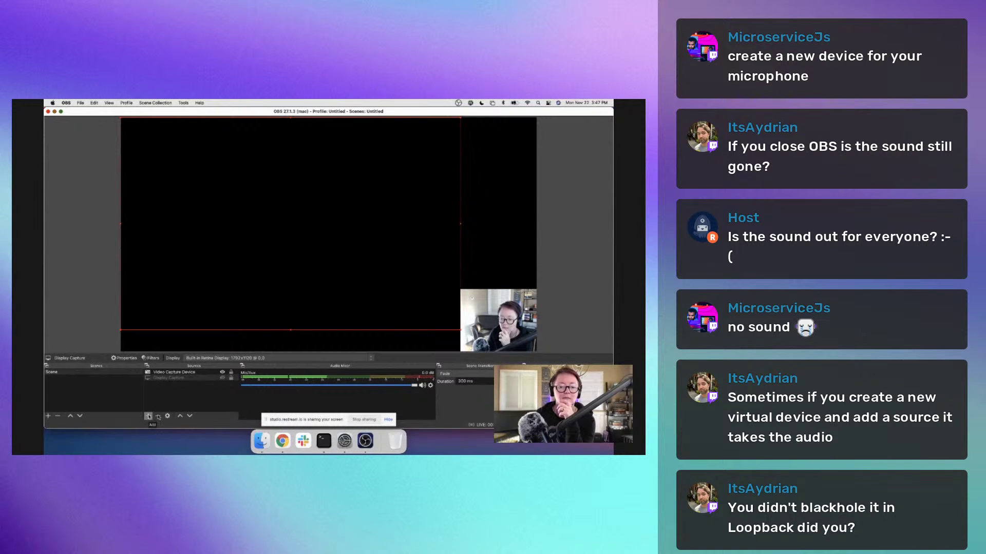
{"action": "left_click", "coordinate": [282, 436]}
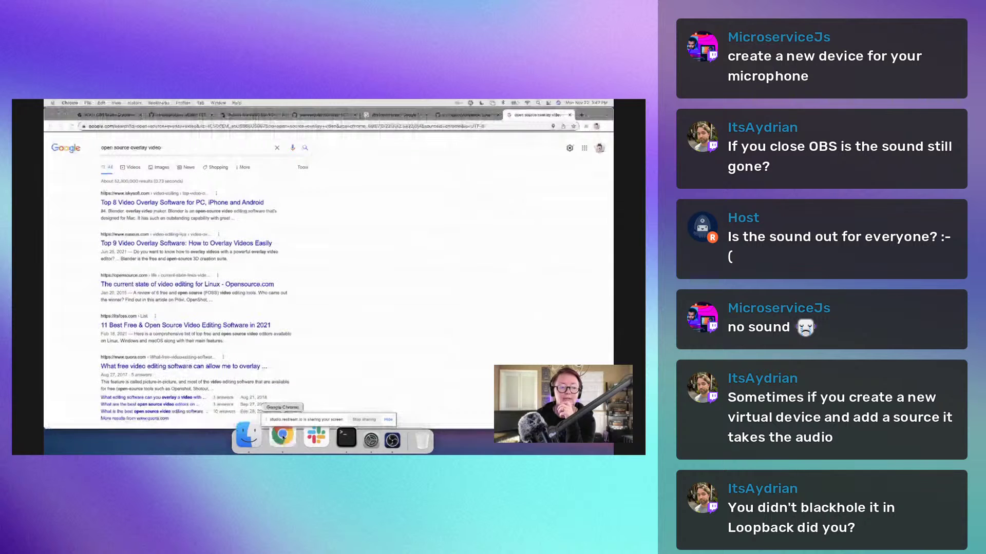
- Go back to the Quickstart wiki tab, then bring OBS forward and browse its File menu
{"action": "left_click", "coordinate": [133, 115]}
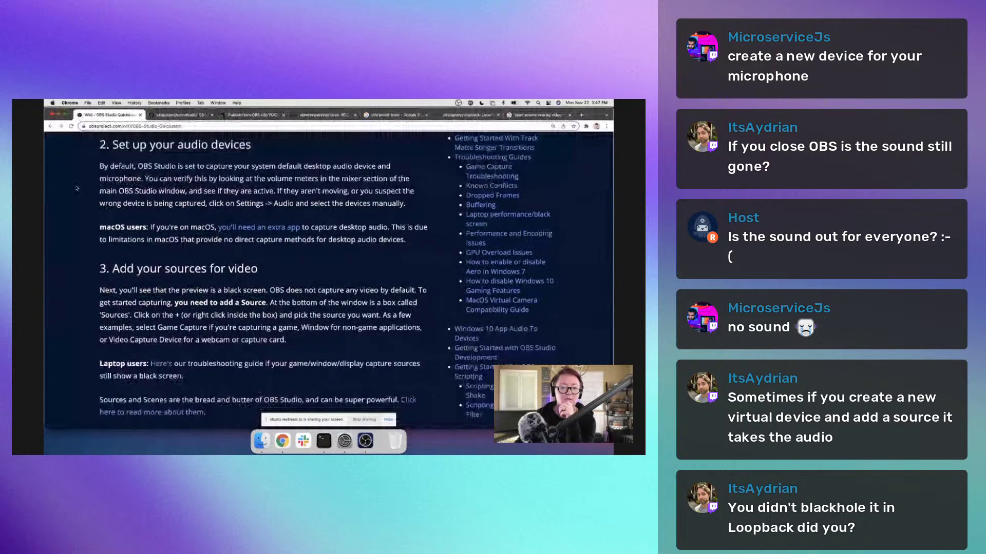
{"action": "scroll", "coordinate": [77, 188], "scroll_direction": "up", "scroll_amount": 1}
{"action": "scroll", "coordinate": [97, 203], "scroll_direction": "up", "scroll_amount": 3}
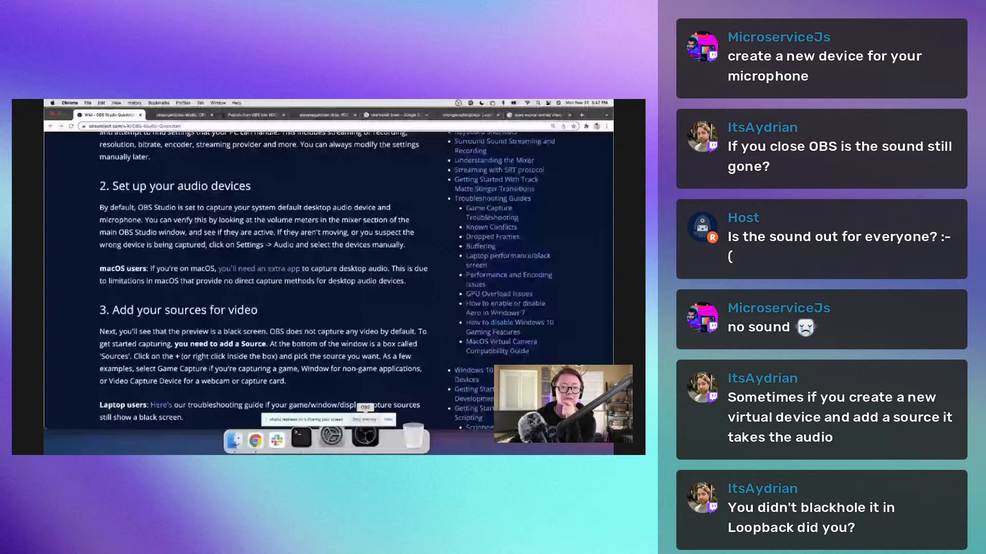
{"action": "left_click", "coordinate": [365, 436]}
{"action": "left_click", "coordinate": [81, 103]}
{"action": "mouse_move", "coordinate": [69, 104]}
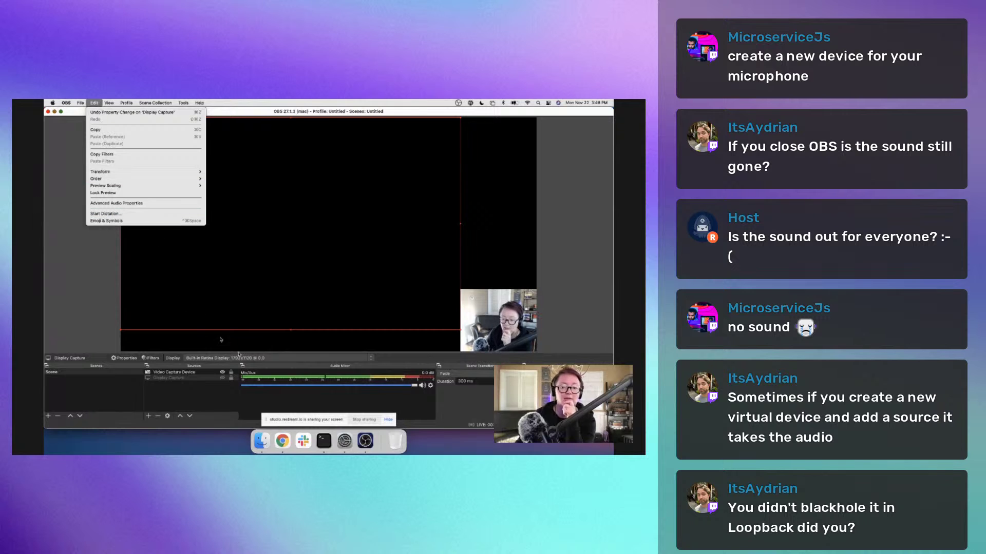
- Quit OBS Studio from its Dock icon with Cmd+Q
{"action": "left_click", "coordinate": [367, 420]}
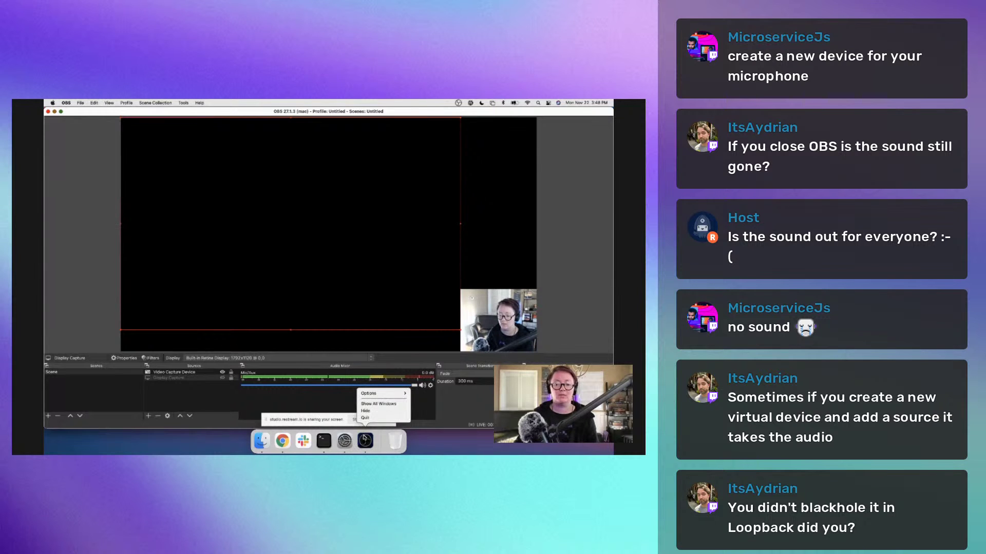
{"action": "key", "text": "super+q"}
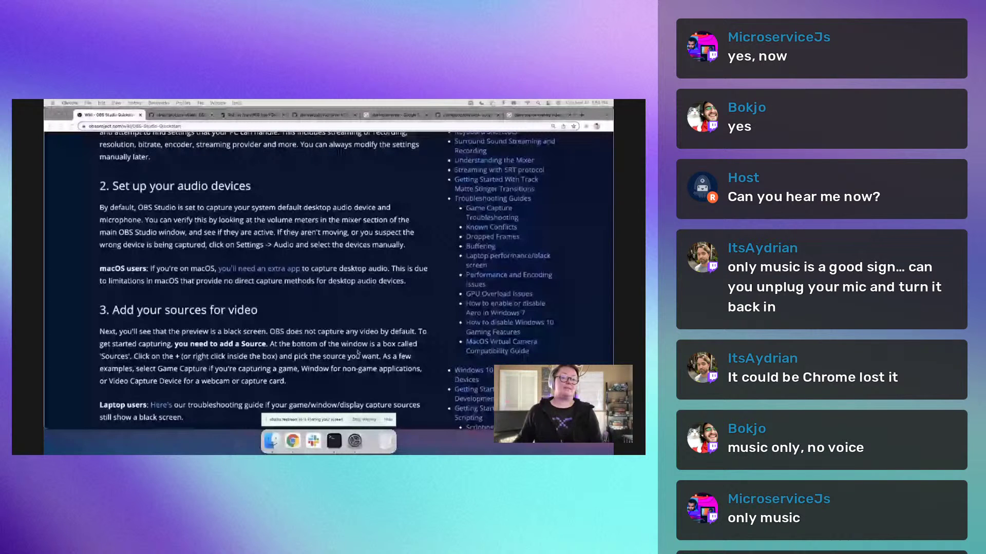
- Scroll through the Quickstart page, then switch to the obs-studio GitHub repository tab
{"action": "scroll", "coordinate": [87, 312], "scroll_direction": "down", "scroll_amount": 3}
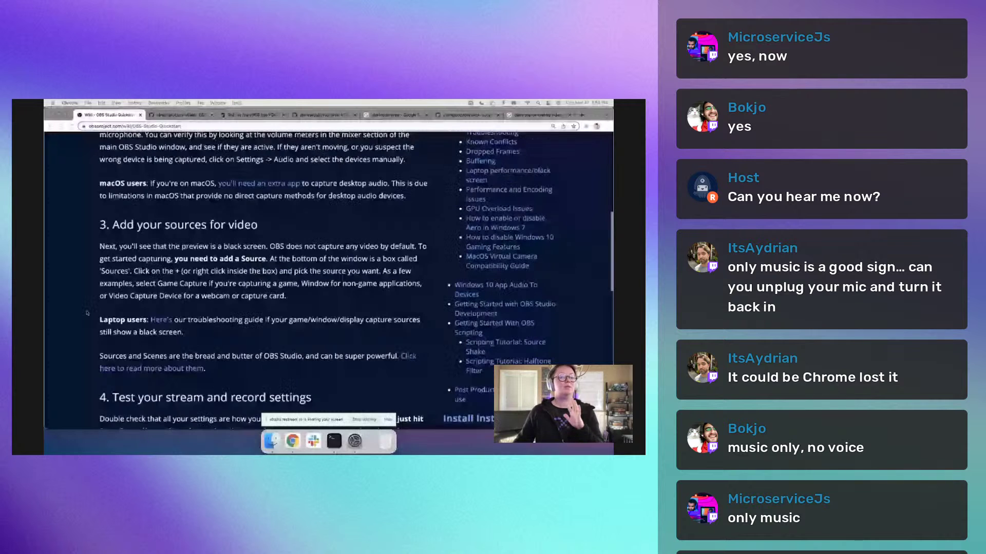
{"action": "scroll", "coordinate": [87, 313], "scroll_direction": "down", "scroll_amount": 10}
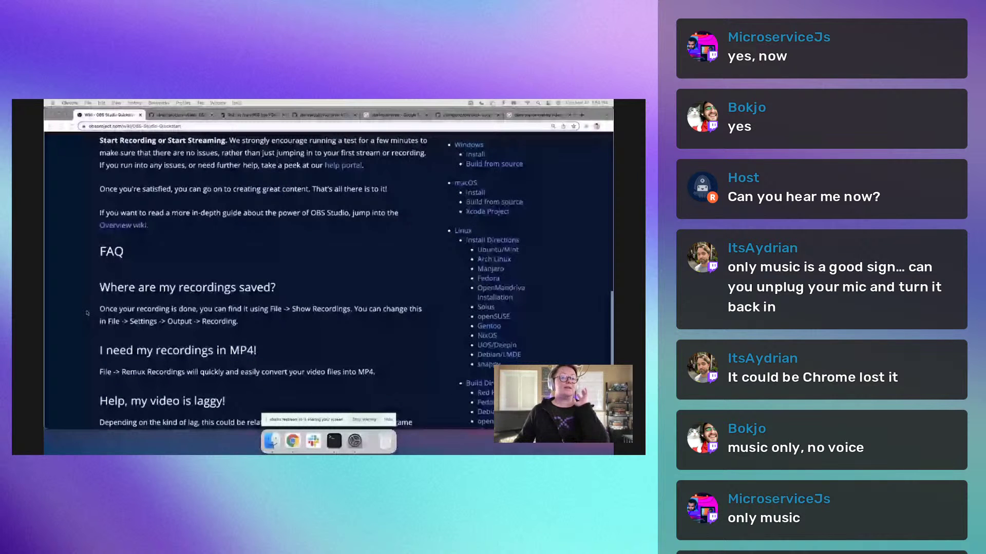
{"action": "scroll", "coordinate": [88, 313], "scroll_direction": "up", "scroll_amount": 3}
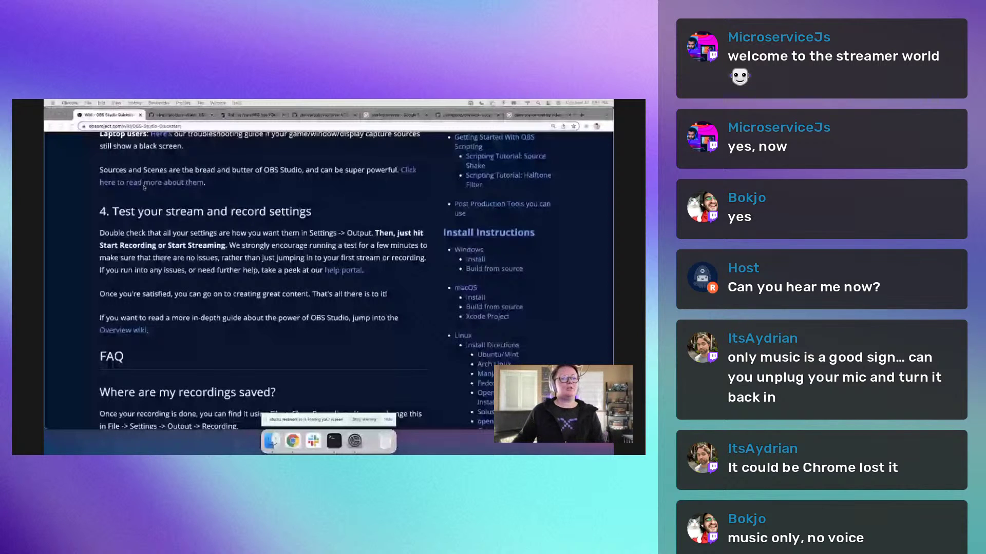
{"action": "left_click", "coordinate": [180, 115]}
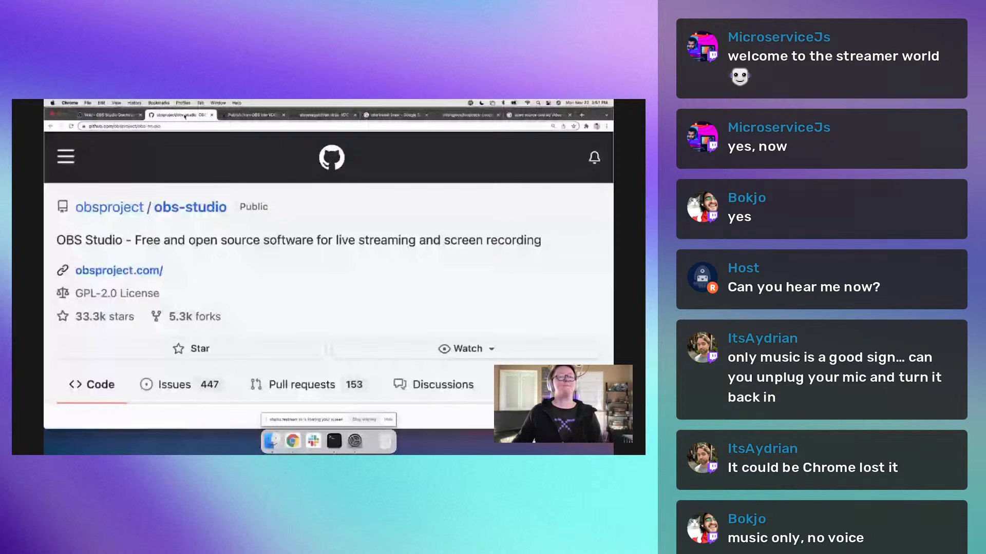
- Browse the obs-studio repository's file list and README on GitHub
{"action": "left_click", "coordinate": [193, 125]}
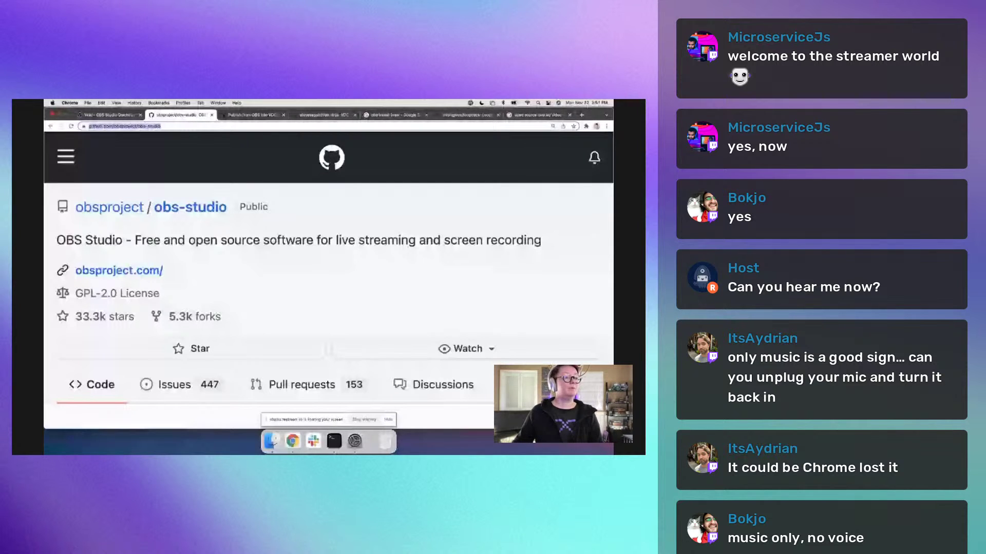
{"action": "scroll", "coordinate": [222, 296], "scroll_direction": "down", "scroll_amount": 3}
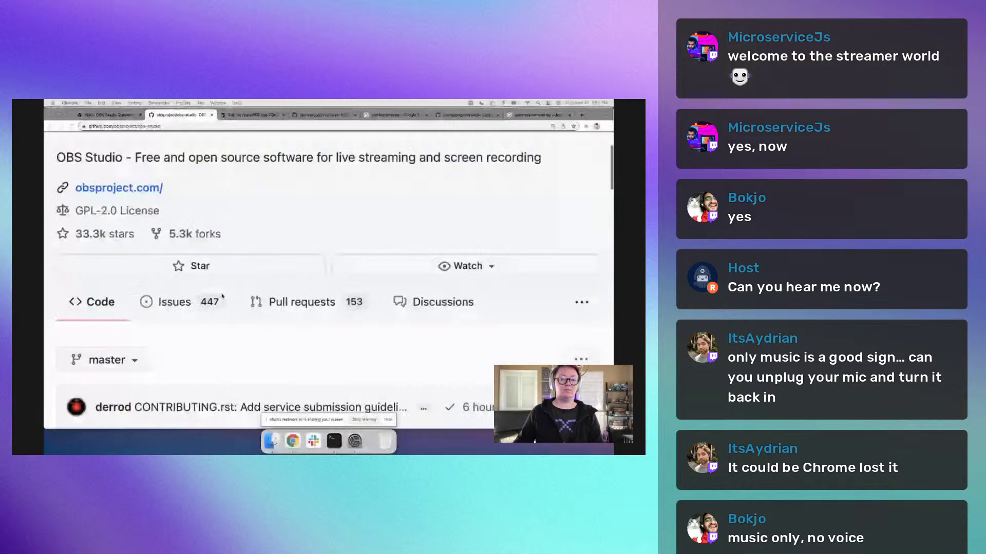
{"action": "scroll", "coordinate": [222, 295], "scroll_direction": "down", "scroll_amount": 10}
{"action": "scroll", "coordinate": [223, 295], "scroll_direction": "up", "scroll_amount": 6}
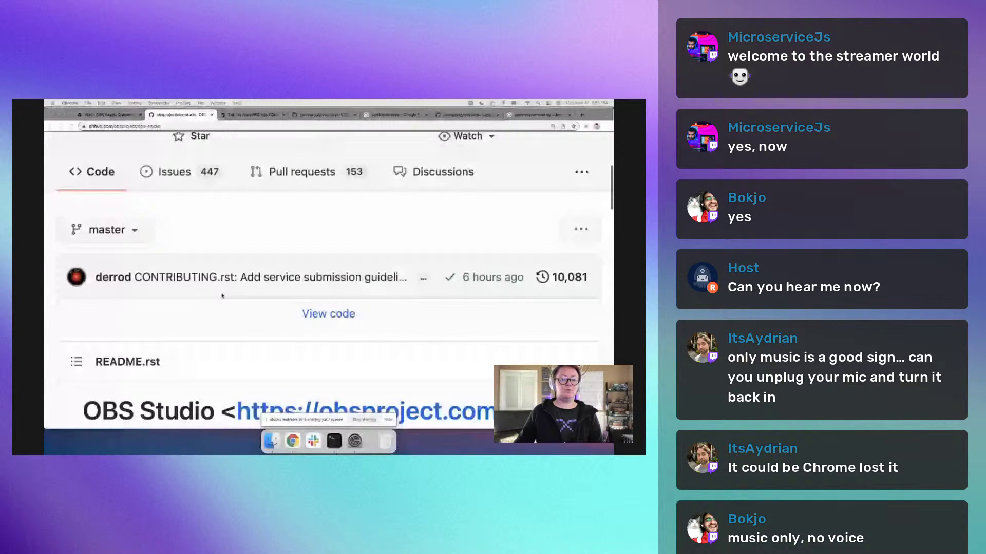
{"action": "scroll", "coordinate": [176, 330], "scroll_direction": "down", "scroll_amount": 5}
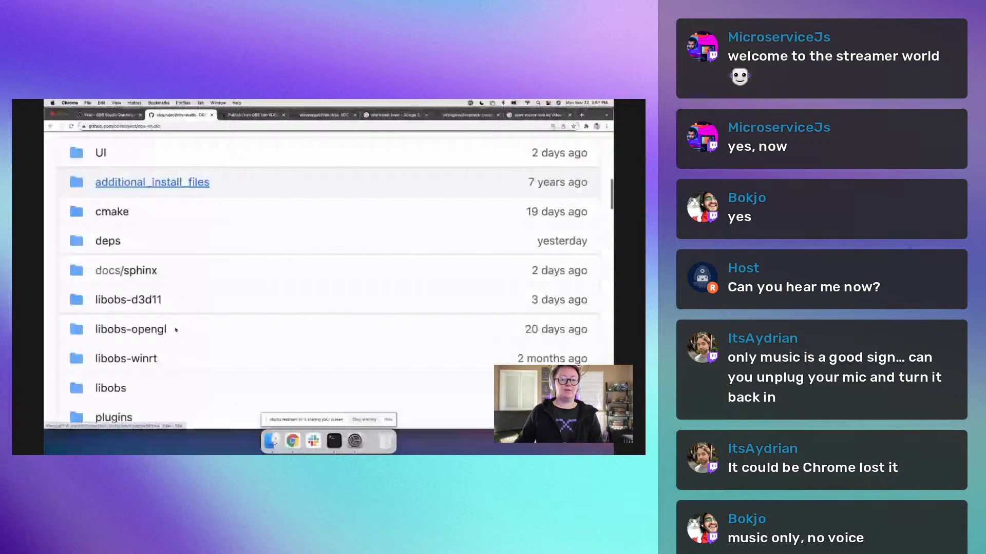
{"action": "scroll", "coordinate": [176, 330], "scroll_direction": "down", "scroll_amount": 3}
{"action": "scroll", "coordinate": [176, 331], "scroll_direction": "down", "scroll_amount": 4}
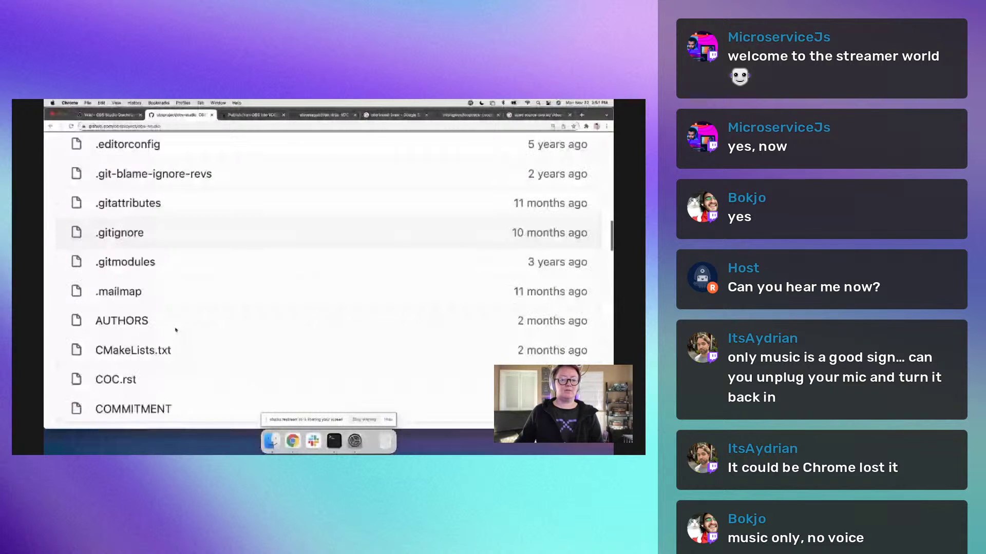
{"action": "scroll", "coordinate": [176, 330], "scroll_direction": "down", "scroll_amount": 3}
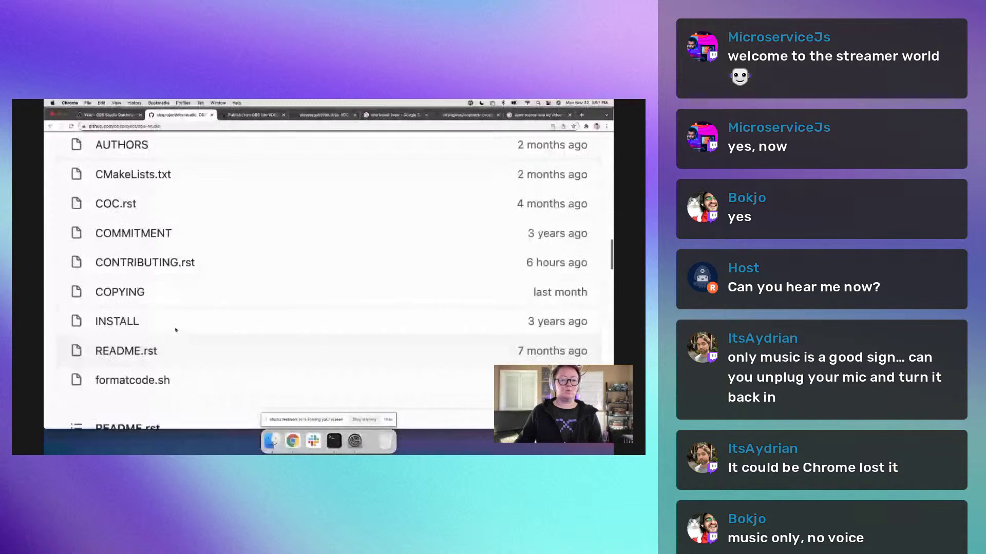
{"action": "scroll", "coordinate": [176, 330], "scroll_direction": "up", "scroll_amount": 3}
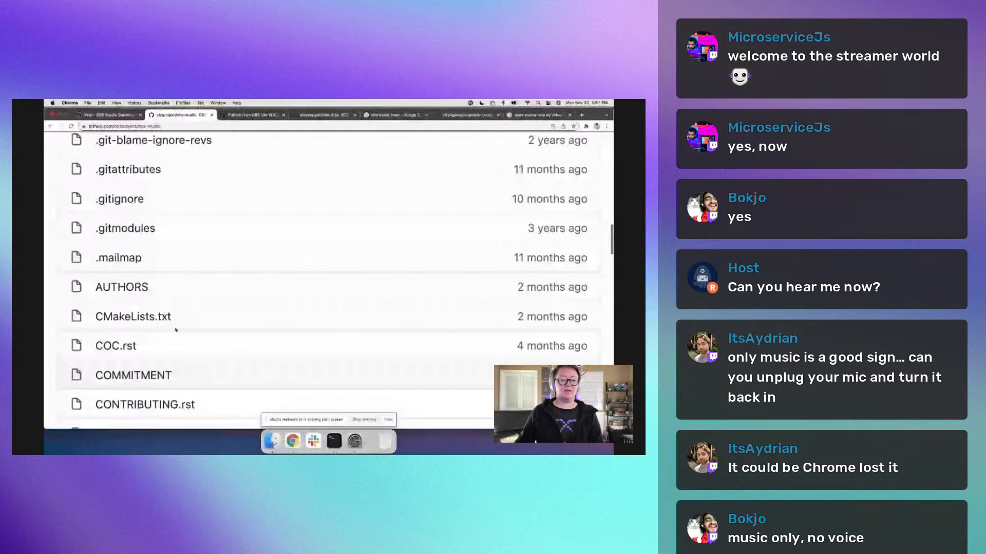
{"action": "scroll", "coordinate": [176, 330], "scroll_direction": "down", "scroll_amount": 2}
{"action": "scroll", "coordinate": [176, 330], "scroll_direction": "down", "scroll_amount": 2}
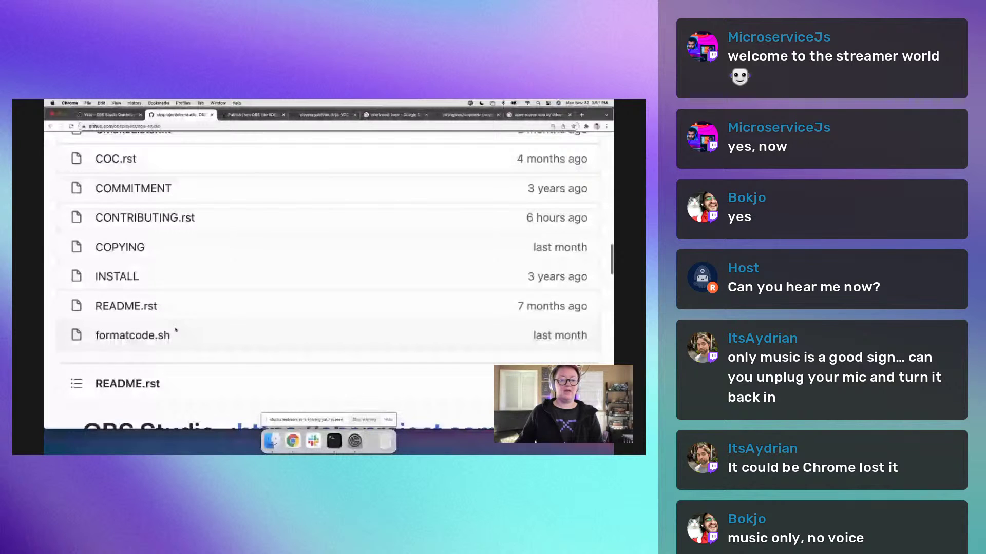
{"action": "scroll", "coordinate": [176, 330], "scroll_direction": "up", "scroll_amount": 2}
{"action": "scroll", "coordinate": [176, 330], "scroll_direction": "up", "scroll_amount": 3}
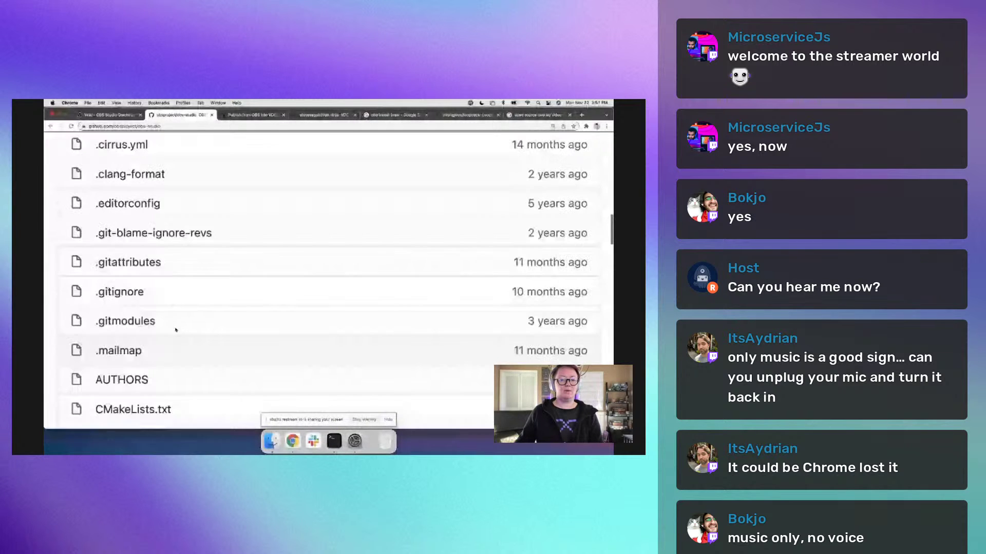
{"action": "scroll", "coordinate": [176, 330], "scroll_direction": "up", "scroll_amount": 4}
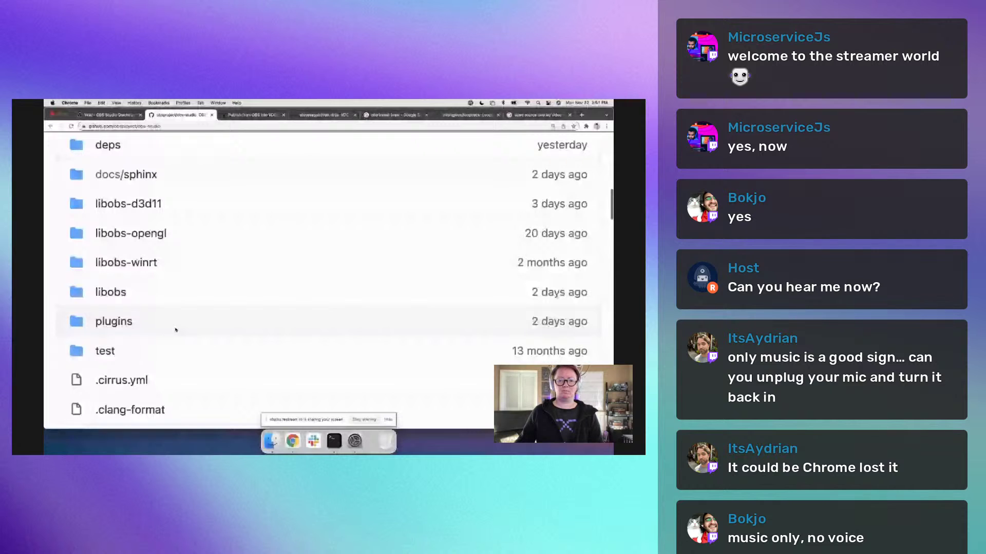
{"action": "scroll", "coordinate": [176, 330], "scroll_direction": "up", "scroll_amount": 2}
{"action": "scroll", "coordinate": [176, 330], "scroll_direction": "up", "scroll_amount": 2}
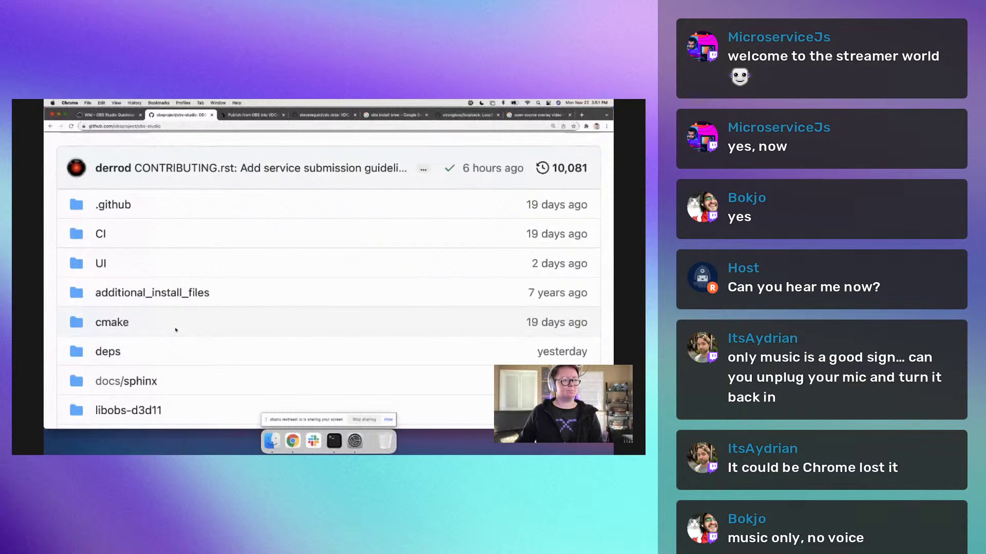
{"action": "scroll", "coordinate": [177, 330], "scroll_direction": "down", "scroll_amount": 6}
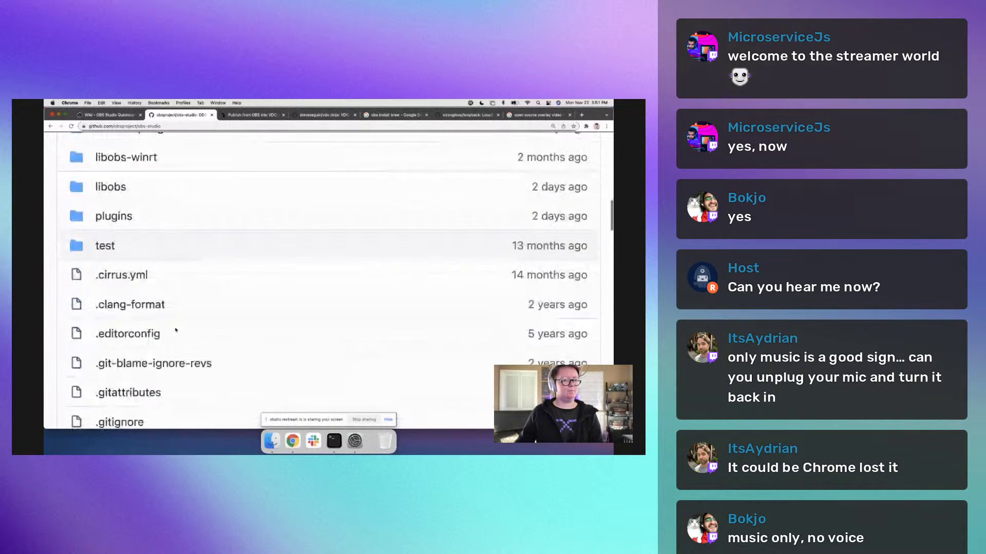
{"action": "scroll", "coordinate": [176, 330], "scroll_direction": "down", "scroll_amount": 4}
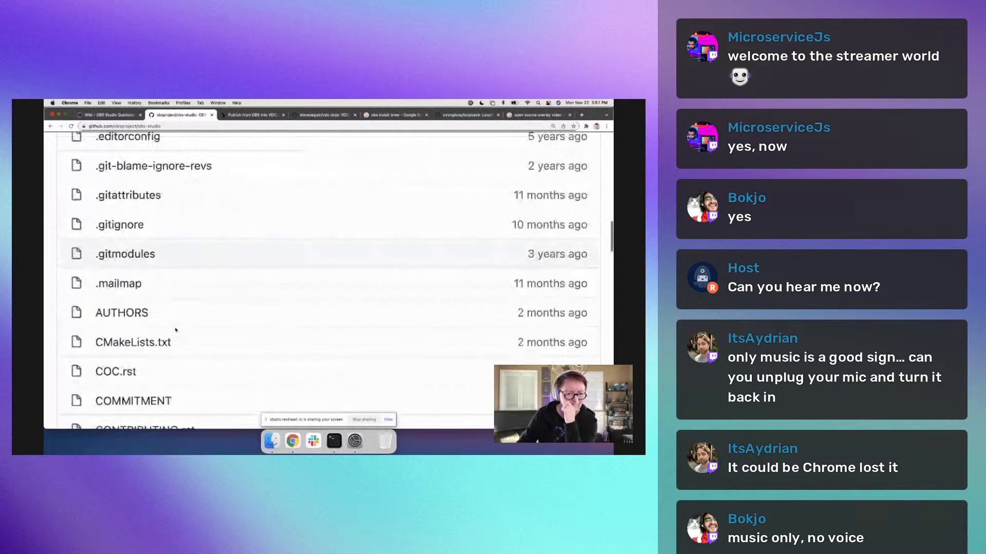
{"action": "scroll", "coordinate": [176, 330], "scroll_direction": "down", "scroll_amount": 4}
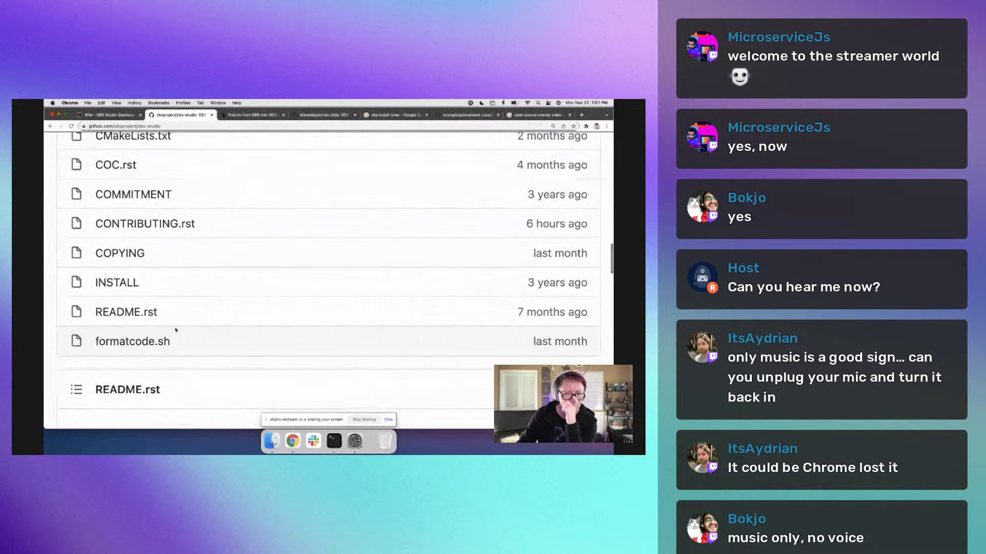
{"action": "scroll", "coordinate": [217, 309], "scroll_direction": "down", "scroll_amount": 1}
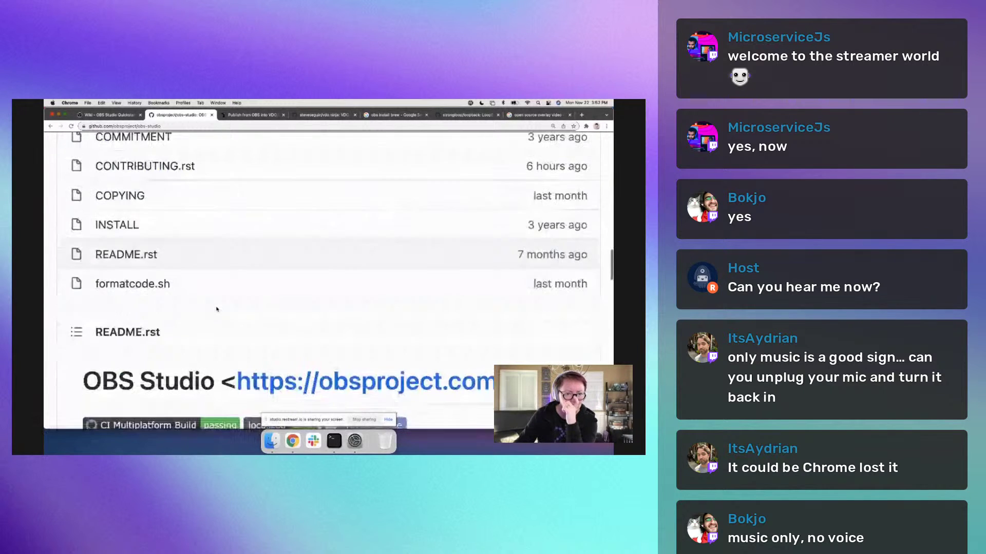
{"action": "scroll", "coordinate": [216, 309], "scroll_direction": "down", "scroll_amount": 5}
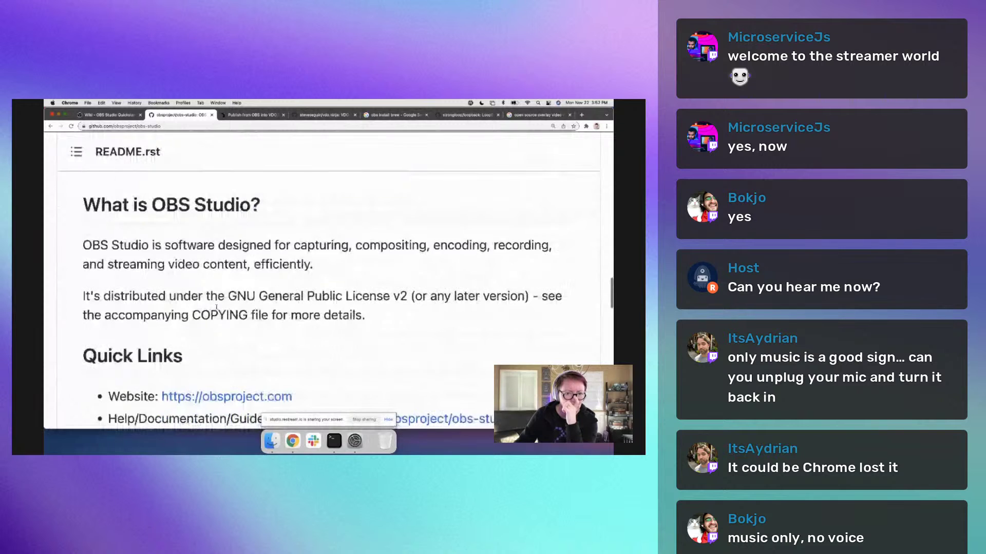
{"action": "scroll", "coordinate": [216, 307], "scroll_direction": "down", "scroll_amount": 3}
- Search the page for 'license' to check the GPL-2.0 License, then return to the OBS-into-VDO.Ninja guide
{"action": "key", "text": "super+f"}
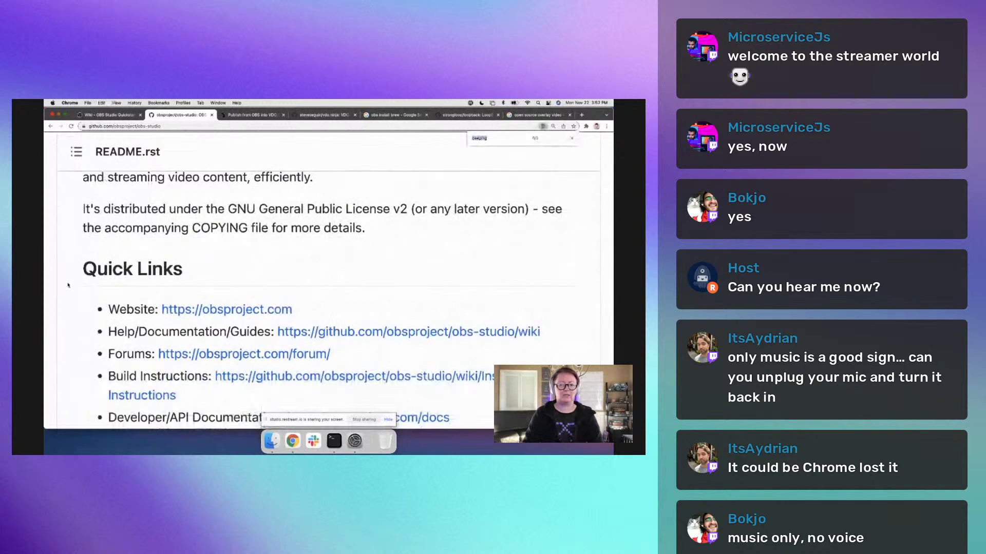
{"action": "type", "text": "license"}
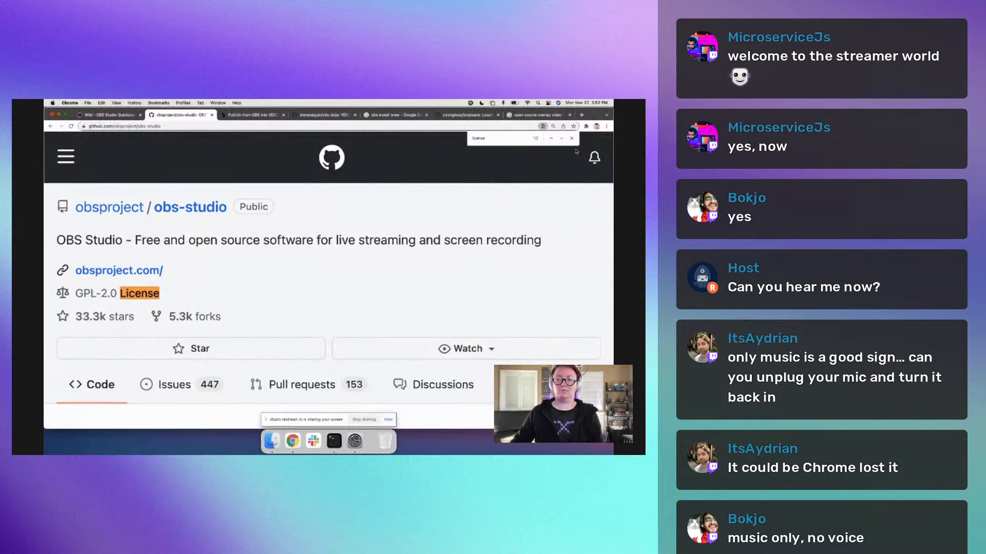
{"action": "left_click", "coordinate": [571, 138]}
{"action": "left_click", "coordinate": [269, 276]}
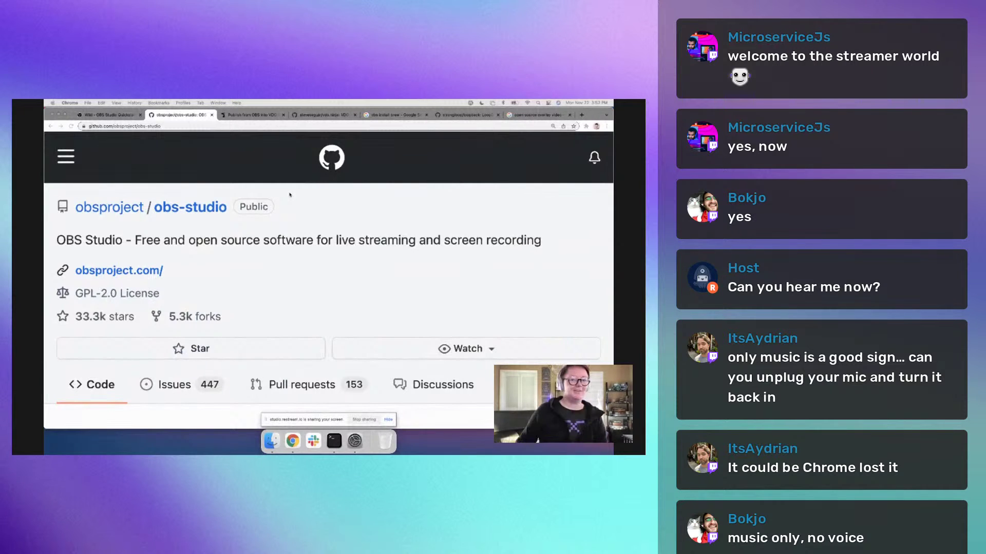
{"action": "left_click", "coordinate": [256, 115]}
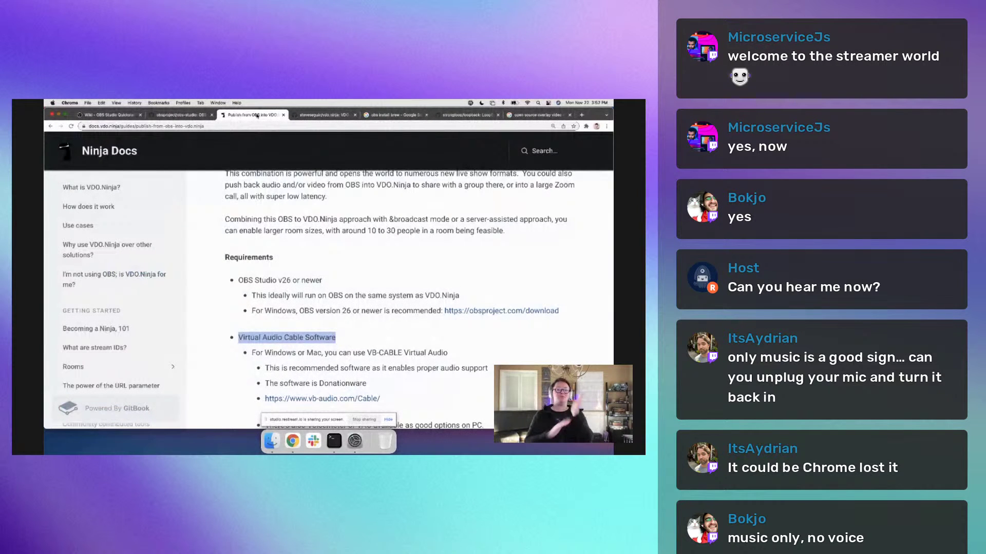
- Highlight the virtual audio cable requirements in the guide's Requirements section
{"action": "scroll", "coordinate": [211, 260], "scroll_direction": "up", "scroll_amount": 5}
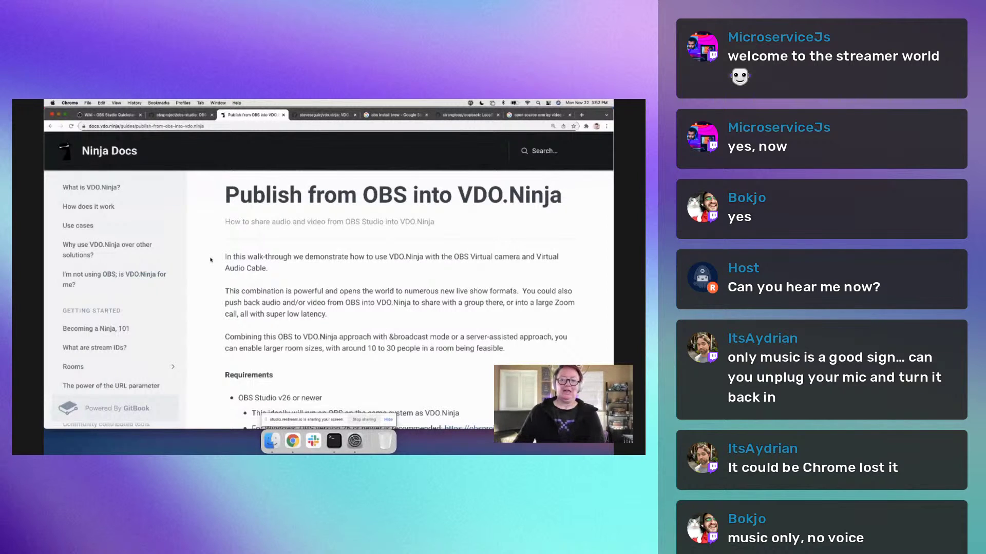
{"action": "scroll", "coordinate": [207, 271], "scroll_direction": "down", "scroll_amount": 4}
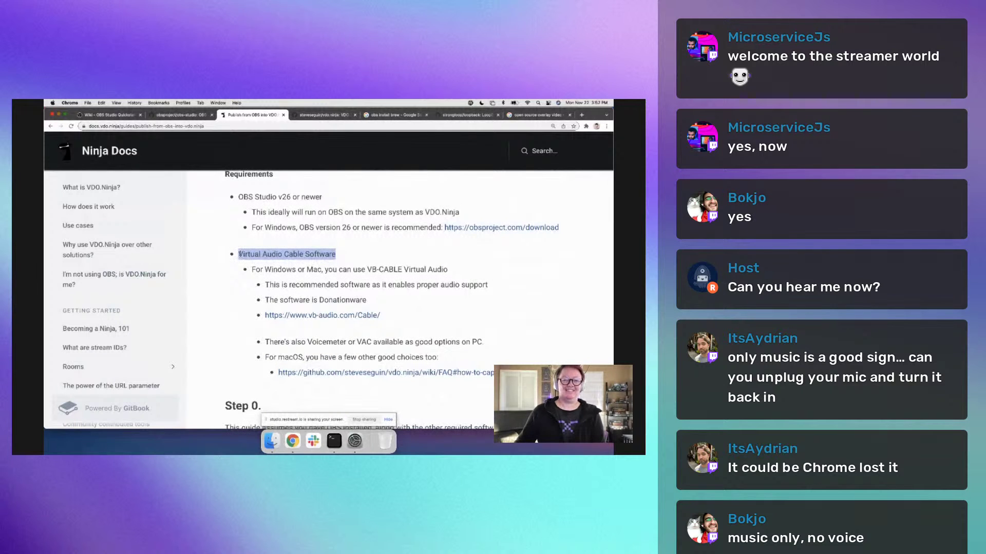
{"action": "left_click", "coordinate": [238, 256]}
{"action": "double_click", "coordinate": [249, 254]}
{"action": "left_click_drag", "start_coordinate": [283, 266], "coordinate": [483, 362]}
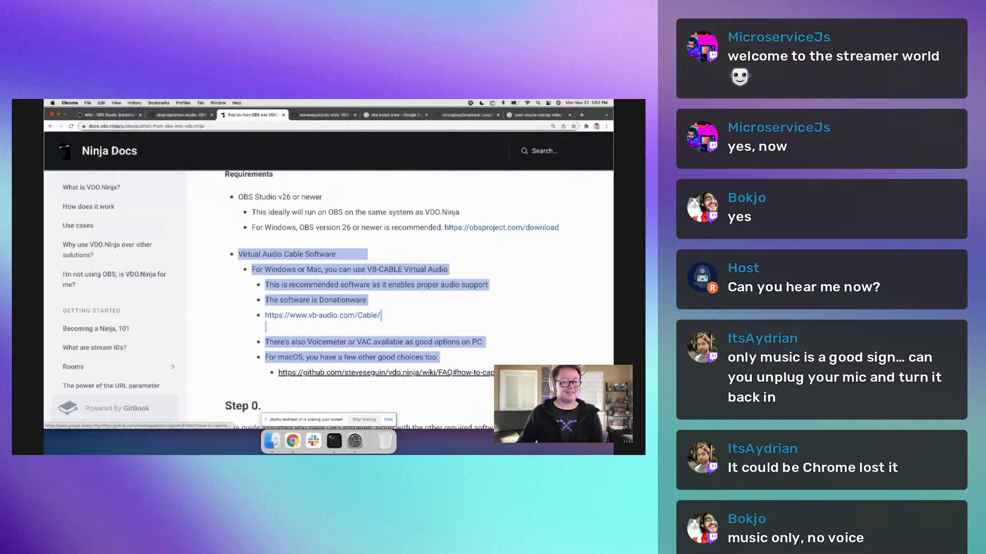
{"action": "scroll", "coordinate": [213, 301], "scroll_direction": "down", "scroll_amount": 5}
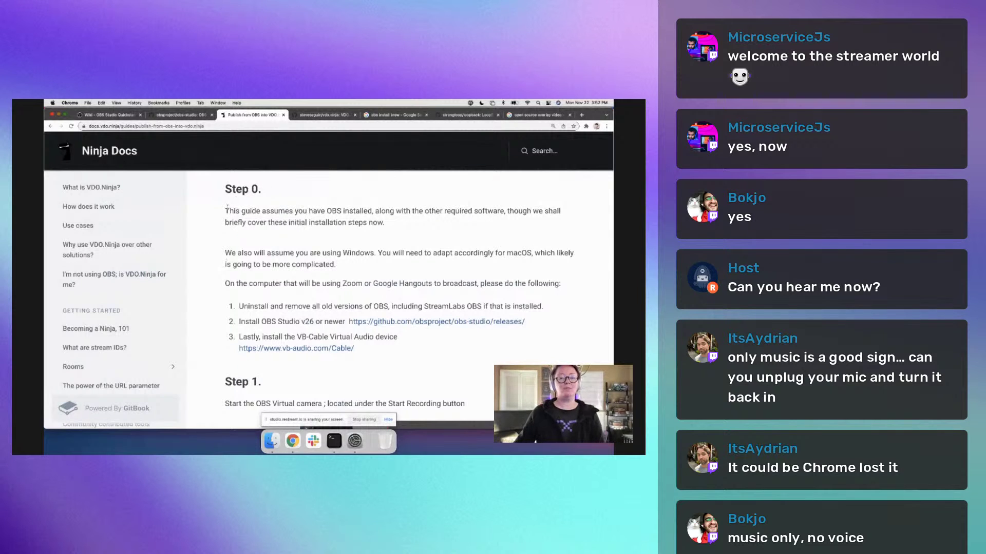
- Highlight Step 0's notes on OBS, Windows/macOS, old OBS versions and VB-Cable, then follow the vb-audio.com/Cable link
{"action": "left_click_drag", "start_coordinate": [226, 211], "coordinate": [373, 211]}
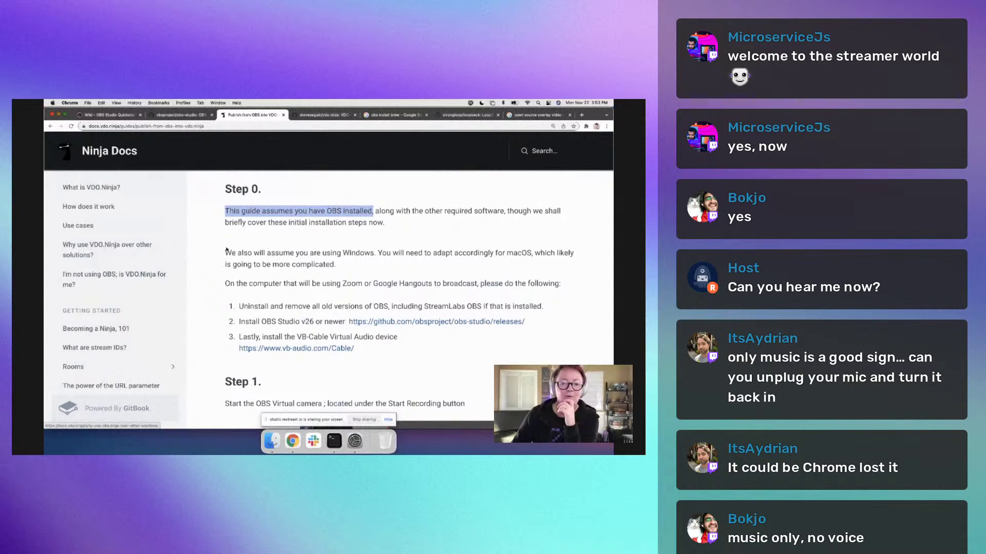
{"action": "left_click_drag", "start_coordinate": [225, 253], "coordinate": [376, 251]}
{"action": "left_click", "coordinate": [376, 249]}
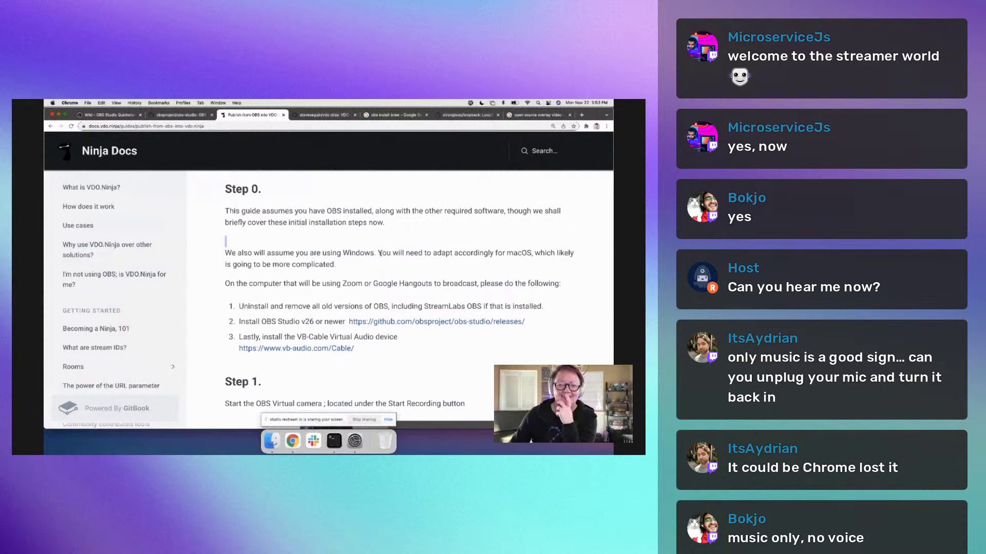
{"action": "left_click_drag", "start_coordinate": [377, 252], "coordinate": [380, 268]}
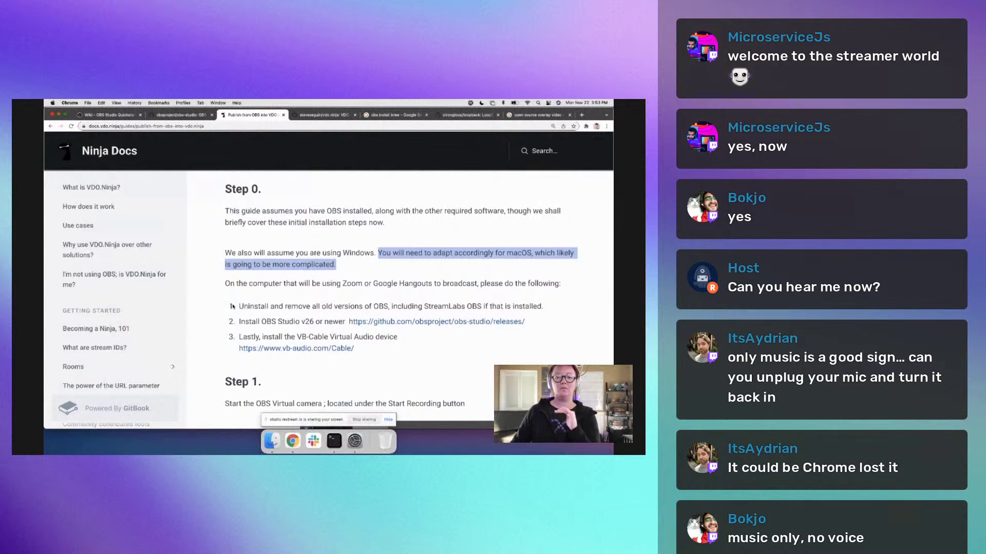
{"action": "left_click_drag", "start_coordinate": [240, 307], "coordinate": [543, 307]}
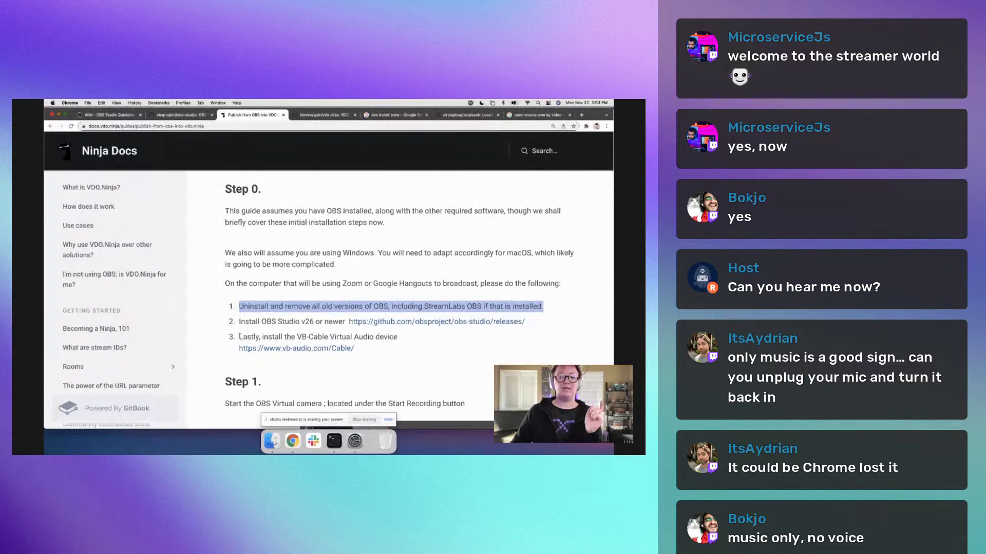
{"action": "left_click_drag", "start_coordinate": [239, 337], "coordinate": [405, 339]}
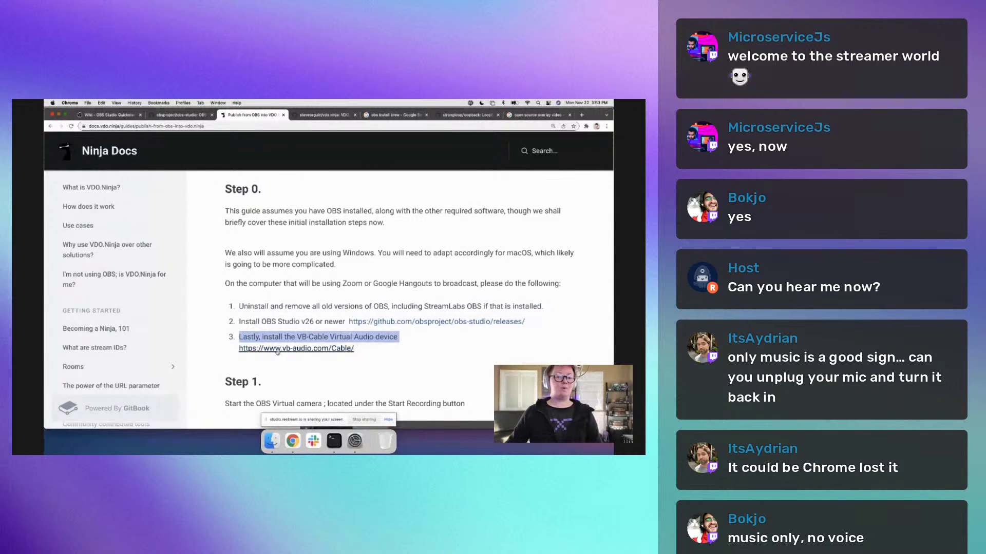
{"action": "left_click", "coordinate": [259, 349]}
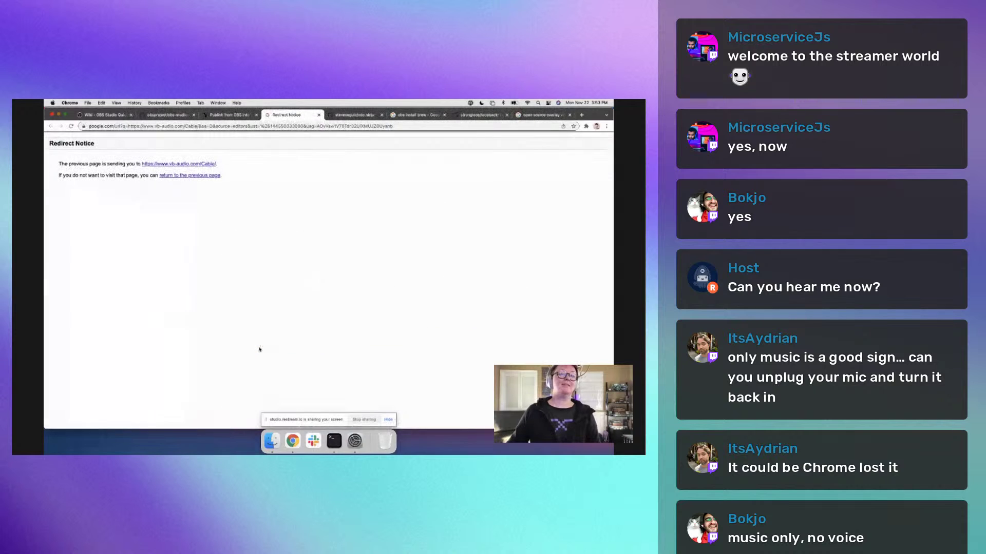
- Continue through the redirect to vb-audio.com/Cable, download the VB-CABLE Mac driver, and open the zip
{"action": "left_click", "coordinate": [198, 163]}
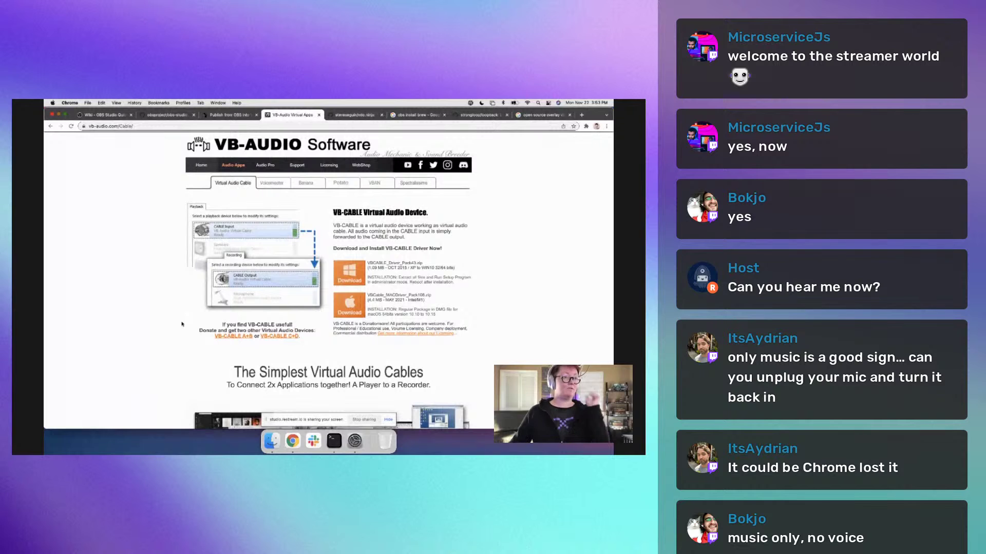
{"action": "left_click", "coordinate": [351, 312]}
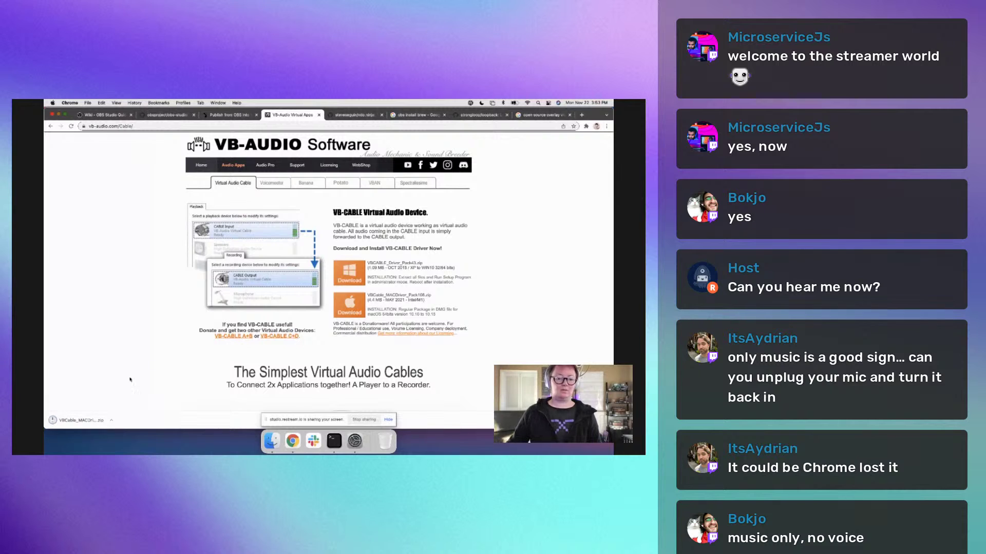
{"action": "left_click", "coordinate": [92, 423]}
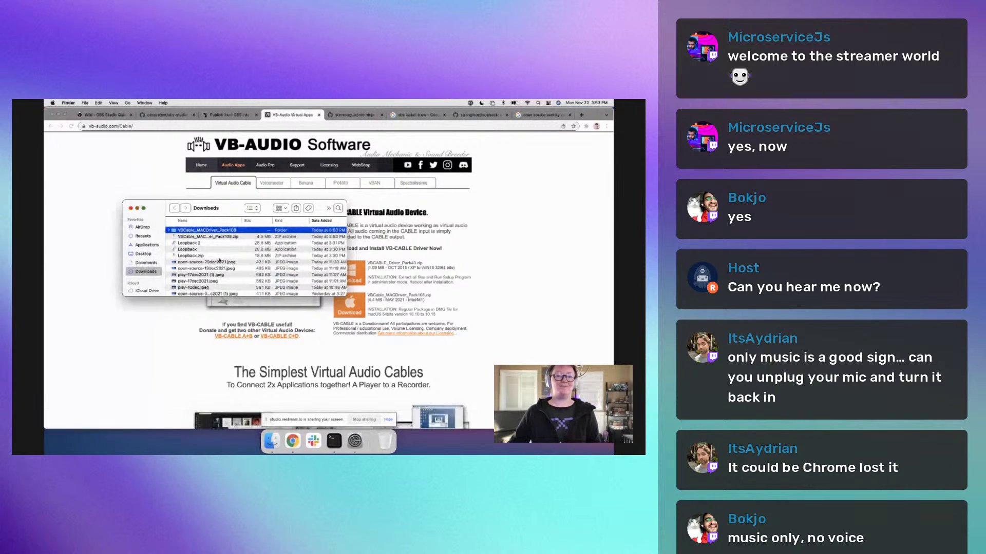
- Open the VBCable_MACDriver_Pack108 folder and move its Finder window aside
{"action": "double_click", "coordinate": [185, 231]}
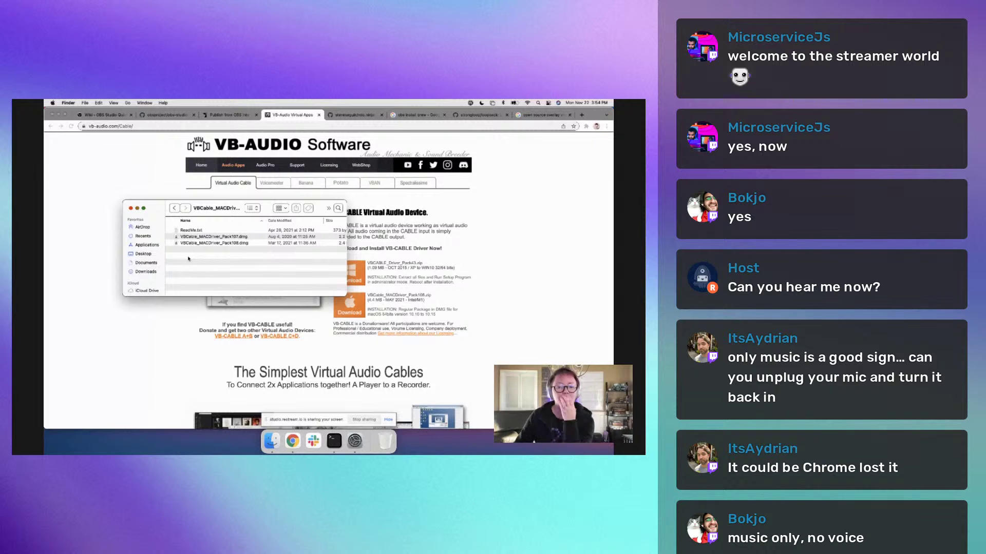
{"action": "left_click_drag", "start_coordinate": [223, 208], "coordinate": [44, 306]}
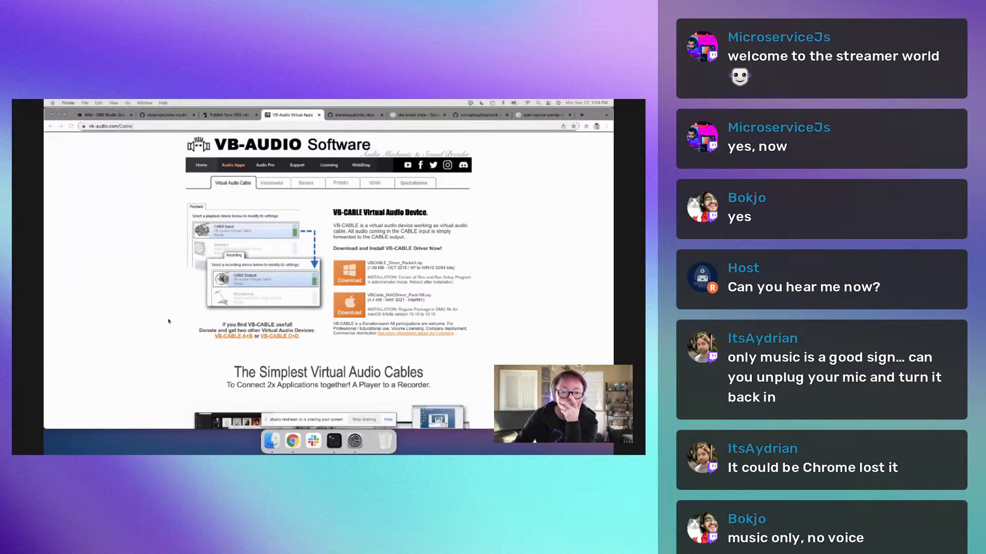
- Scroll the vb-audio.com/Cable page to the VB-Cables A+B / C+D Donationware section
{"action": "scroll", "coordinate": [169, 321], "scroll_direction": "down", "scroll_amount": 5}
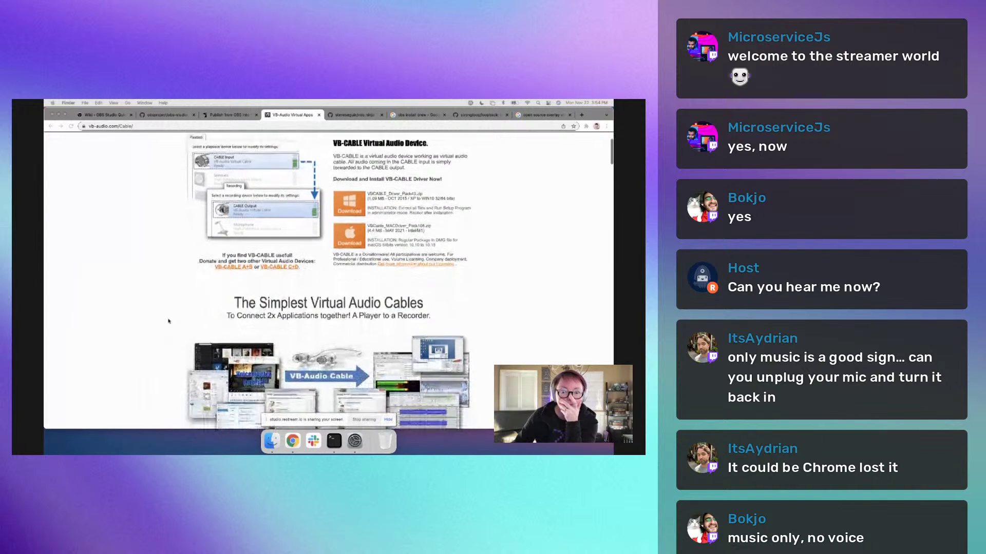
{"action": "scroll", "coordinate": [168, 321], "scroll_direction": "down", "scroll_amount": 6}
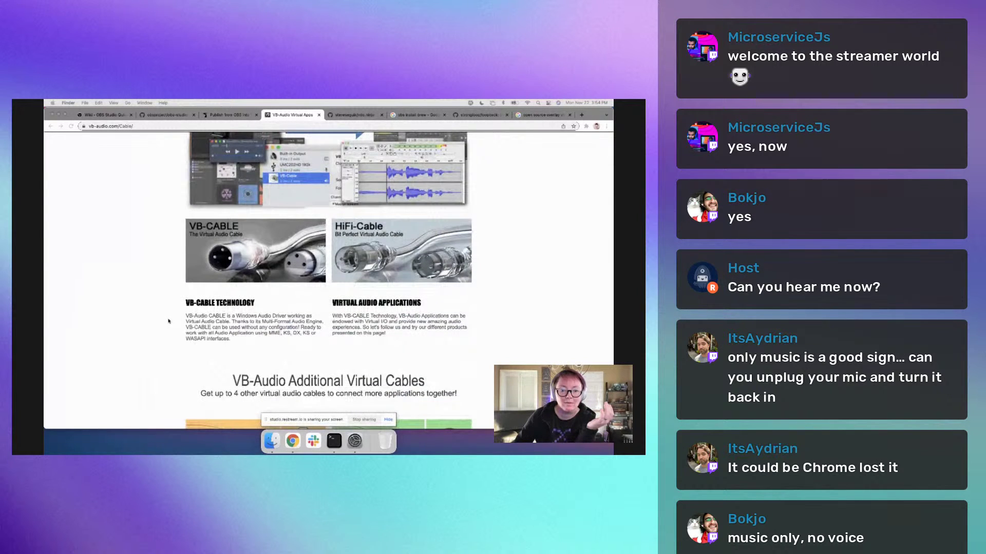
{"action": "scroll", "coordinate": [169, 321], "scroll_direction": "down", "scroll_amount": 3}
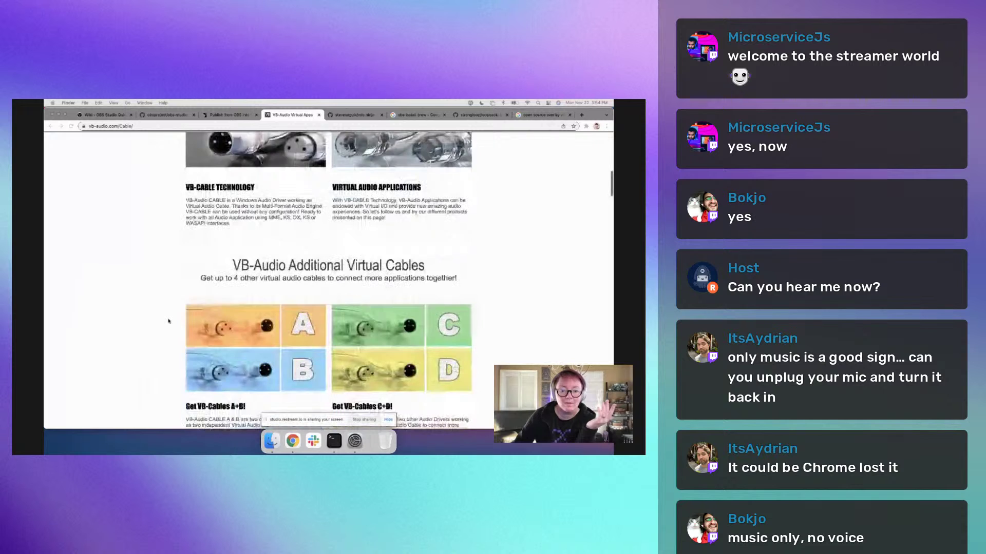
{"action": "scroll", "coordinate": [169, 321], "scroll_direction": "down", "scroll_amount": 5}
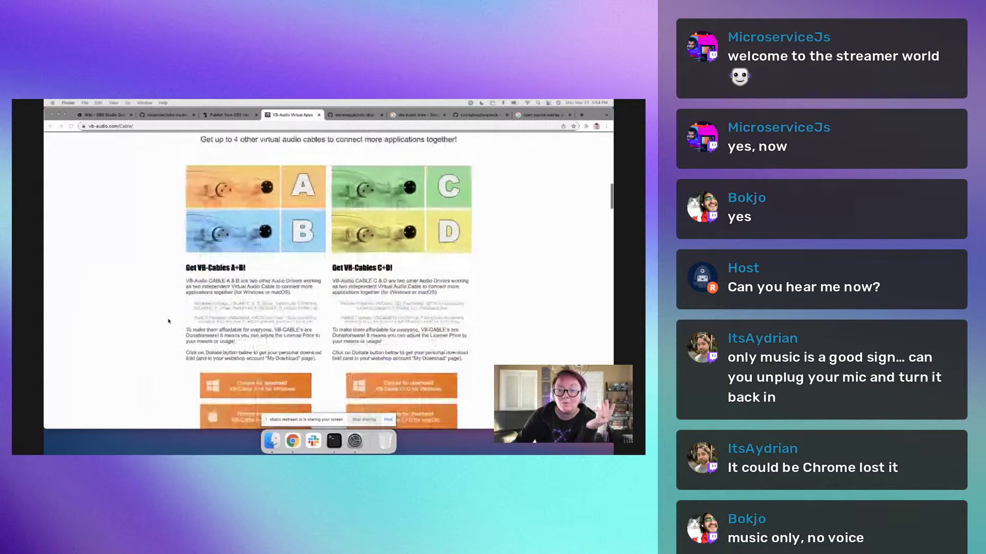
{"action": "scroll", "coordinate": [168, 321], "scroll_direction": "down", "scroll_amount": 4}
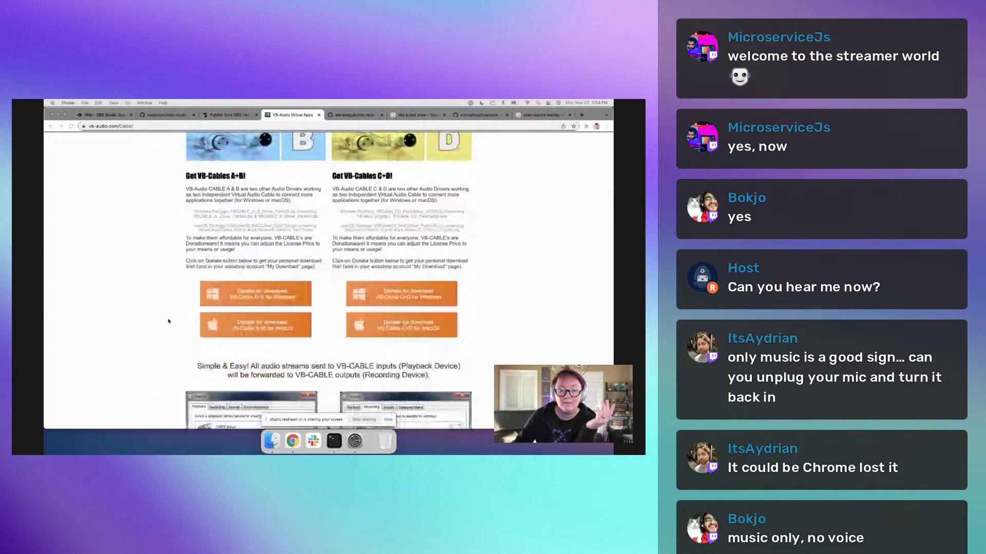
{"action": "scroll", "coordinate": [168, 321], "scroll_direction": "up", "scroll_amount": 2}
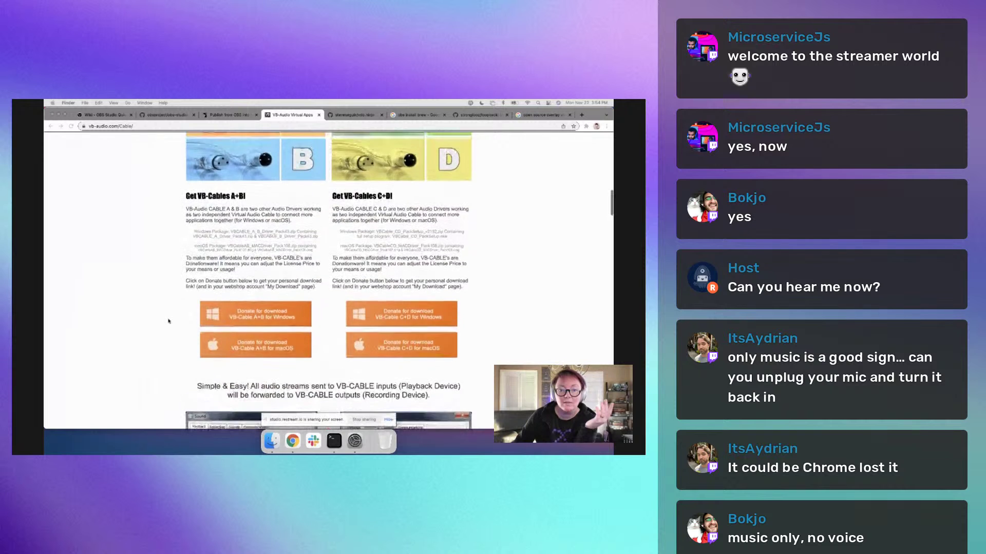
{"action": "scroll", "coordinate": [168, 321], "scroll_direction": "up", "scroll_amount": 1}
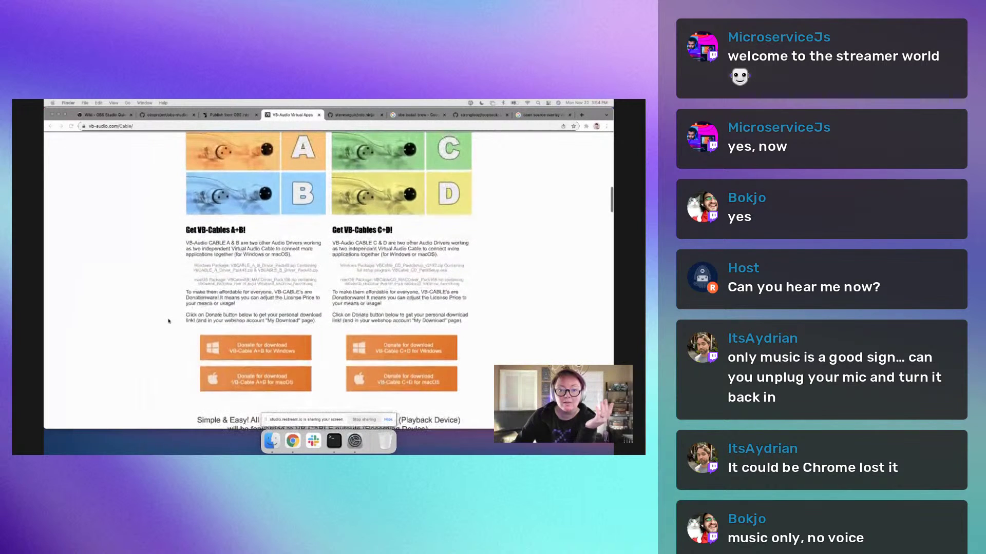
{"action": "scroll", "coordinate": [169, 321], "scroll_direction": "down", "scroll_amount": 10}
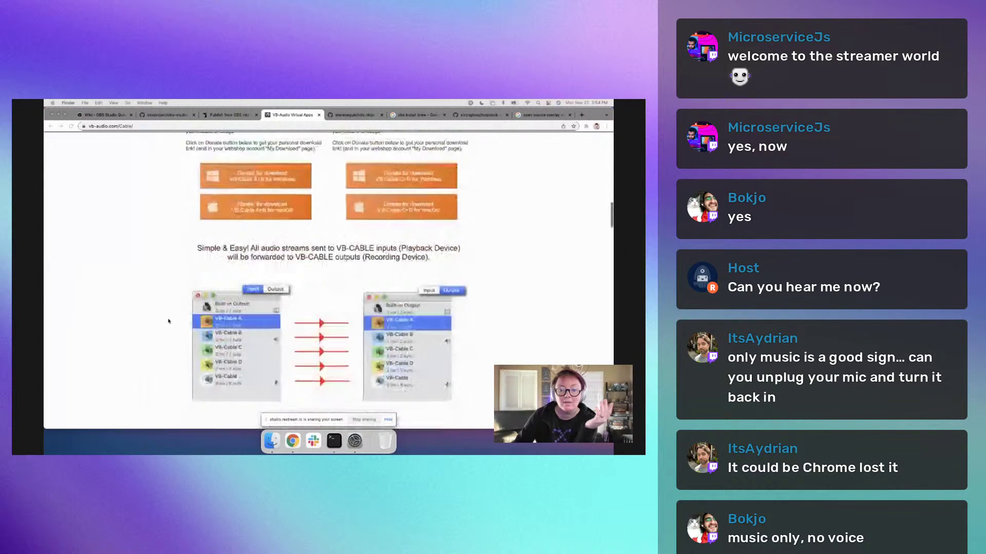
{"action": "scroll", "coordinate": [169, 322], "scroll_direction": "up", "scroll_amount": 10}
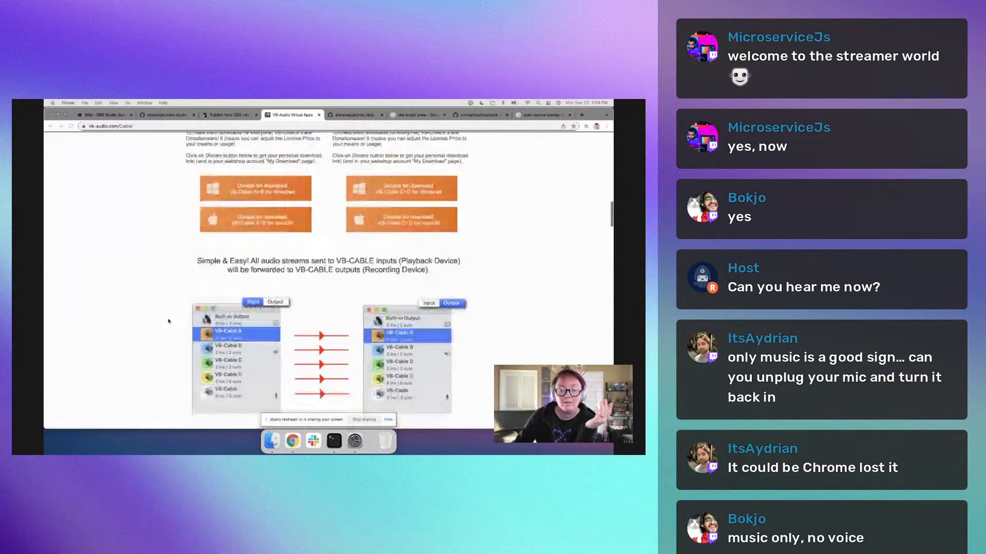
{"action": "scroll", "coordinate": [169, 321], "scroll_direction": "up", "scroll_amount": 1}
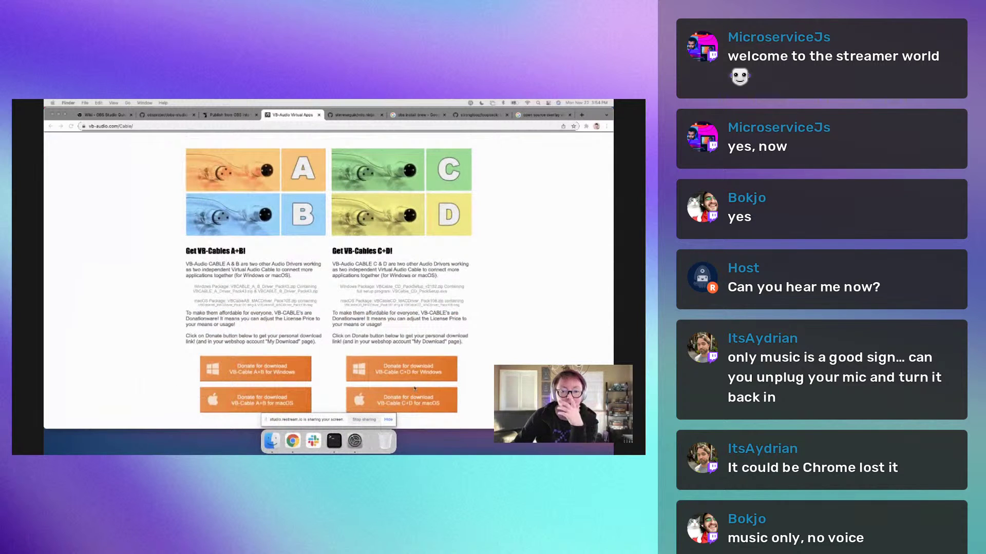
{"action": "double_click", "coordinate": [201, 319]}
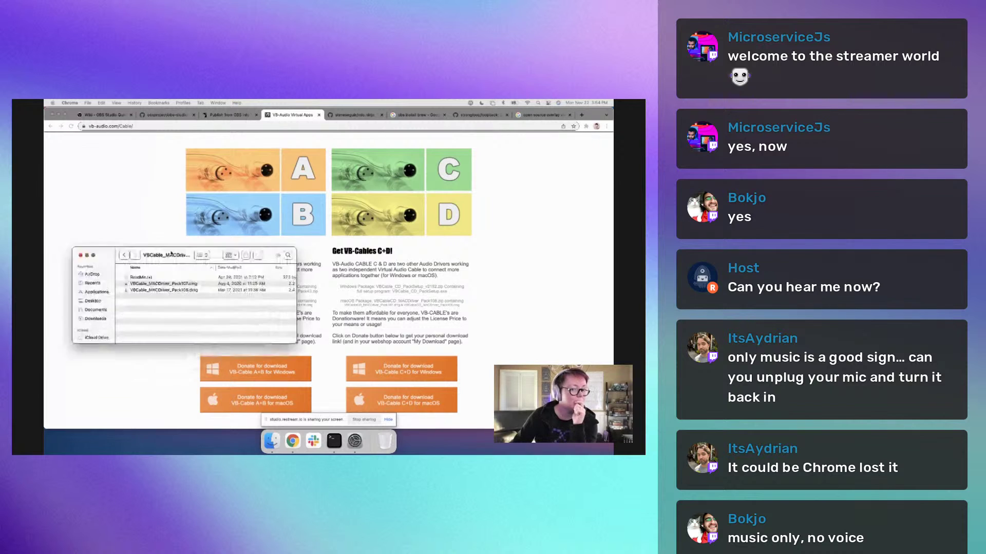
- Open the VBCable_MACDriver_Pack107.dmg disk image from the driver folder
{"action": "left_click_drag", "start_coordinate": [149, 257], "coordinate": [271, 213]}
{"action": "left_click", "coordinate": [251, 240]}
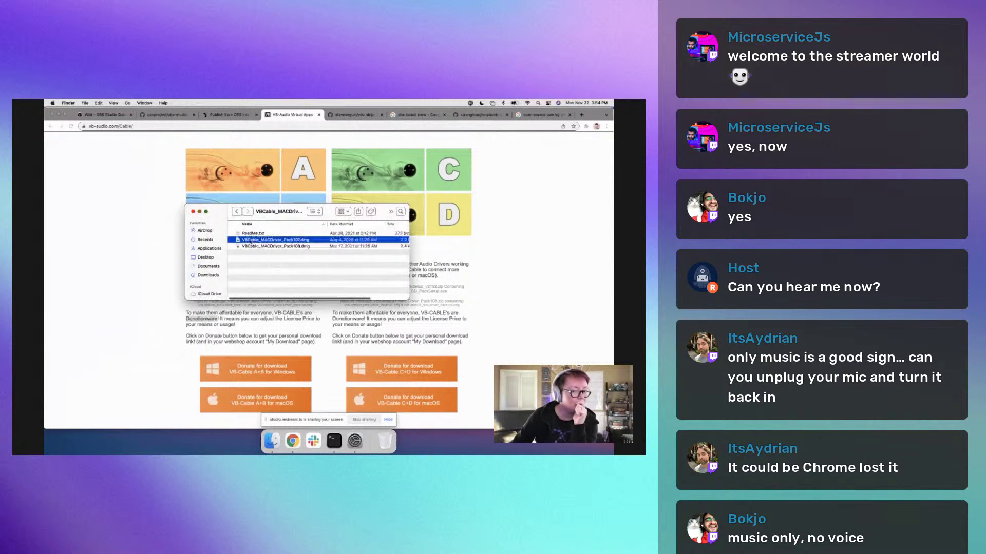
{"action": "double_click", "coordinate": [250, 240]}
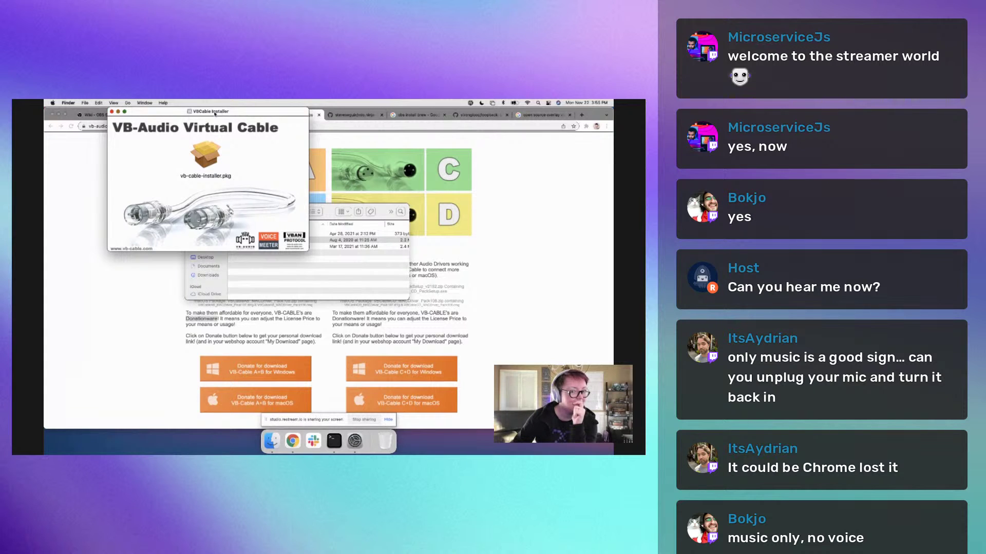
{"action": "left_click_drag", "start_coordinate": [215, 114], "coordinate": [212, 162]}
- Run vb-cable-installer.pkg, agree to the licence, and authorise the install with the account password
{"action": "left_click", "coordinate": [203, 224]}
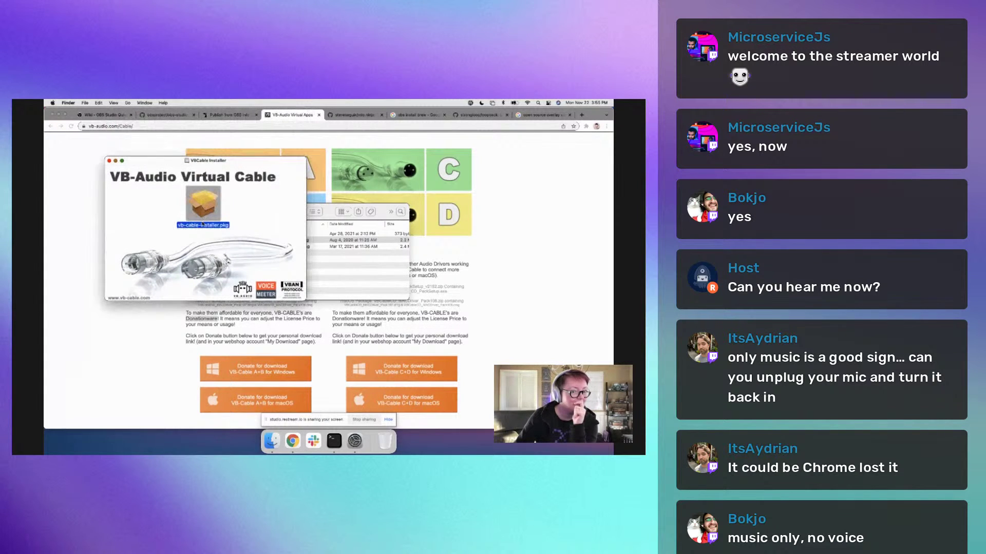
{"action": "double_click", "coordinate": [203, 213]}
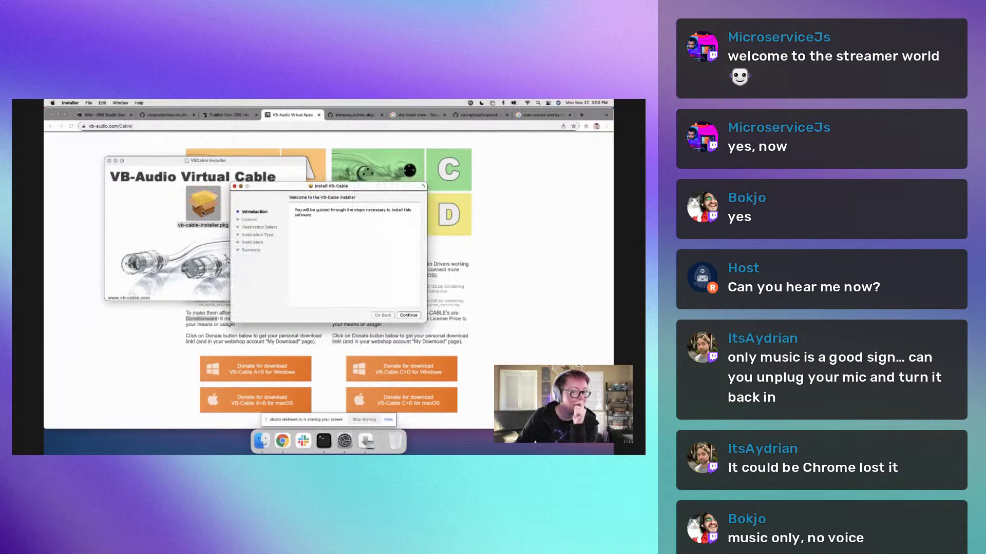
{"action": "left_click", "coordinate": [409, 316]}
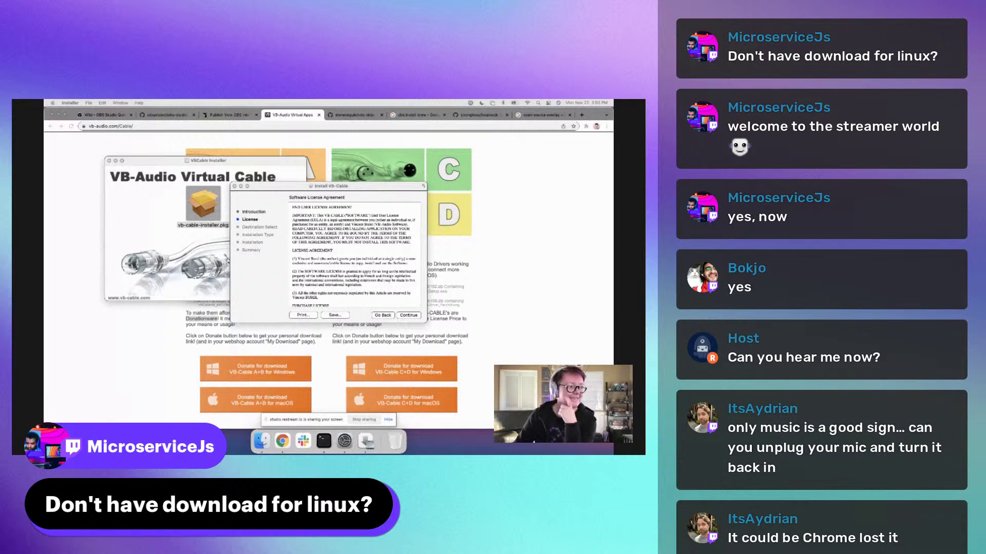
{"action": "left_click", "coordinate": [413, 315]}
{"action": "left_click", "coordinate": [391, 272]}
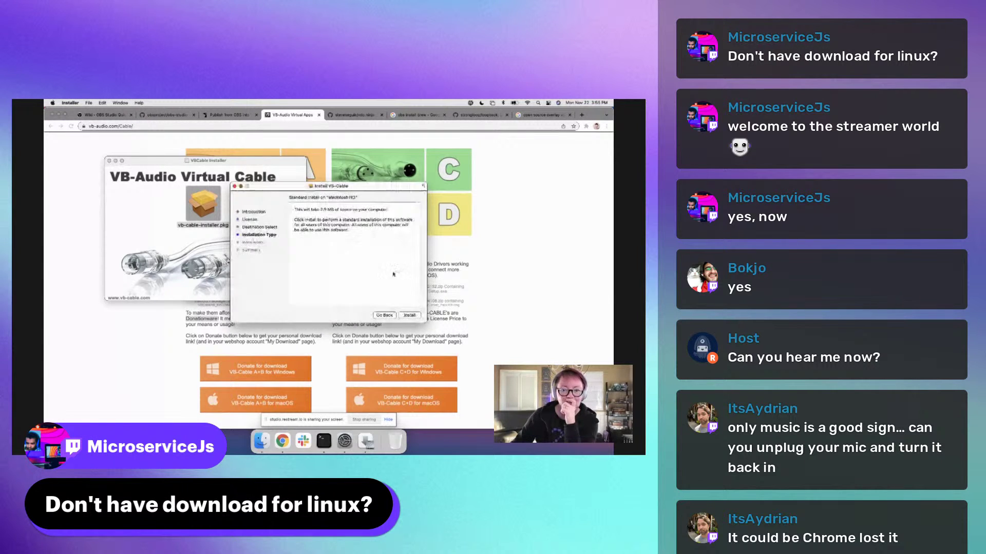
{"action": "left_click", "coordinate": [413, 316]}
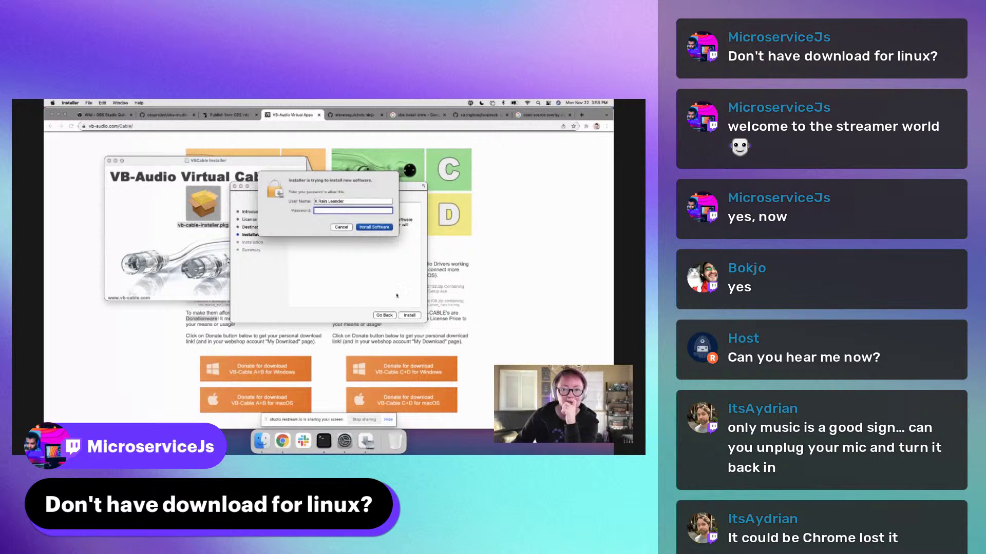
{"action": "type", "text": "•••••••"}
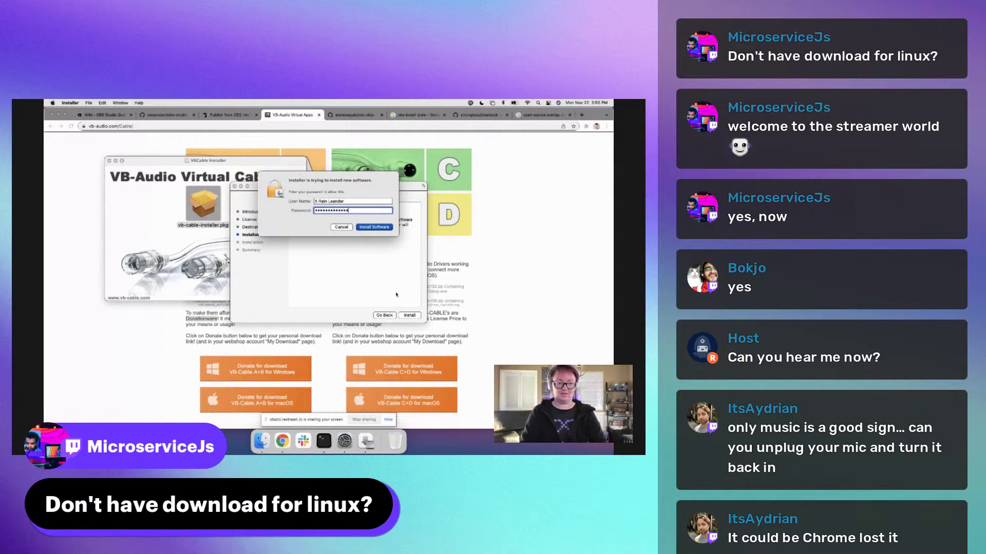
{"action": "key", "text": "Return"}
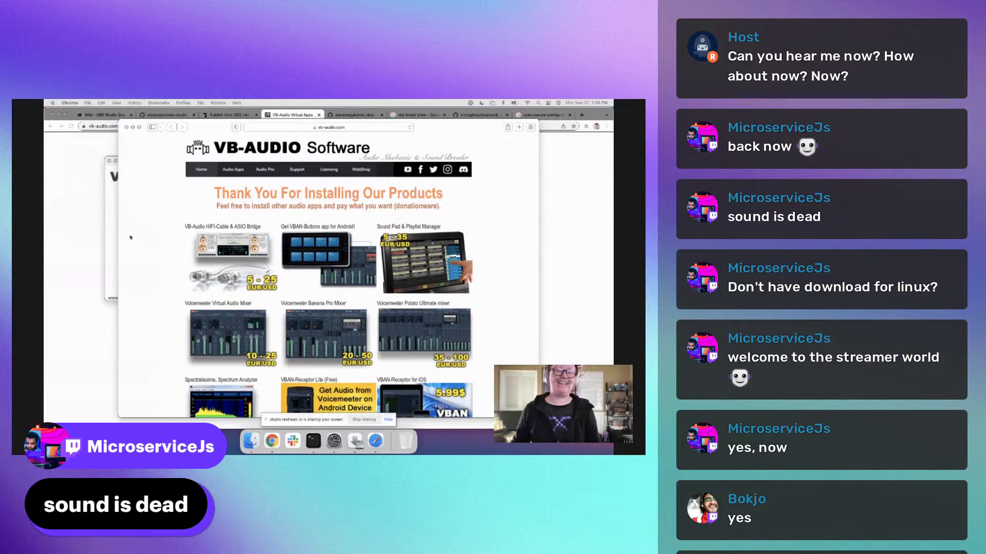
- Close the finished VBCable Installer window and return to the vb-audio.com/Cable page in Chrome
{"action": "left_click", "coordinate": [109, 194]}
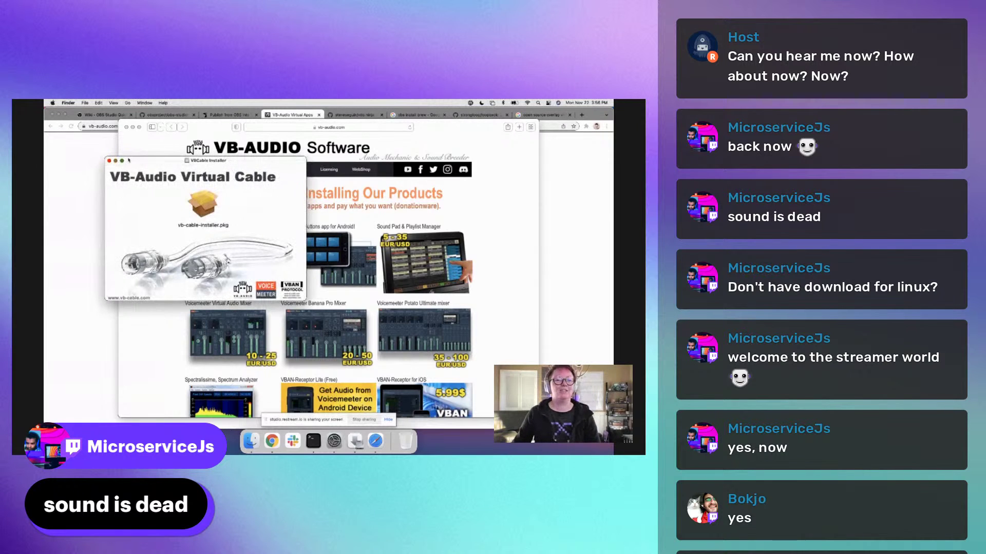
{"action": "left_click", "coordinate": [110, 162]}
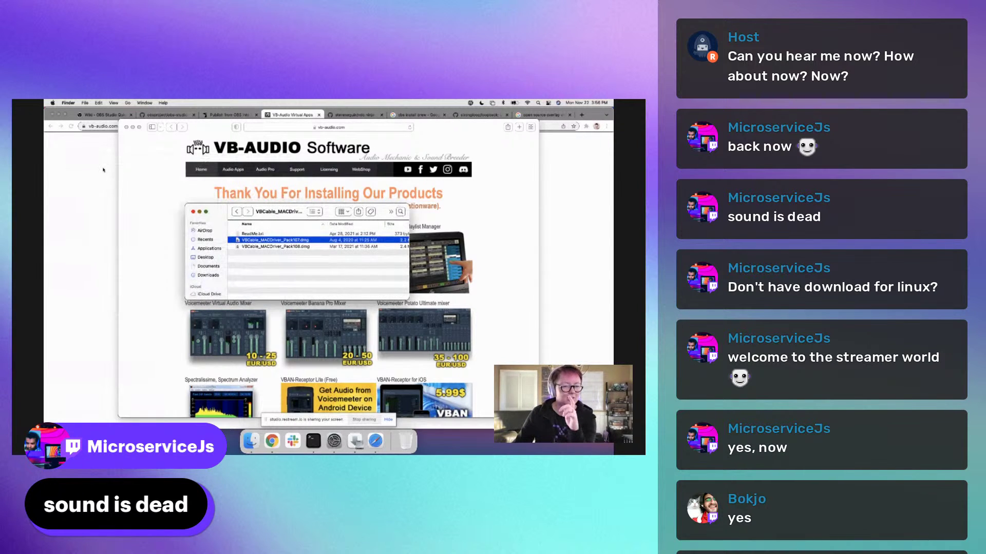
{"action": "left_click", "coordinate": [103, 170]}
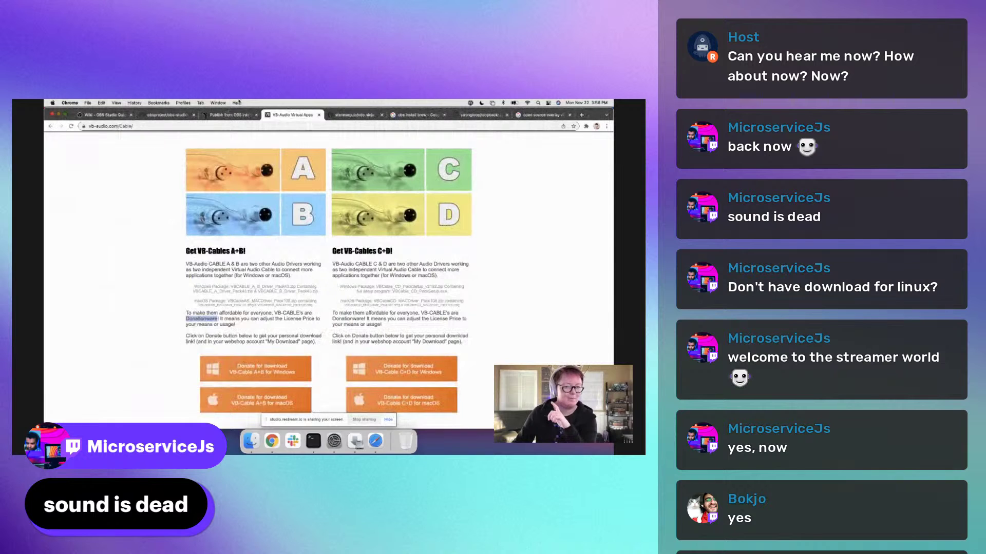
- In the Ninja Docs guide, highlight the Step 2 paragraph about configuring OBS
{"action": "left_click", "coordinate": [231, 116]}
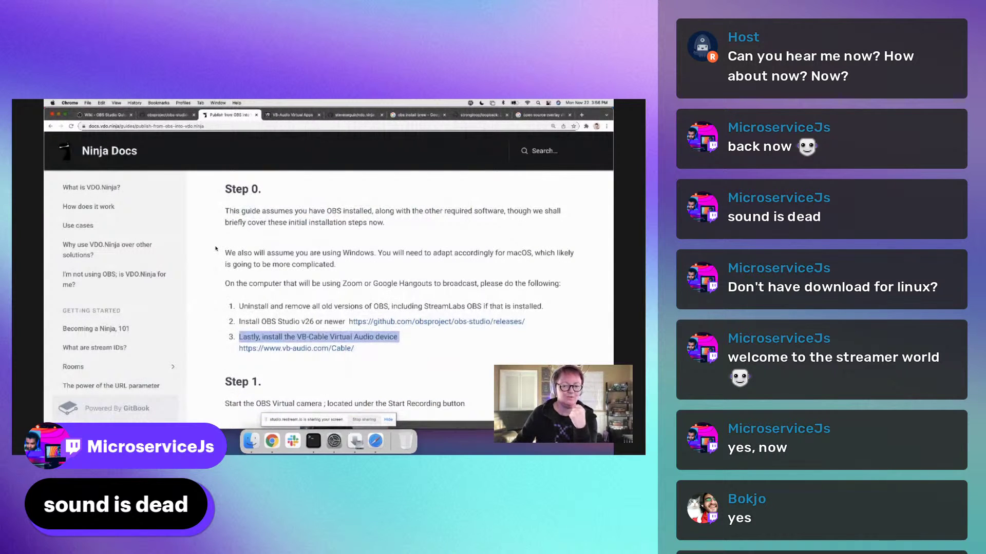
{"action": "scroll", "coordinate": [216, 249], "scroll_direction": "down", "scroll_amount": 5}
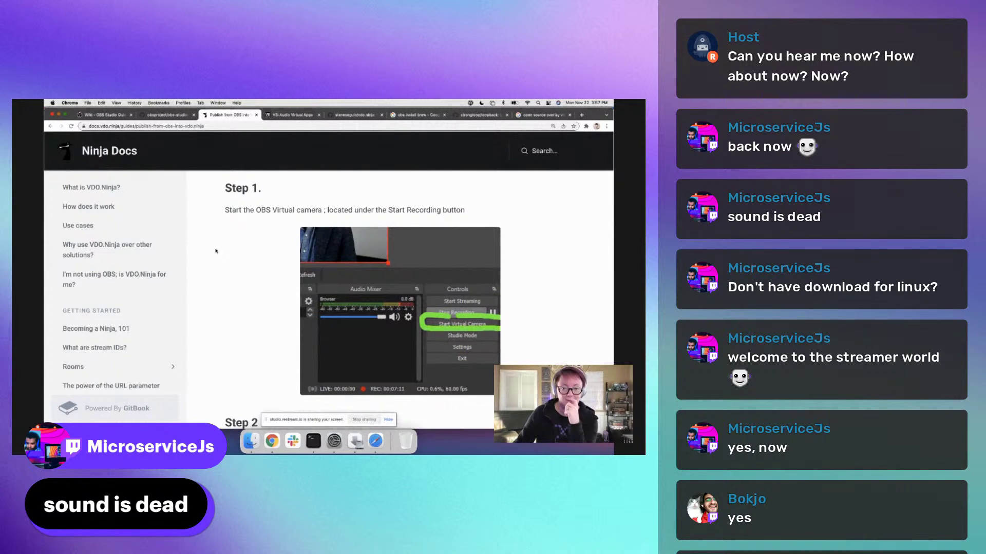
{"action": "scroll", "coordinate": [215, 251], "scroll_direction": "up", "scroll_amount": 4}
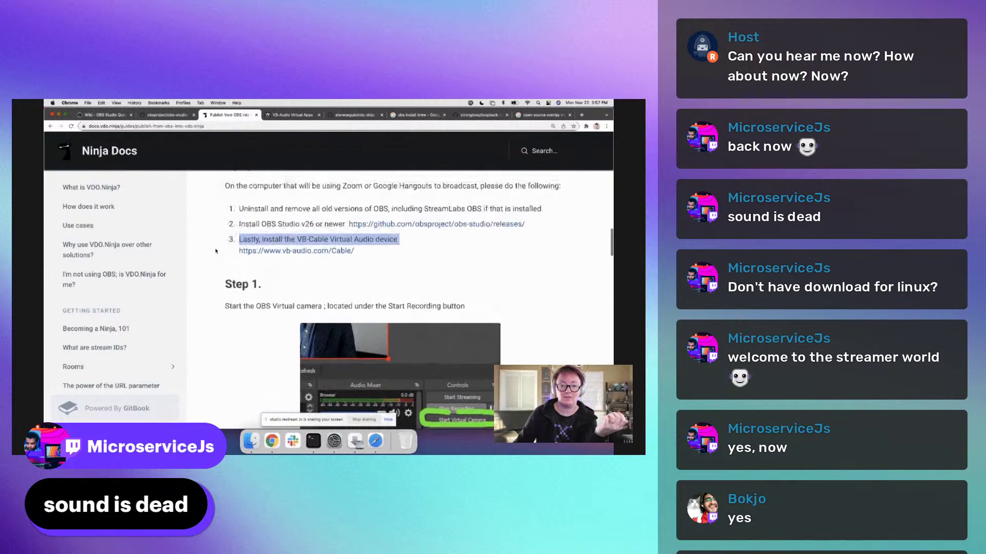
{"action": "scroll", "coordinate": [216, 251], "scroll_direction": "down", "scroll_amount": 4}
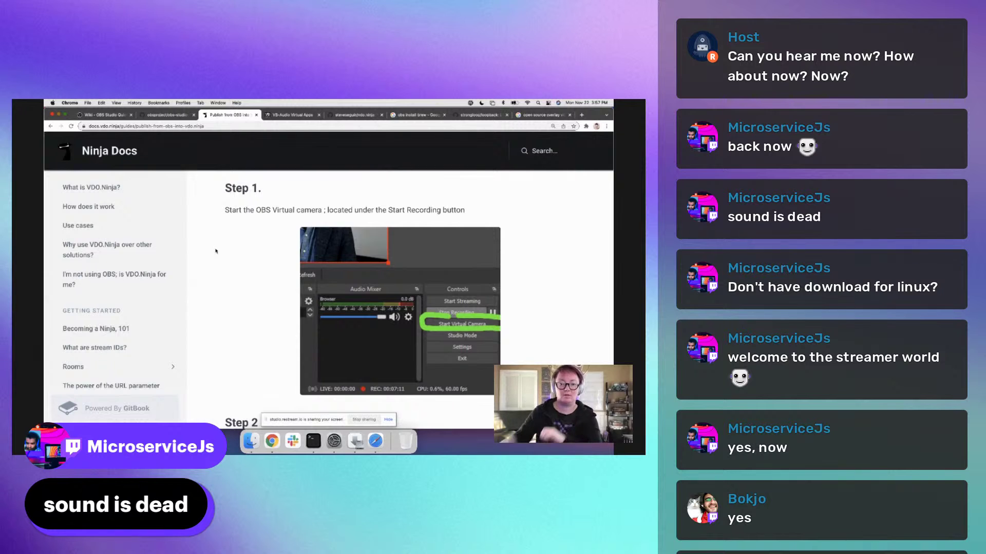
{"action": "scroll", "coordinate": [215, 251], "scroll_direction": "down", "scroll_amount": 6}
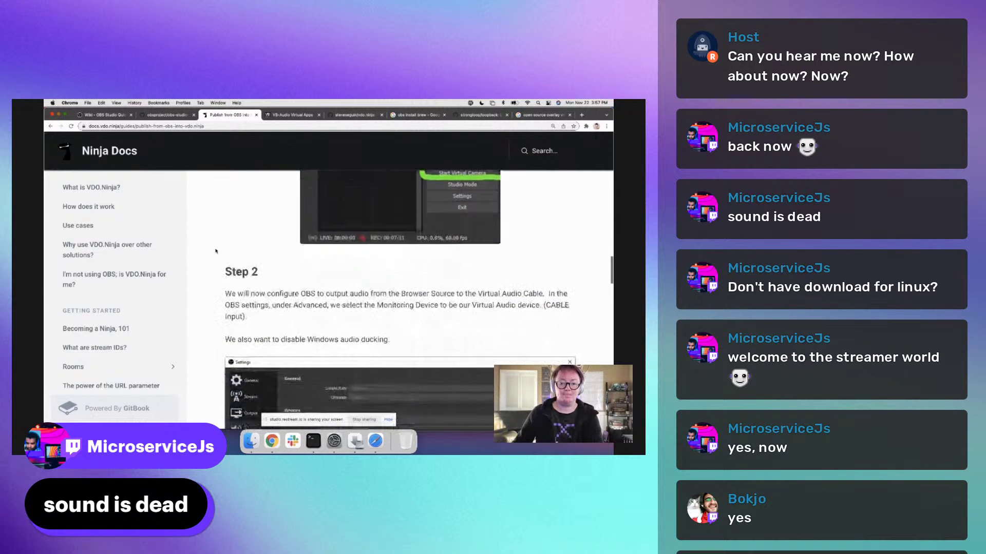
{"action": "scroll", "coordinate": [215, 251], "scroll_direction": "down", "scroll_amount": 1}
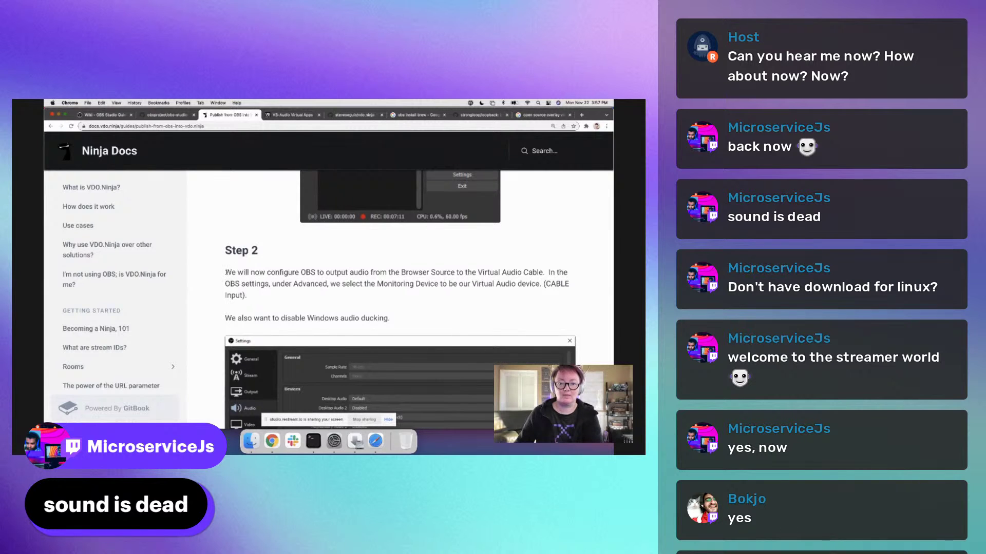
{"action": "left_click_drag", "start_coordinate": [226, 272], "coordinate": [270, 292]}
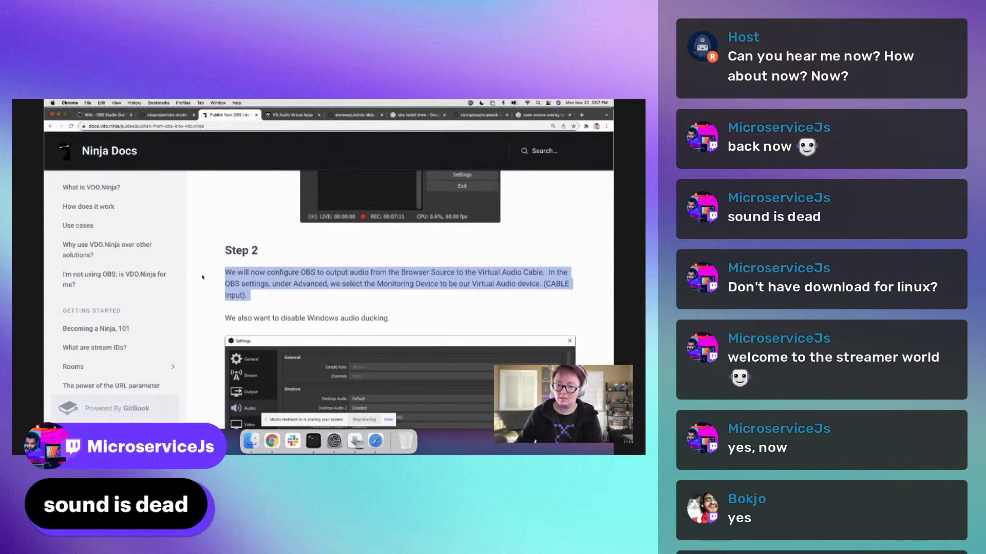
- Scroll down to Step 4 and highlight 'VB-Audio Virtual Cable' in its paragraph
{"action": "scroll", "coordinate": [202, 276], "scroll_direction": "down", "scroll_amount": 5}
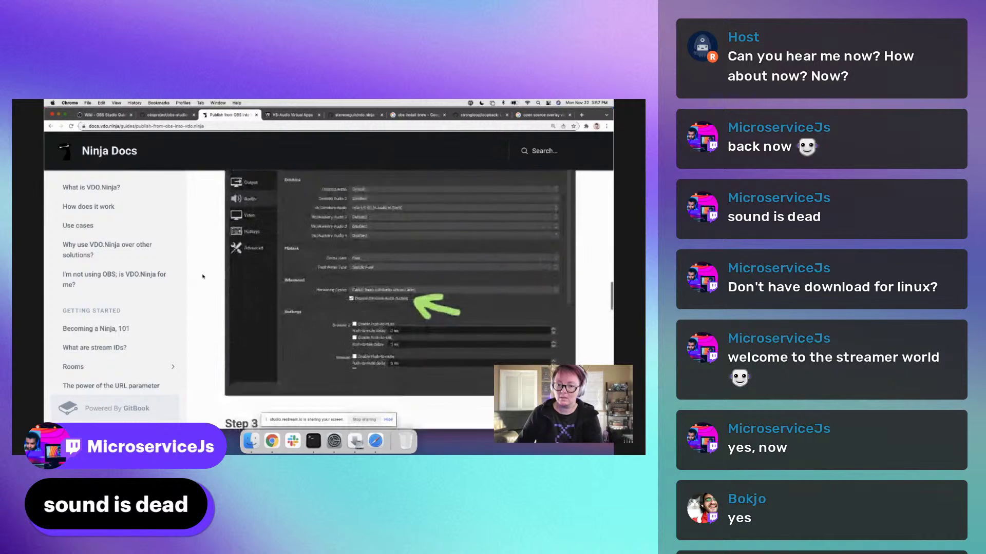
{"action": "scroll", "coordinate": [202, 277], "scroll_direction": "down", "scroll_amount": 3}
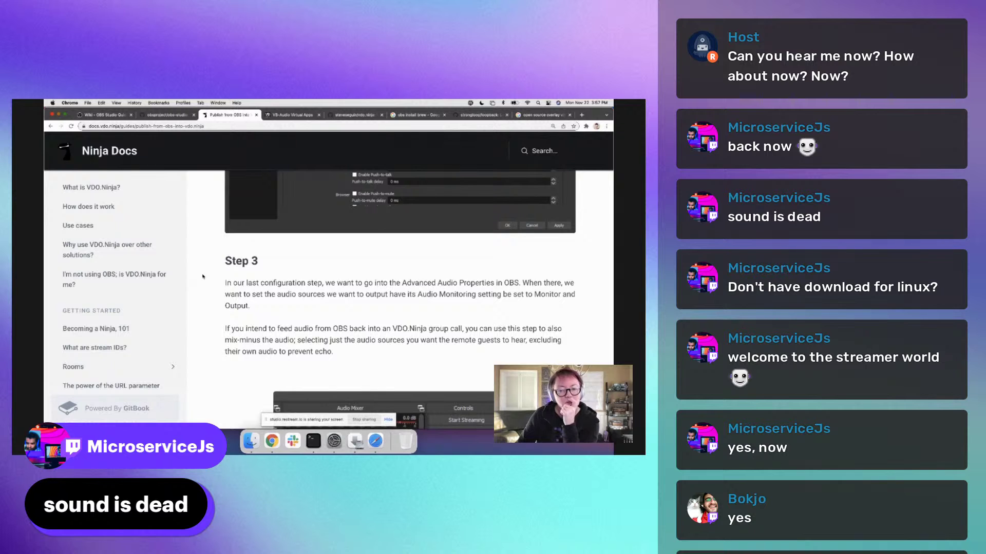
{"action": "scroll", "coordinate": [202, 277], "scroll_direction": "down", "scroll_amount": 5}
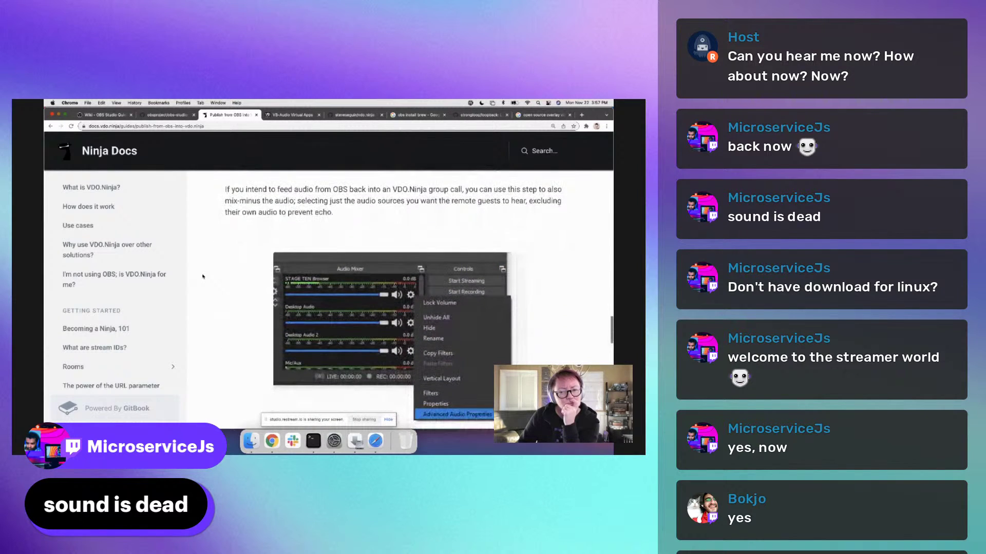
{"action": "scroll", "coordinate": [202, 277], "scroll_direction": "down", "scroll_amount": 6}
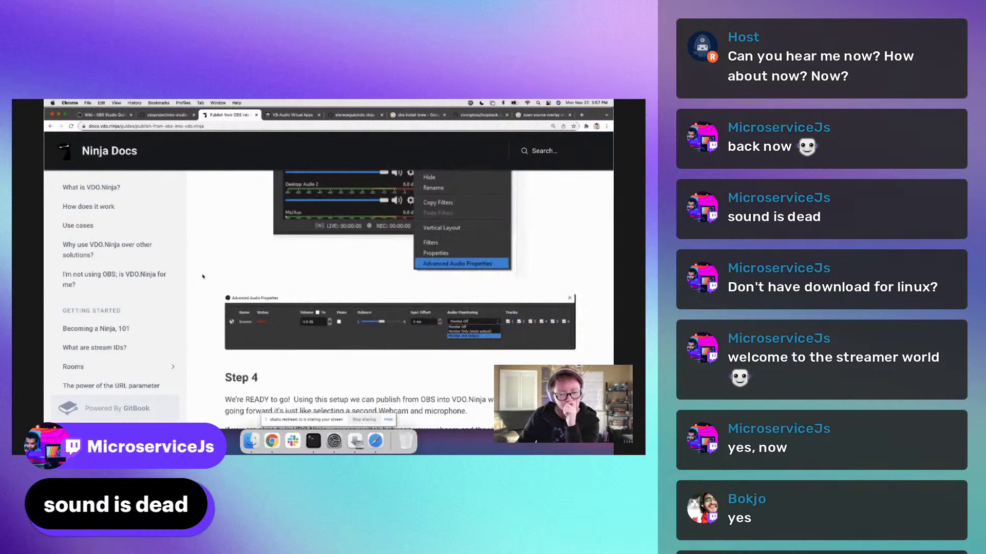
{"action": "scroll", "coordinate": [203, 277], "scroll_direction": "down", "scroll_amount": 5}
{"action": "scroll", "coordinate": [203, 277], "scroll_direction": "down", "scroll_amount": 2}
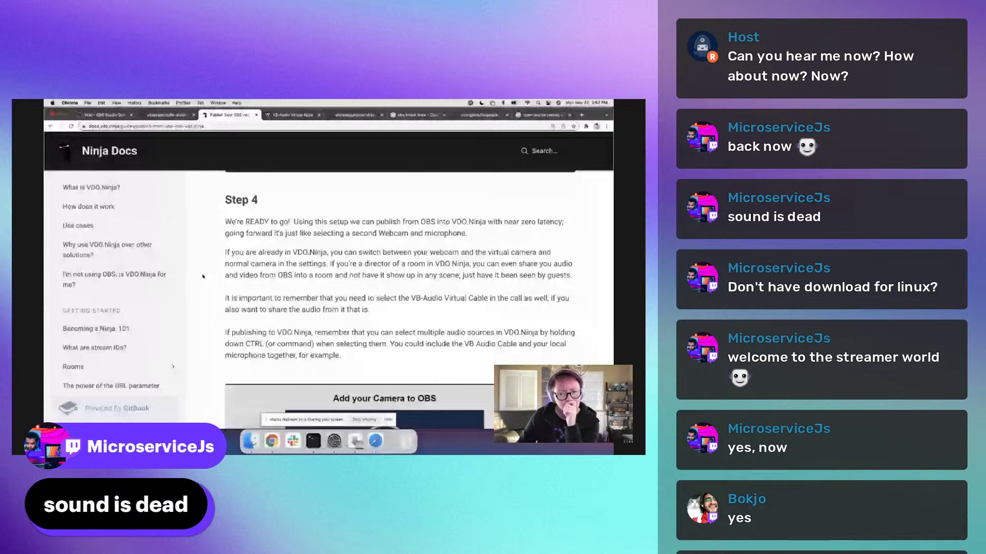
{"action": "left_click_drag", "start_coordinate": [411, 298], "coordinate": [487, 297]}
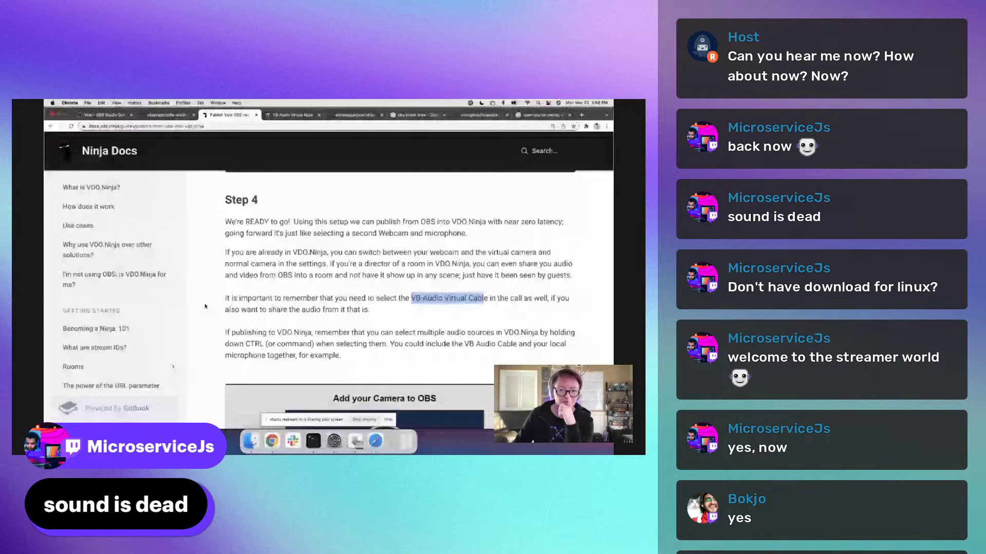
- Scroll up to Step 0, then down through Step 1 to Step 2's OBS Settings screenshot
{"action": "scroll", "coordinate": [205, 306], "scroll_direction": "up", "scroll_amount": 5}
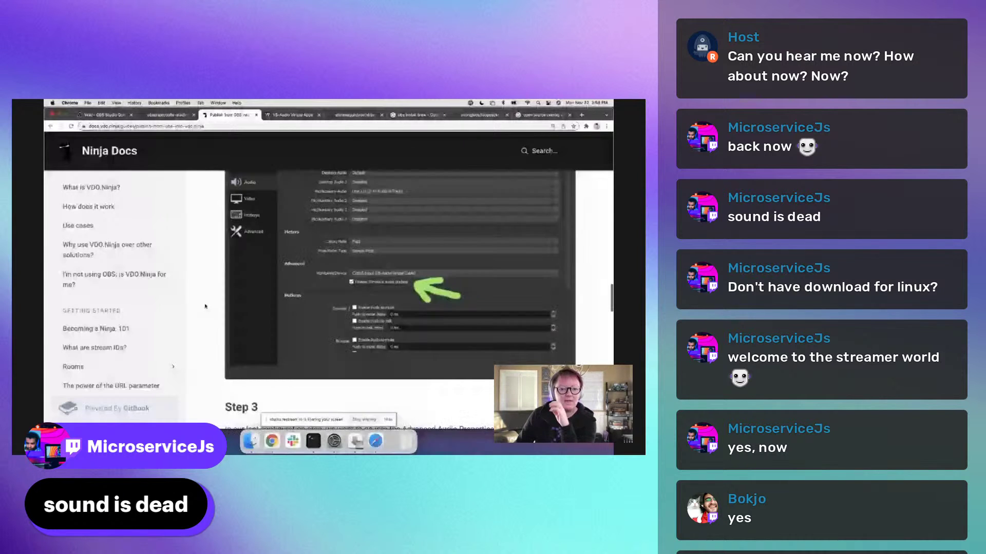
{"action": "scroll", "coordinate": [205, 307], "scroll_direction": "up", "scroll_amount": 5}
{"action": "scroll", "coordinate": [205, 307], "scroll_direction": "up", "scroll_amount": 3}
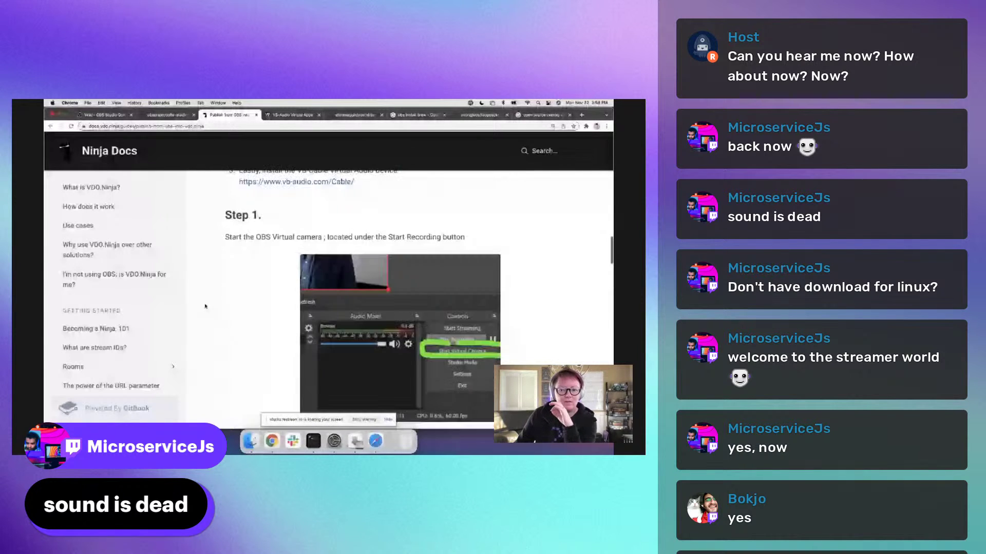
{"action": "scroll", "coordinate": [204, 306], "scroll_direction": "up", "scroll_amount": 4}
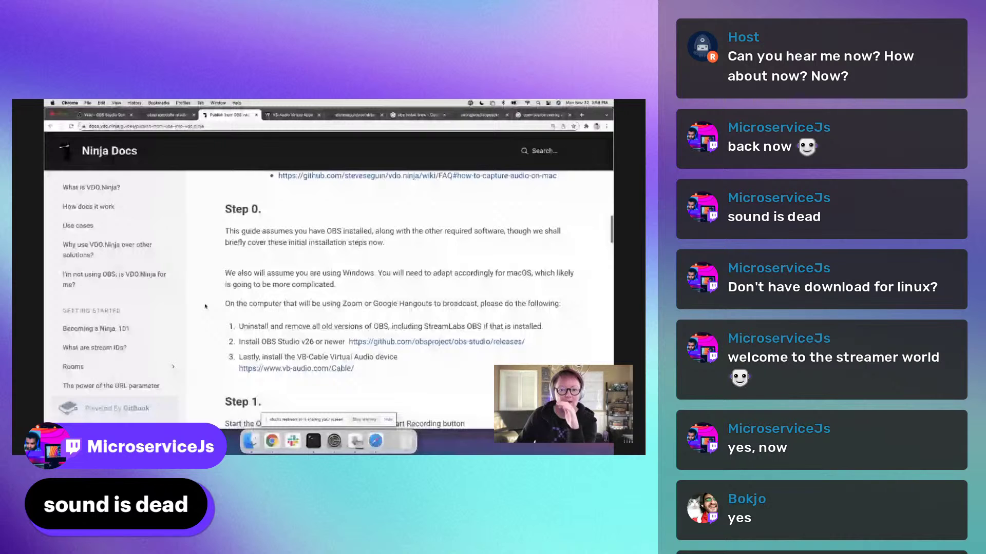
{"action": "scroll", "coordinate": [205, 306], "scroll_direction": "down", "scroll_amount": 1}
{"action": "scroll", "coordinate": [205, 306], "scroll_direction": "down", "scroll_amount": 5}
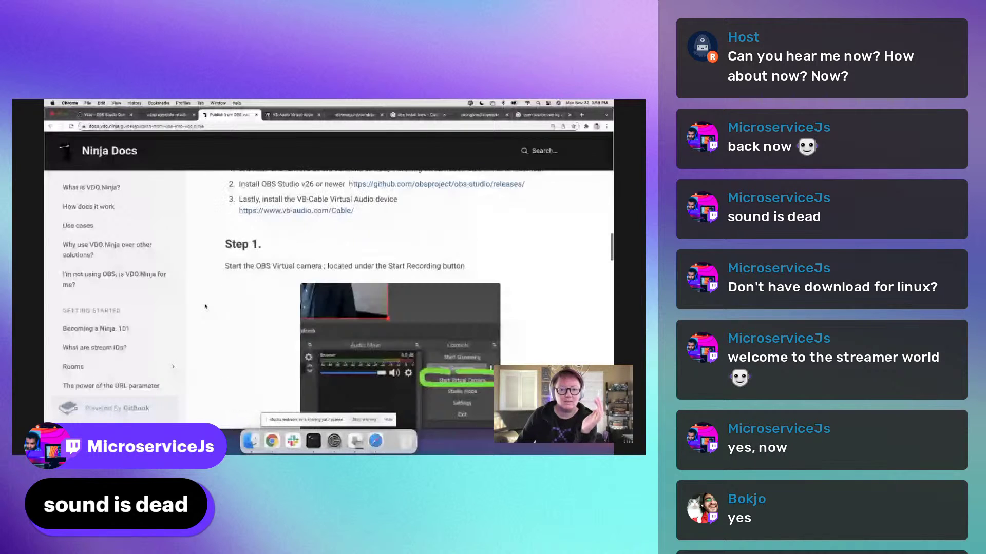
{"action": "scroll", "coordinate": [205, 307], "scroll_direction": "down", "scroll_amount": 2}
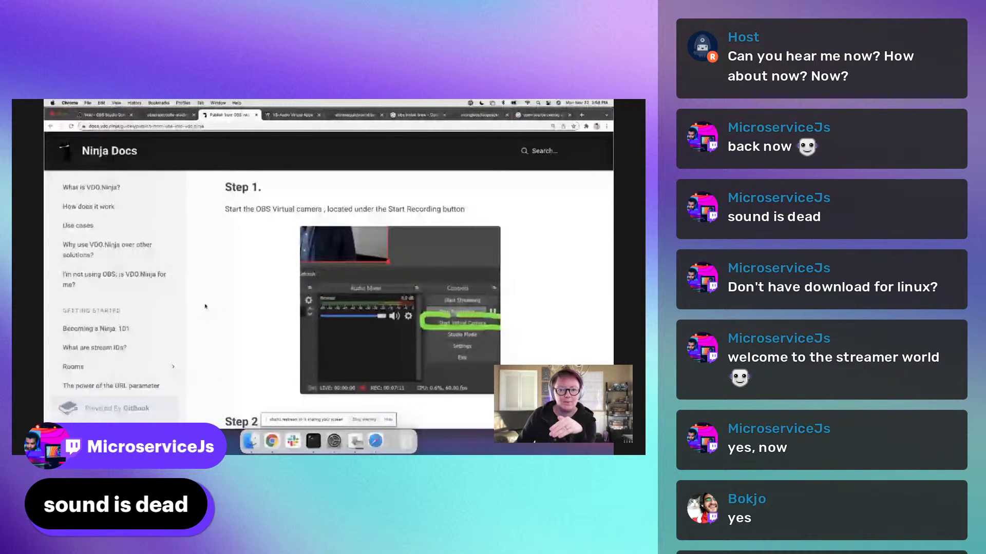
{"action": "scroll", "coordinate": [205, 307], "scroll_direction": "up", "scroll_amount": 6}
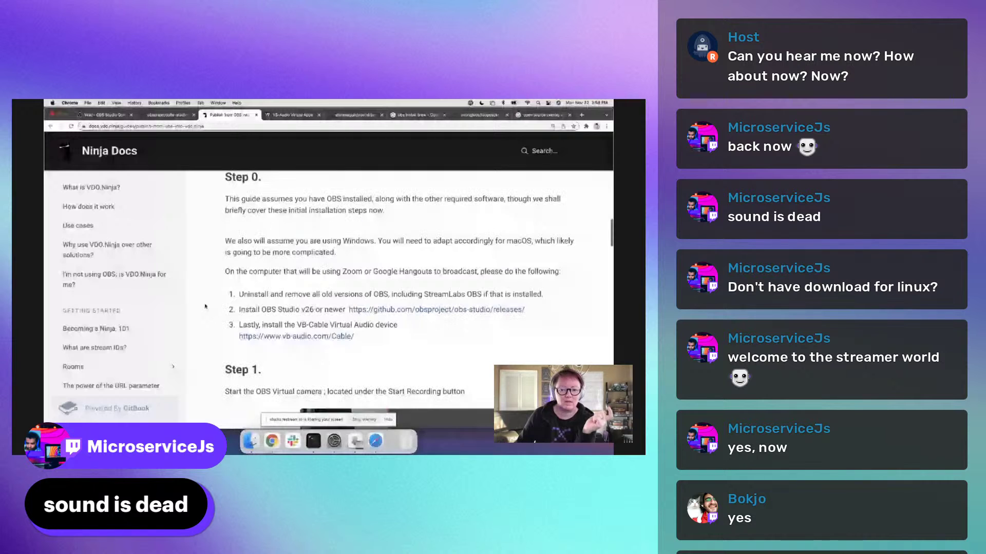
{"action": "scroll", "coordinate": [205, 307], "scroll_direction": "up", "scroll_amount": 1}
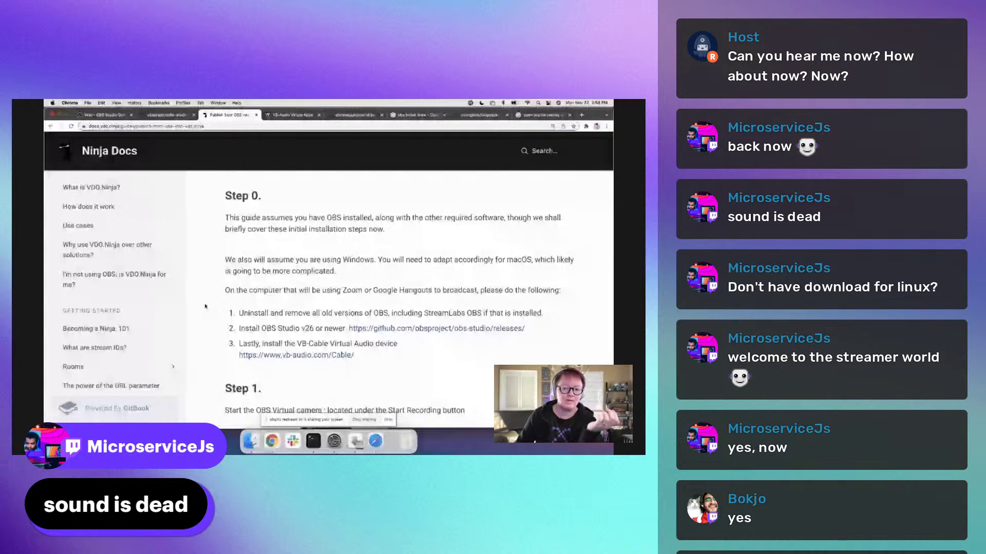
{"action": "scroll", "coordinate": [205, 307], "scroll_direction": "down", "scroll_amount": 3}
{"action": "scroll", "coordinate": [204, 307], "scroll_direction": "down", "scroll_amount": 4}
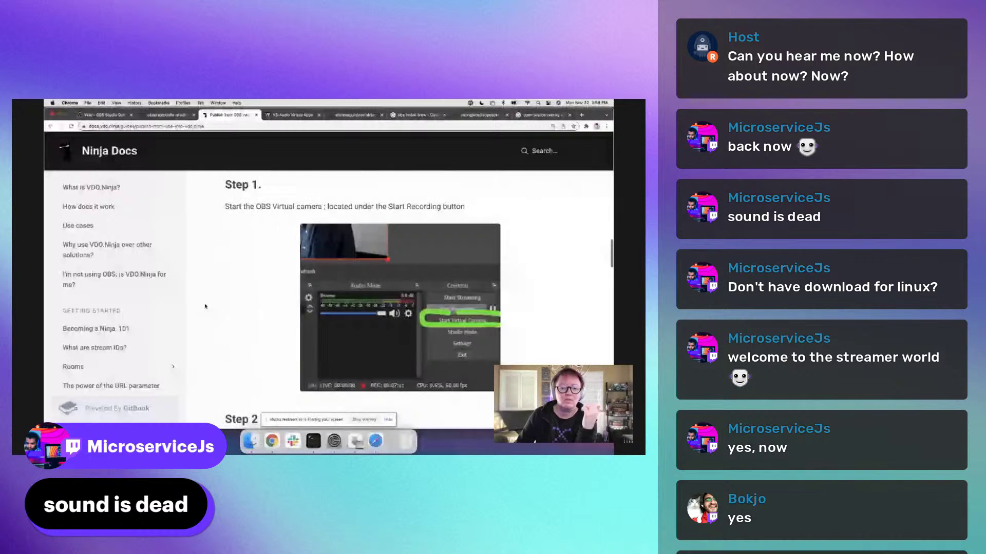
{"action": "scroll", "coordinate": [205, 307], "scroll_direction": "down", "scroll_amount": 4}
{"action": "scroll", "coordinate": [205, 307], "scroll_direction": "down", "scroll_amount": 3}
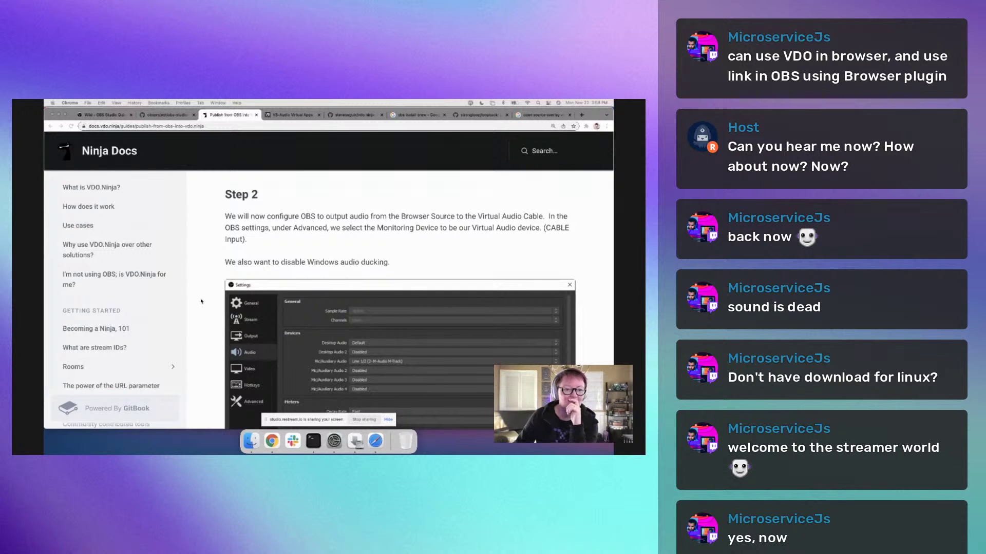
- Open the How does it work page, view the linked WebRTC site, then close that tab
{"action": "left_click", "coordinate": [101, 207]}
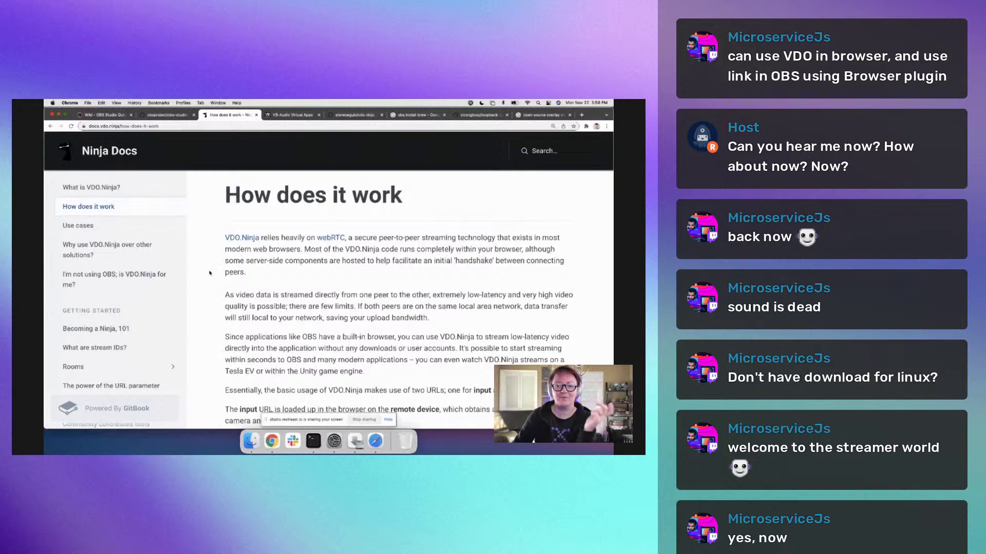
{"action": "left_click", "coordinate": [333, 238]}
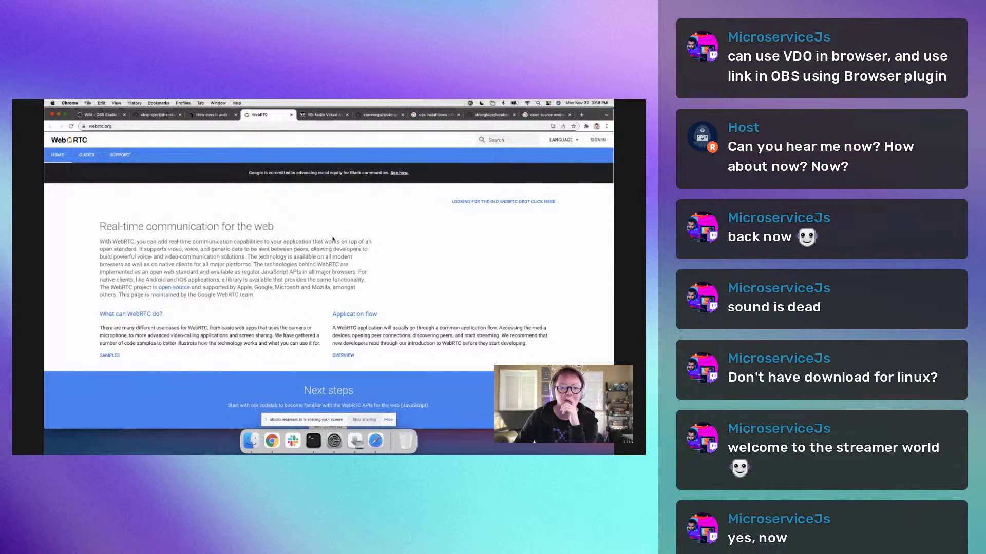
{"action": "left_click_drag", "start_coordinate": [199, 241], "coordinate": [319, 242]}
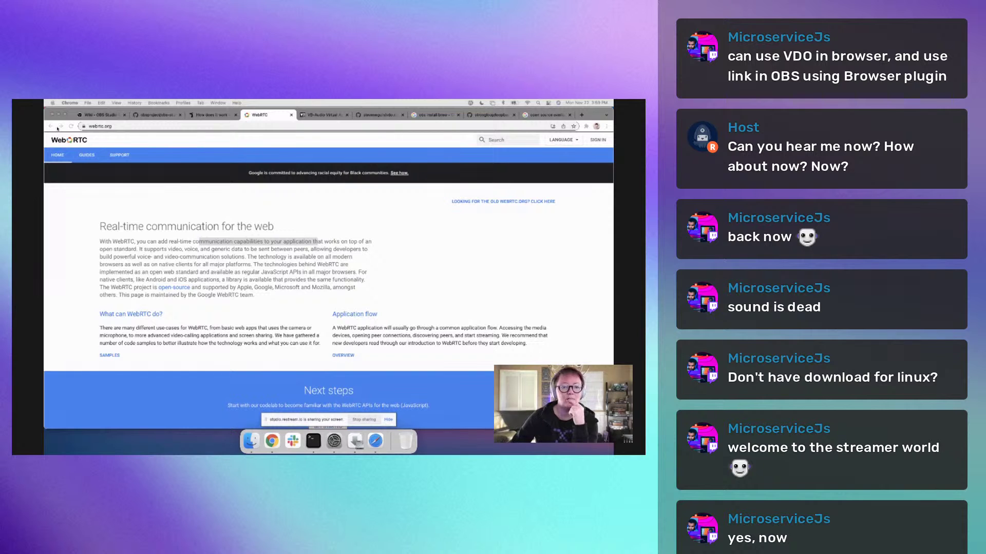
{"action": "left_click", "coordinate": [291, 115]}
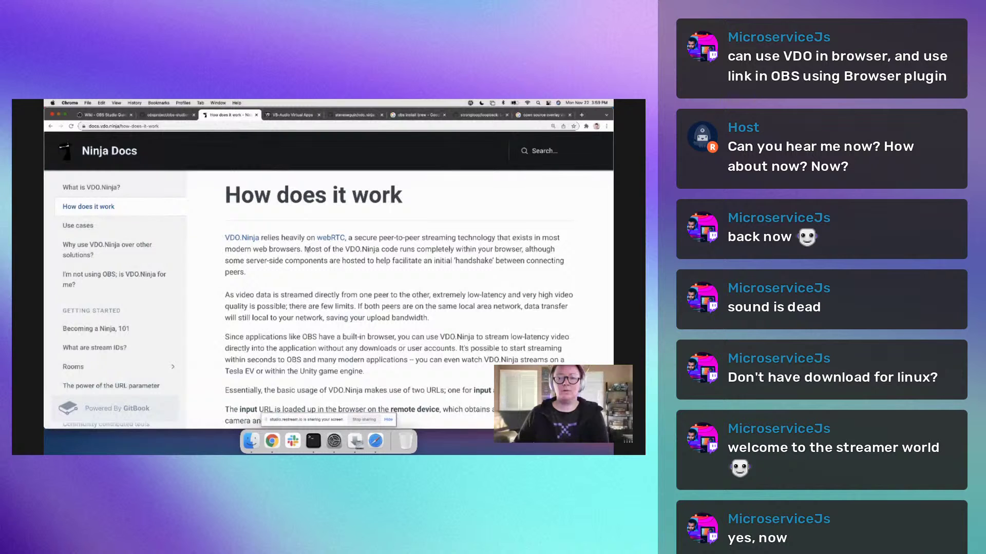
- Highlight the sentences about in-browser code and server-side handshake components
{"action": "left_click_drag", "start_coordinate": [304, 250], "coordinate": [524, 250]}
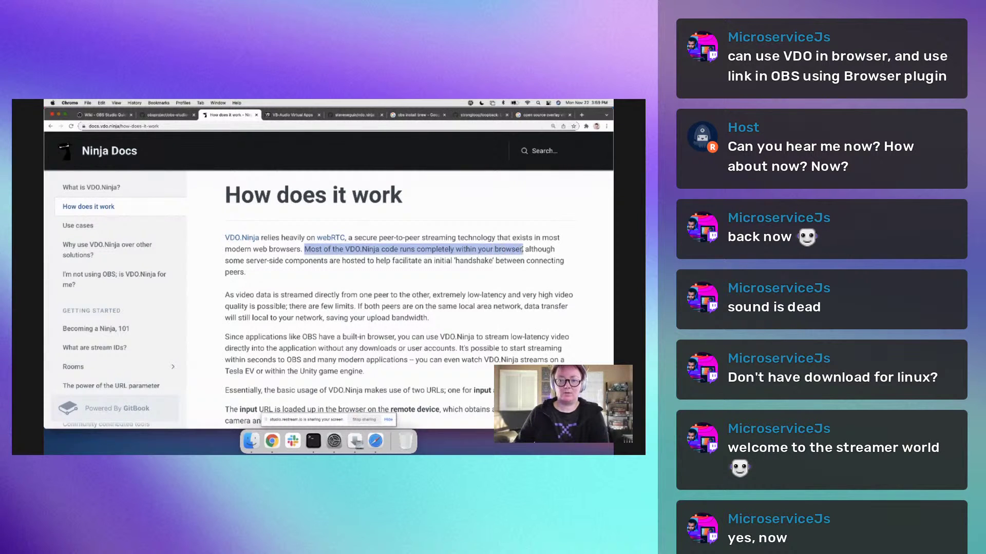
{"action": "left_click", "coordinate": [241, 262]}
{"action": "left_click_drag", "start_coordinate": [241, 262], "coordinate": [472, 261]}
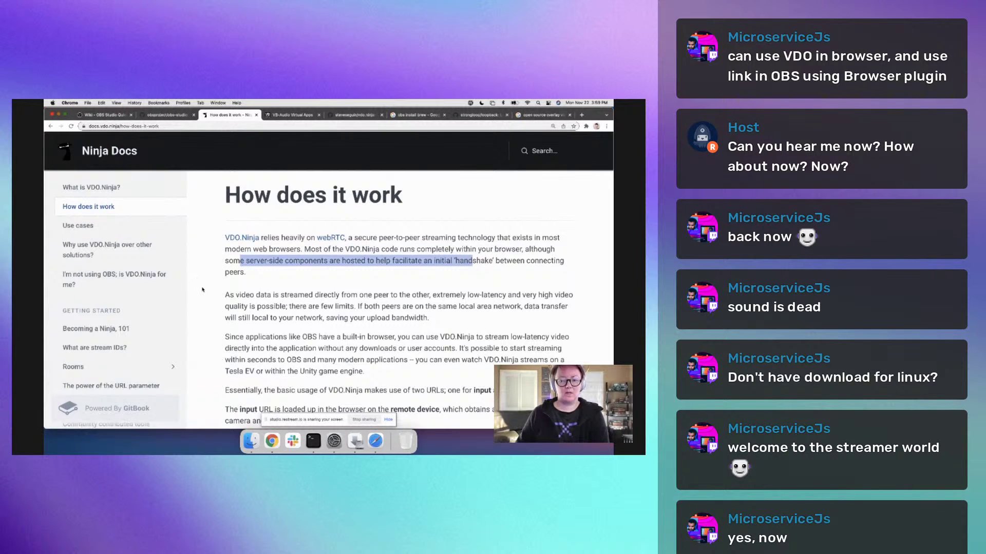
- Scroll down the article past the group chat room and URL parameter passages
{"action": "scroll", "coordinate": [202, 291], "scroll_direction": "down", "scroll_amount": 3}
{"action": "scroll", "coordinate": [203, 290], "scroll_direction": "down", "scroll_amount": 4}
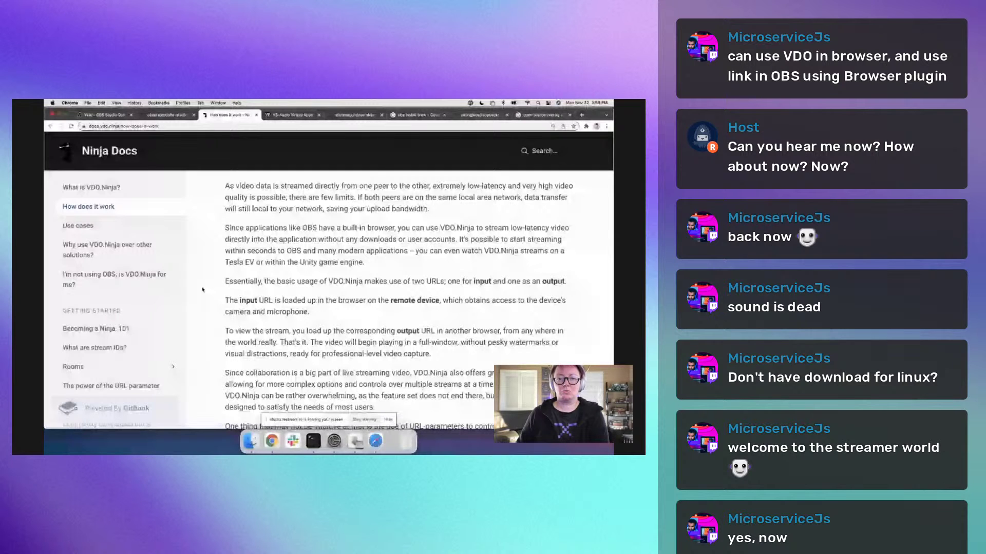
{"action": "scroll", "coordinate": [203, 290], "scroll_direction": "down", "scroll_amount": 3}
{"action": "scroll", "coordinate": [202, 290], "scroll_direction": "up", "scroll_amount": 1}
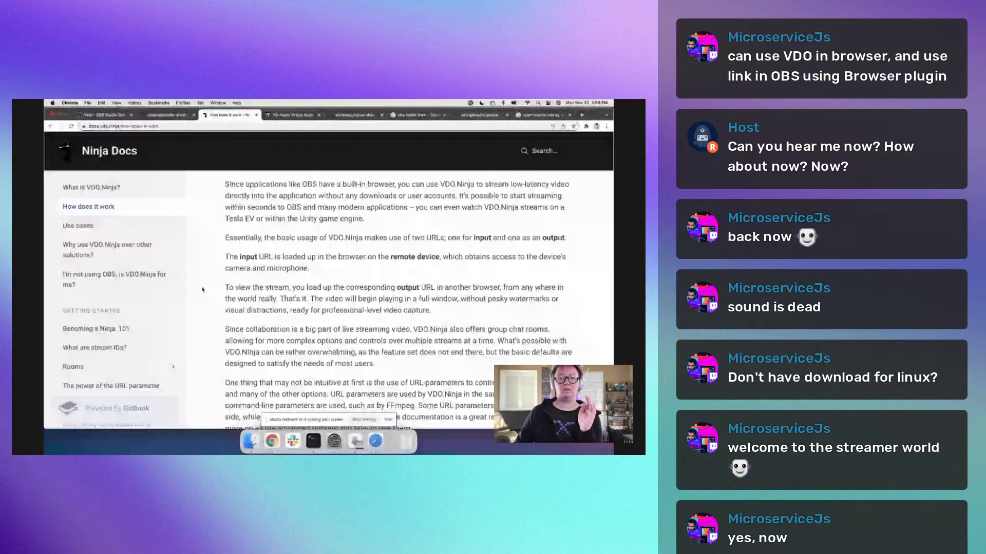
{"action": "scroll", "coordinate": [202, 289], "scroll_direction": "down", "scroll_amount": 2}
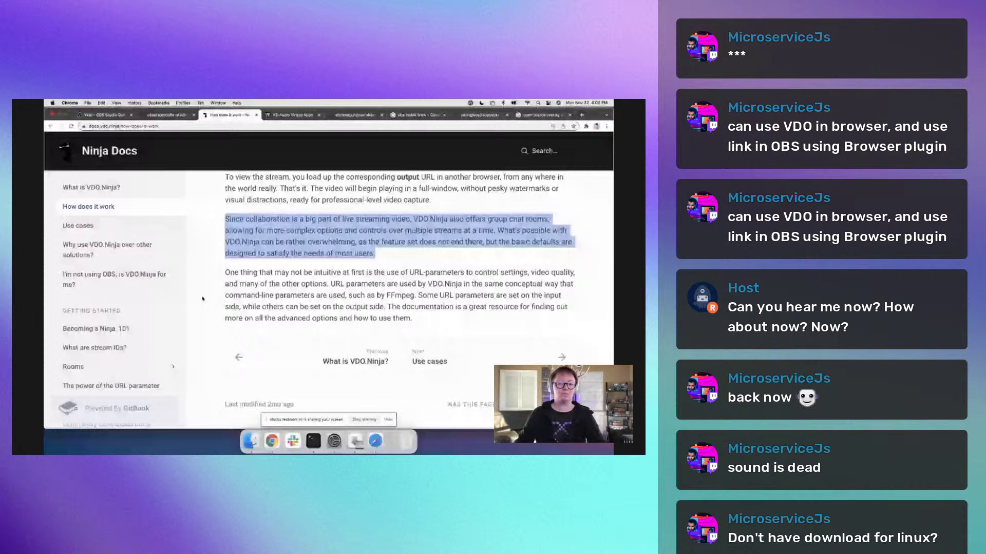
- Search Google for 'vdo ninja browser' in a new tab
{"action": "key", "text": "super+t"}
{"action": "type", "text": "v"}
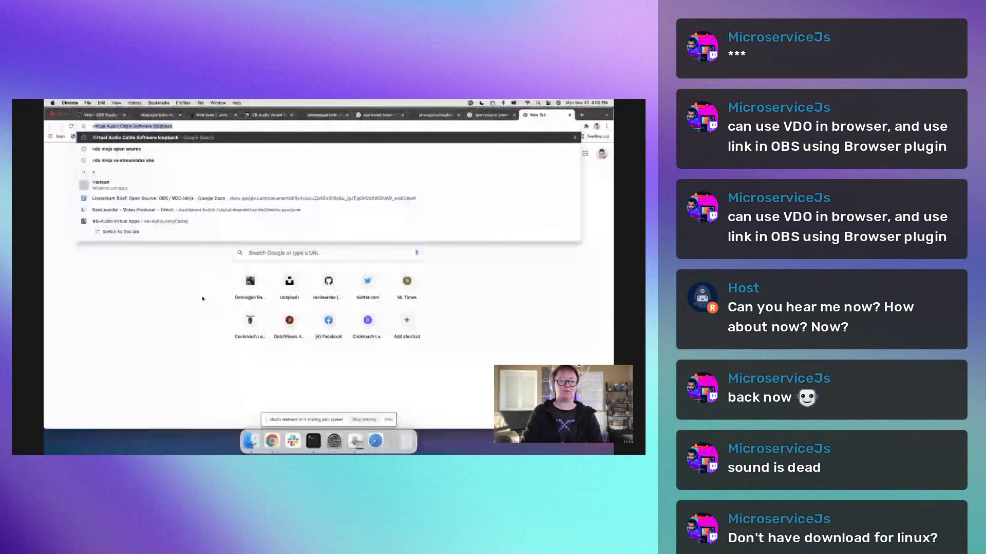
{"action": "type", "text": "do ninja browser"}
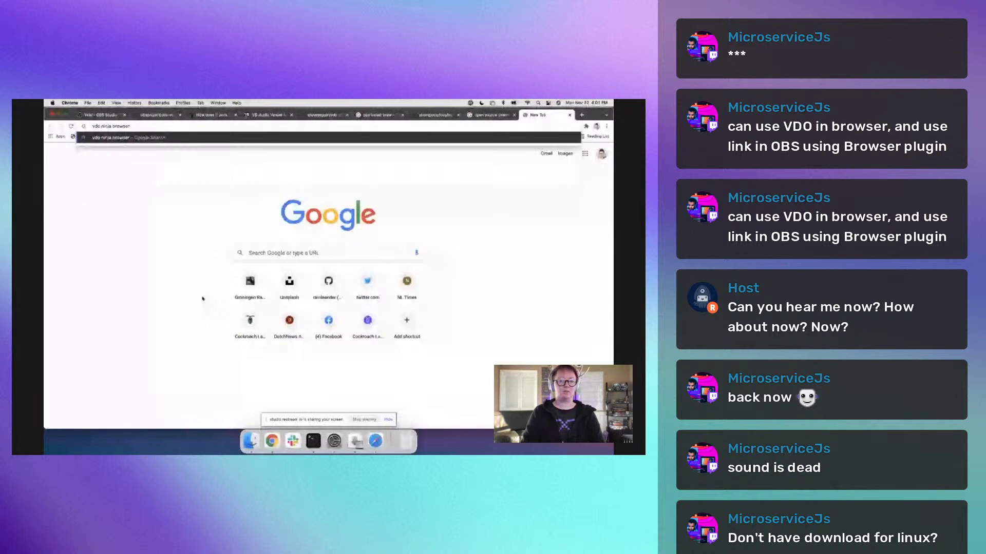
{"action": "key", "text": "Return"}
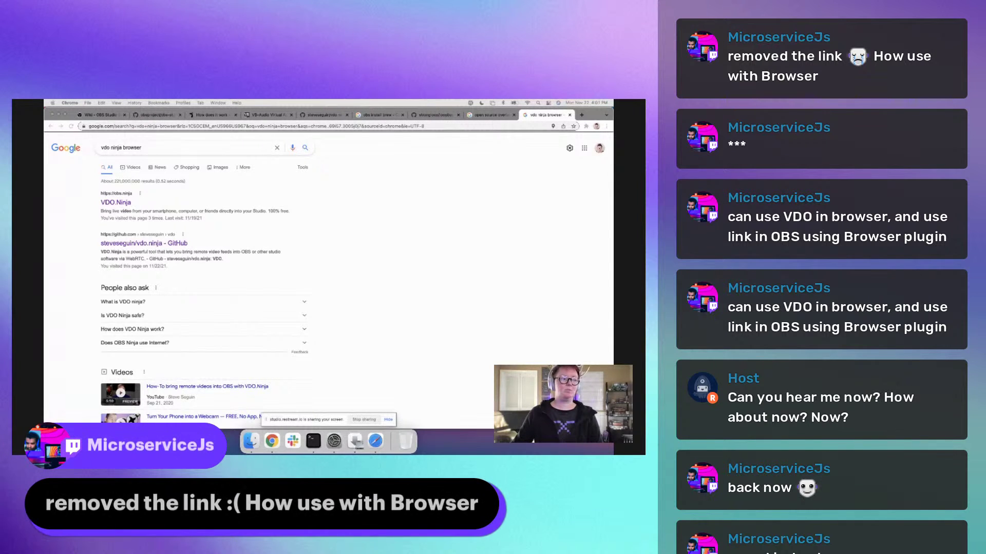
- Refine the search to 'vdo ninja how to use with browser' and open the VDO.Ninja basics result
{"action": "left_click", "coordinate": [146, 147]}
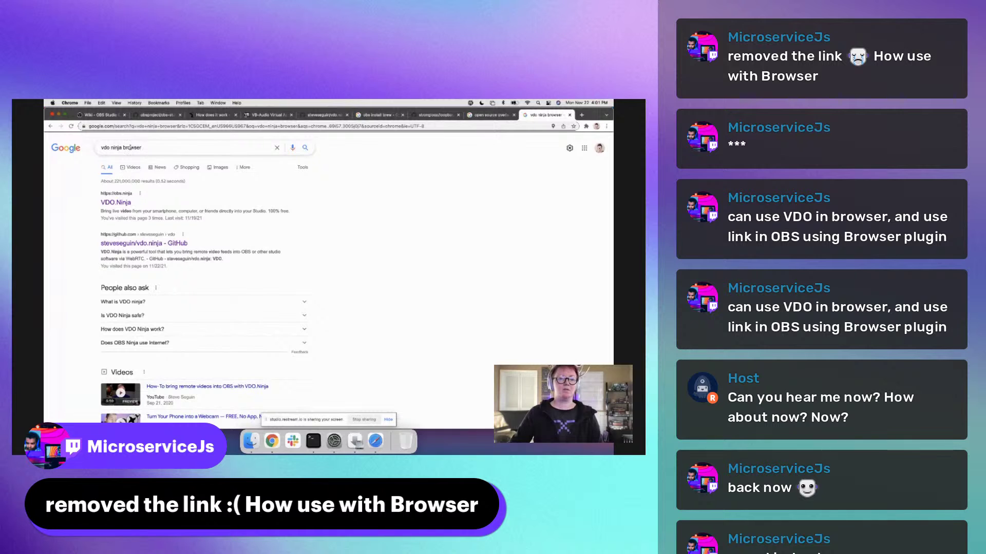
{"action": "double_click", "coordinate": [131, 147]}
{"action": "type", "text": "how to use"}
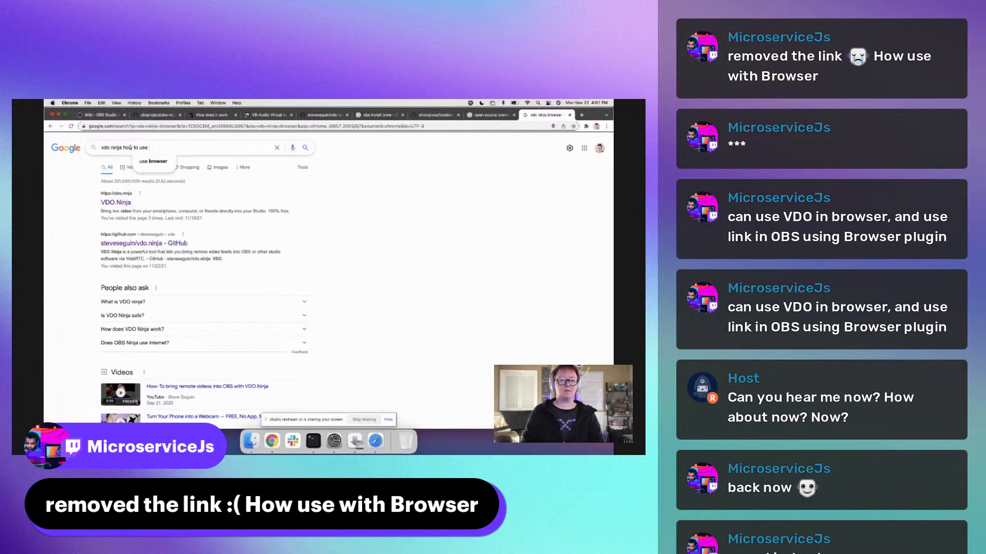
{"action": "type", "text": " with browser"}
{"action": "key", "text": "Return"}
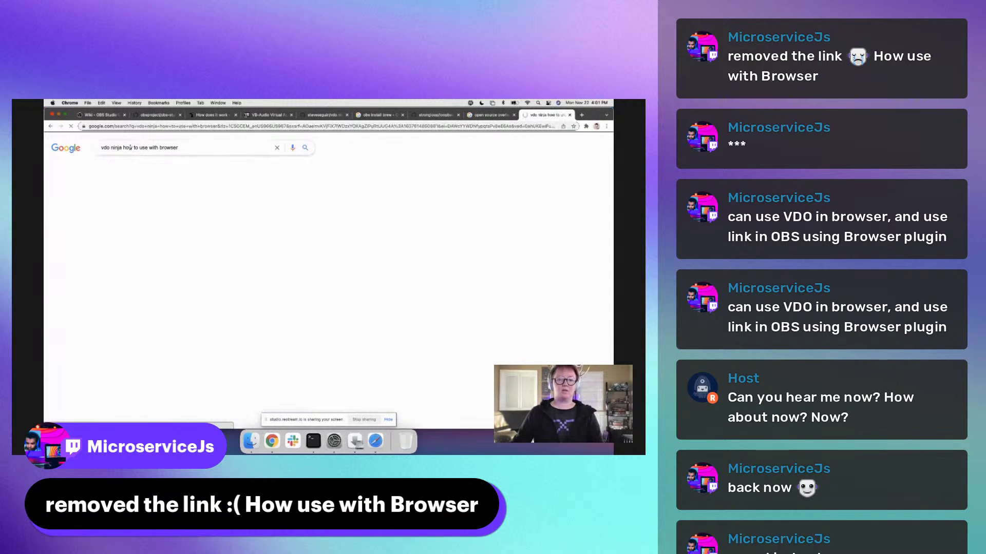
{"action": "scroll", "coordinate": [75, 320], "scroll_direction": "down", "scroll_amount": 2}
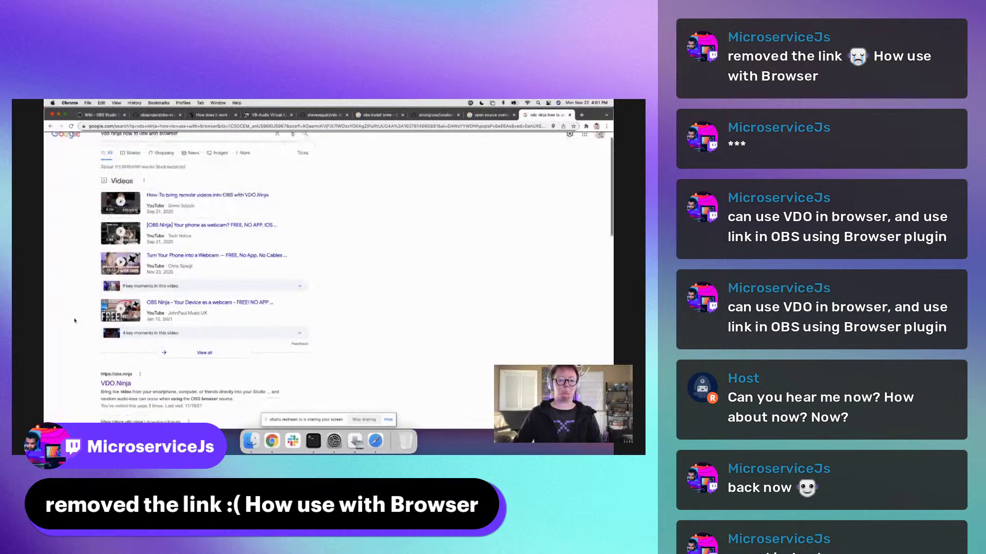
{"action": "scroll", "coordinate": [74, 320], "scroll_direction": "down", "scroll_amount": 5}
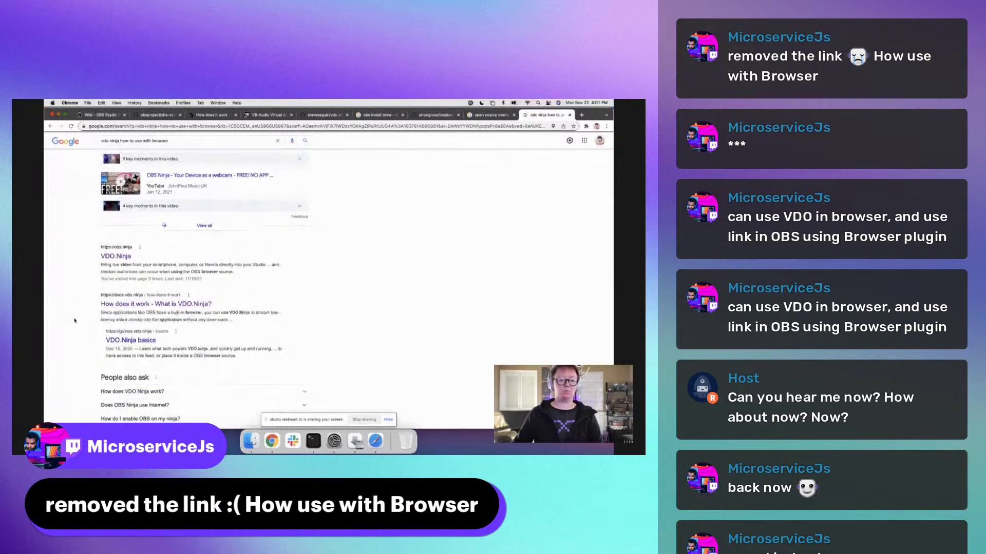
{"action": "left_click", "coordinate": [132, 340]}
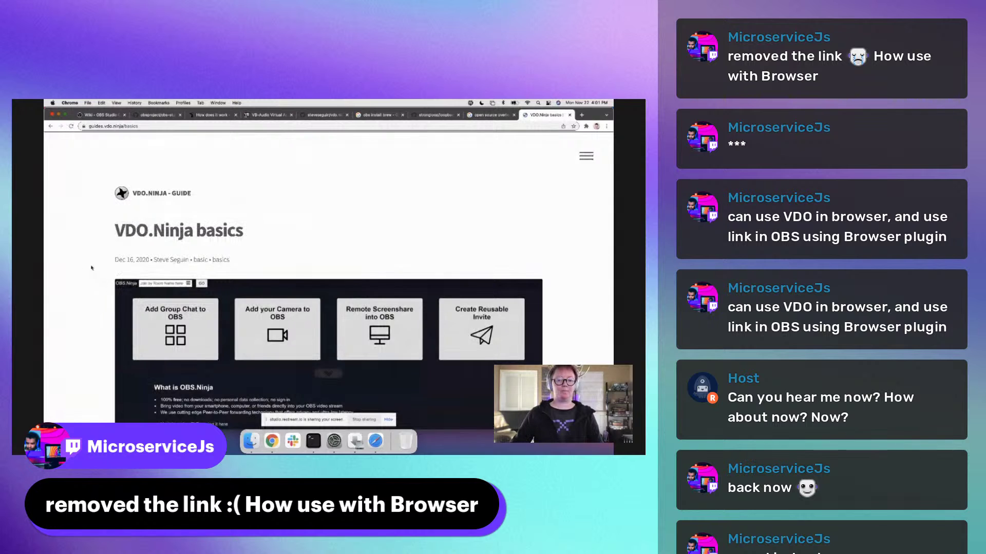
- Read down the basics guide, highlighting 'things' and 'VDO.Ninja' in step one
{"action": "scroll", "coordinate": [90, 267], "scroll_direction": "down", "scroll_amount": 4}
{"action": "scroll", "coordinate": [90, 267], "scroll_direction": "down", "scroll_amount": 8}
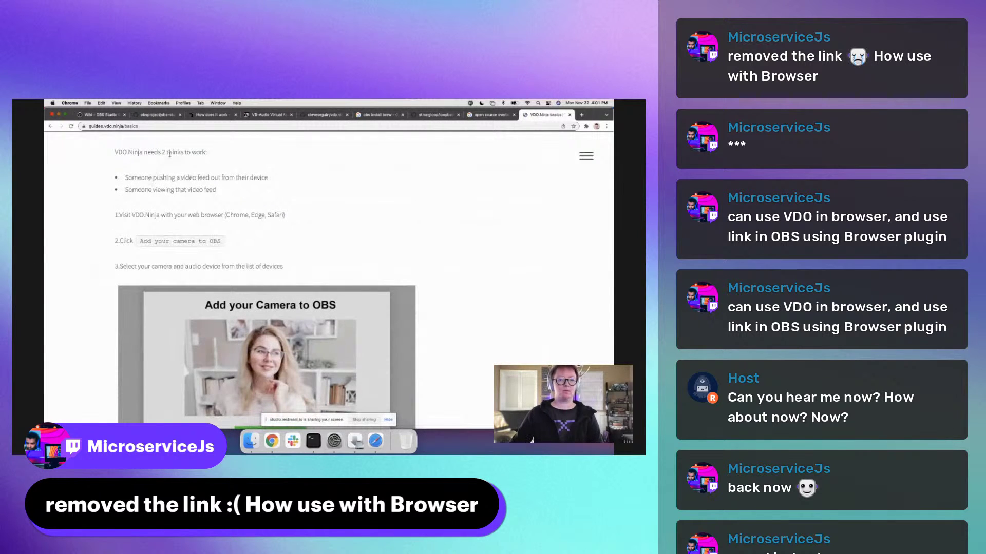
{"action": "left_click_drag", "start_coordinate": [167, 153], "coordinate": [185, 152]}
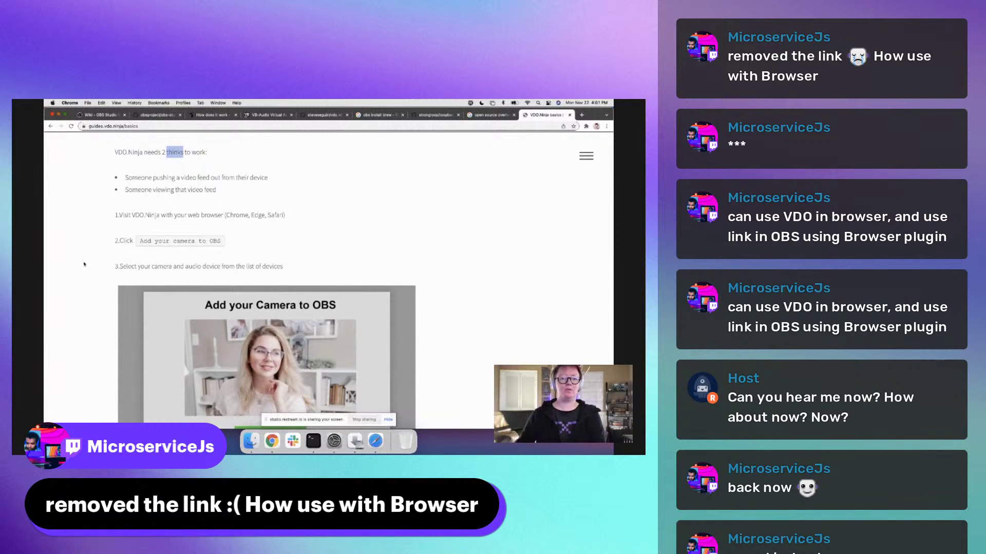
{"action": "scroll", "coordinate": [84, 264], "scroll_direction": "down", "scroll_amount": 3}
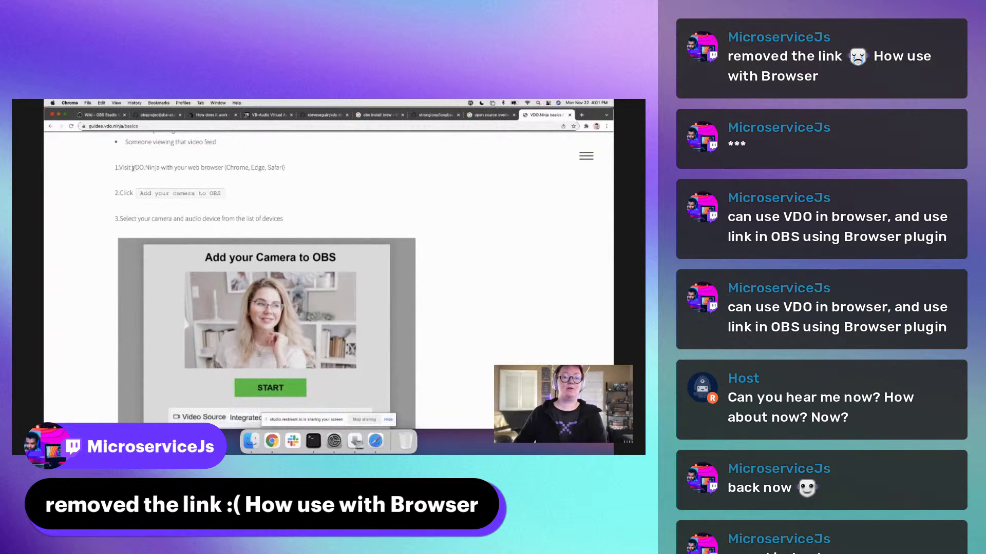
{"action": "left_click_drag", "start_coordinate": [133, 168], "coordinate": [160, 168]}
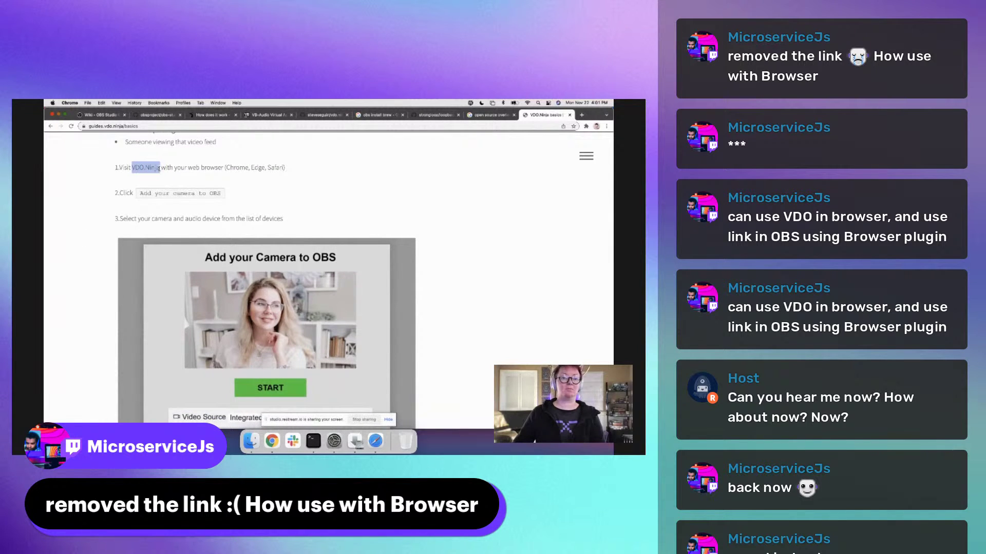
- Copy 'VDO.Ninja' and paste it as the address in a new tab
{"action": "key", "text": "super+c"}
{"action": "key", "text": "super+t"}
{"action": "key", "text": "super+v"}
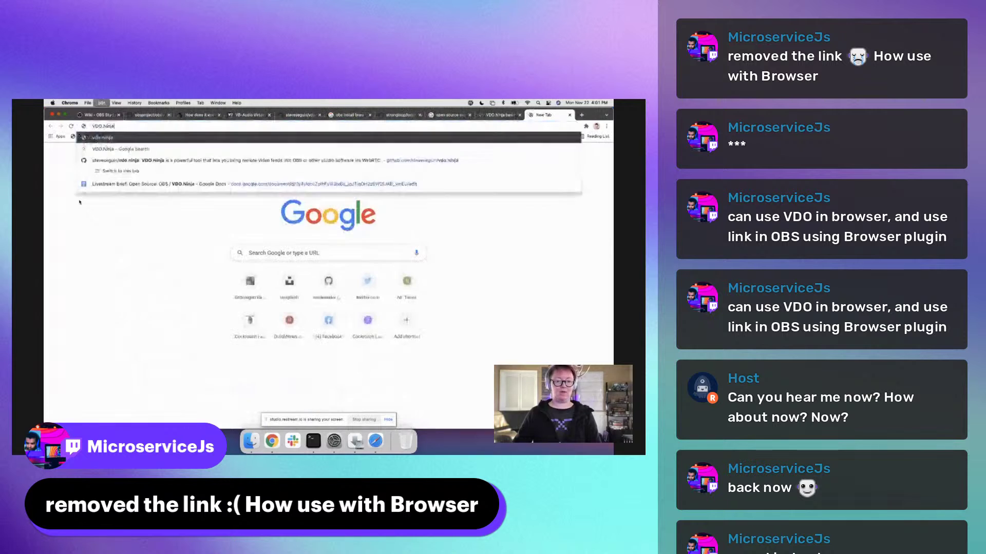
- Load vdo.ninja, then scroll the basics guide to its push and view link section
{"action": "key", "text": "Return"}
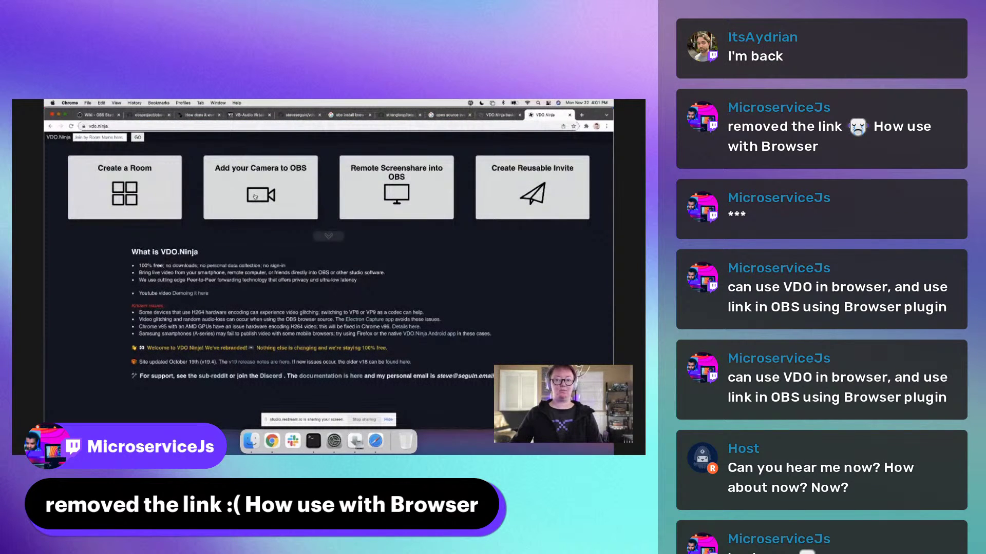
{"action": "left_click", "coordinate": [502, 116]}
{"action": "scroll", "coordinate": [452, 249], "scroll_direction": "down", "scroll_amount": 3}
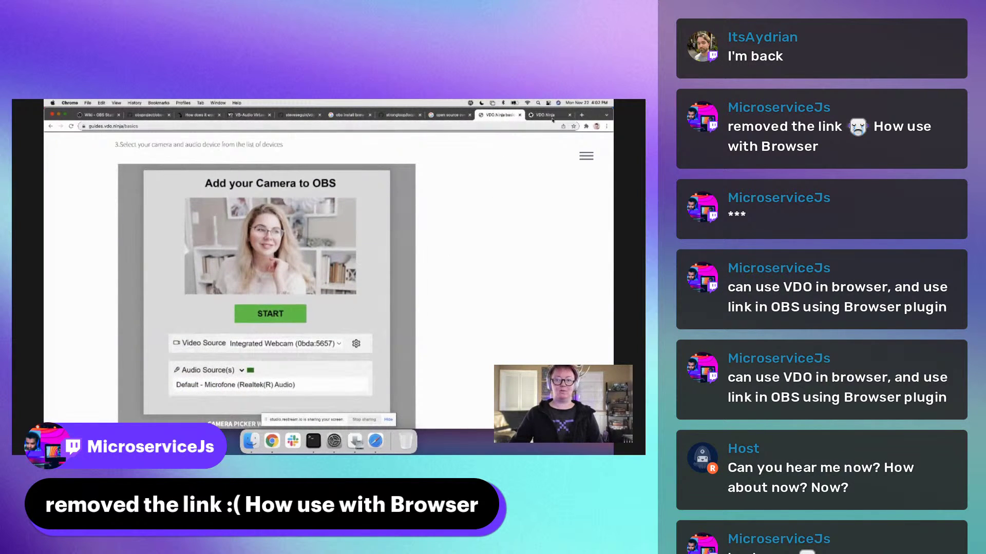
{"action": "scroll", "coordinate": [446, 257], "scroll_direction": "down", "scroll_amount": 3}
{"action": "scroll", "coordinate": [445, 275], "scroll_direction": "down", "scroll_amount": 2}
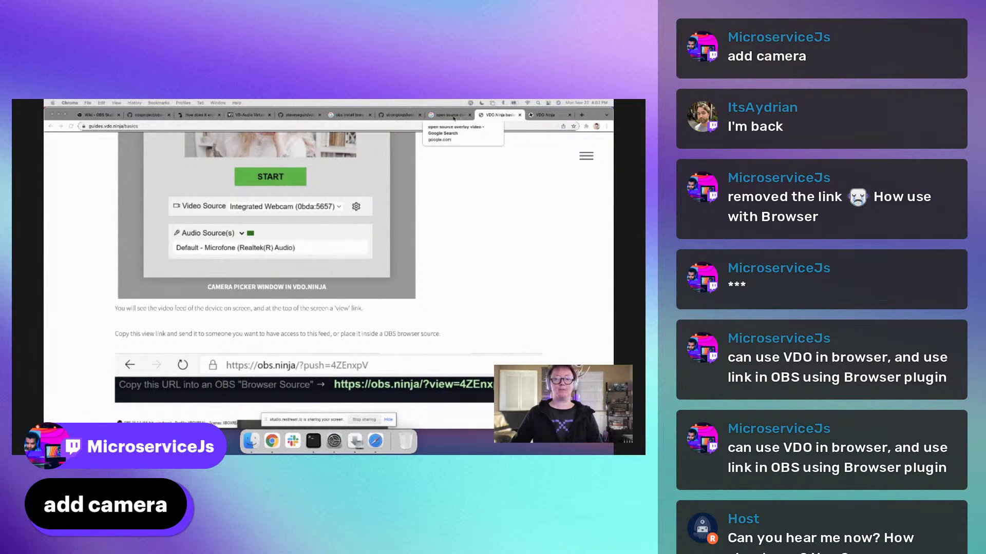
- Add the camera with access allowed, audio output set to Bose NC 700 HP, and start the push
{"action": "left_click", "coordinate": [543, 115]}
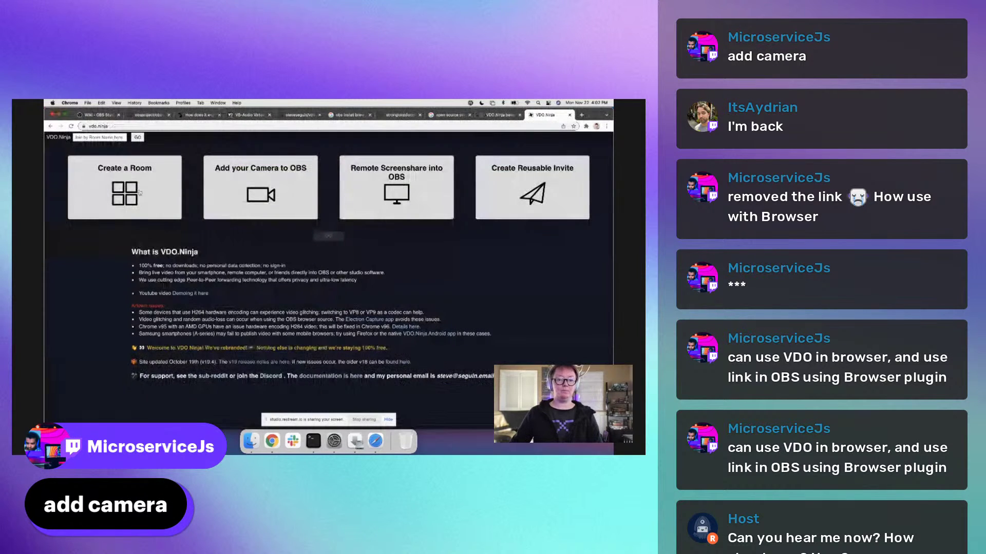
{"action": "left_click", "coordinate": [258, 202]}
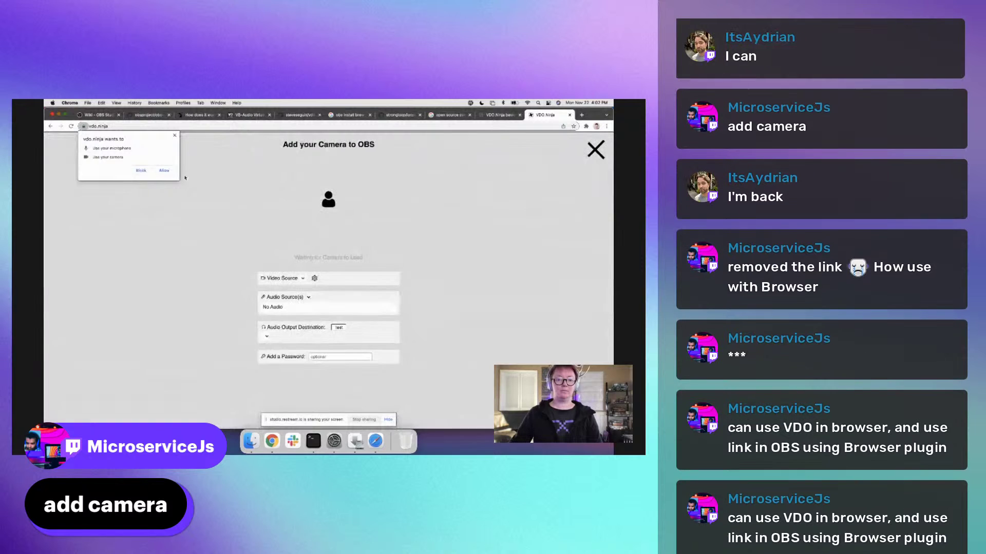
{"action": "left_click", "coordinate": [164, 172]}
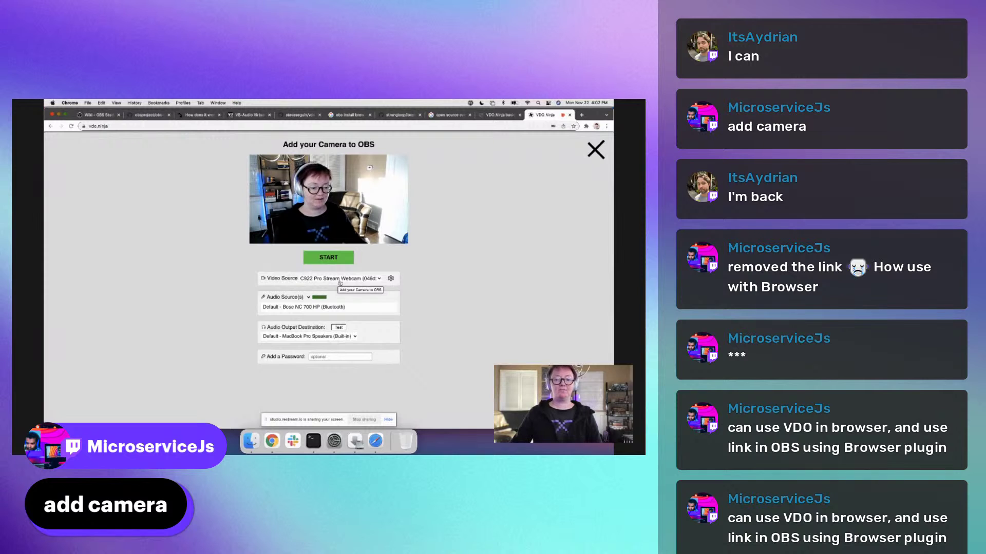
{"action": "left_click", "coordinate": [316, 336]}
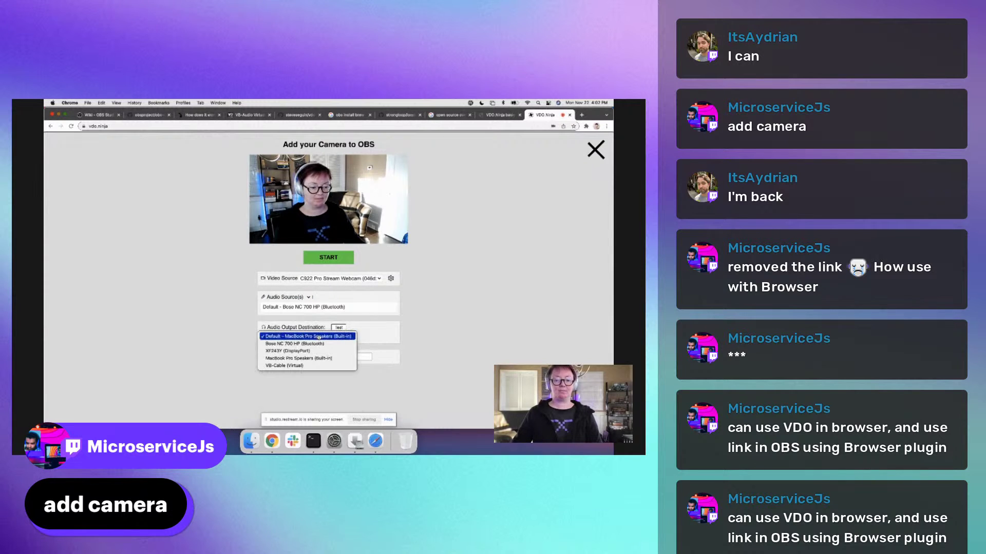
{"action": "left_click", "coordinate": [317, 345]}
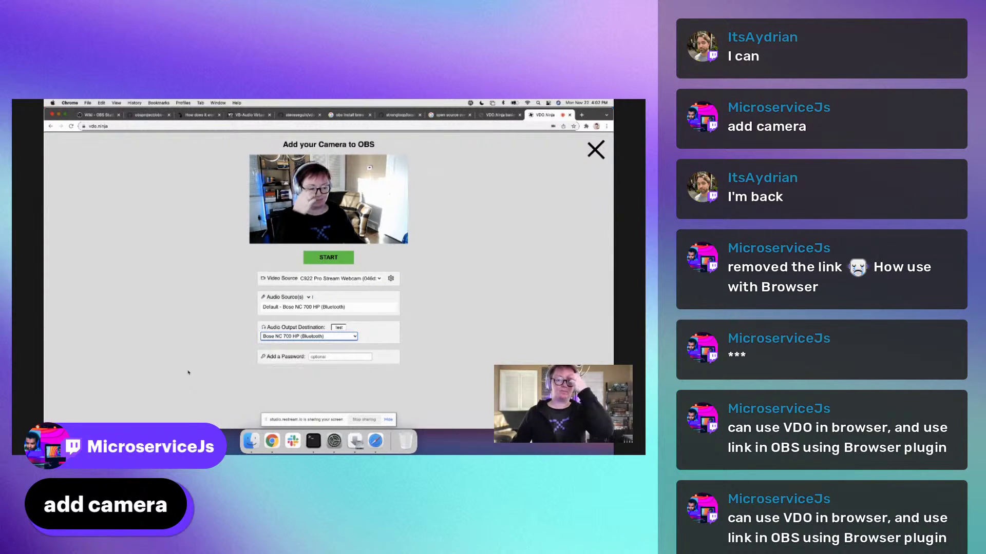
{"action": "left_click", "coordinate": [319, 355]}
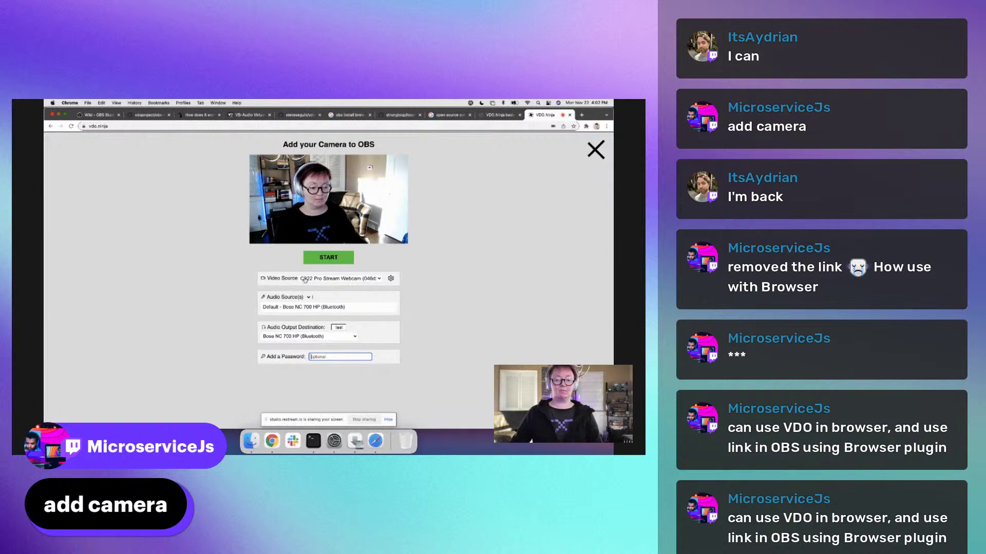
{"action": "left_click", "coordinate": [337, 259]}
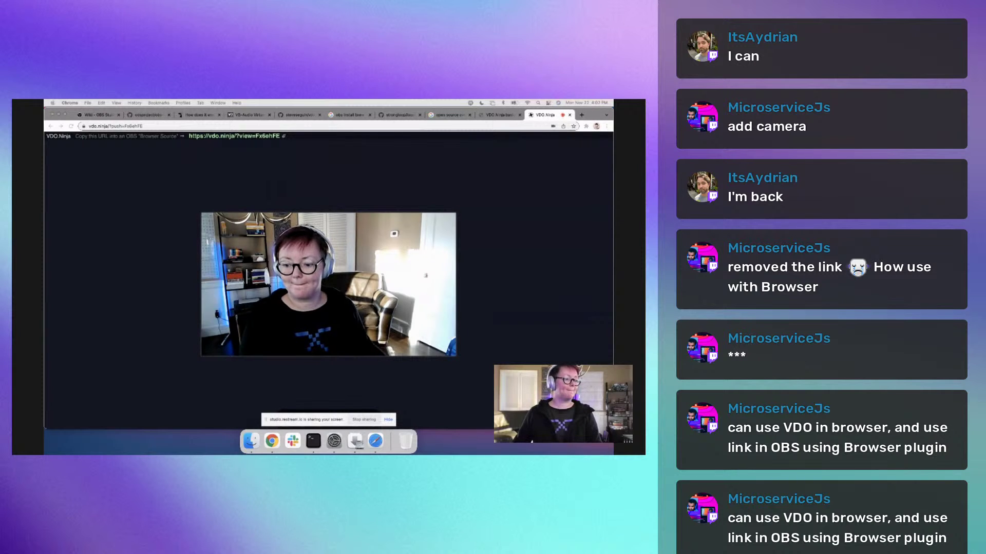
{"action": "left_click", "coordinate": [293, 441]}
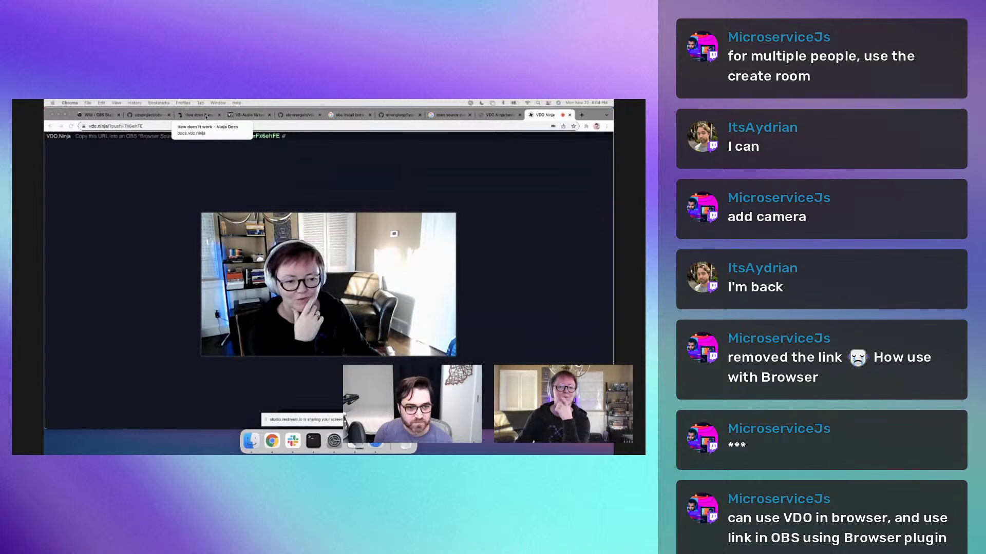
{"action": "left_click", "coordinate": [205, 117]}
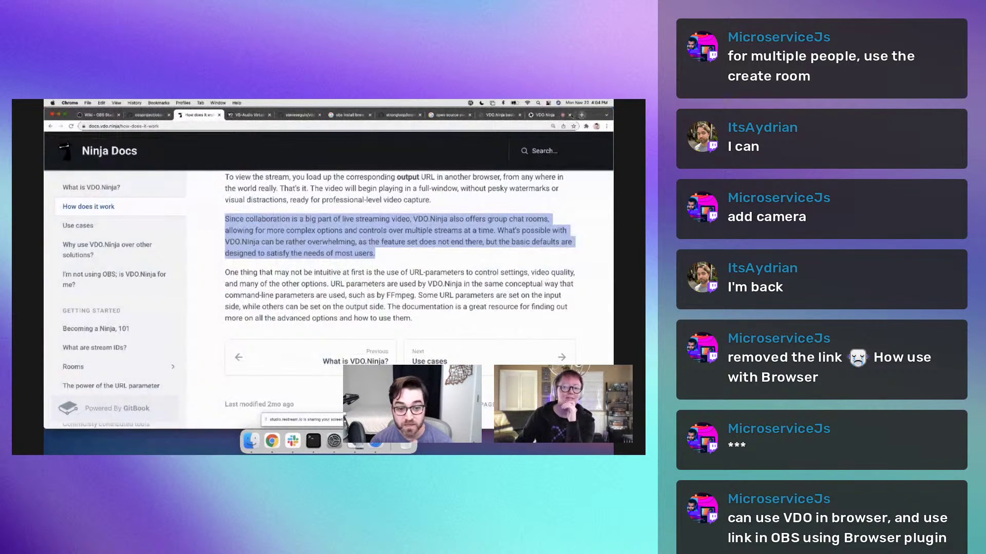
{"action": "left_click", "coordinate": [545, 116]}
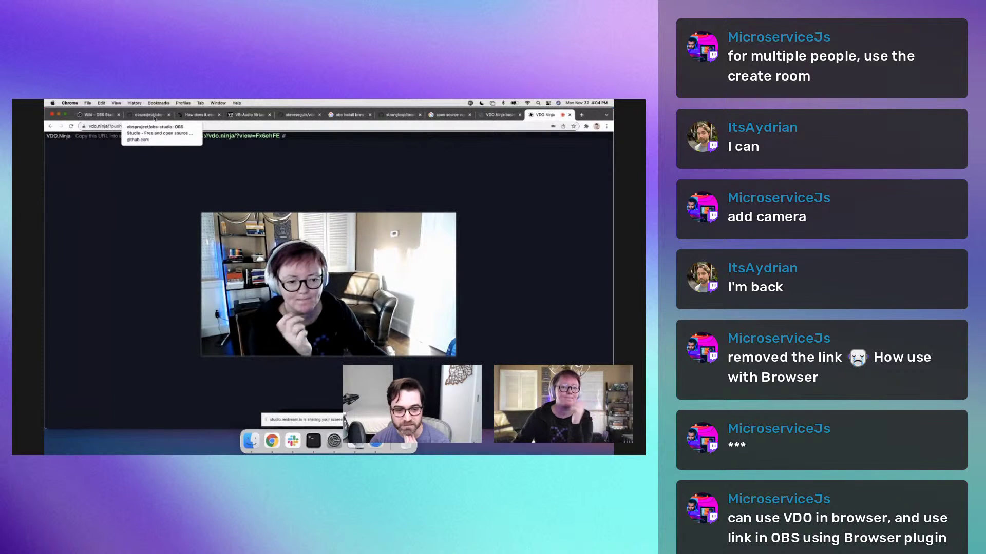
{"action": "left_click", "coordinate": [193, 116]}
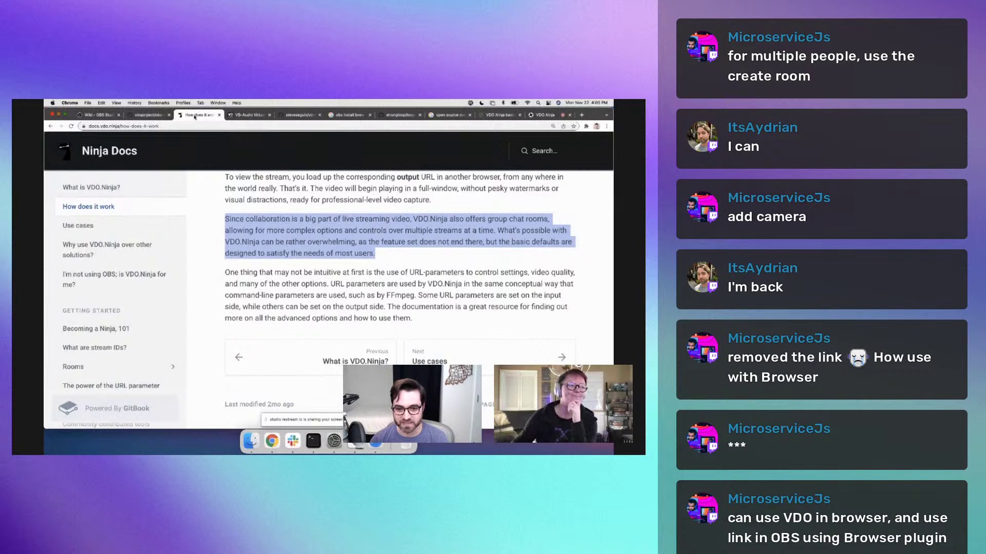
{"action": "scroll", "coordinate": [209, 210], "scroll_direction": "up", "scroll_amount": 1}
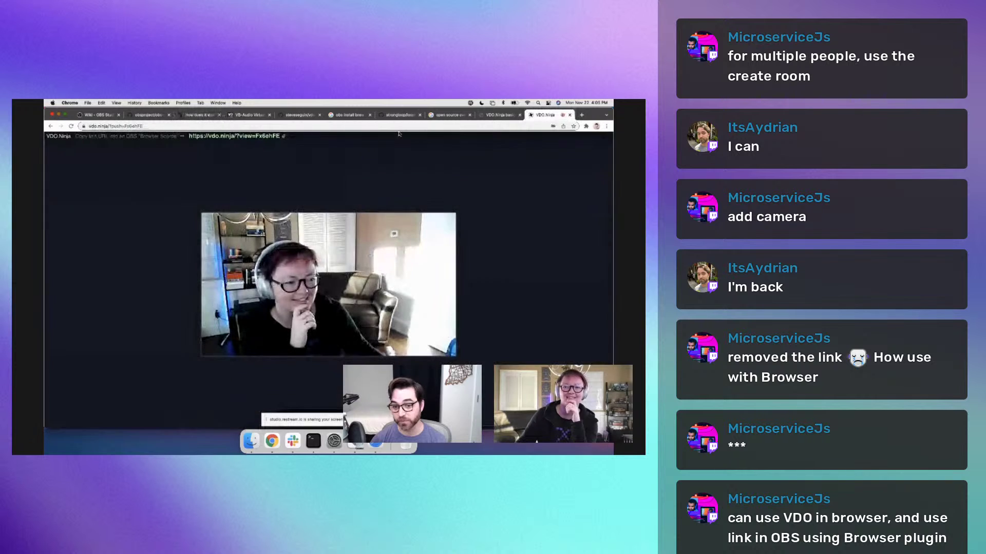
- Return to the VDO.Ninja home page and open the Create a Room form
{"action": "left_click", "coordinate": [543, 115]}
{"action": "left_click", "coordinate": [50, 126]}
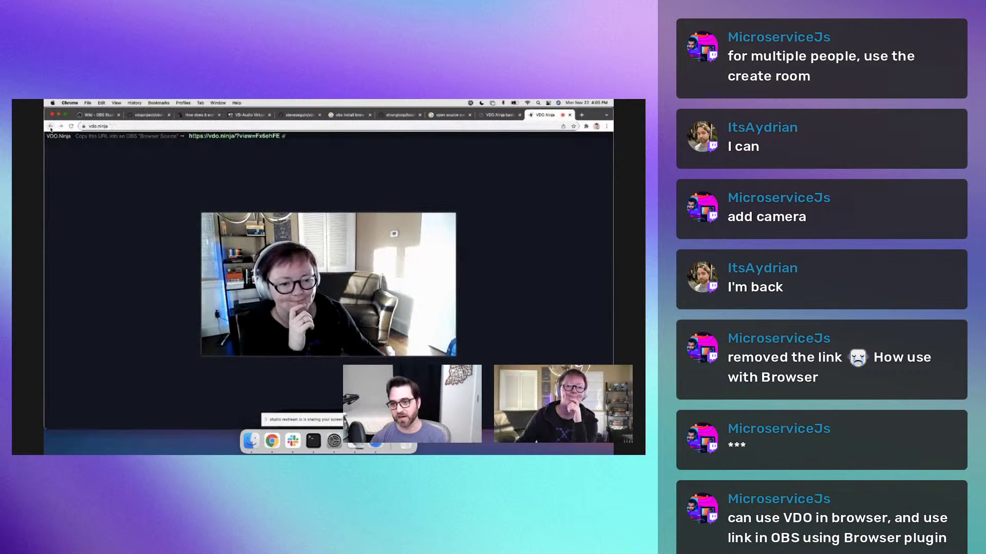
{"action": "left_click", "coordinate": [123, 195]}
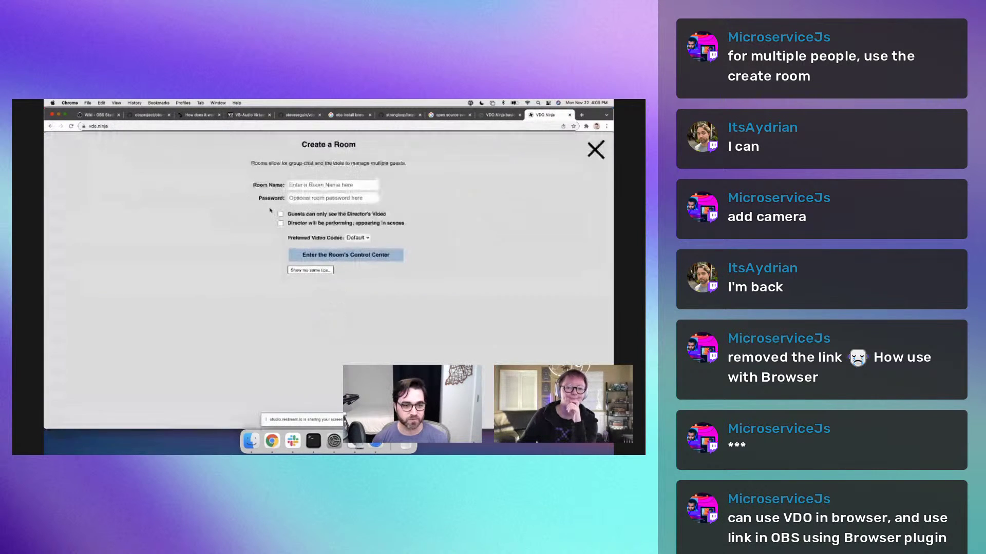
- Name the room SparklingKittens and enter a room password
{"action": "left_click", "coordinate": [341, 185]}
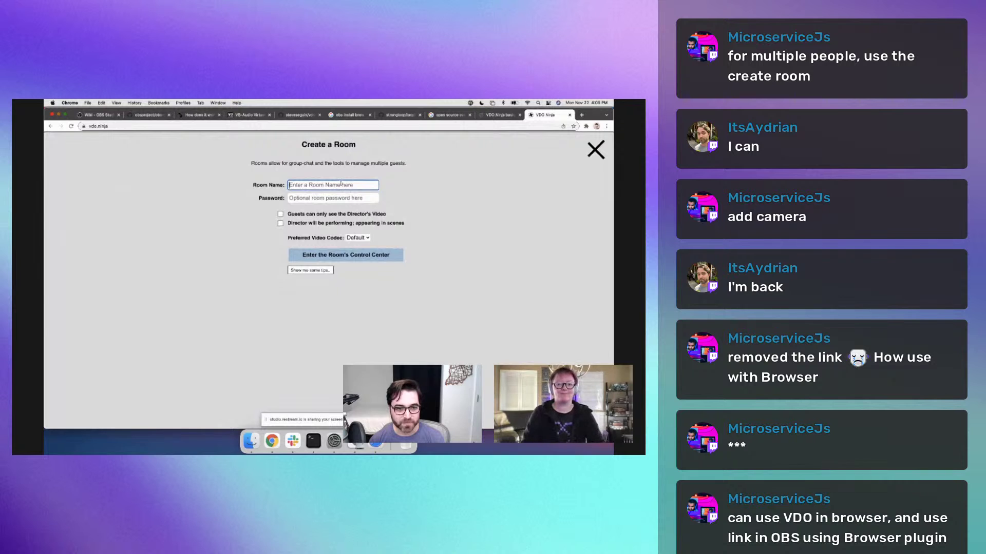
{"action": "type", "text": "Rain's"}
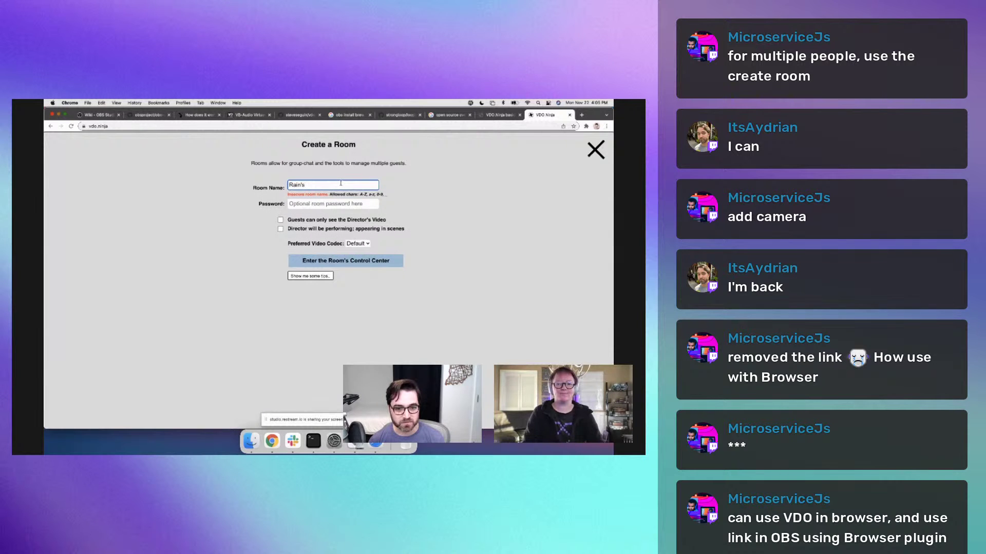
{"action": "key", "text": "BackSpace"}
{"action": "type", "text": "Spa"}
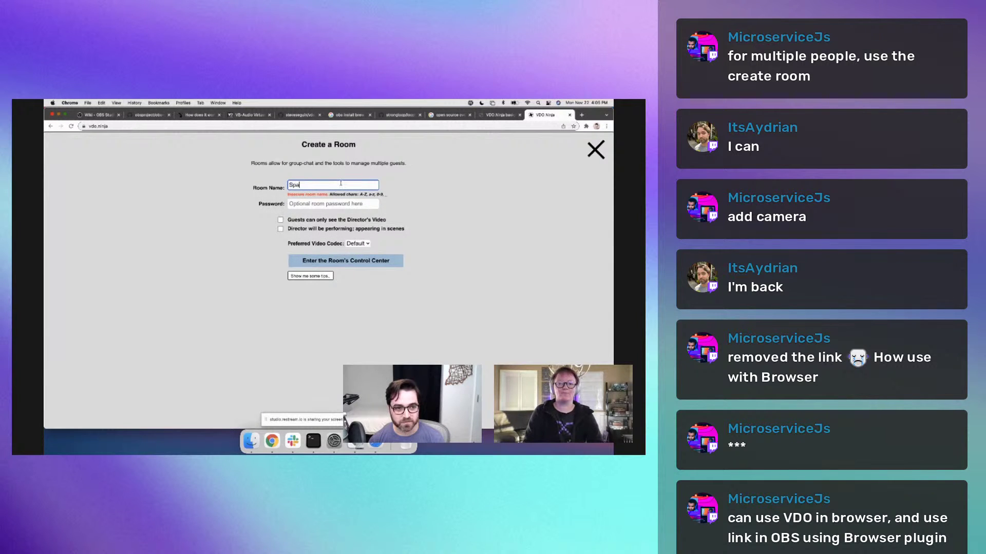
{"action": "type", "text": "rklingKittens"}
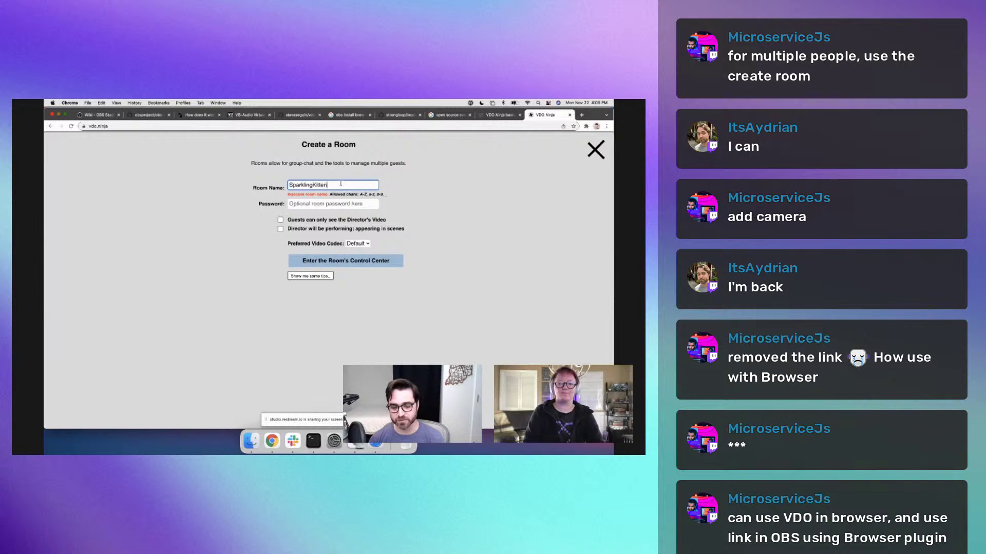
{"action": "left_click", "coordinate": [340, 205]}
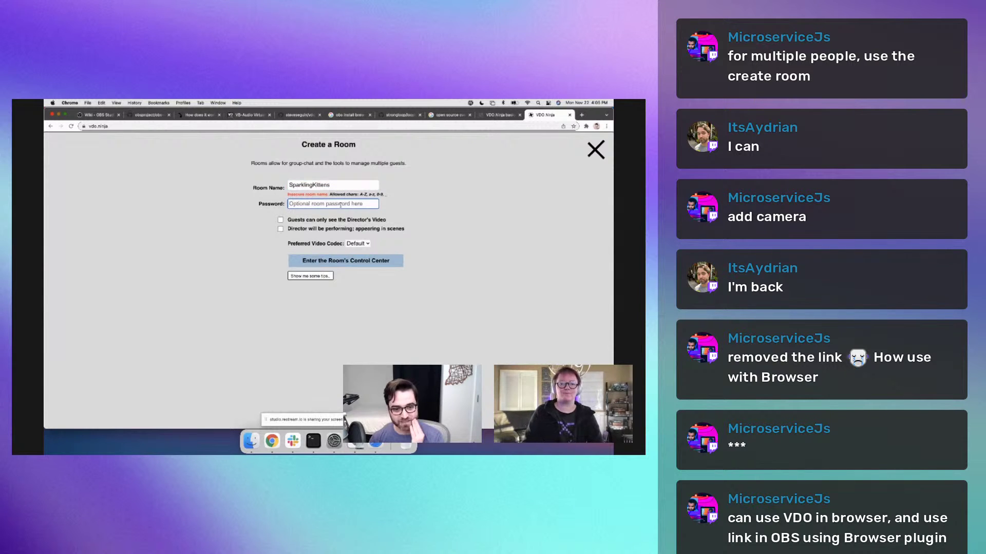
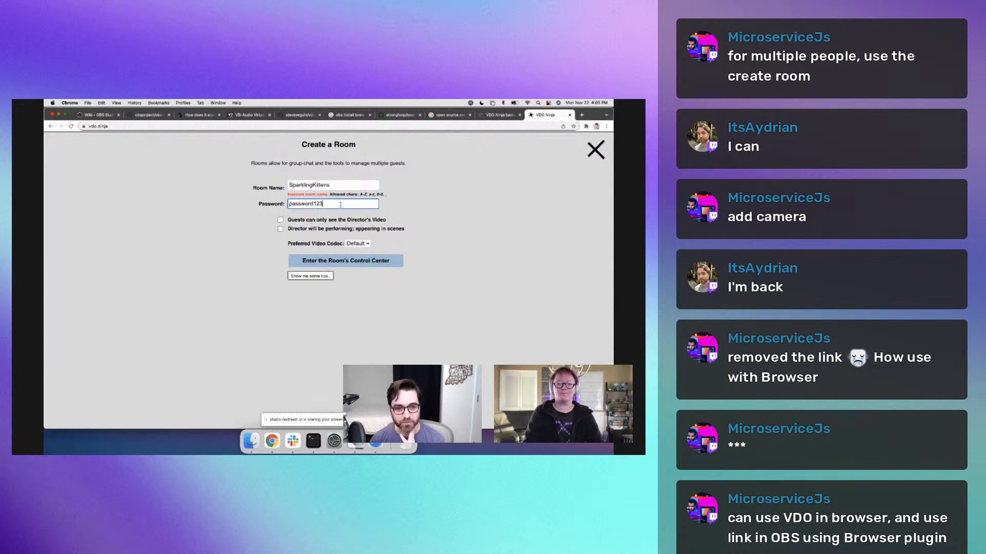